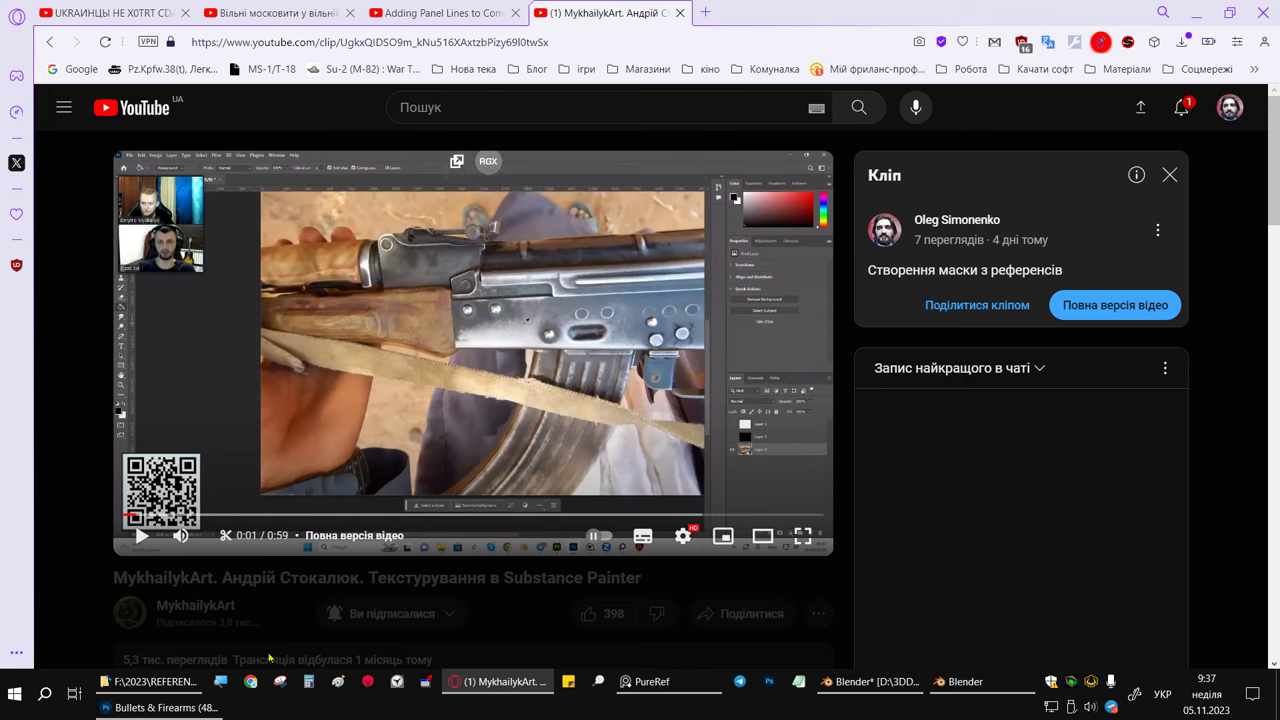
# Step: Bring the File Explorer window showing the War Machinery reference photos in front of Opera GX
pyautogui.click(137, 681)
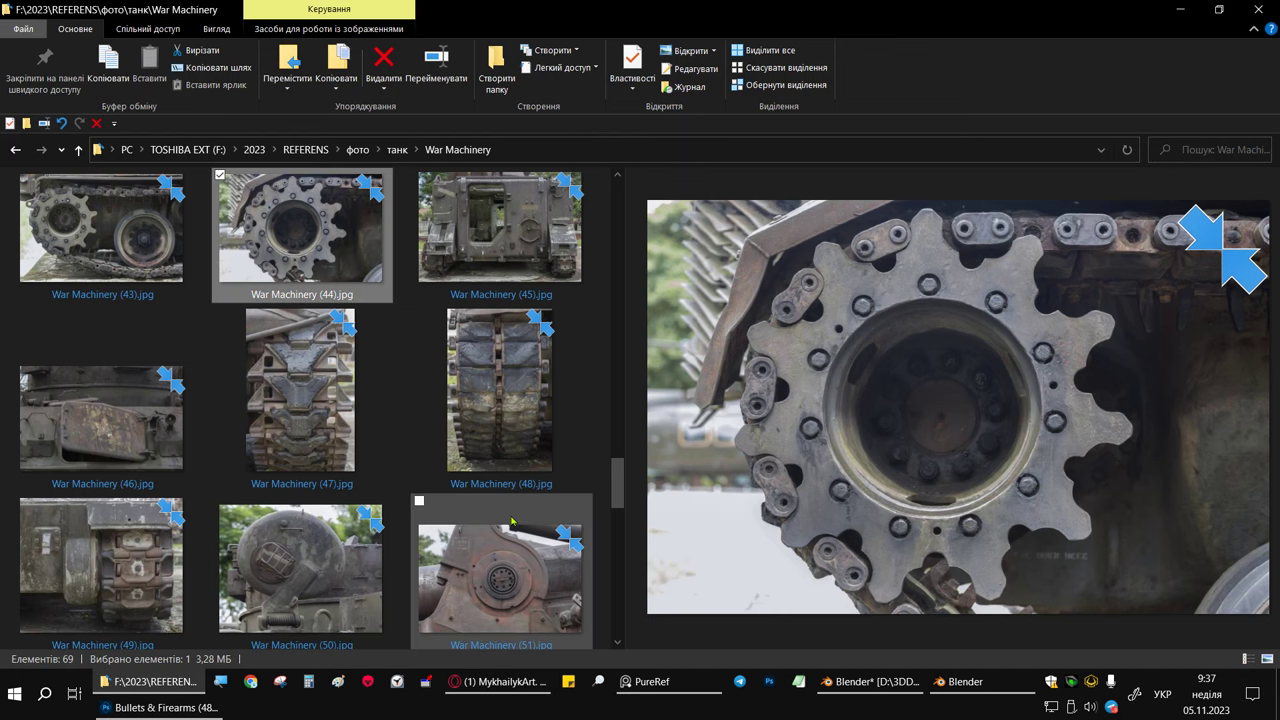
# Step: Preview War Machinery (46).jpg, the rusty star hatch photo, and show its Open with choices
pyautogui.click(300, 367)
pyautogui.click(122, 430)
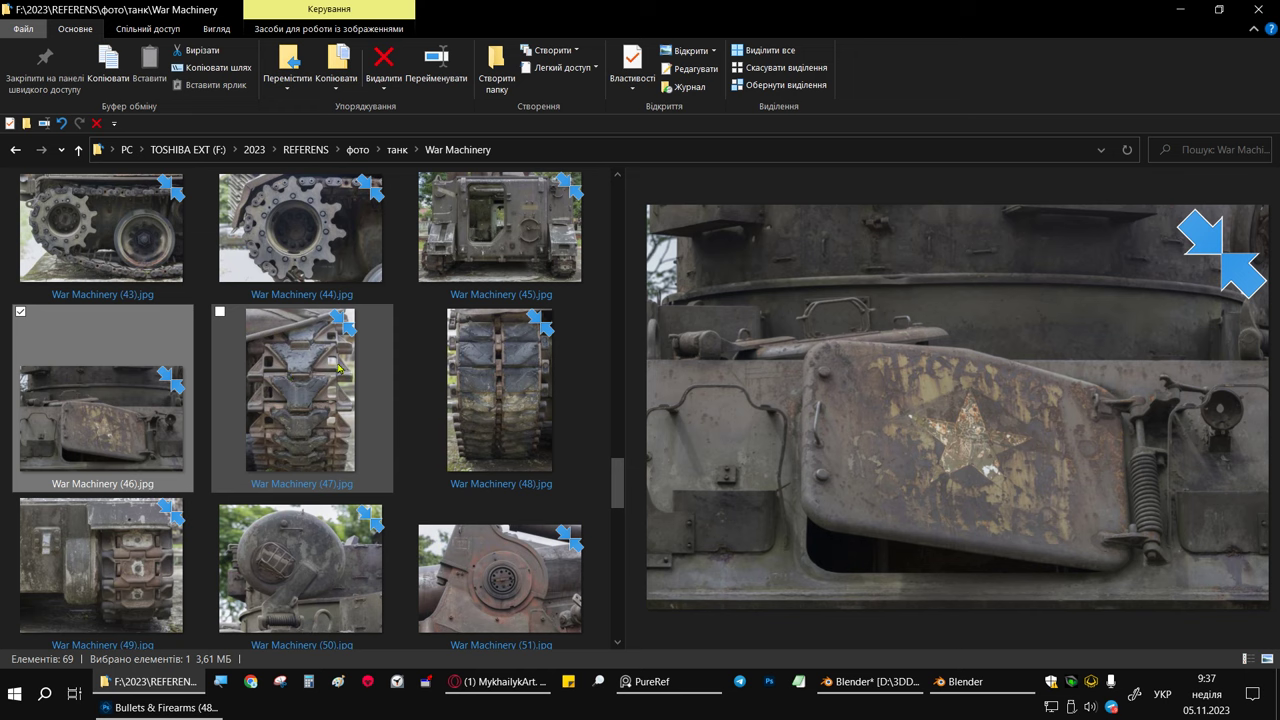
pyautogui.scroll(3, 348, 368)
pyautogui.scroll(-2, 340, 367)
pyautogui.scroll(-1, 320, 366)
pyautogui.scroll(-1, 300, 366)
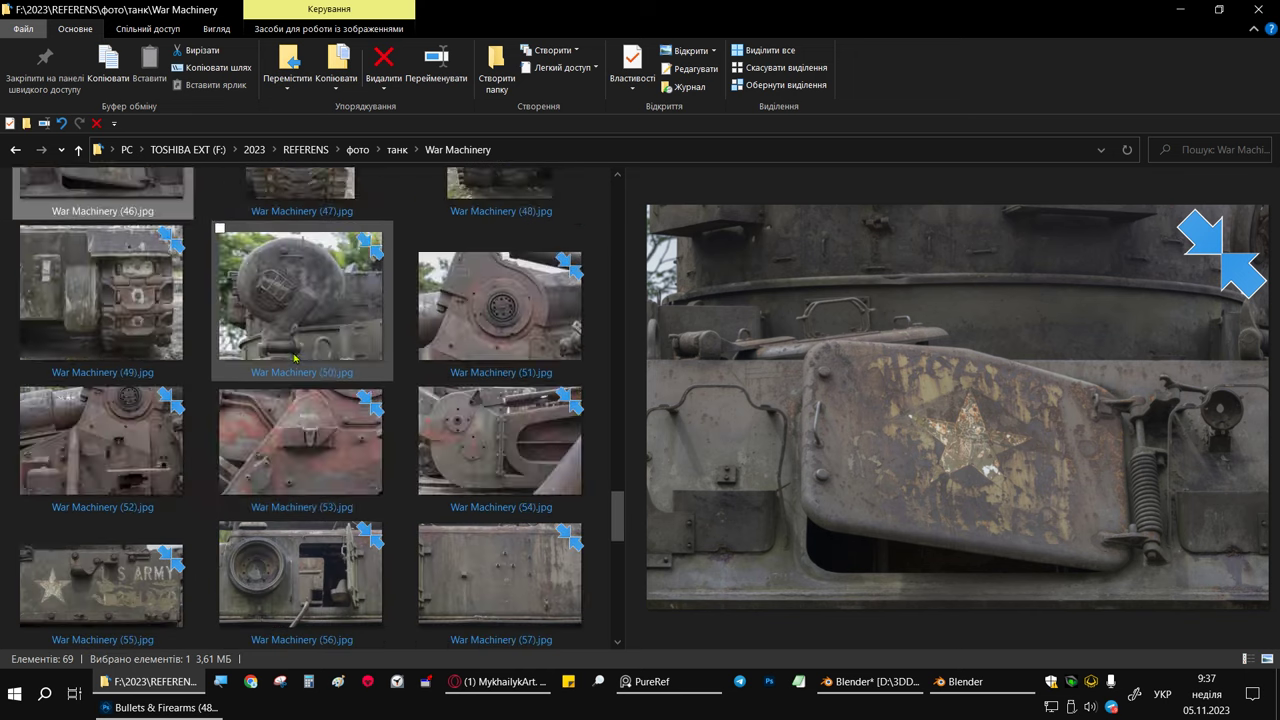
pyautogui.scroll(-1, 280, 365)
pyautogui.scroll(2, 278, 365)
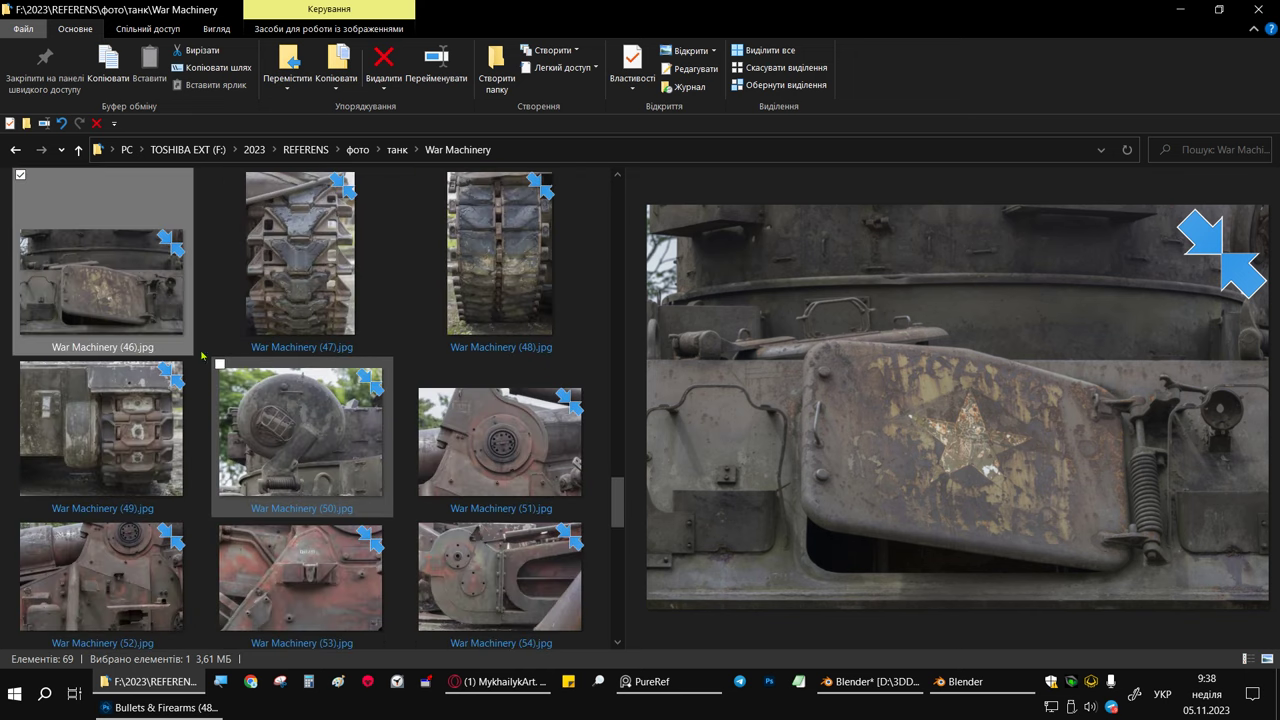
pyautogui.press('Right')
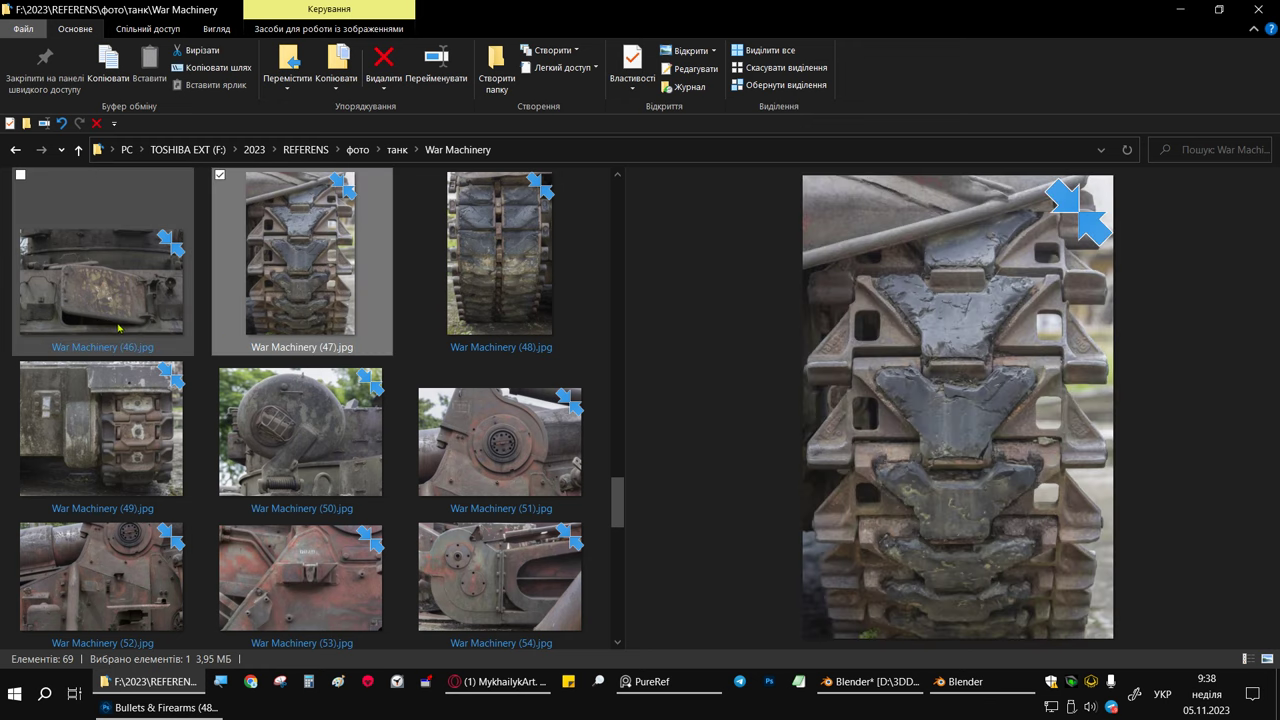
pyautogui.press('Left')
pyautogui.rightClick(107, 307)
pyautogui.moveTo(84, 426)
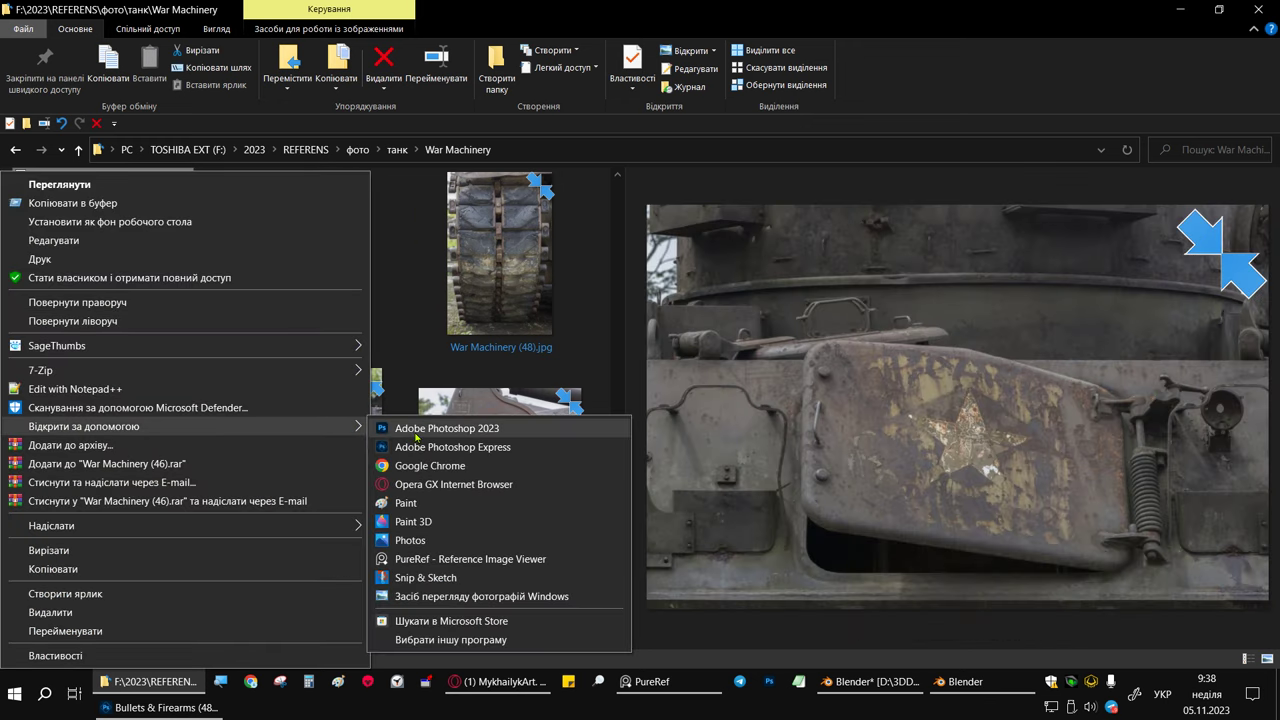
# Step: Open War Machinery (46).jpg in Photoshop 2023, accepting the colour profile, and hide View > Extras
pyautogui.click(422, 430)
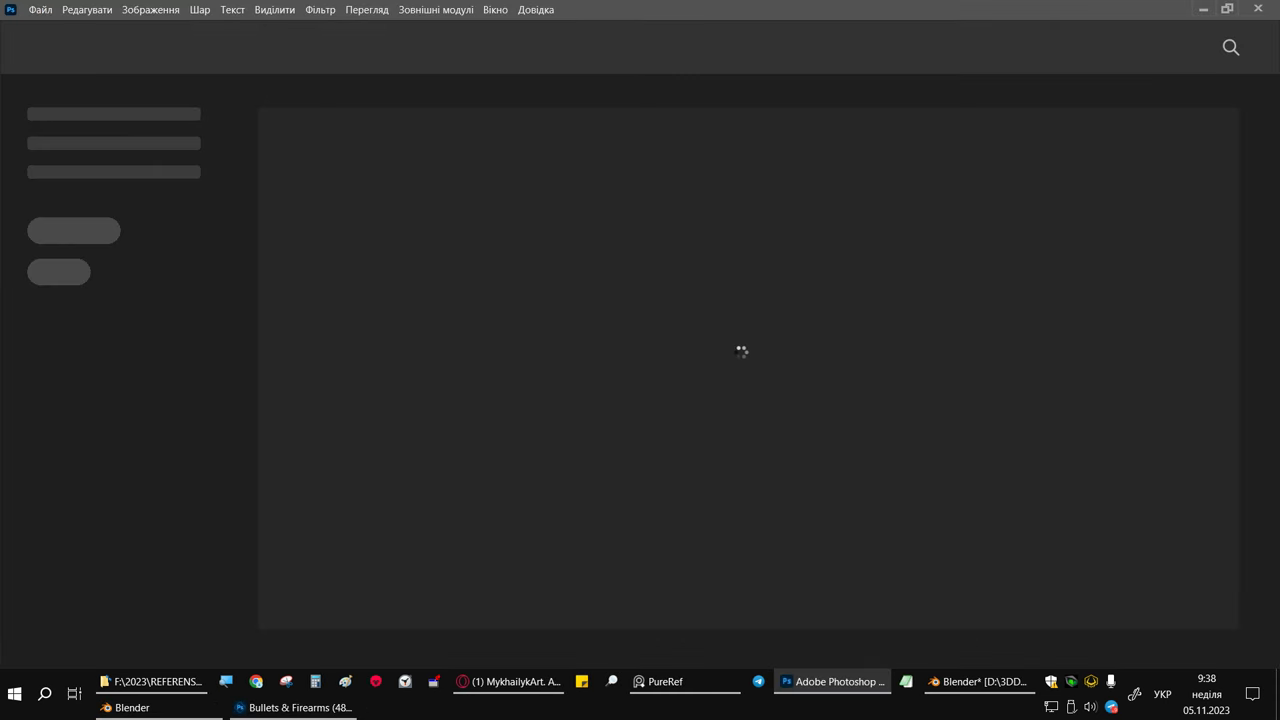
pyautogui.click(721, 341)
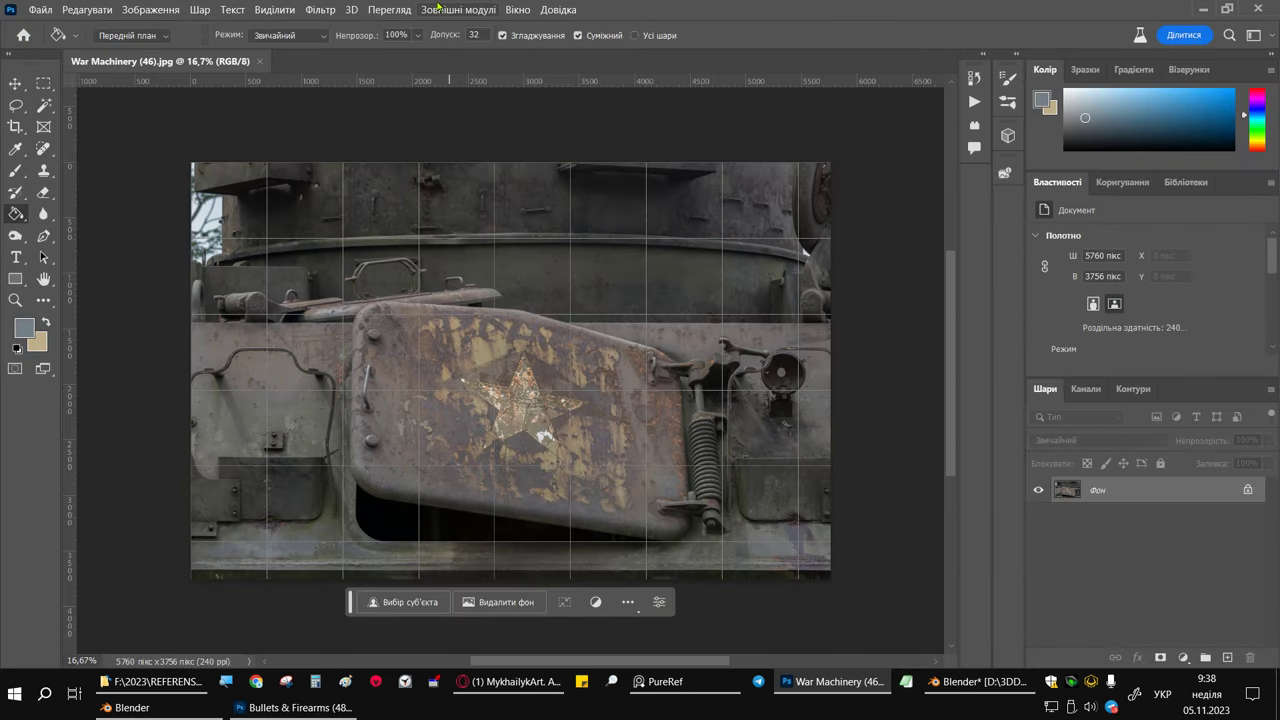
pyautogui.click(389, 9)
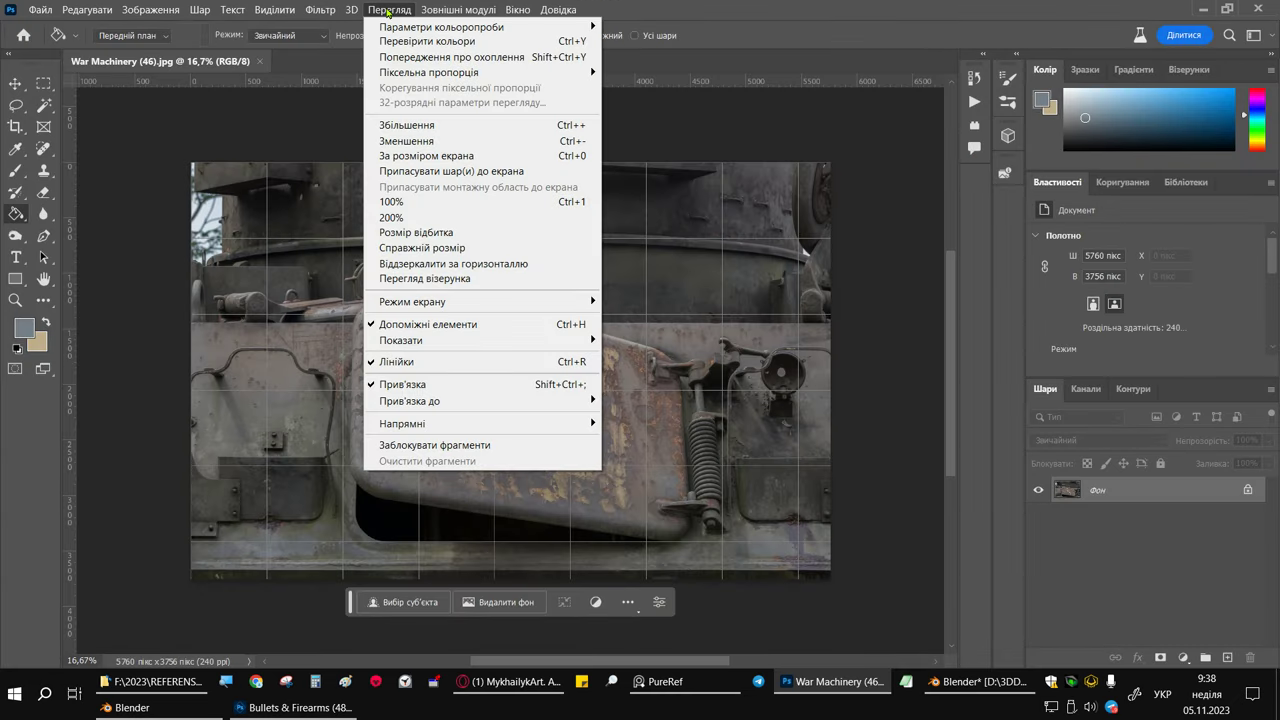
pyautogui.click(433, 325)
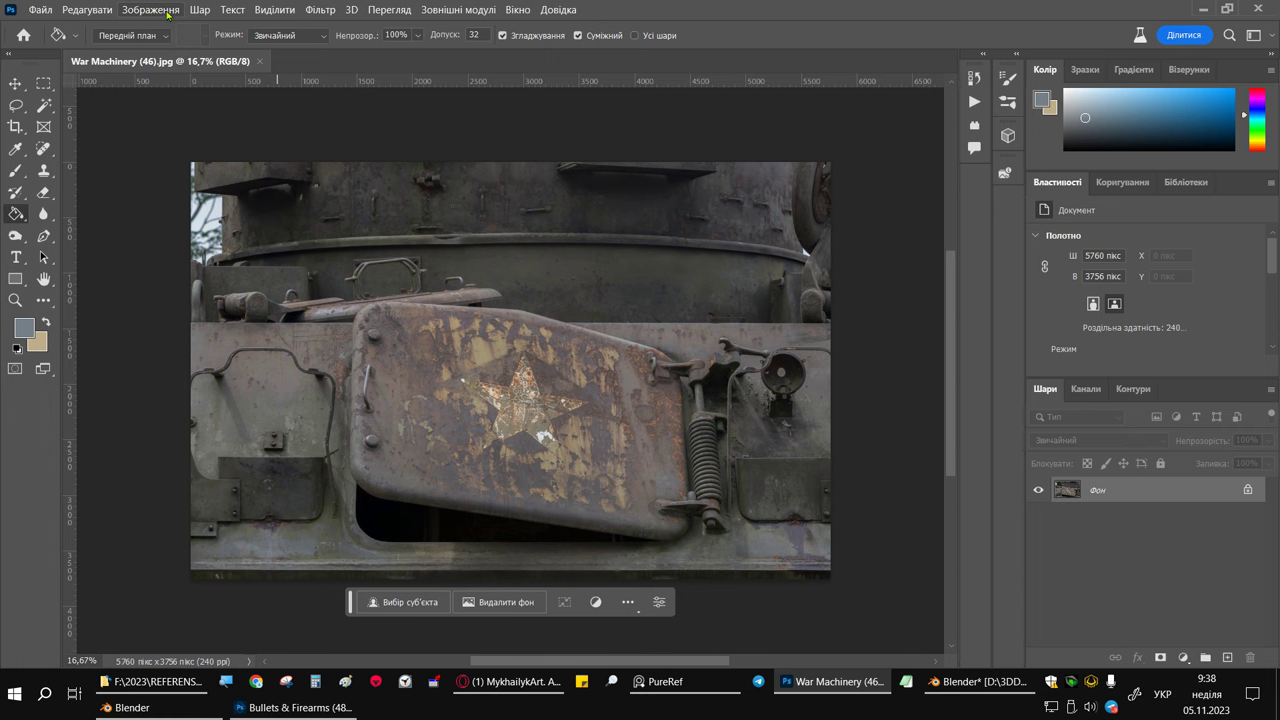
pyautogui.click(88, 12)
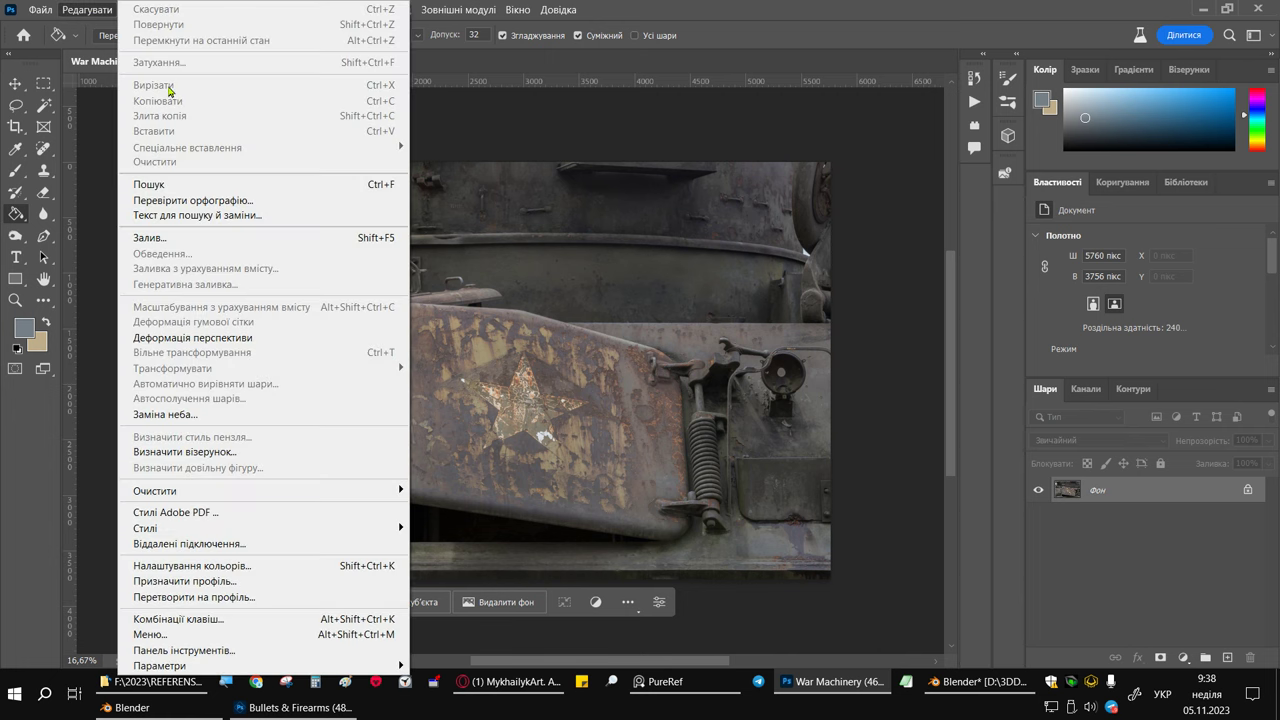
# Step: Start a Perspective Warp, drawing a quad over the hatch with its right and top-left corners aligned
pyautogui.click(240, 337)
pyautogui.moveTo(400, 360); pyautogui.dragTo(636, 505)
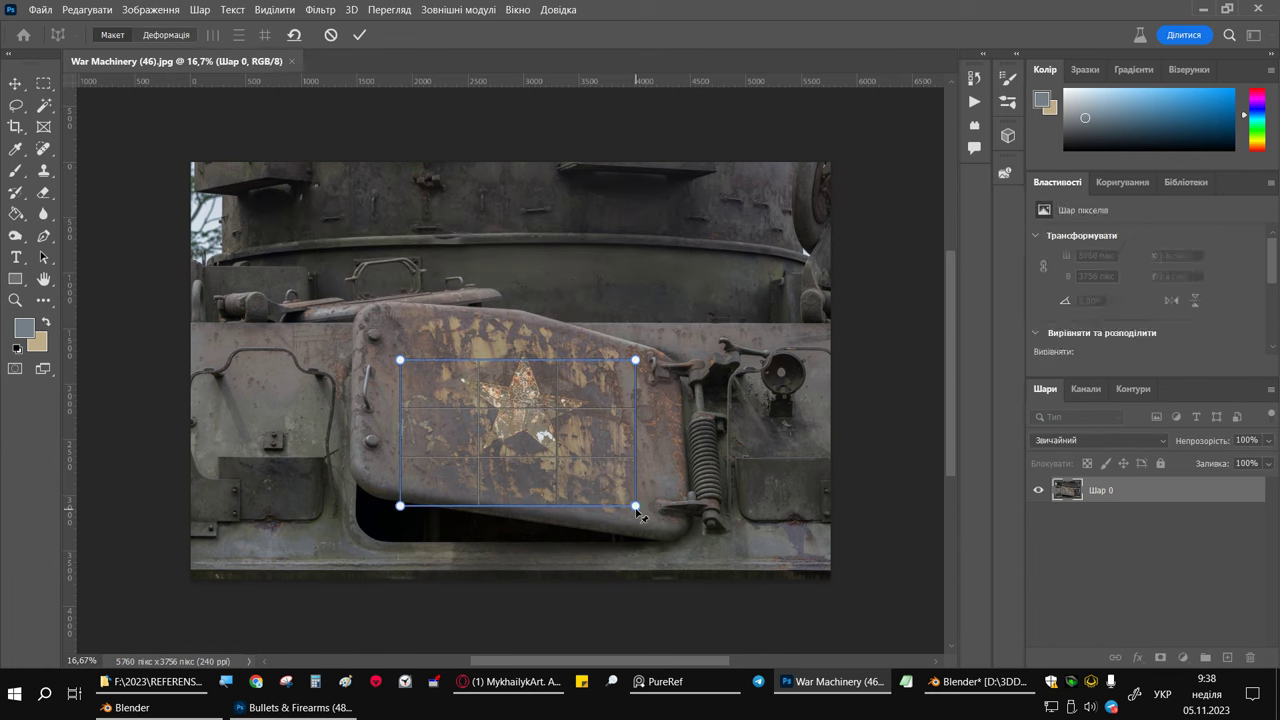
pyautogui.moveTo(636, 505); pyautogui.dragTo(655, 529)
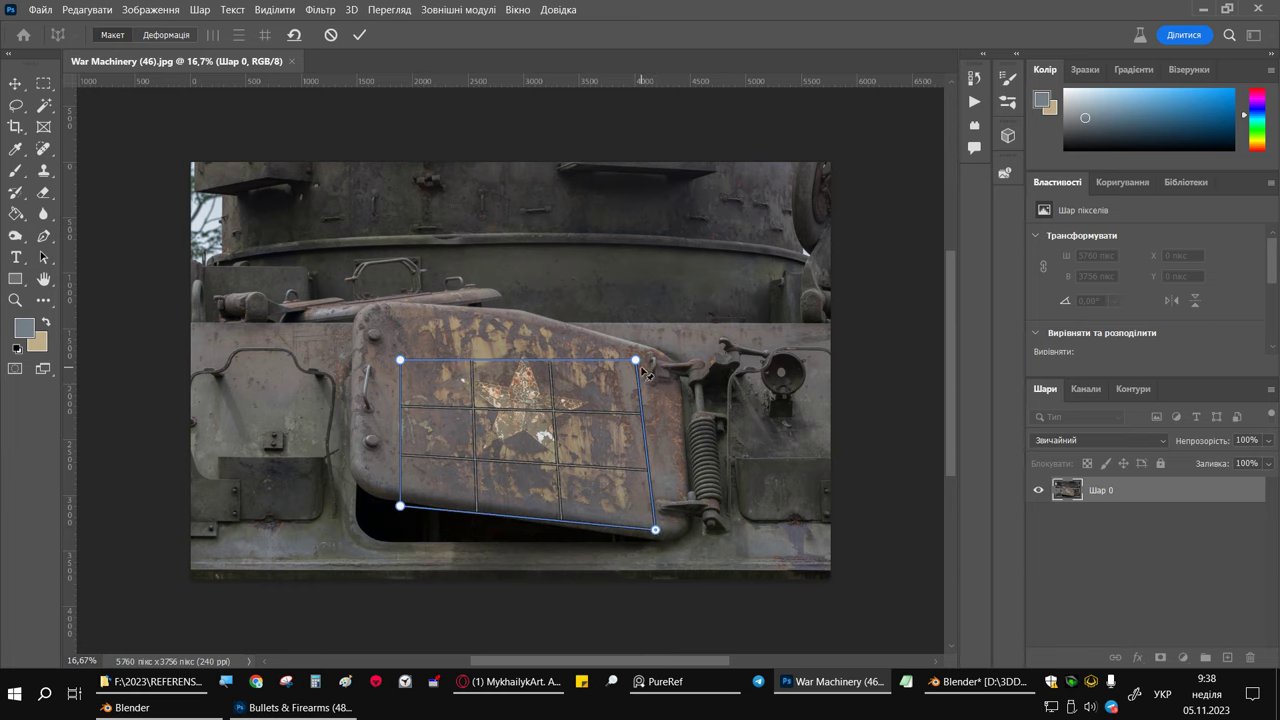
pyautogui.moveTo(637, 361); pyautogui.dragTo(650, 350)
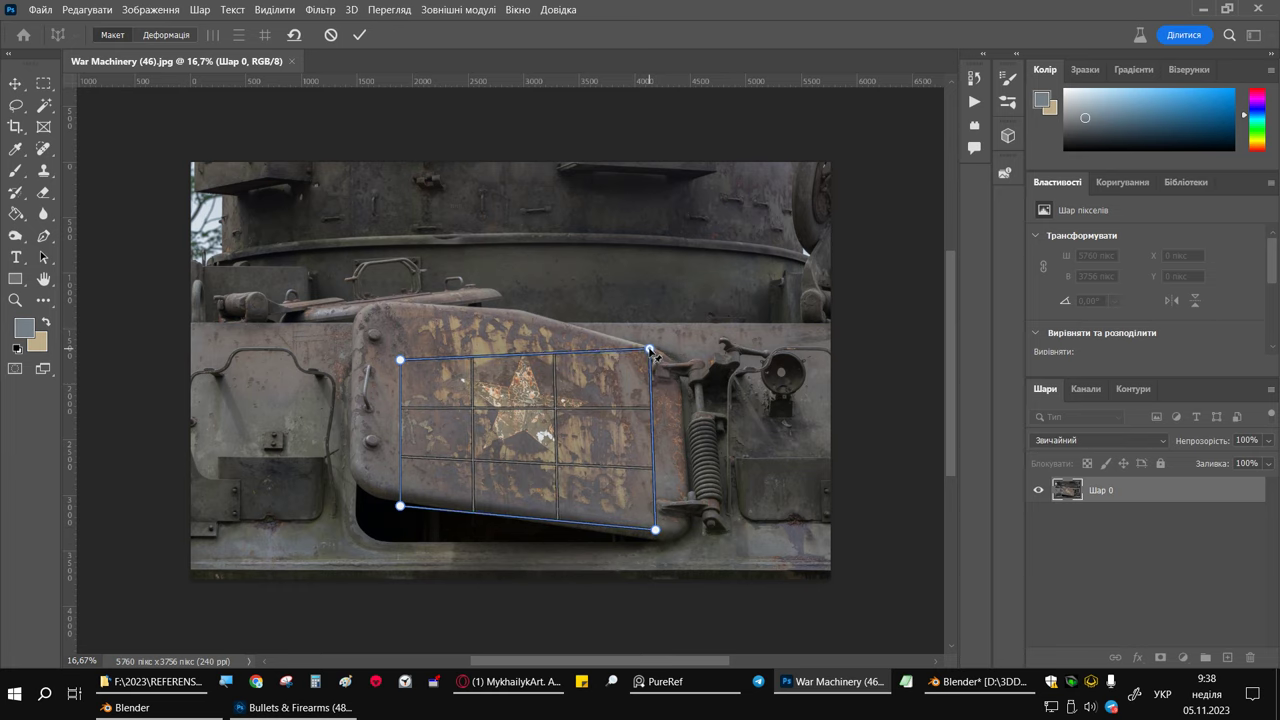
pyautogui.moveTo(400, 360); pyautogui.dragTo(373, 284)
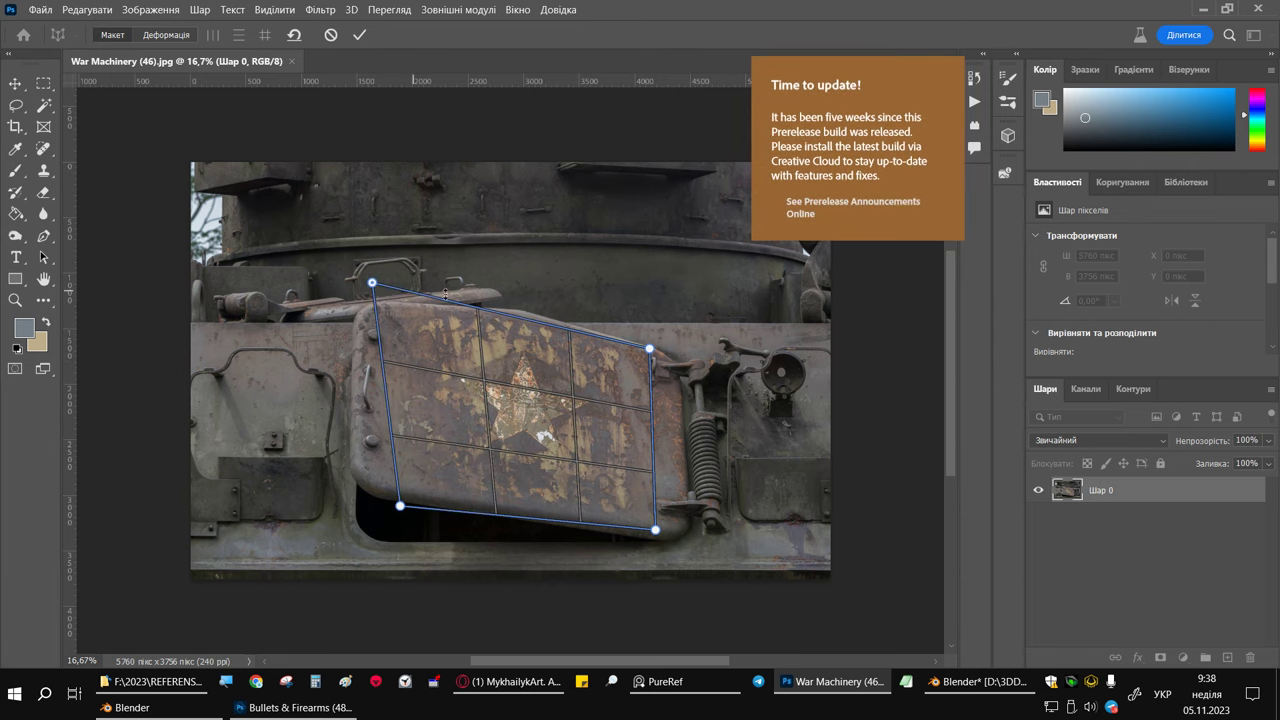
pyautogui.click(1203, 10)
pyautogui.moveTo(833, 681)
pyautogui.click(800, 682)
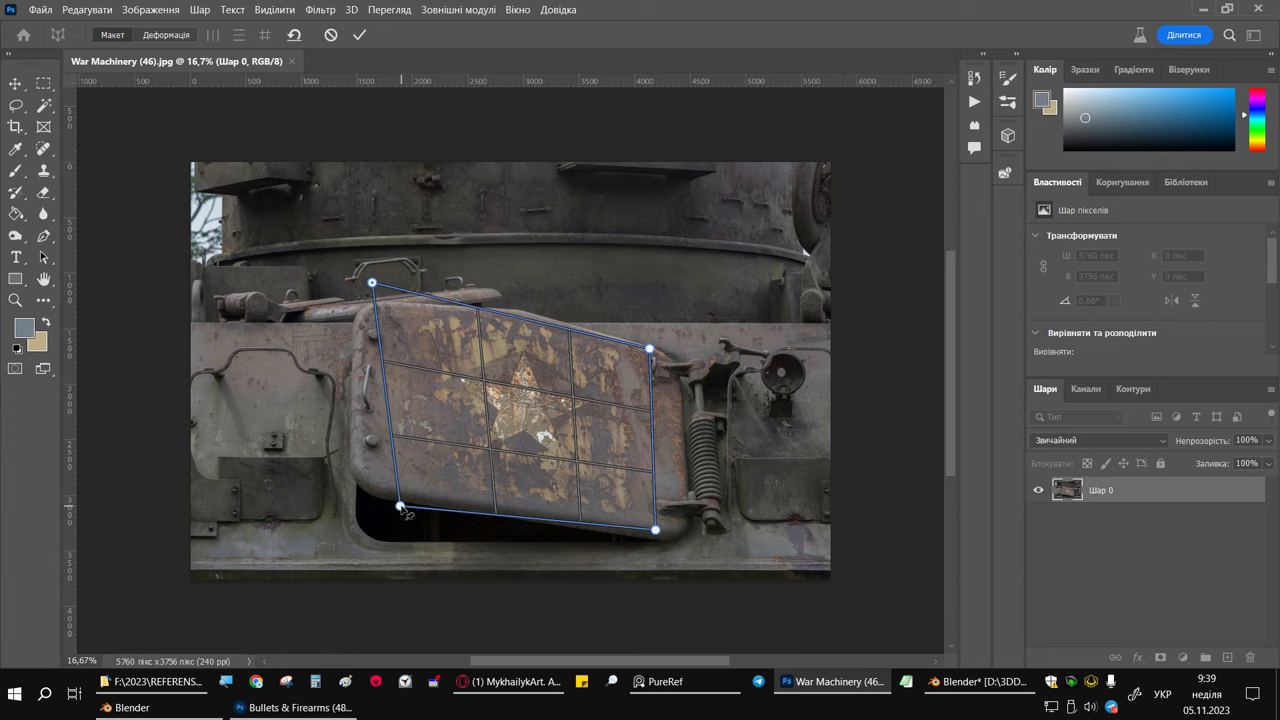
# Step: Fit the quad's left corners to the hatch and straighten it flat in Warp mode
pyautogui.moveTo(400, 506); pyautogui.dragTo(334, 486)
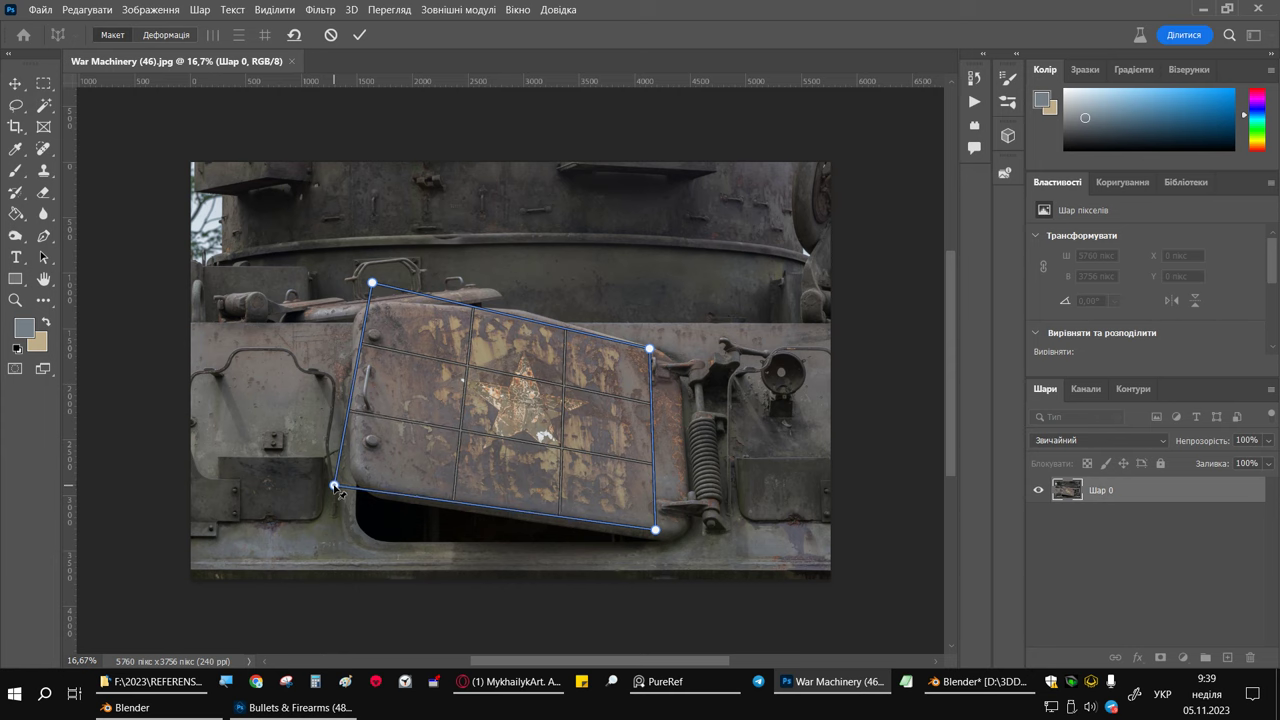
pyautogui.moveTo(334, 486); pyautogui.dragTo(339, 484)
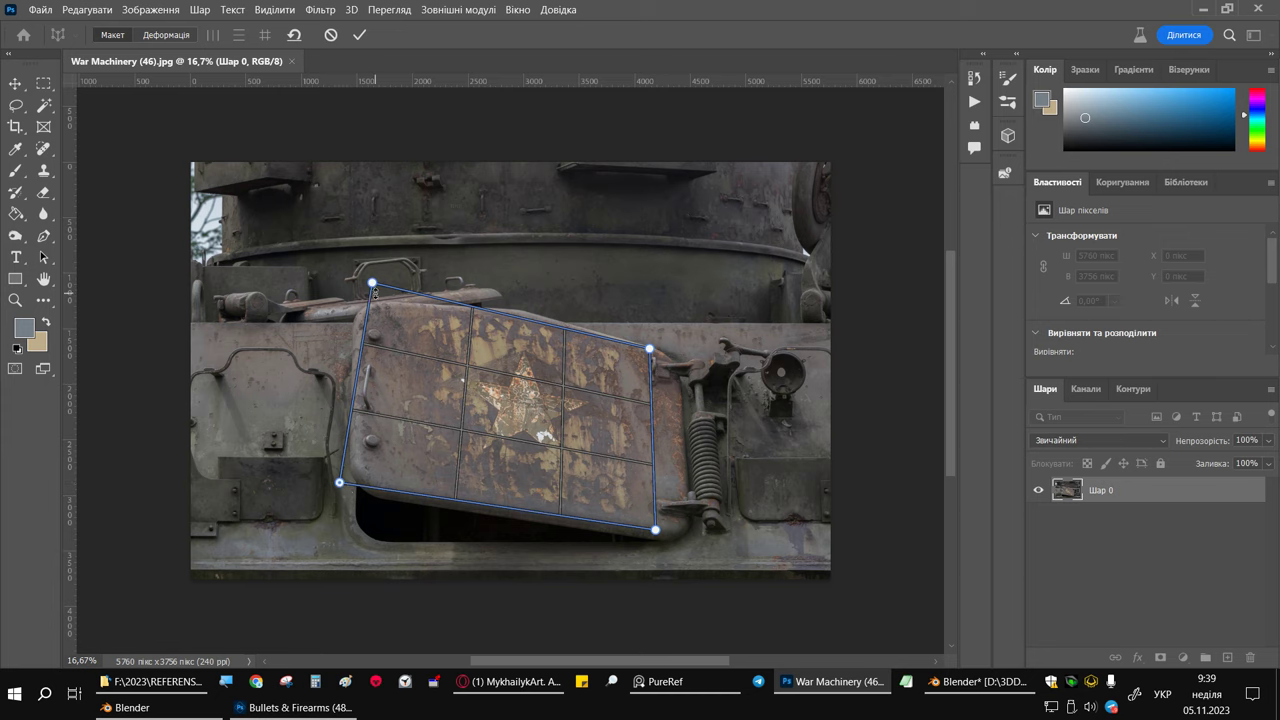
pyautogui.moveTo(372, 283); pyautogui.dragTo(373, 272)
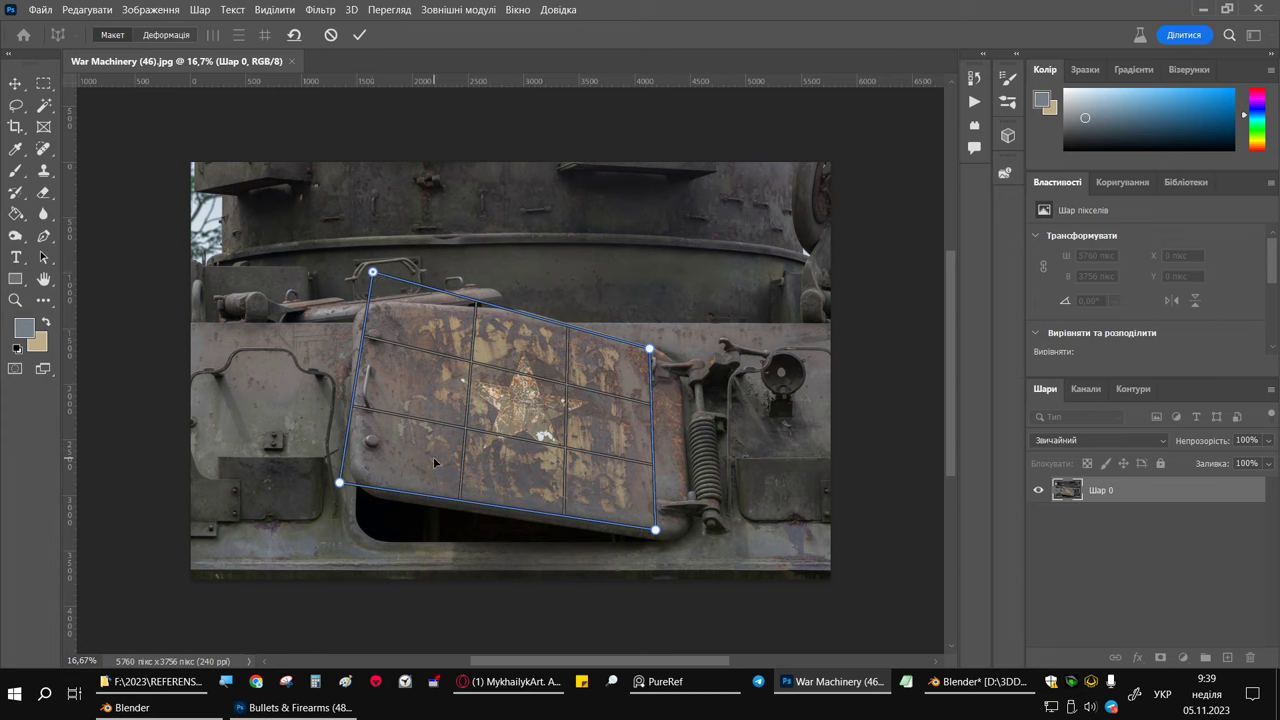
pyautogui.moveTo(340, 482); pyautogui.dragTo(362, 482)
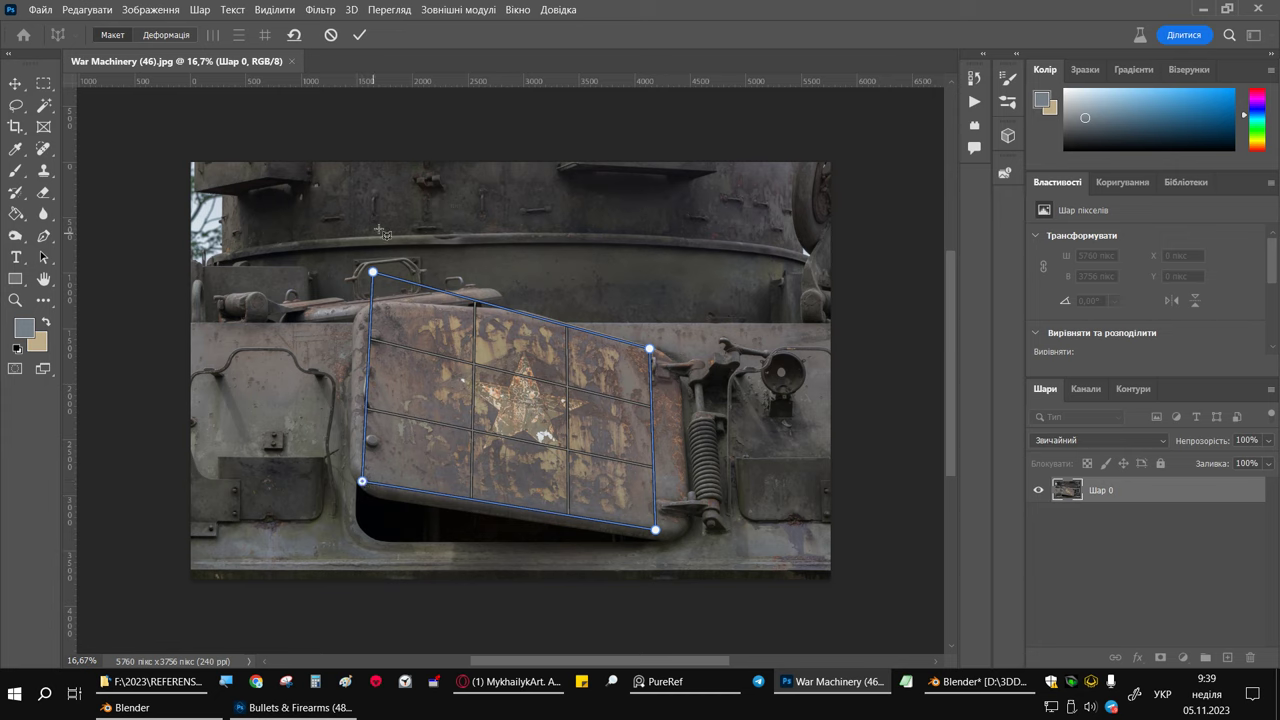
pyautogui.click(168, 34)
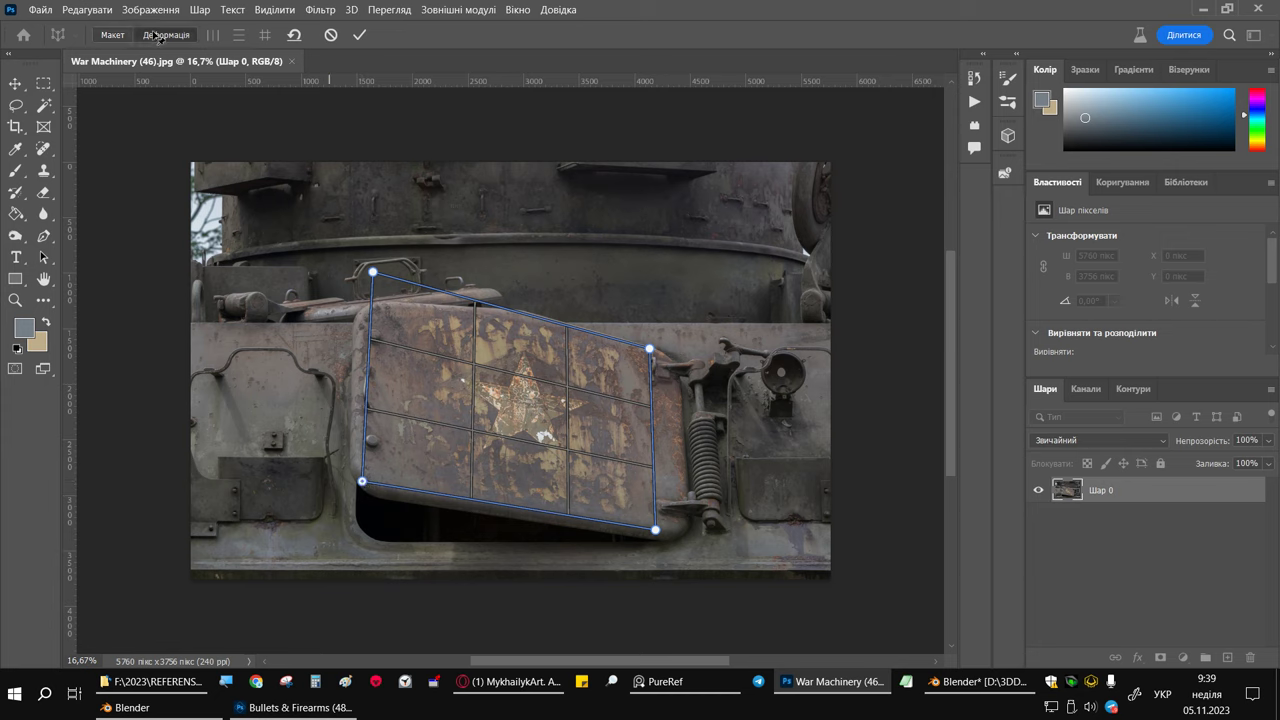
pyautogui.click(261, 38)
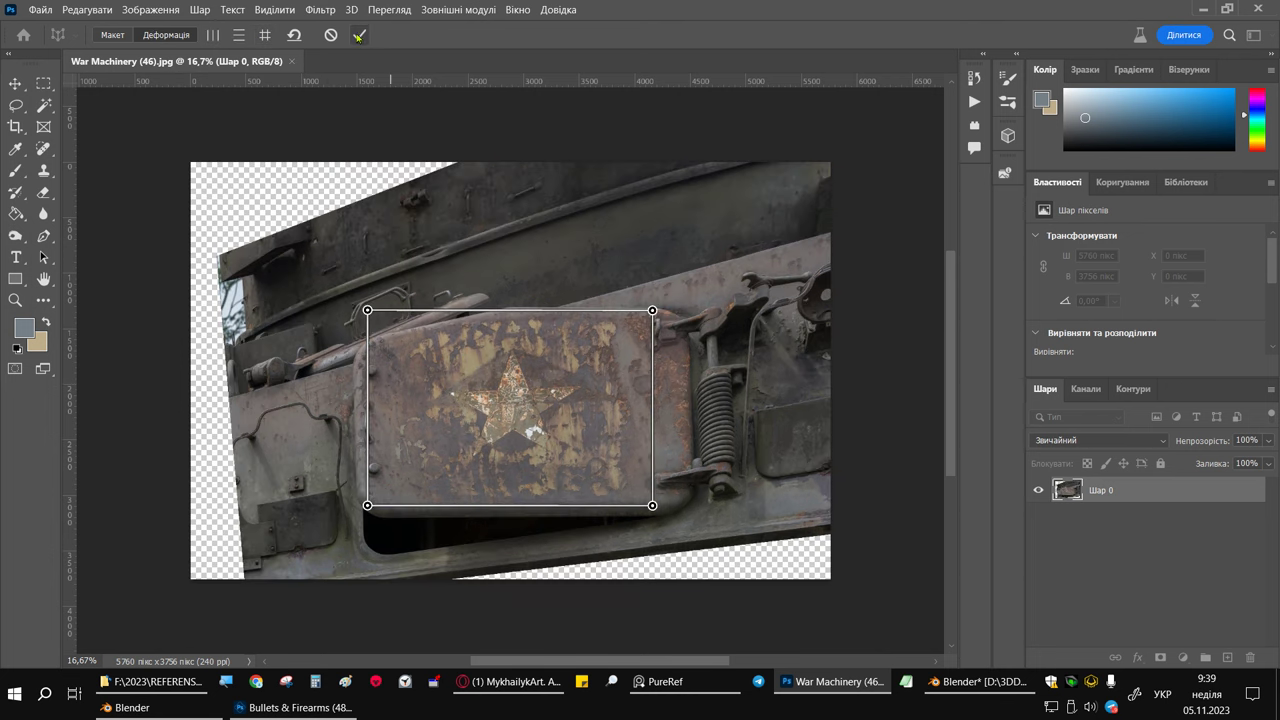
# Step: Commit the warp, crop to a 2989 × 2988 px square around the hatch, and add an empty layer
pyautogui.click(358, 38)
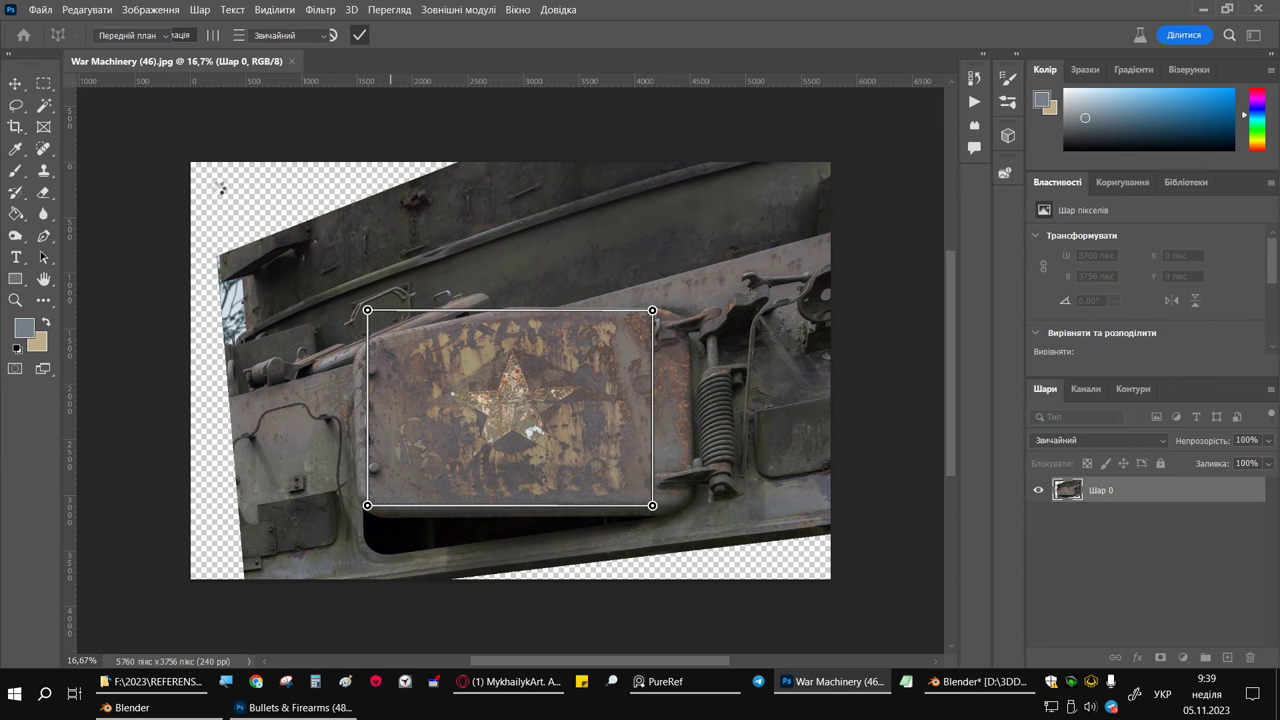
pyautogui.click(22, 130)
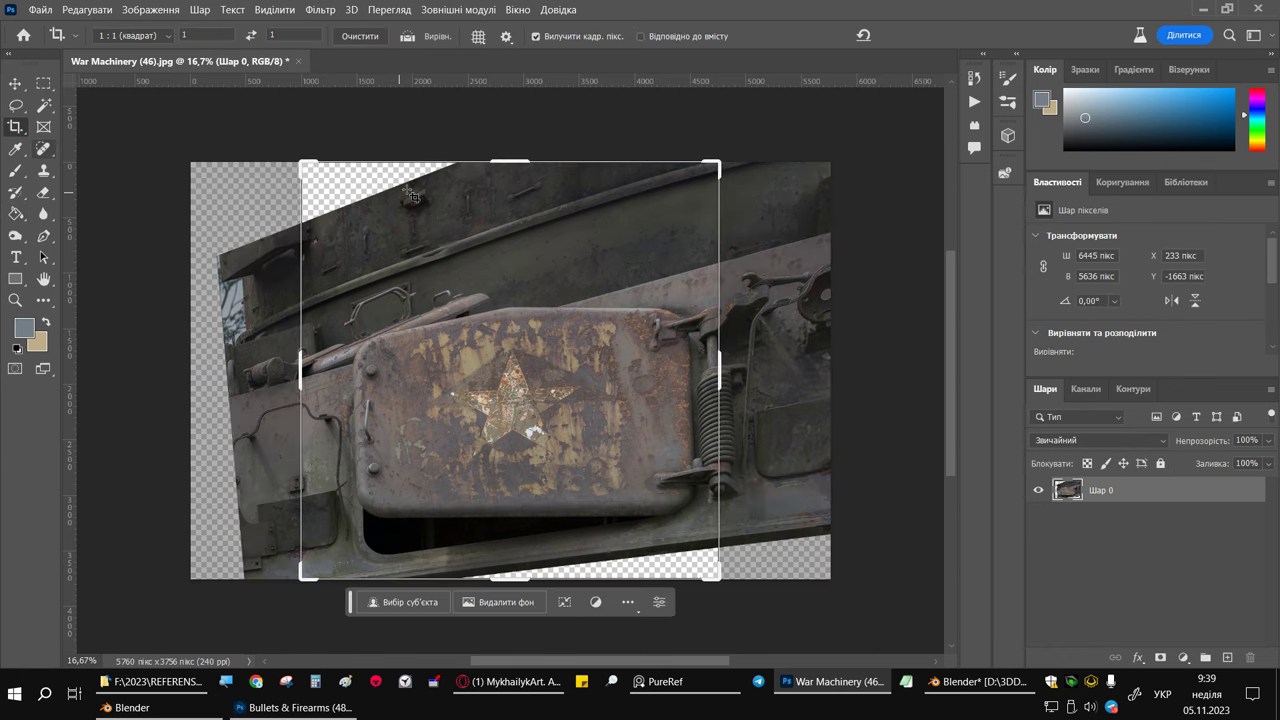
pyautogui.moveTo(513, 176)
pyautogui.mouseDown()
pyautogui.moveTo(503, 216)
pyautogui.moveTo(503, 205)
pyautogui.mouseUp()
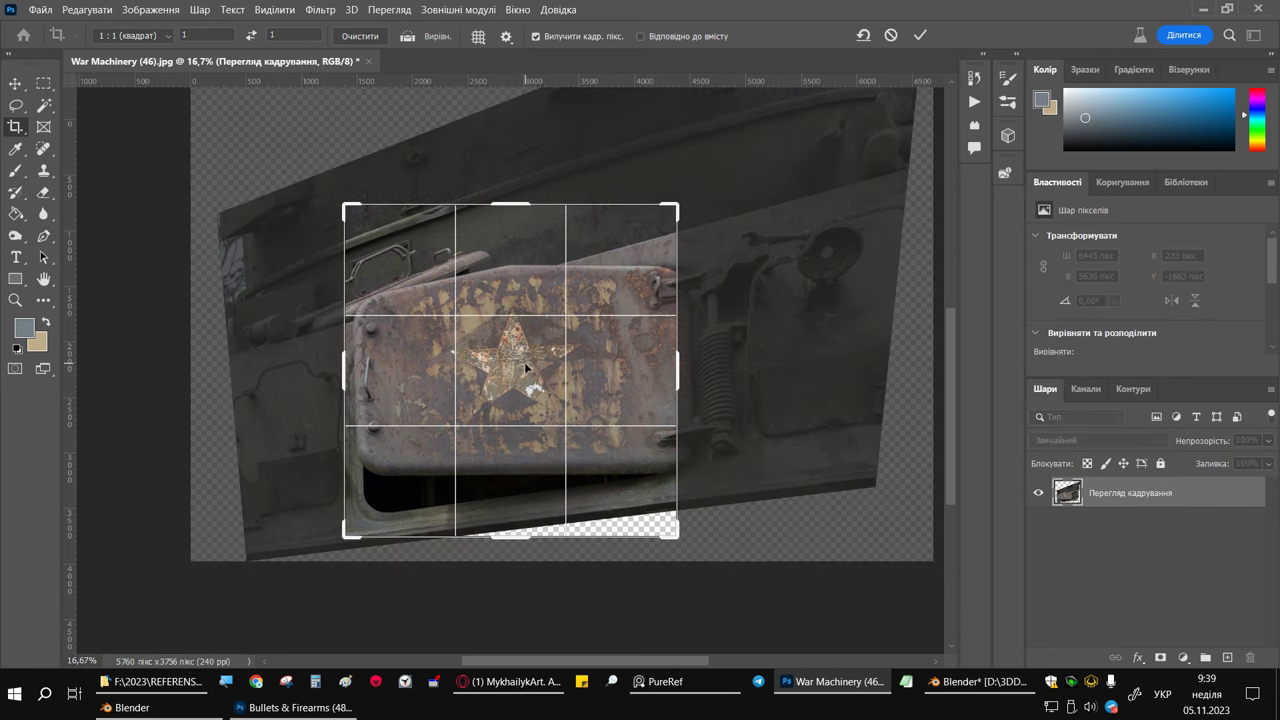
pyautogui.moveTo(524, 362); pyautogui.dragTo(521, 352)
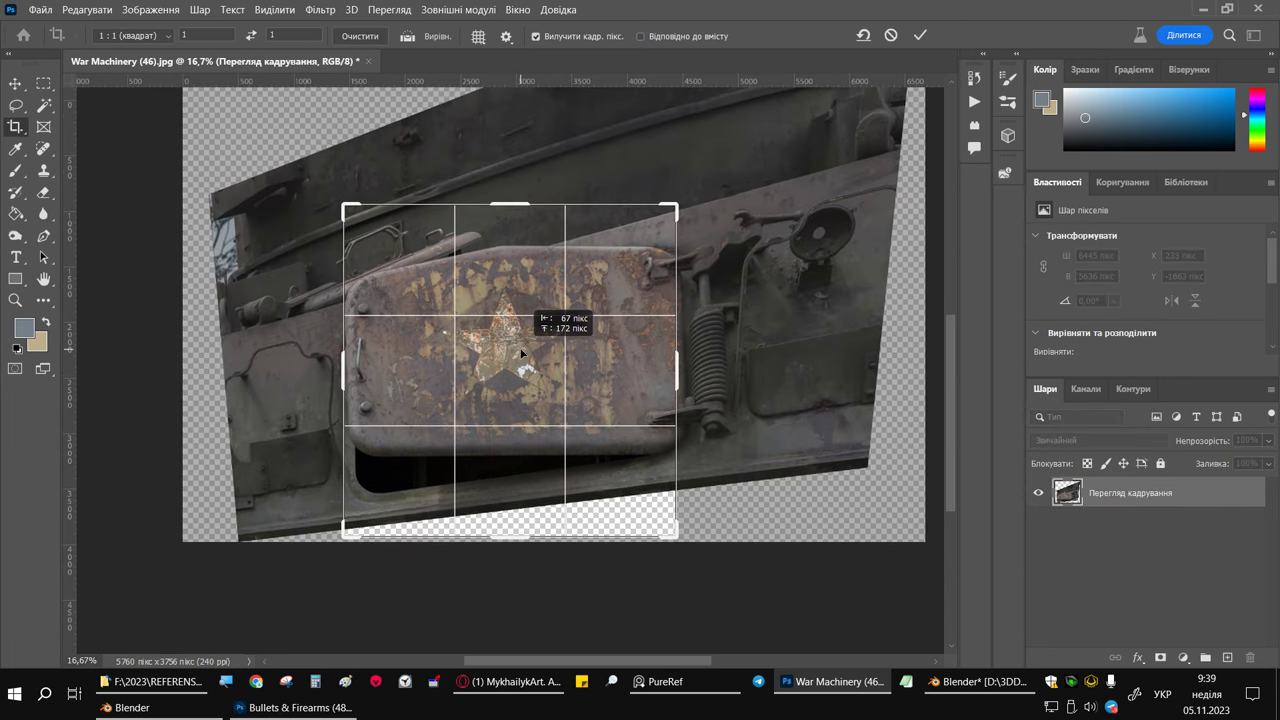
pyautogui.click(920, 35)
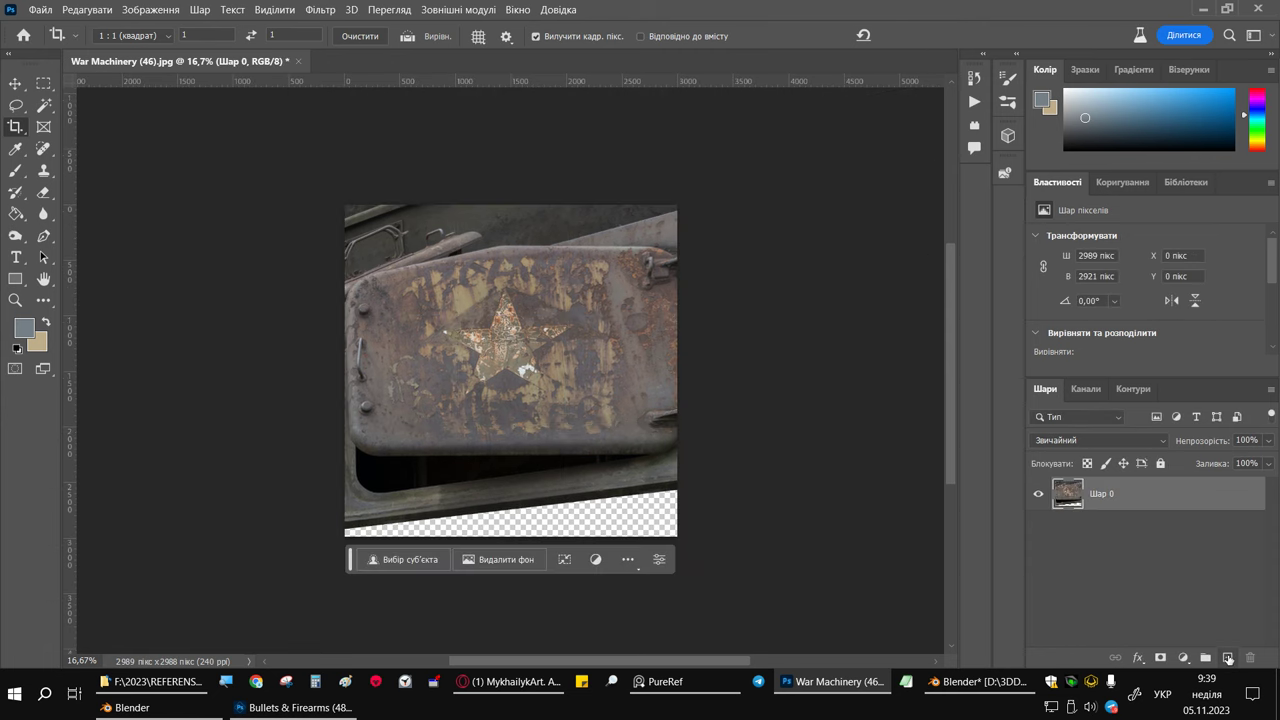
pyautogui.click(1228, 657)
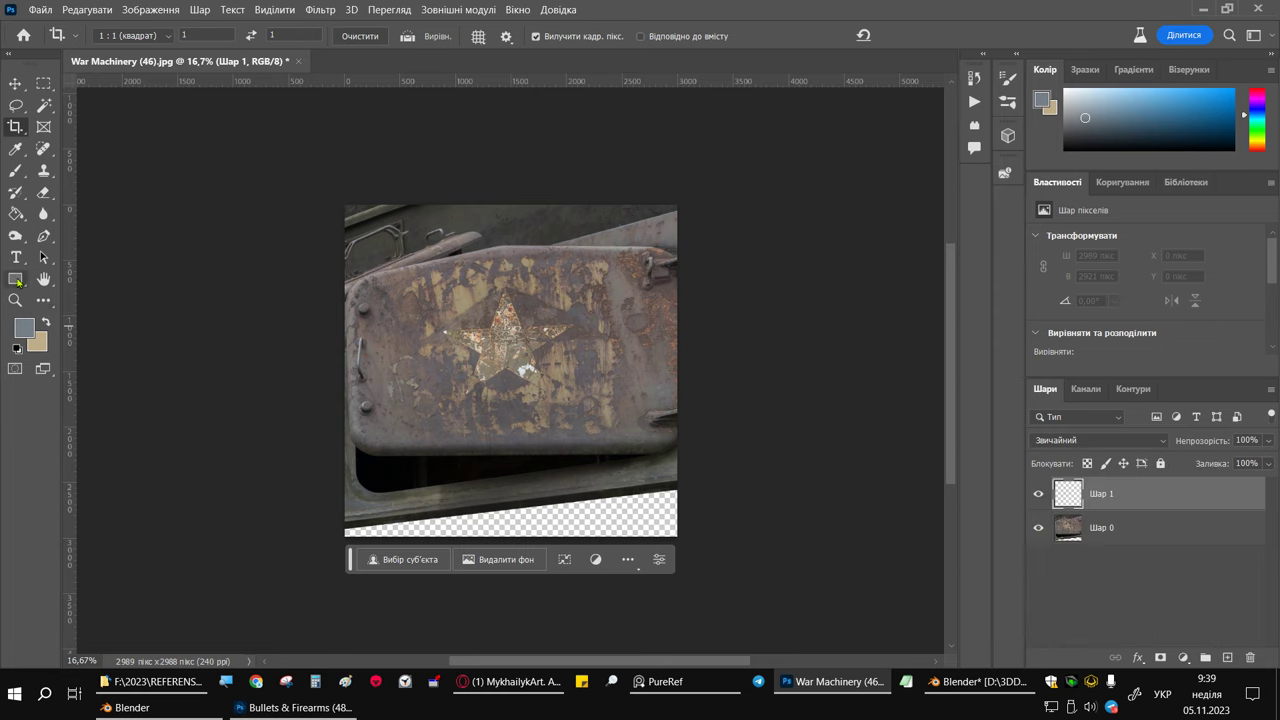
# Step: Fill the new layer Шар 1 with black (000000) using the Paint Bucket
pyautogui.click(15, 213)
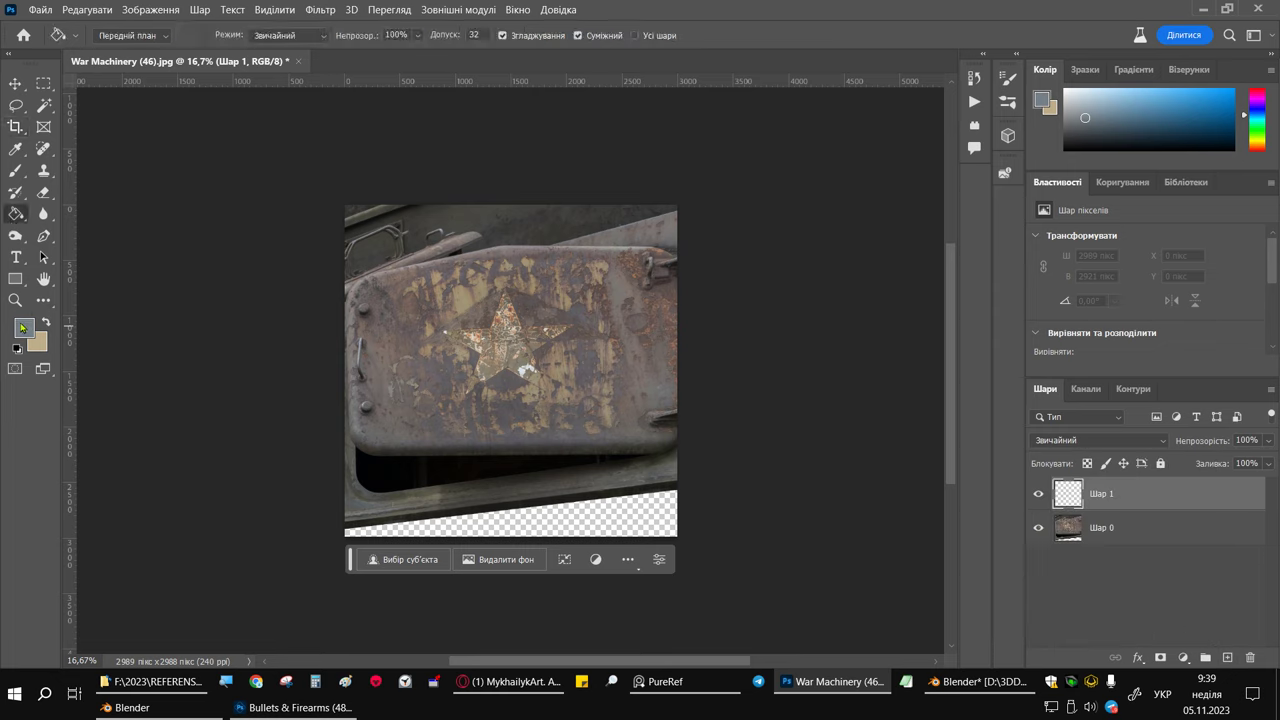
pyautogui.click(22, 327)
pyautogui.write('000000')
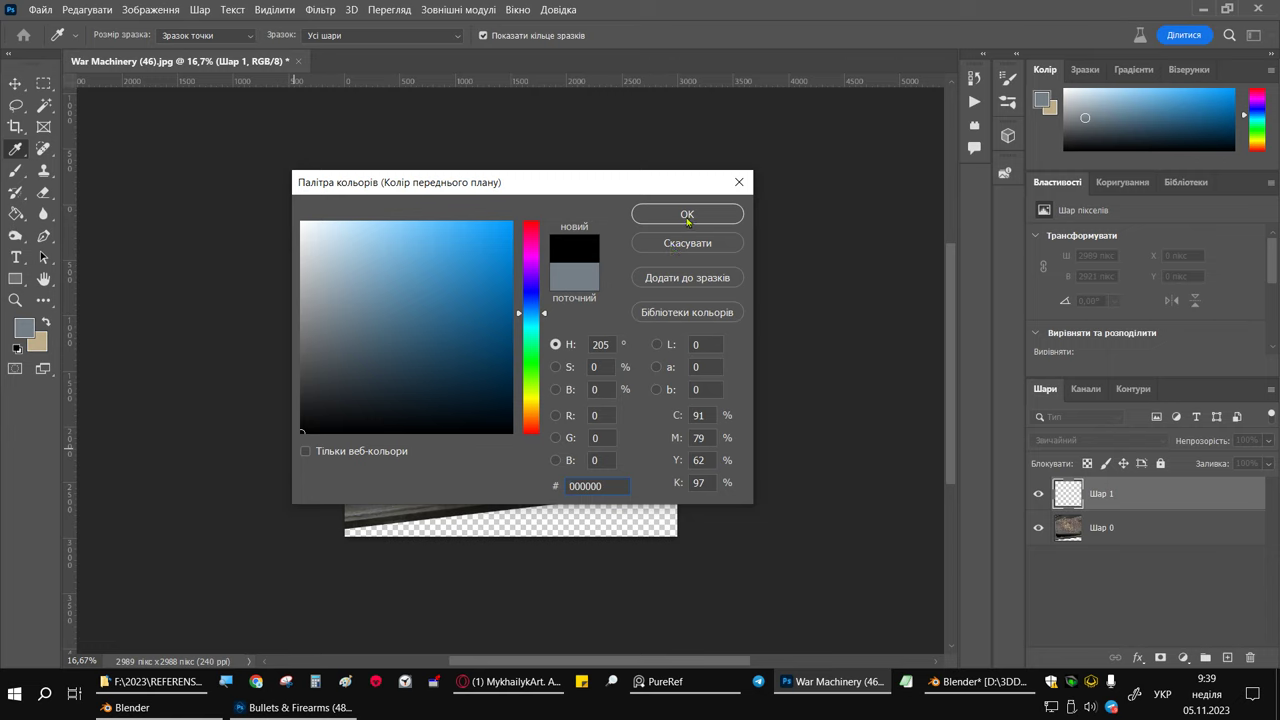
pyautogui.click(687, 214)
pyautogui.click(573, 310)
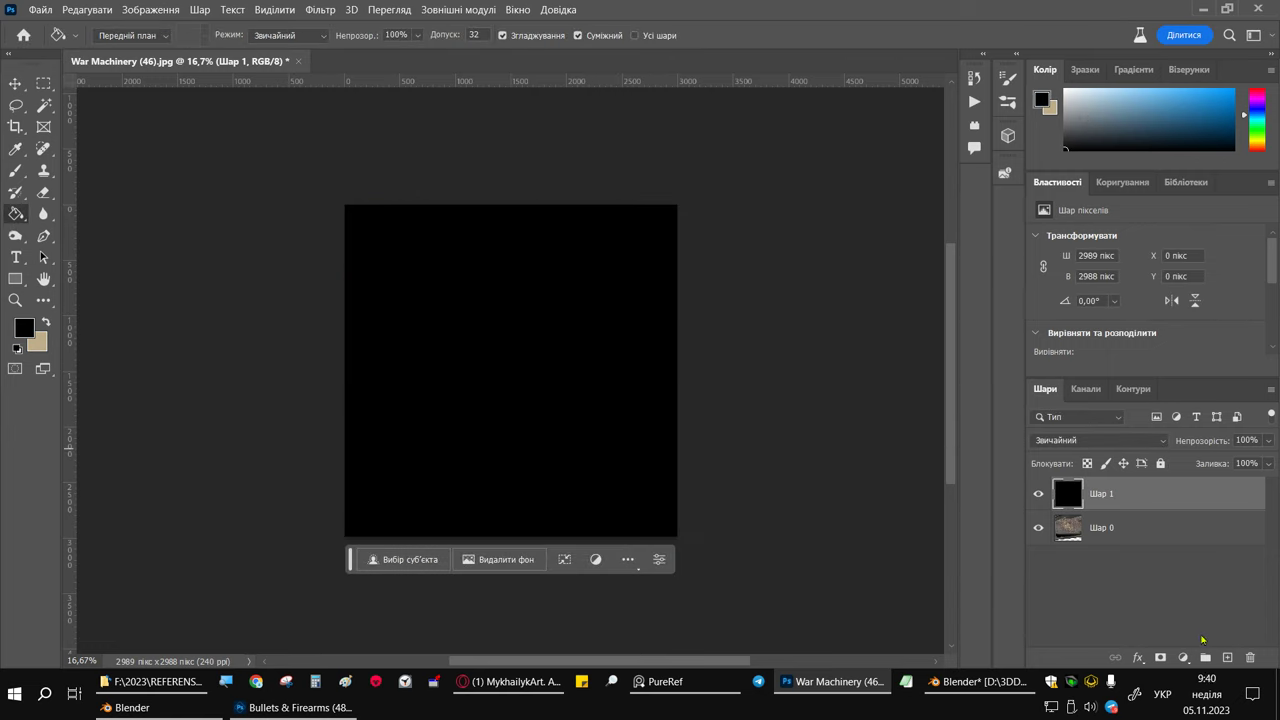
# Step: Add a new layer Шар 2 and fill it with white (ffffff)
pyautogui.click(1228, 658)
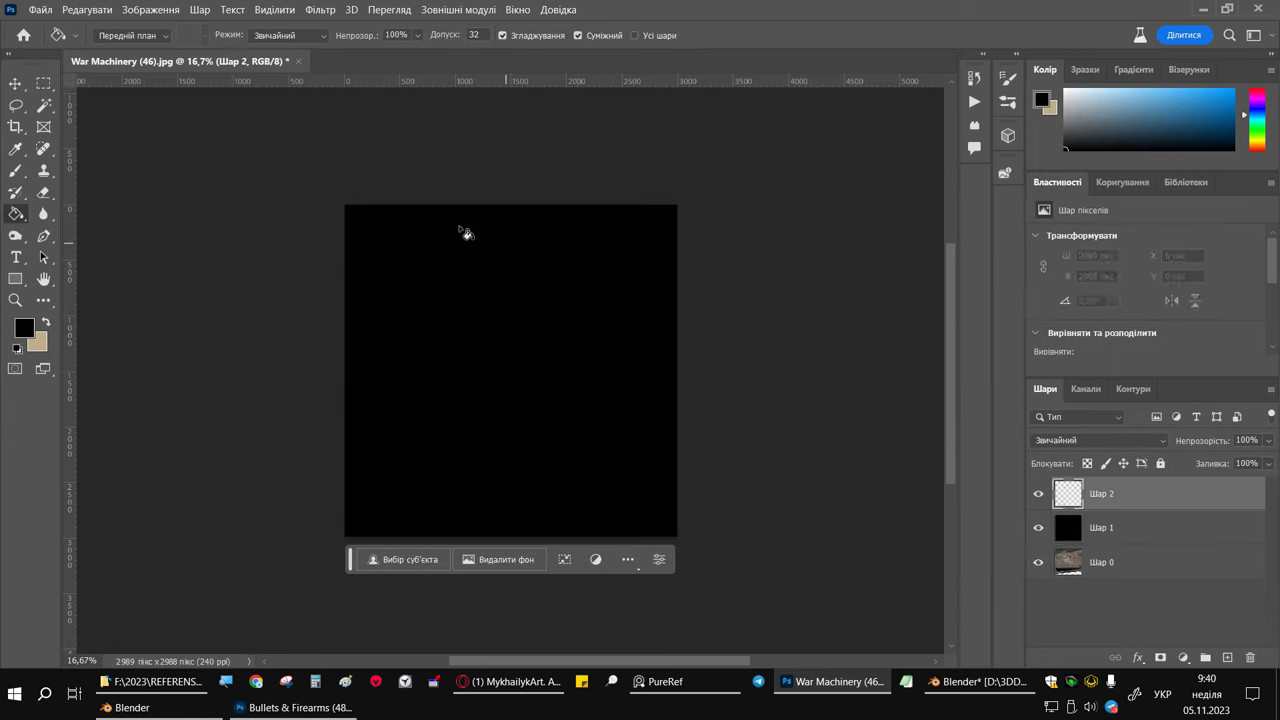
pyautogui.click(30, 333)
pyautogui.write('ffffff')
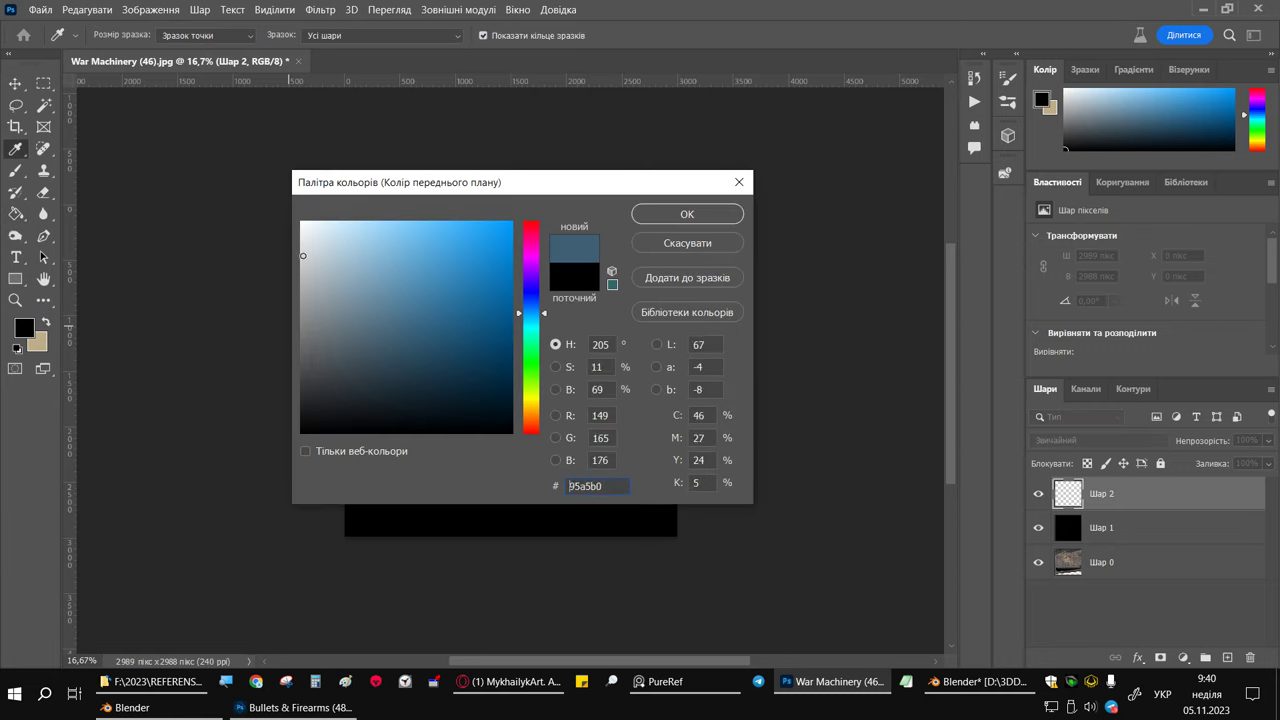
pyautogui.click(676, 214)
pyautogui.press('g')
pyautogui.click(560, 346)
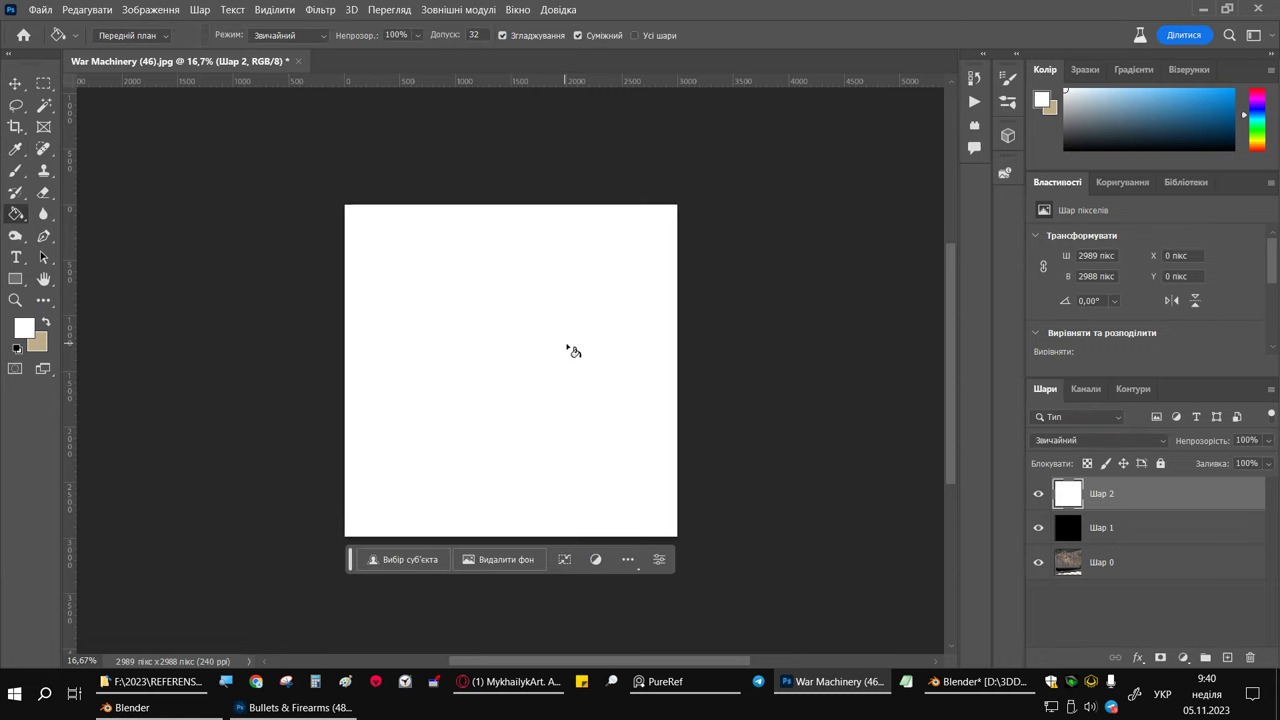
# Step: Hide Шар 2 and Шар 1 and make the photo layer Шар 0 active
pyautogui.click(1038, 493)
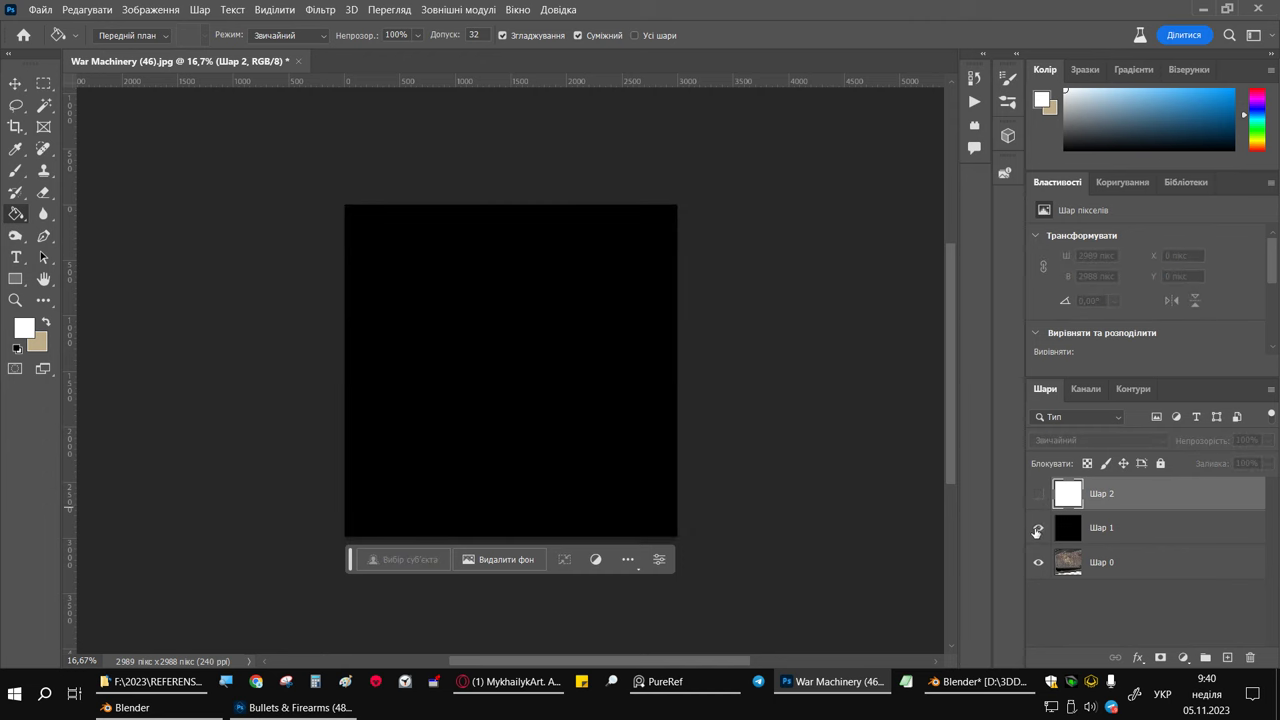
pyautogui.click(1038, 527)
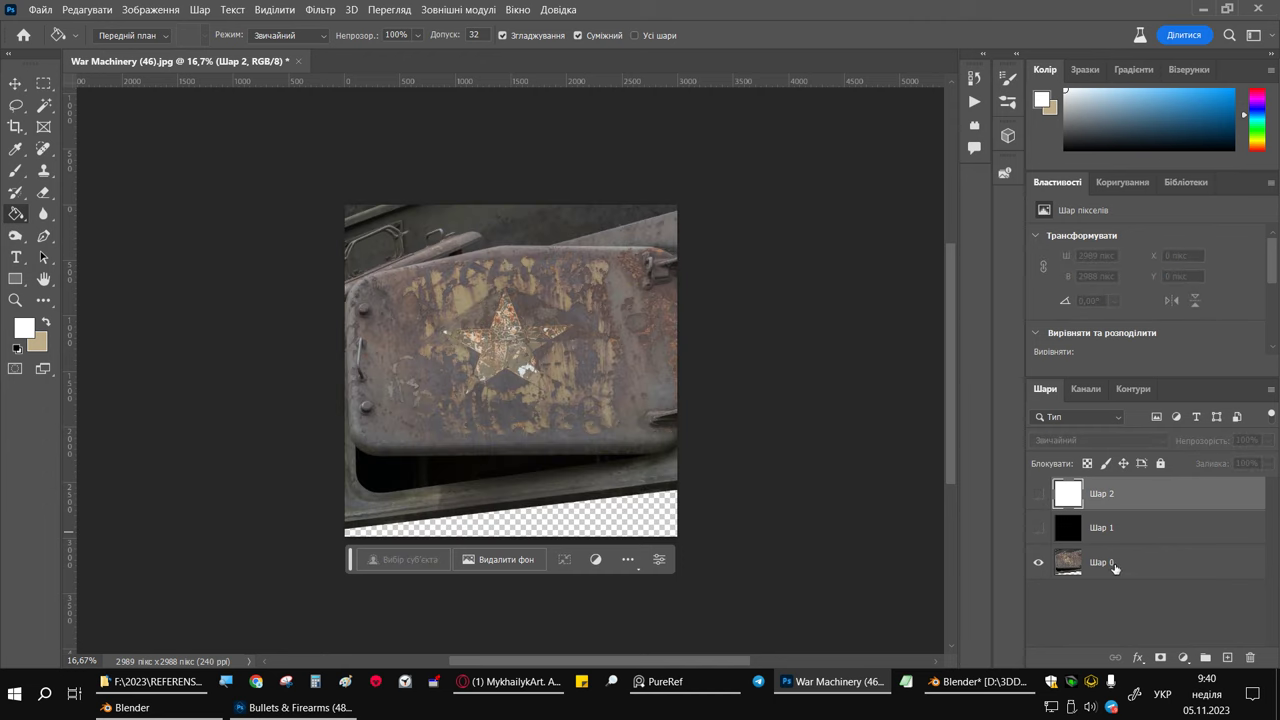
pyautogui.click(1115, 568)
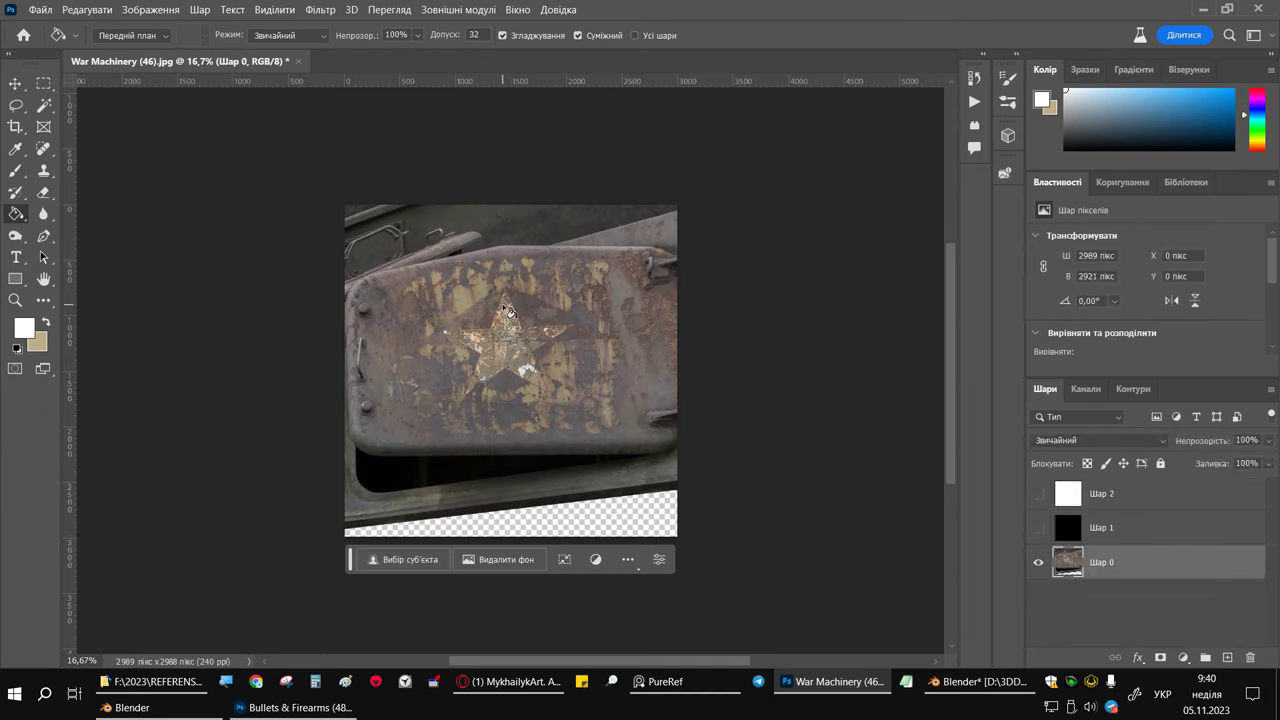
pyautogui.keyDown('alt'); pyautogui.scroll(1, 520, 330); pyautogui.keyUp('alt')
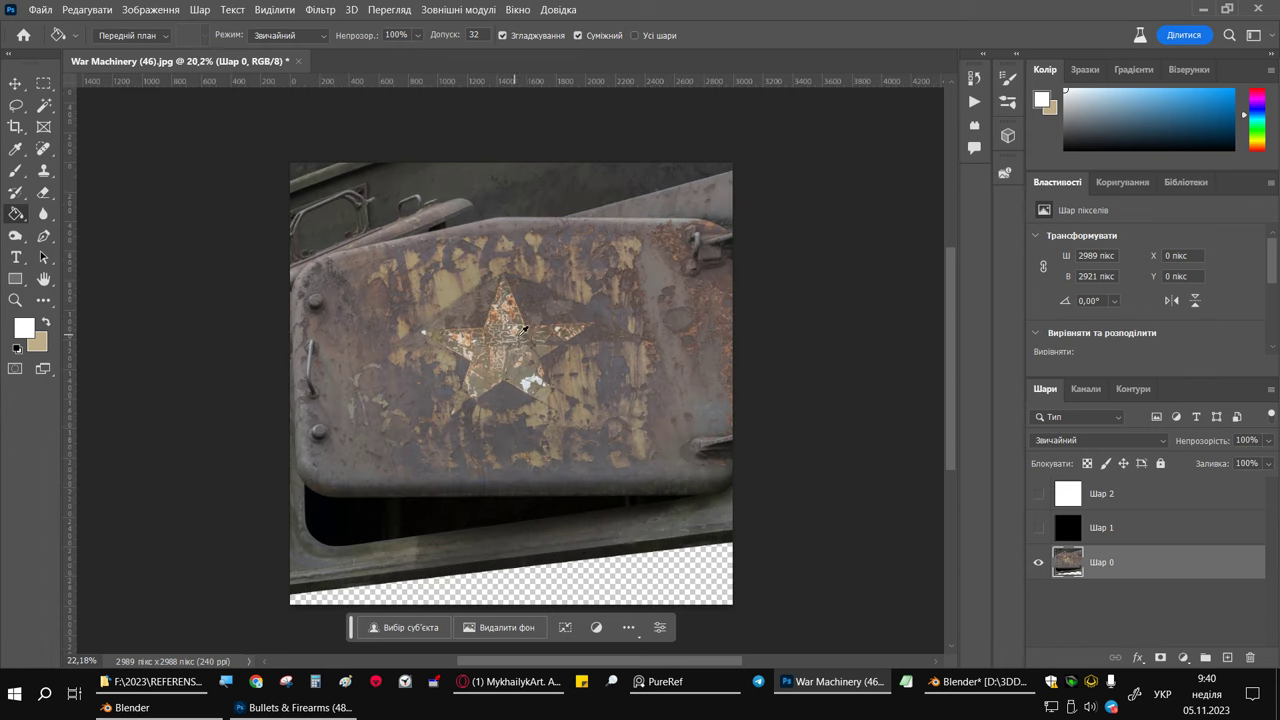
pyautogui.keyDown('alt'); pyautogui.scroll(2, 523, 329); pyautogui.keyUp('alt')
pyautogui.keyDown('alt'); pyautogui.scroll(1, 543, 343); pyautogui.keyUp('alt')
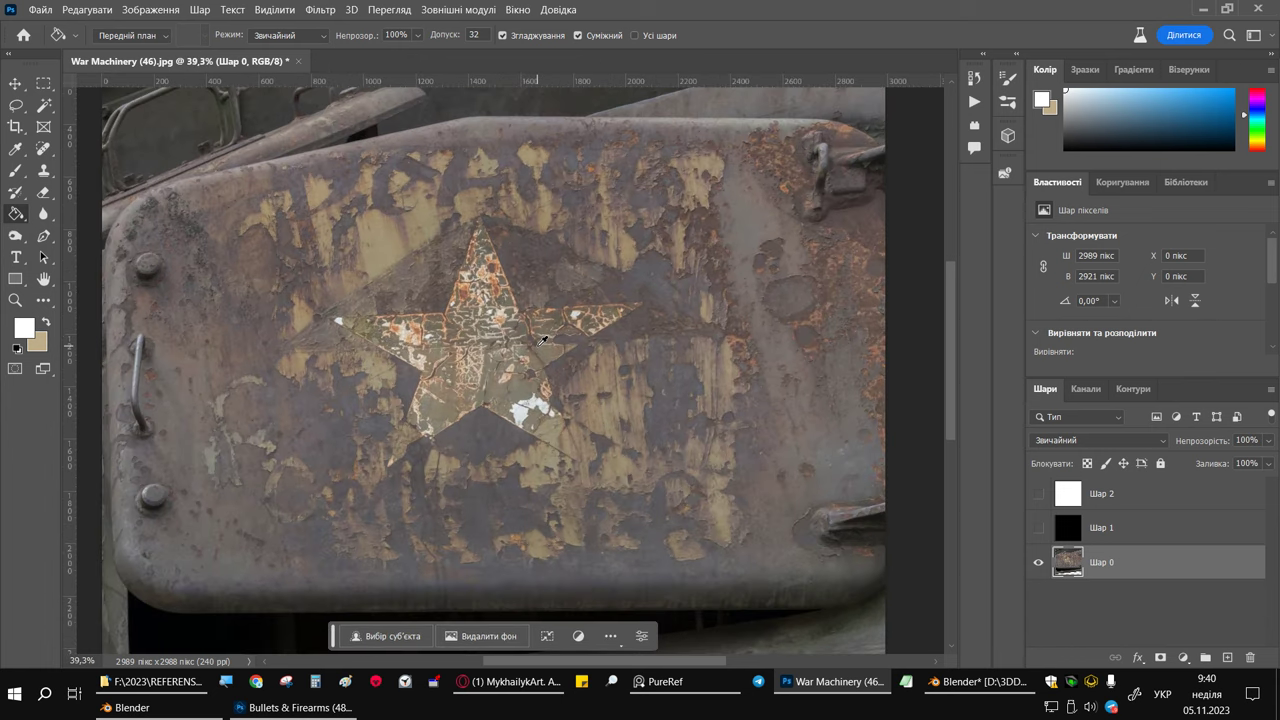
pyautogui.keyDown('alt'); pyautogui.scroll(-1, 543, 343); pyautogui.keyUp('alt')
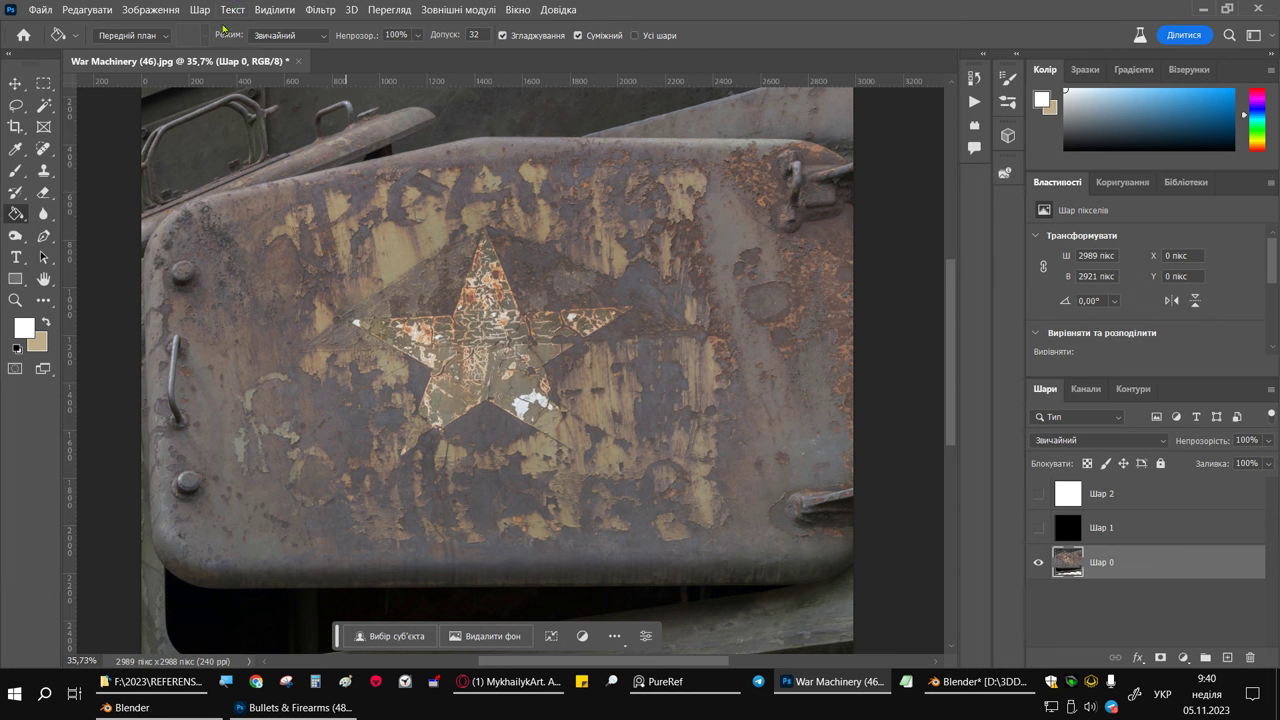
# Step: Start a Select > Color Range on the white paint patch, trying fuzziness and Localized Color Clusters
pyautogui.click(140, 10)
pyautogui.moveTo(275, 9)
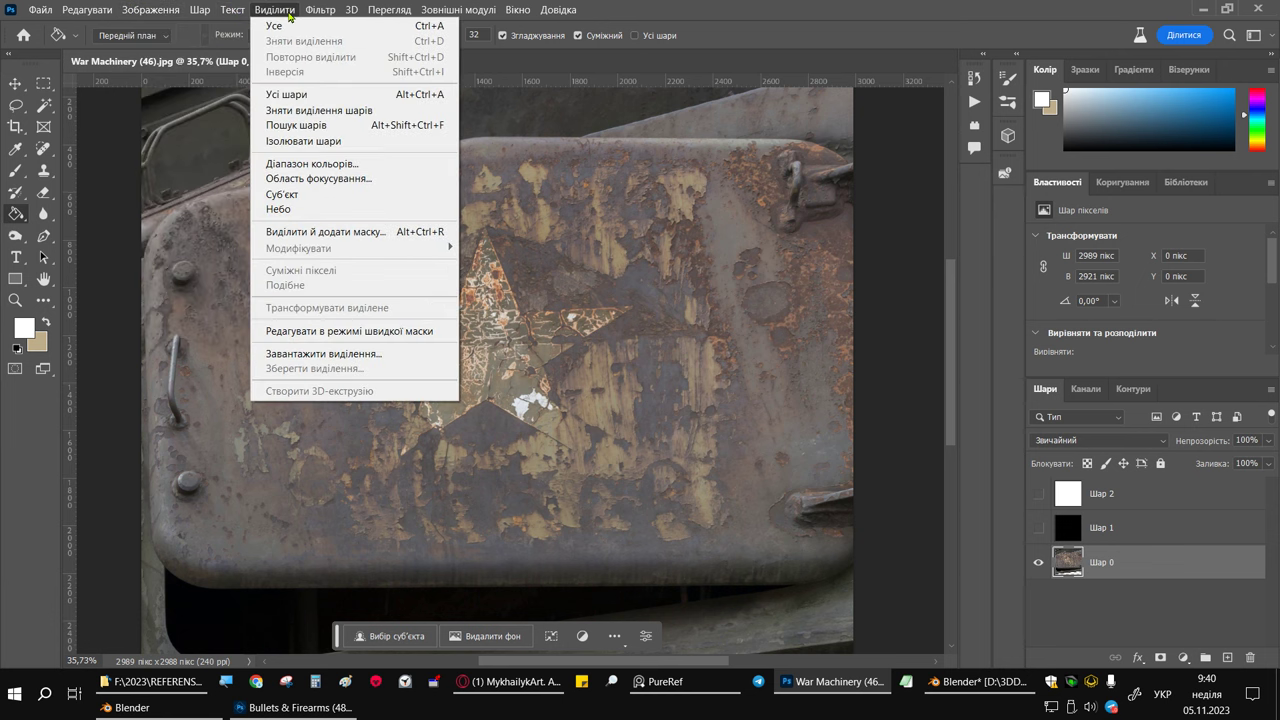
pyautogui.click(312, 163)
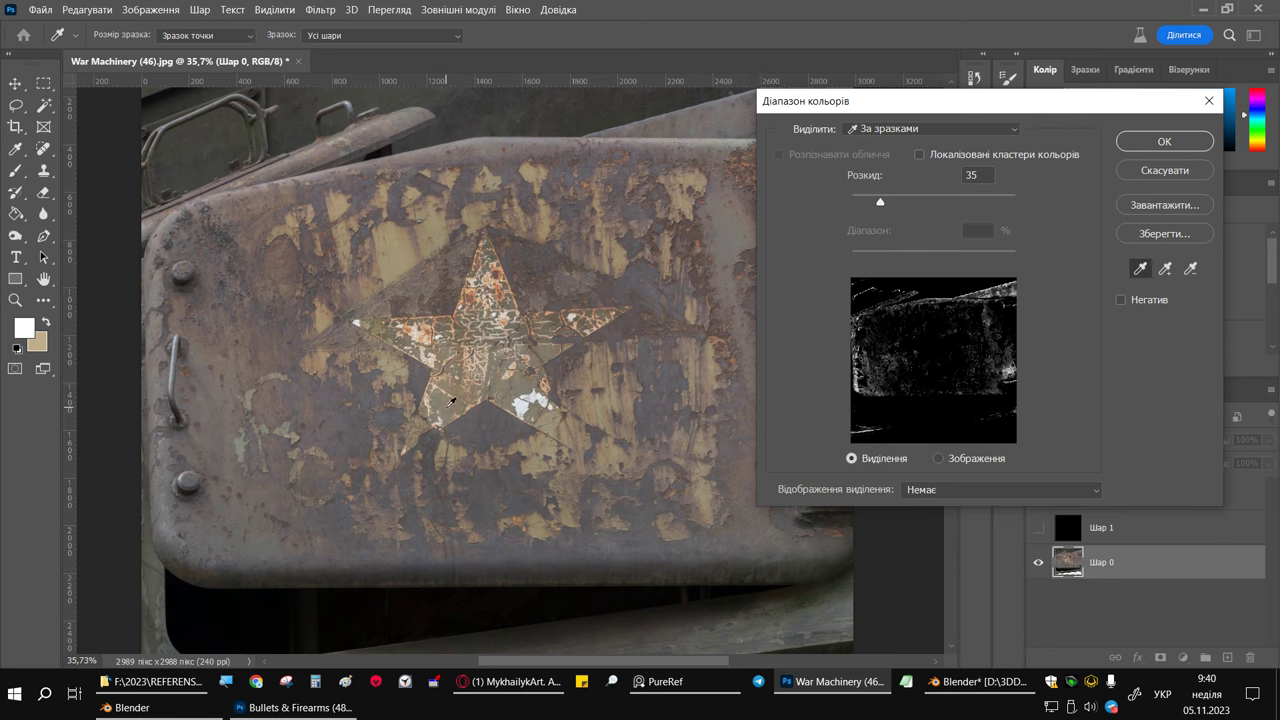
pyautogui.click(449, 401)
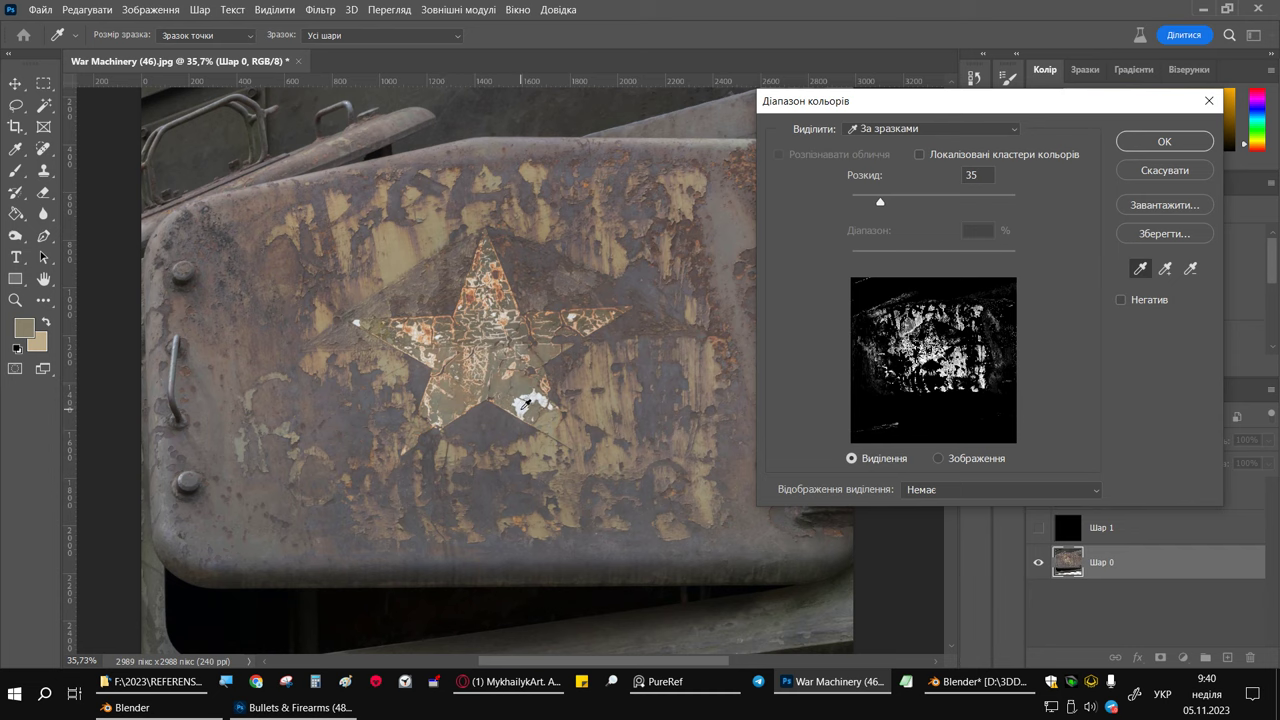
pyautogui.click(522, 406)
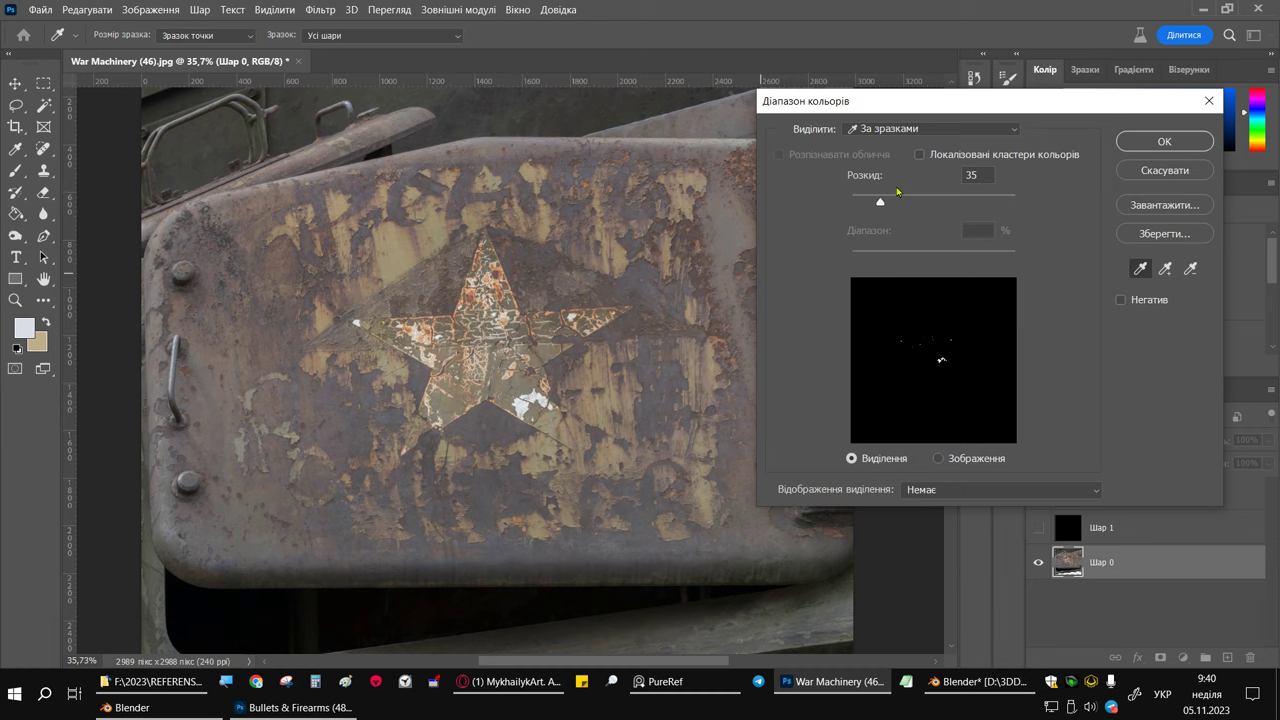
pyautogui.moveTo(880, 204); pyautogui.dragTo(944, 202)
pyautogui.moveTo(944, 203); pyautogui.dragTo(924, 203)
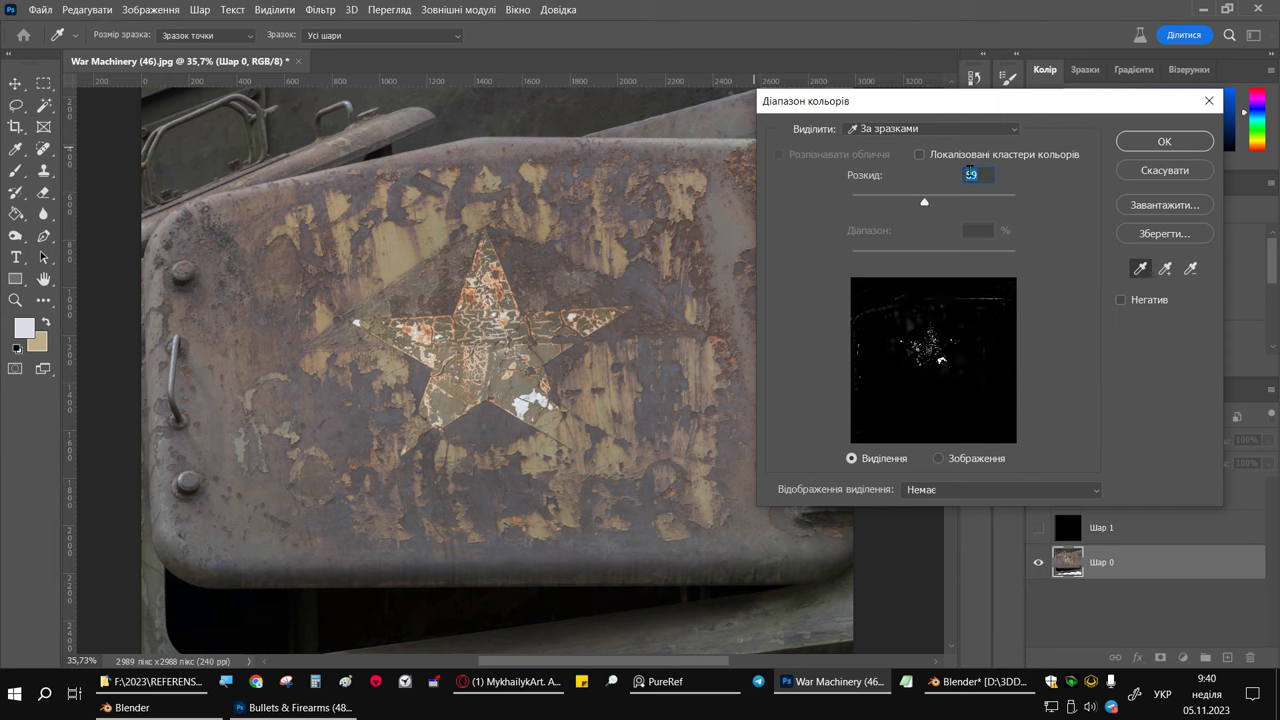
pyautogui.click(919, 155)
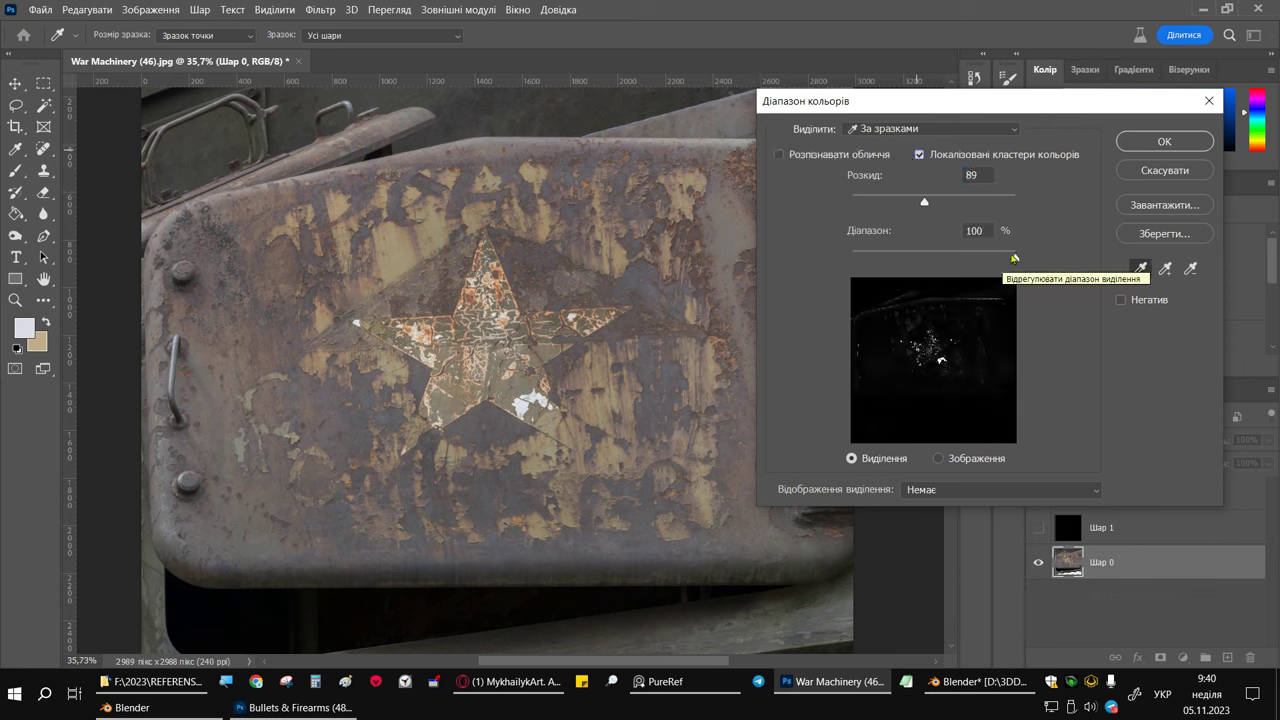
pyautogui.moveTo(1014, 258); pyautogui.dragTo(933, 258)
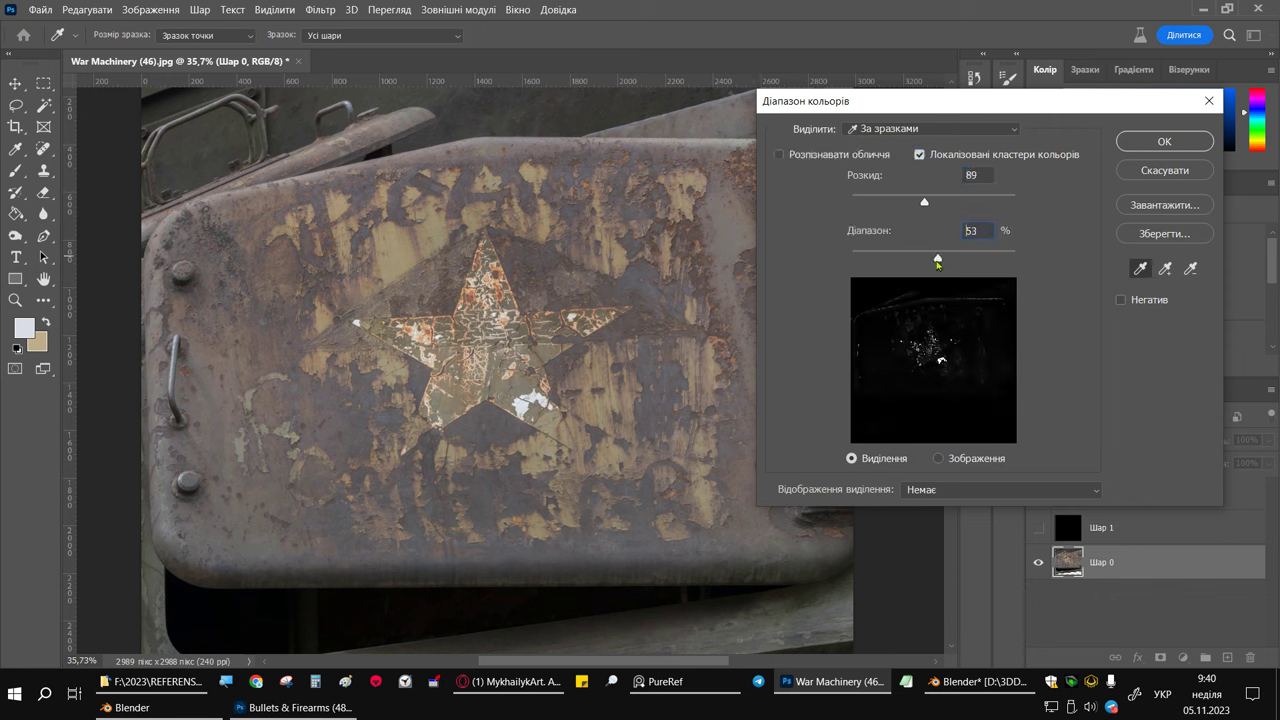
# Step: Resample the pale paint areas, disable Localized Color Clusters and confirm with fuzziness 33
pyautogui.moveTo(924, 203); pyautogui.dragTo(954, 204)
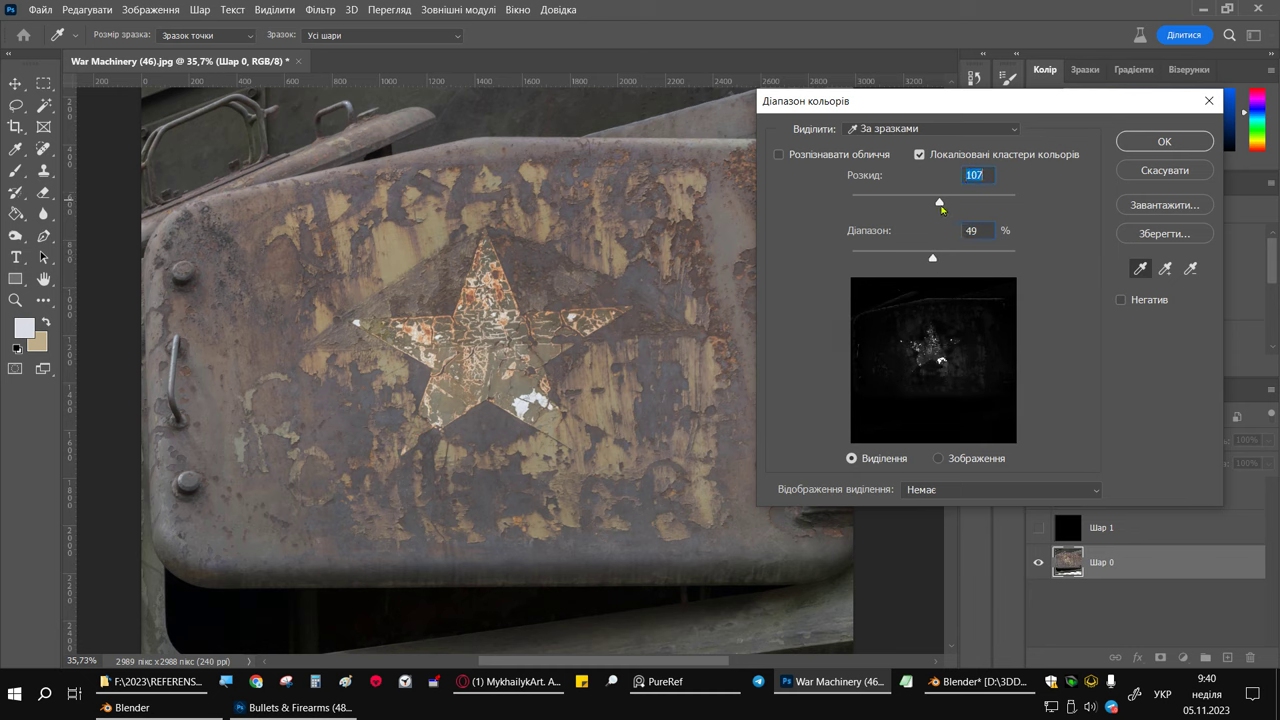
pyautogui.moveTo(954, 204); pyautogui.dragTo(928, 204)
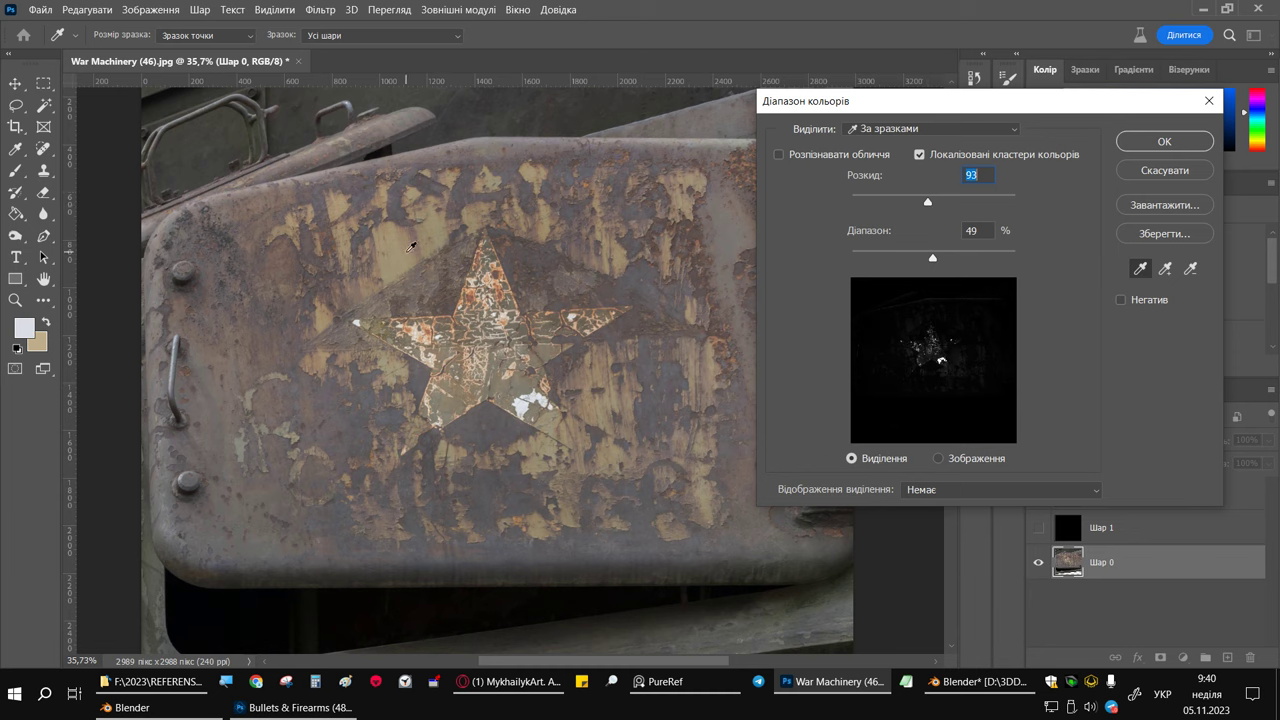
pyautogui.click(408, 250)
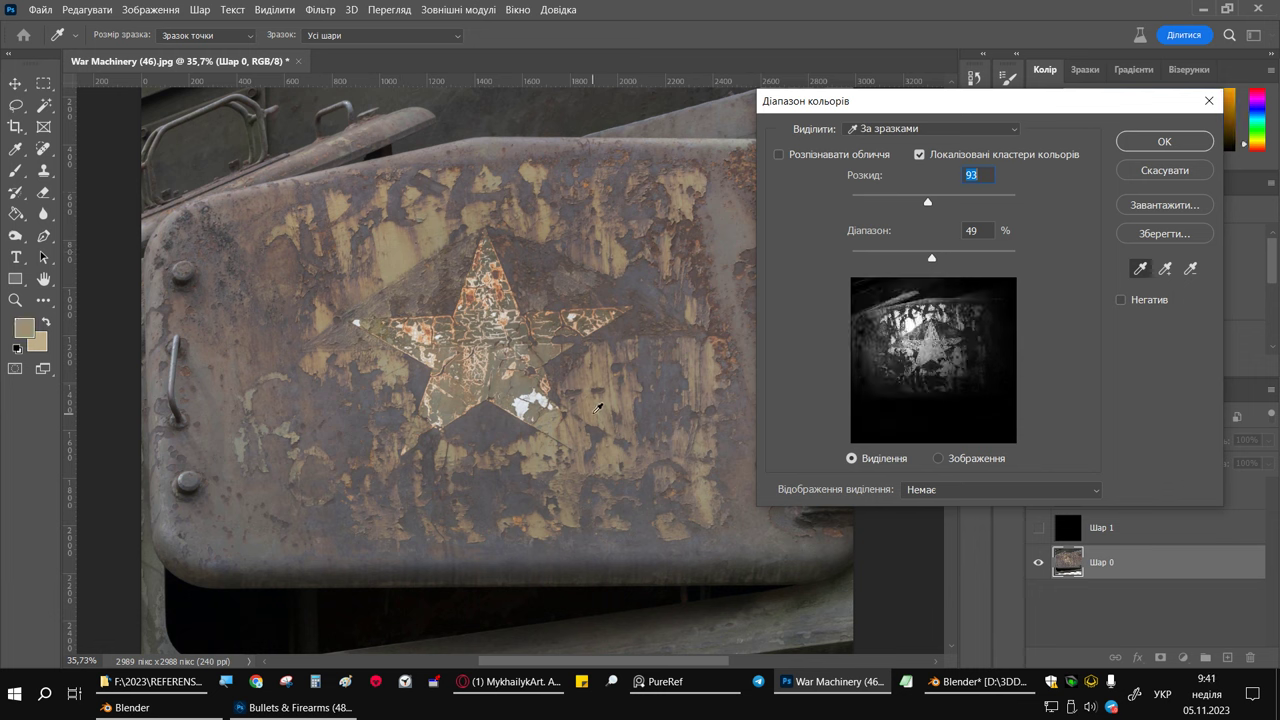
pyautogui.click(596, 410)
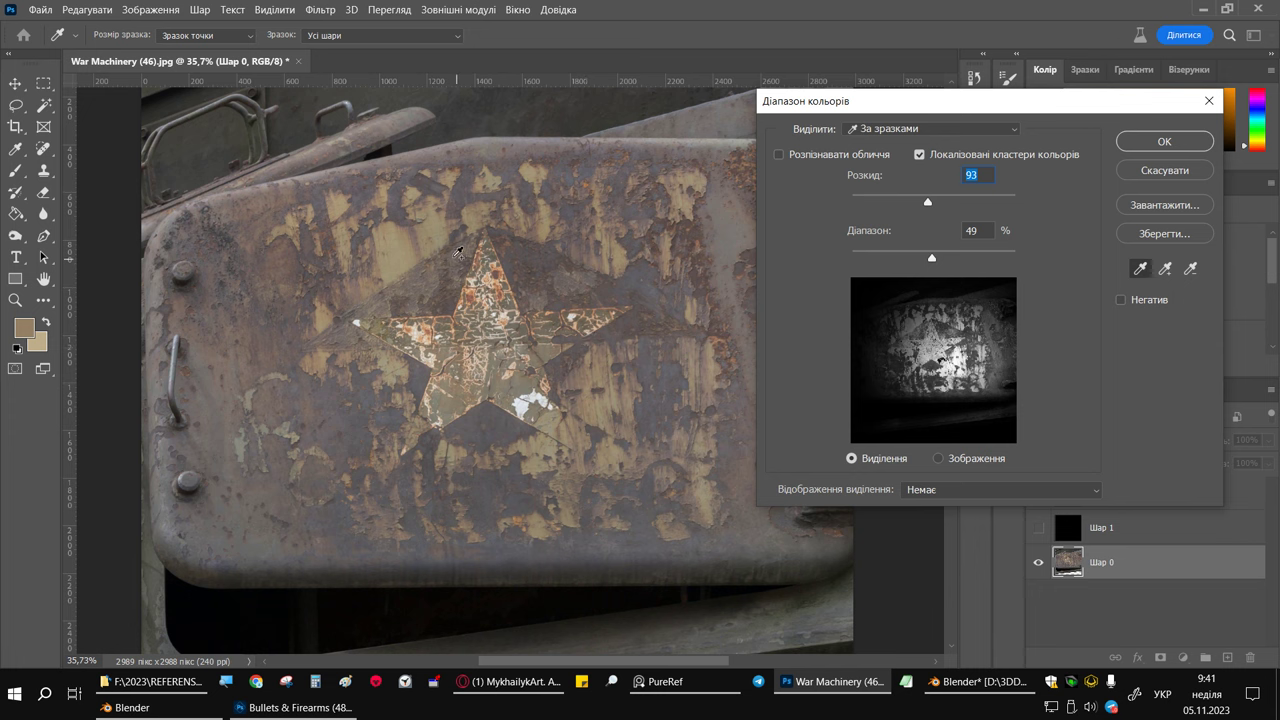
pyautogui.click(400, 236)
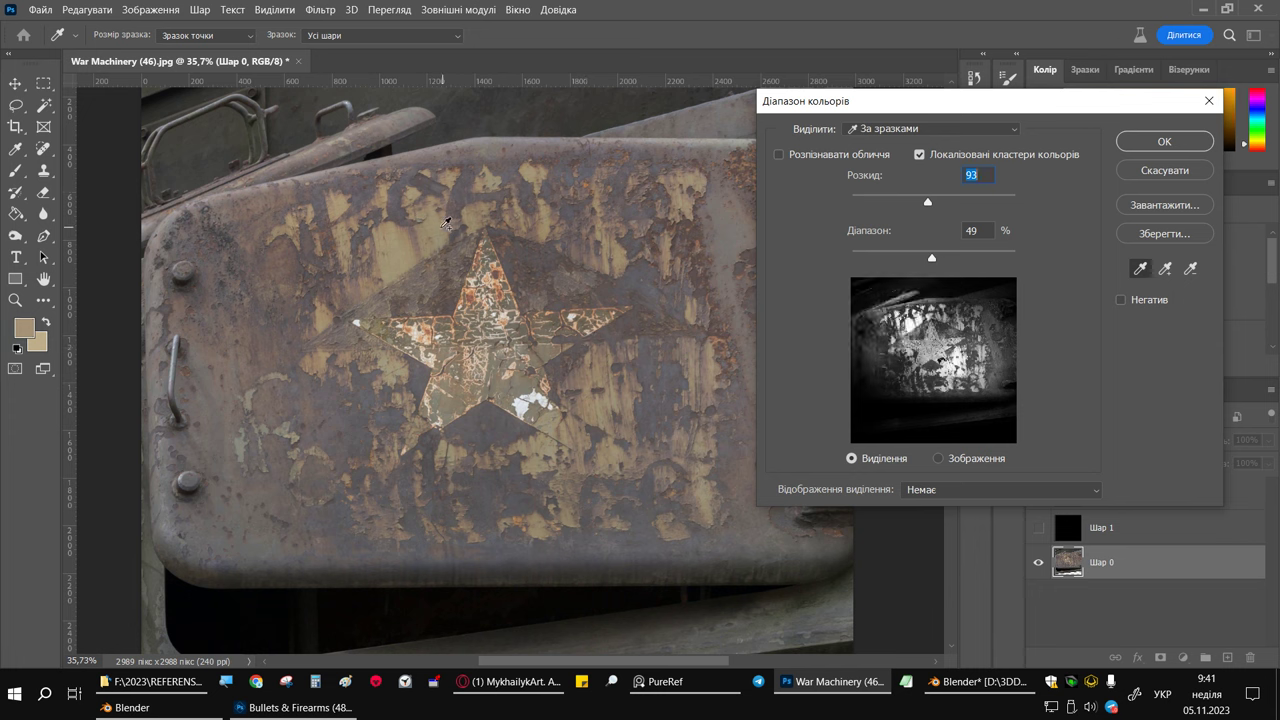
pyautogui.click(921, 155)
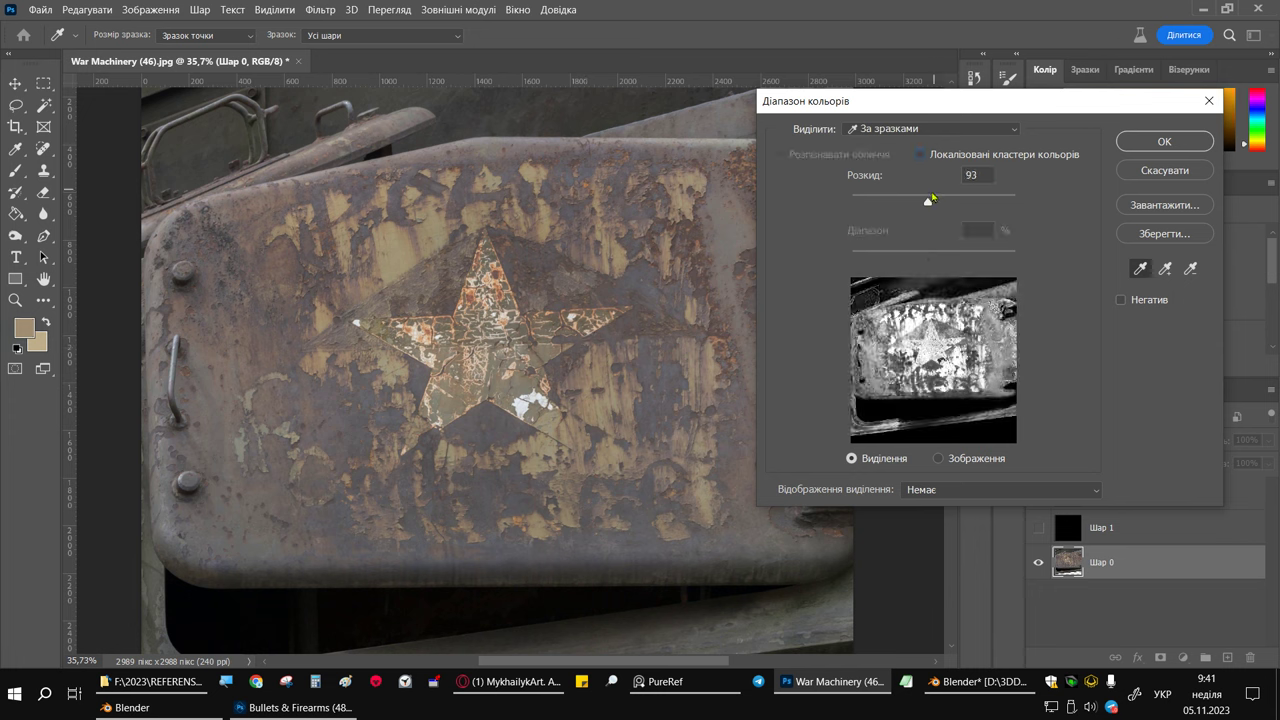
pyautogui.moveTo(928, 205)
pyautogui.mouseDown()
pyautogui.moveTo(967, 213)
pyautogui.moveTo(882, 202)
pyautogui.mouseUp()
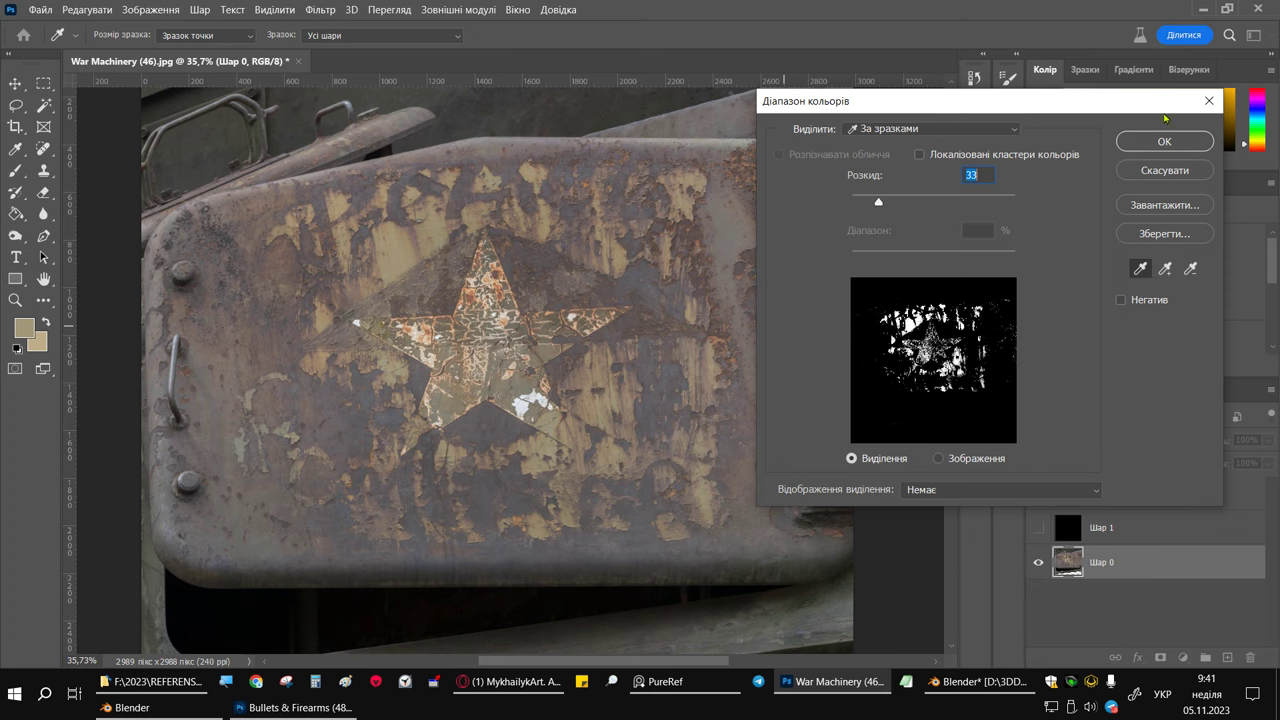
pyautogui.click(1143, 141)
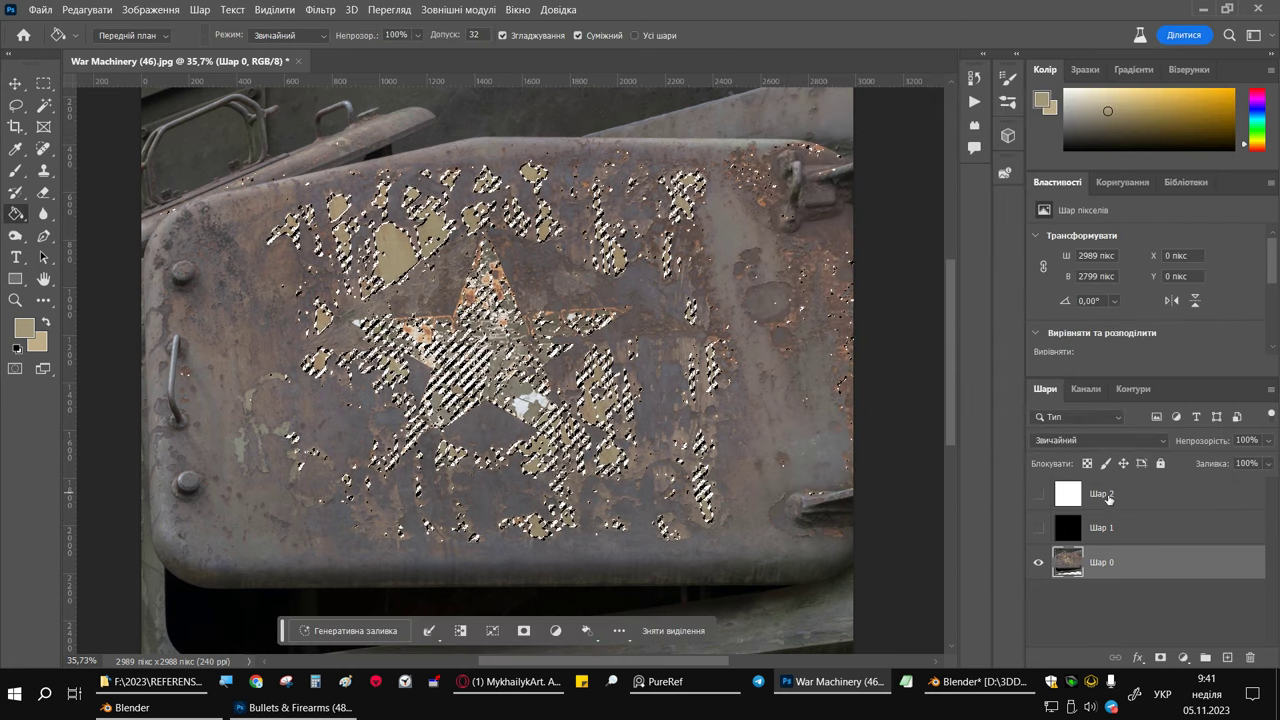
# Step: Show Шар 2 and Шар 1, then mask Шар 2 with the pale-patch selection
pyautogui.click(1038, 493)
pyautogui.click(1038, 527)
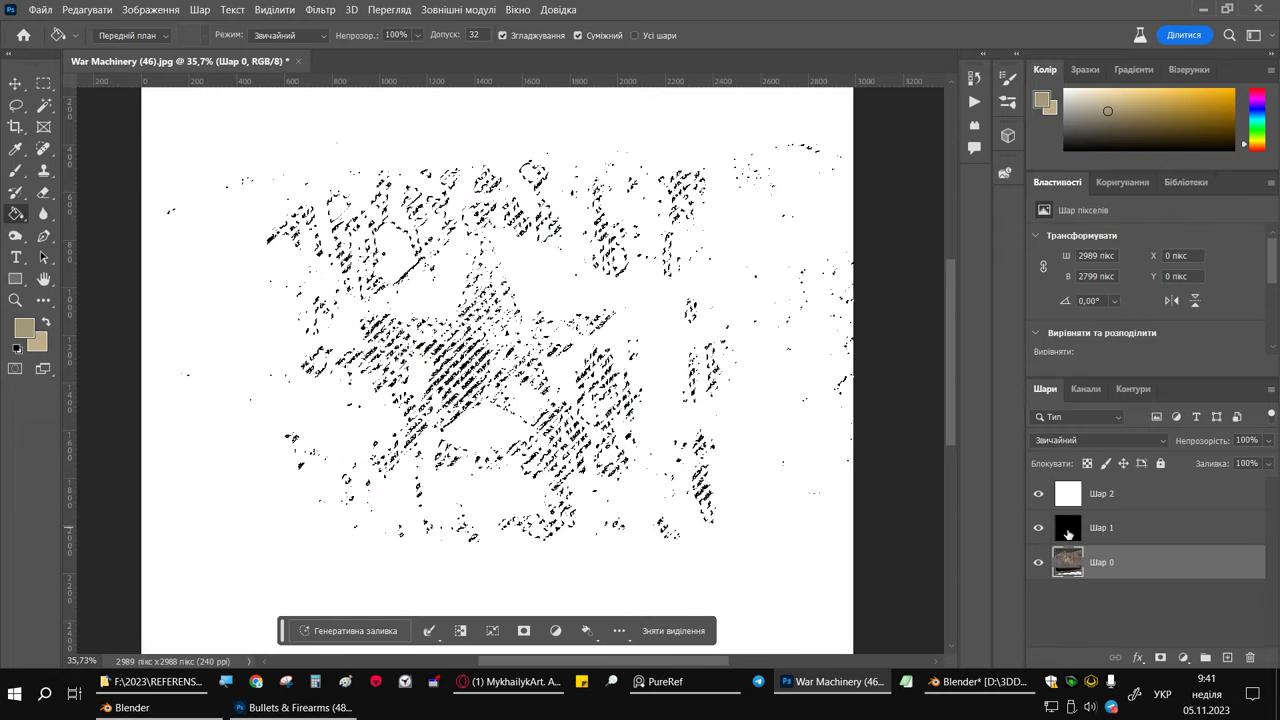
pyautogui.click(1142, 493)
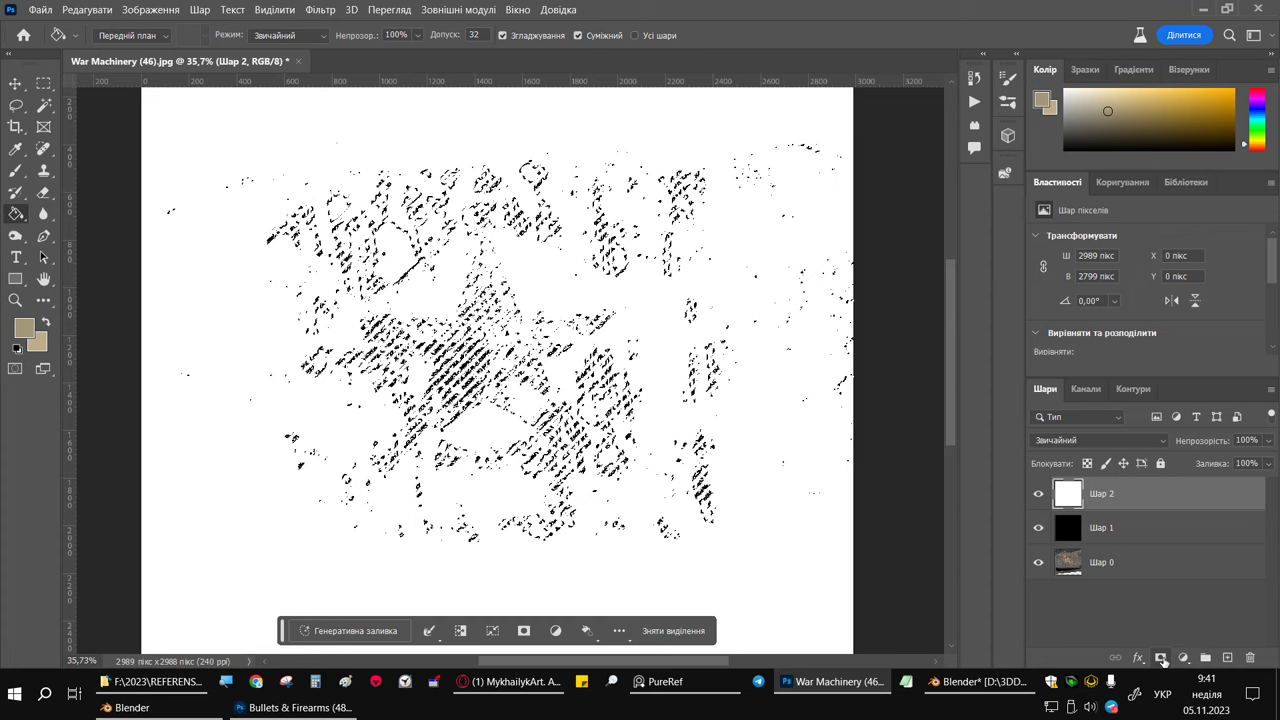
pyautogui.click(1165, 657)
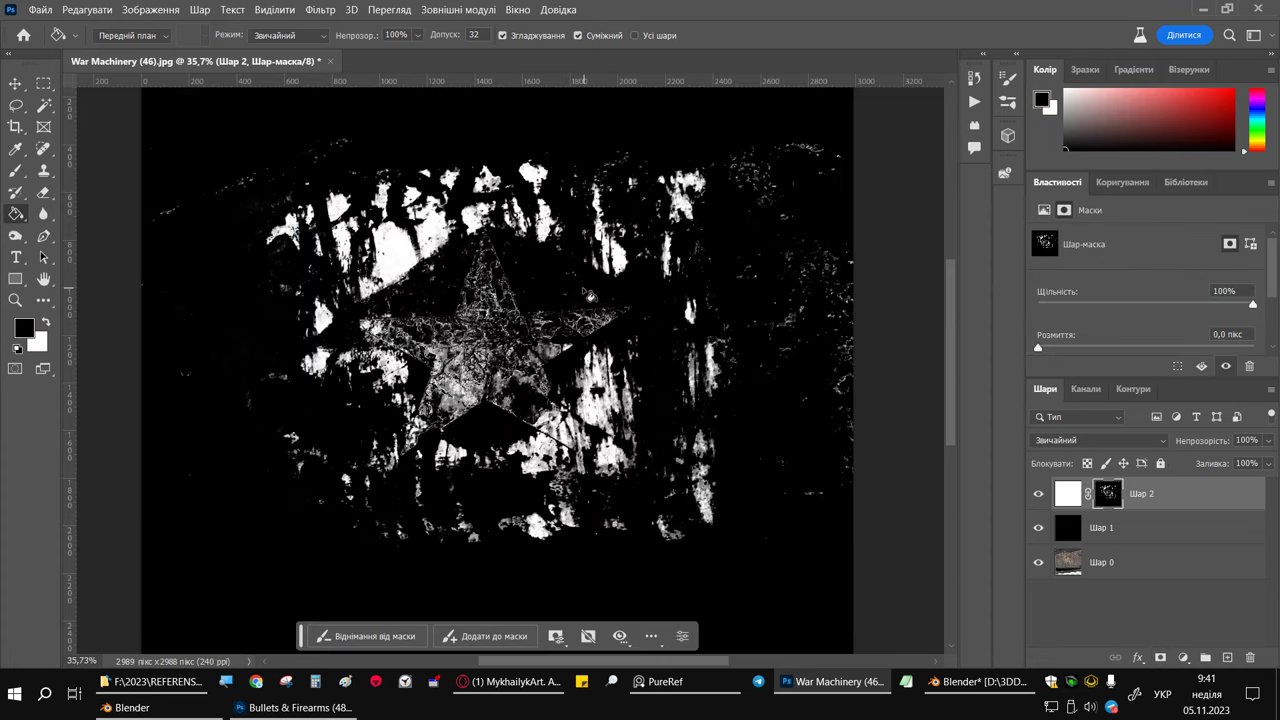
pyautogui.keyDown('alt'); pyautogui.scroll(-3, 577, 304); pyautogui.keyUp('alt')
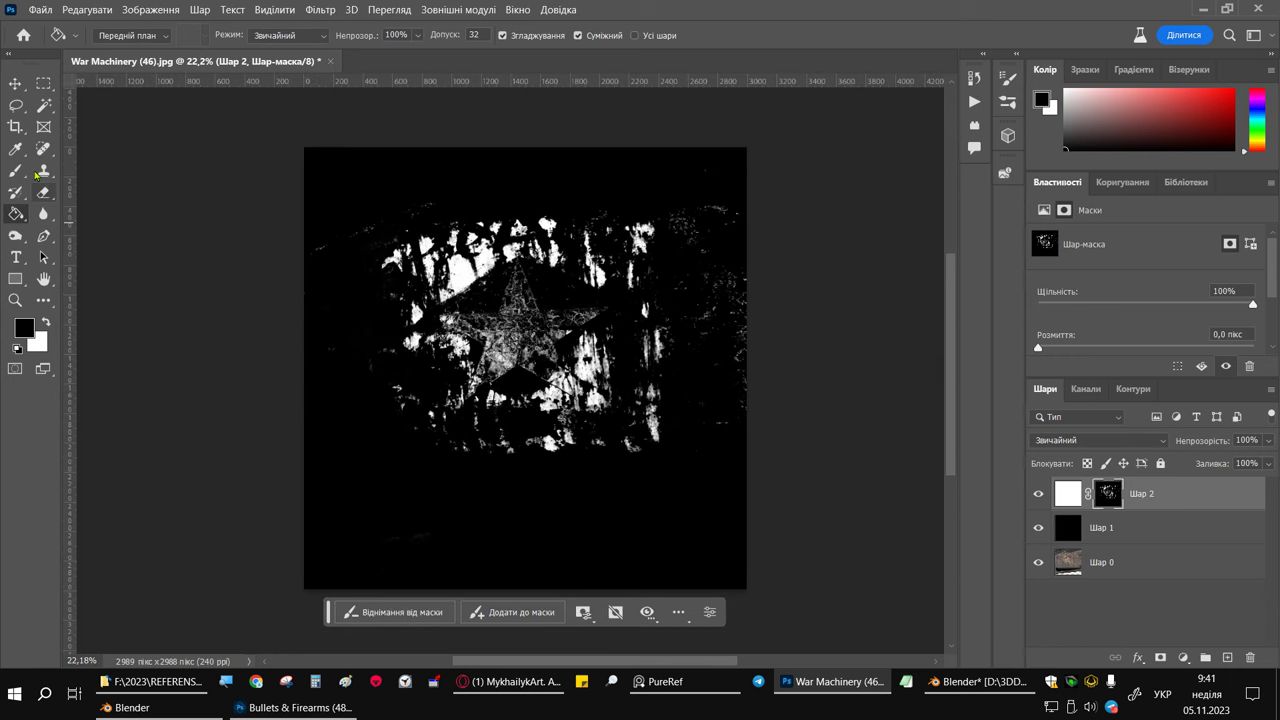
# Step: Crop the paint-wear map to a 2127 × 2128 px square centred on the star
pyautogui.click(16, 127)
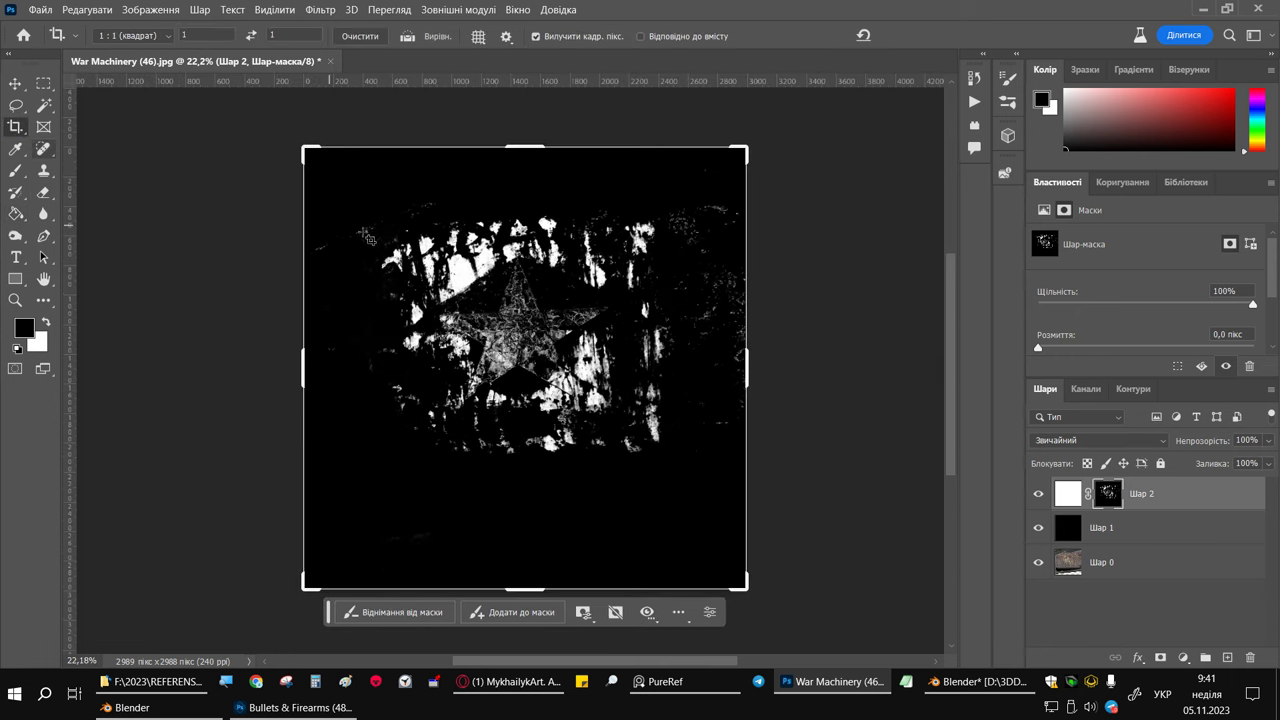
pyautogui.moveTo(306, 588); pyautogui.dragTo(342, 564)
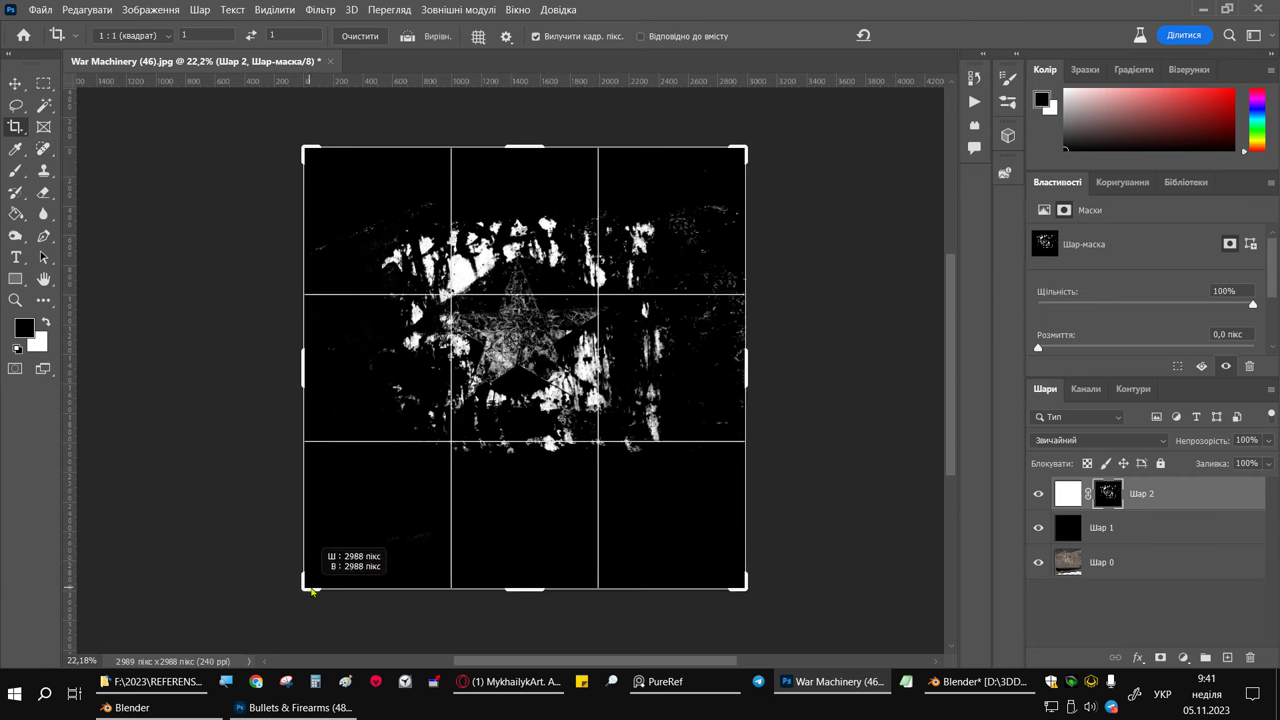
pyautogui.moveTo(577, 410)
pyautogui.mouseDown()
pyautogui.moveTo(580, 350)
pyautogui.moveTo(592, 350)
pyautogui.moveTo(583, 384)
pyautogui.mouseUp()
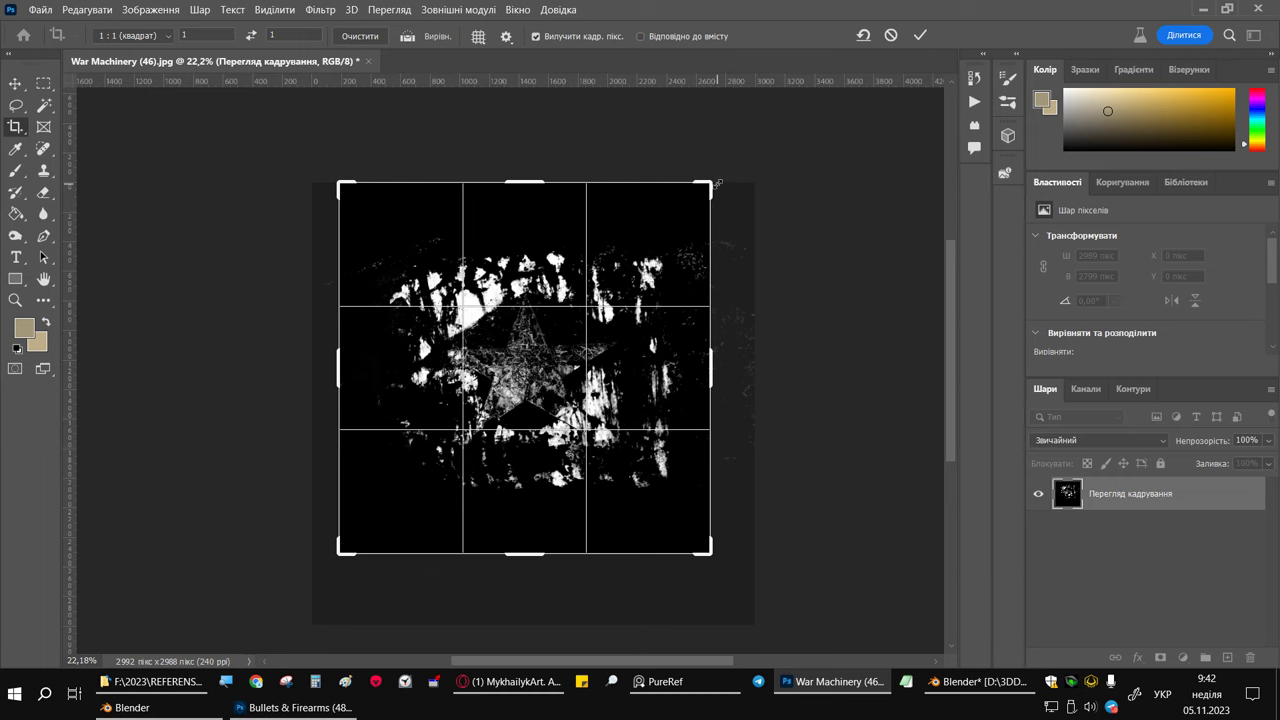
pyautogui.moveTo(712, 184); pyautogui.dragTo(797, 159)
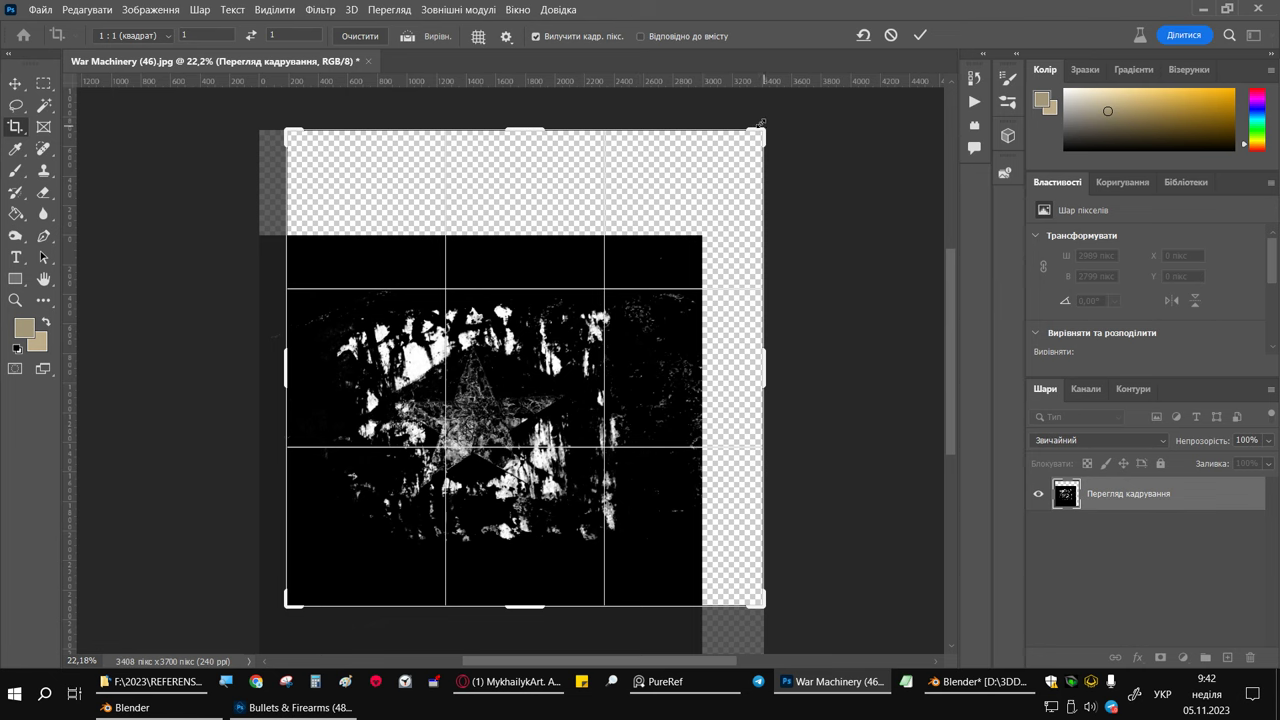
pyautogui.moveTo(762, 128); pyautogui.dragTo(674, 204)
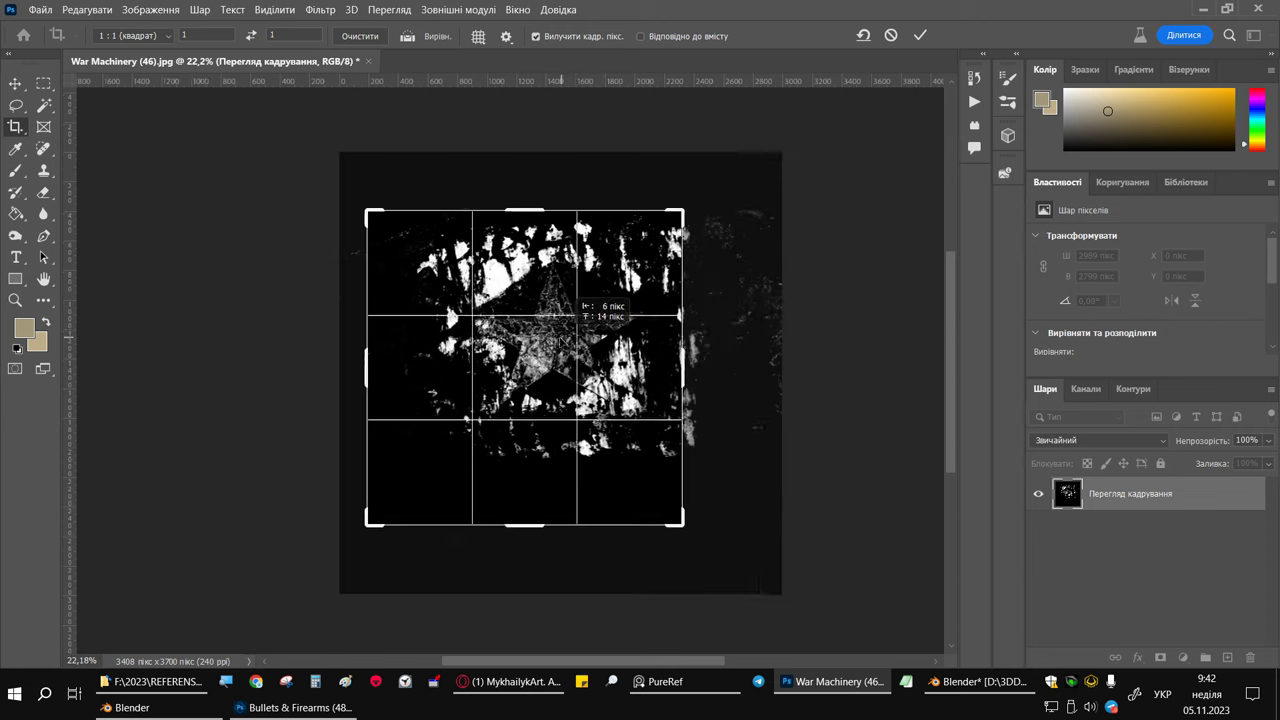
pyautogui.moveTo(578, 342); pyautogui.dragTo(538, 356)
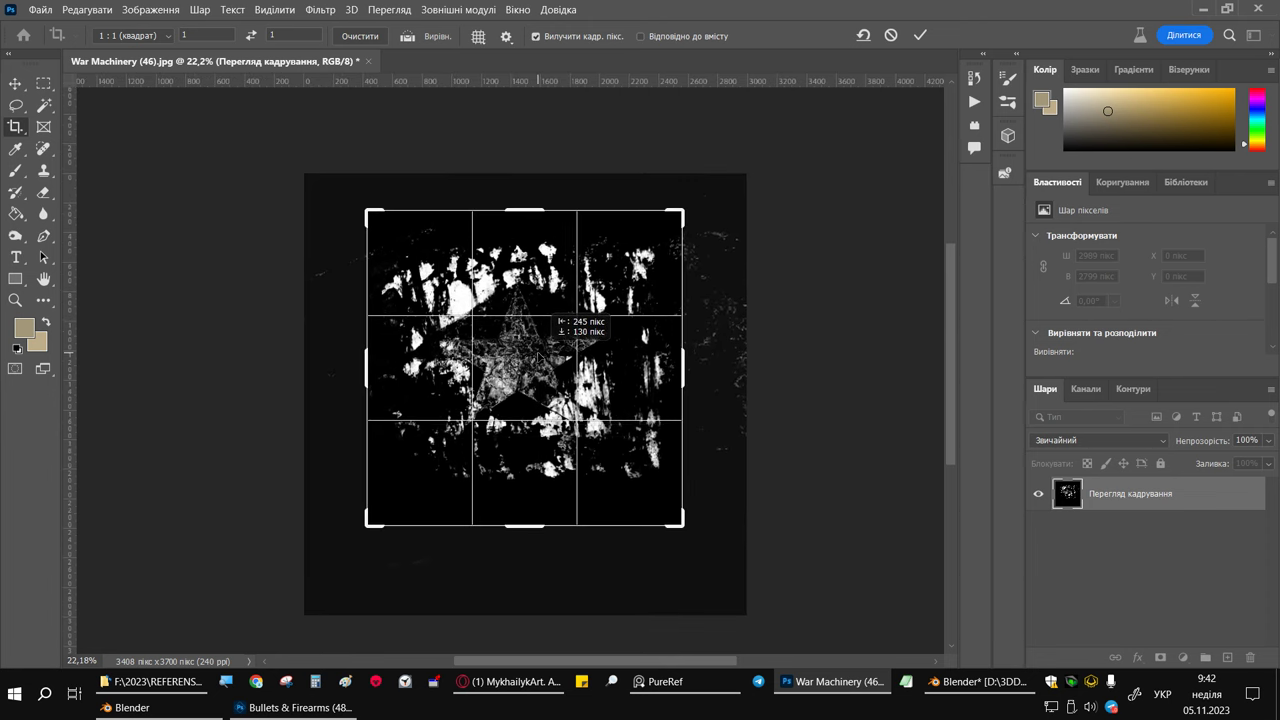
pyautogui.click(922, 36)
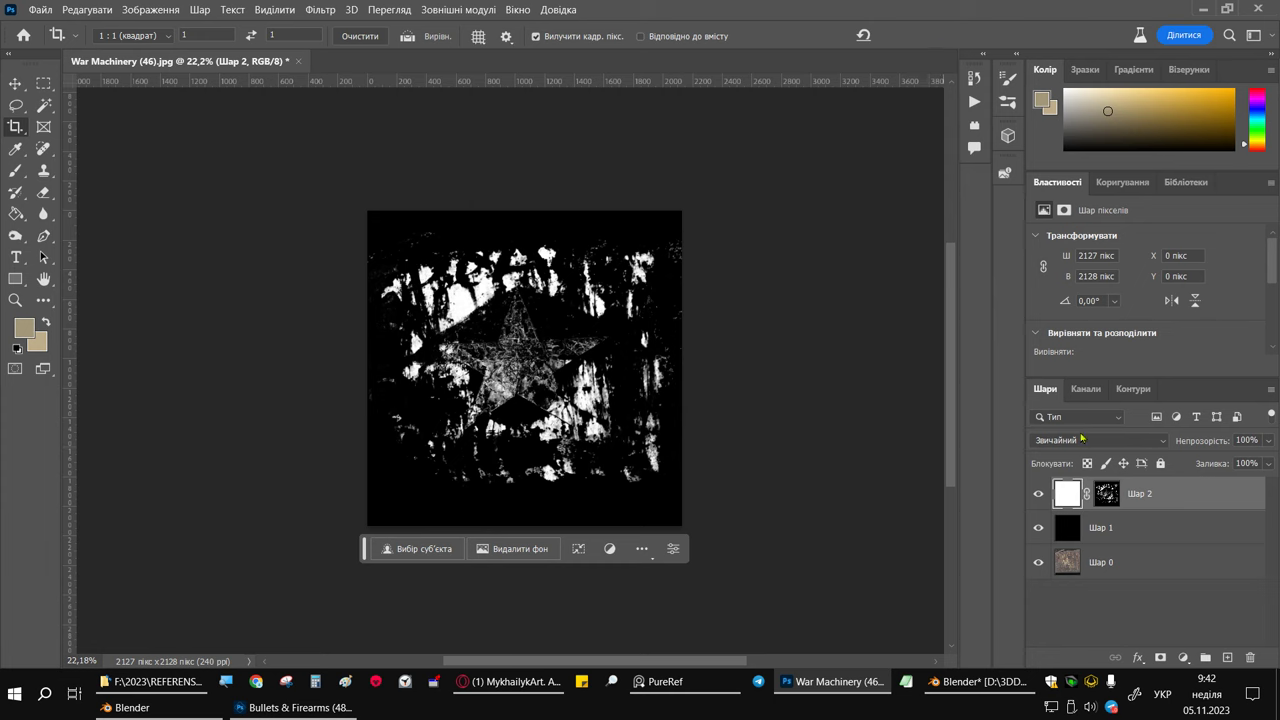
# Step: Export the texture as War Machinery (46).png via Export As, then bring Blender forward
pyautogui.click(40, 10)
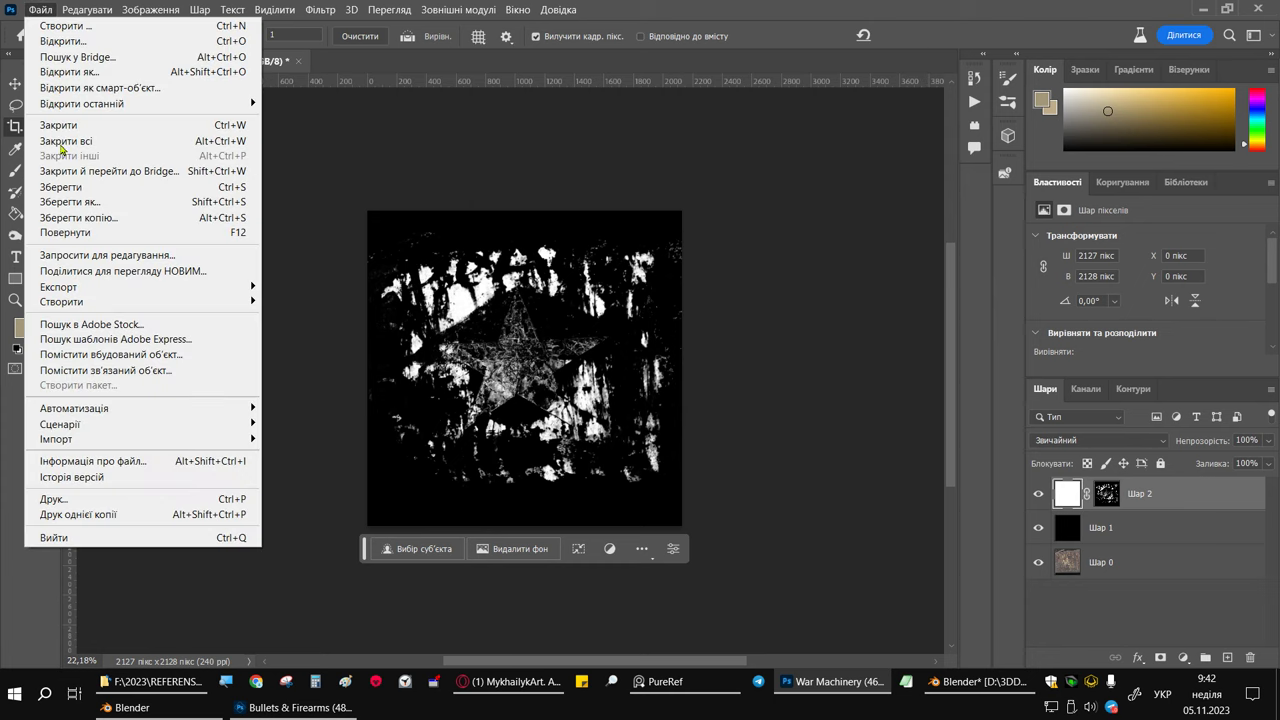
pyautogui.moveTo(60, 287)
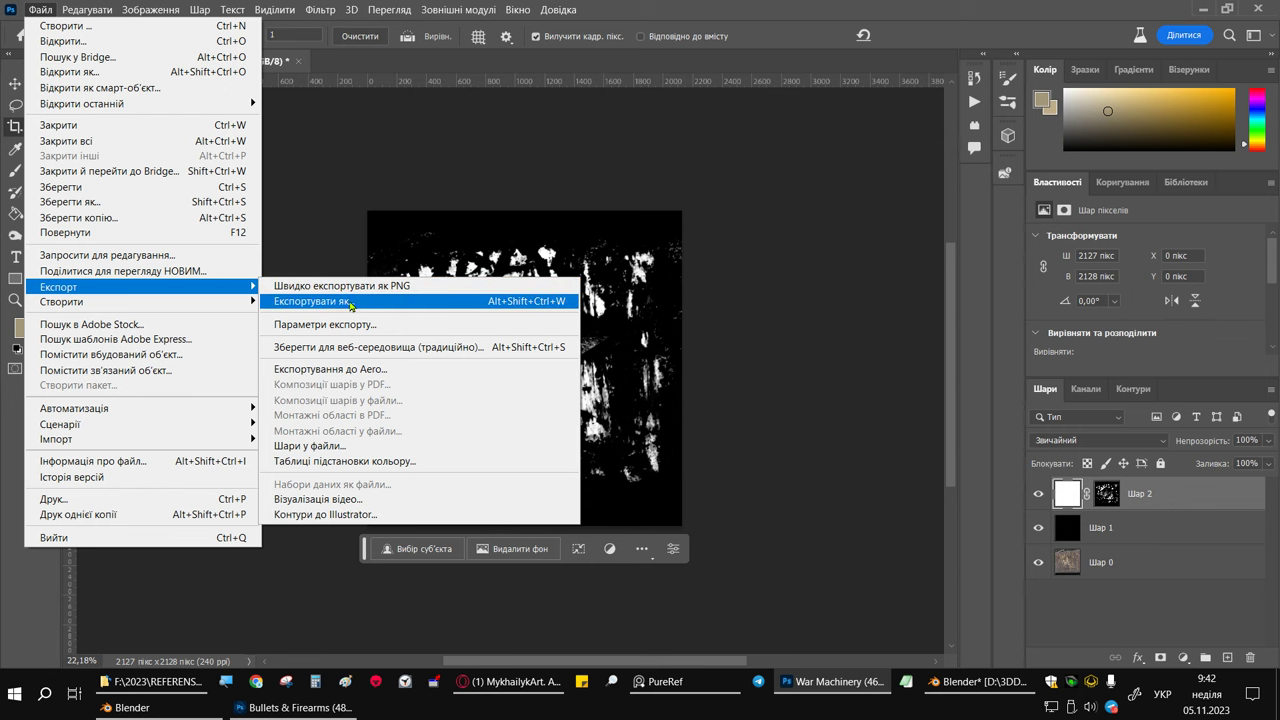
pyautogui.click(382, 287)
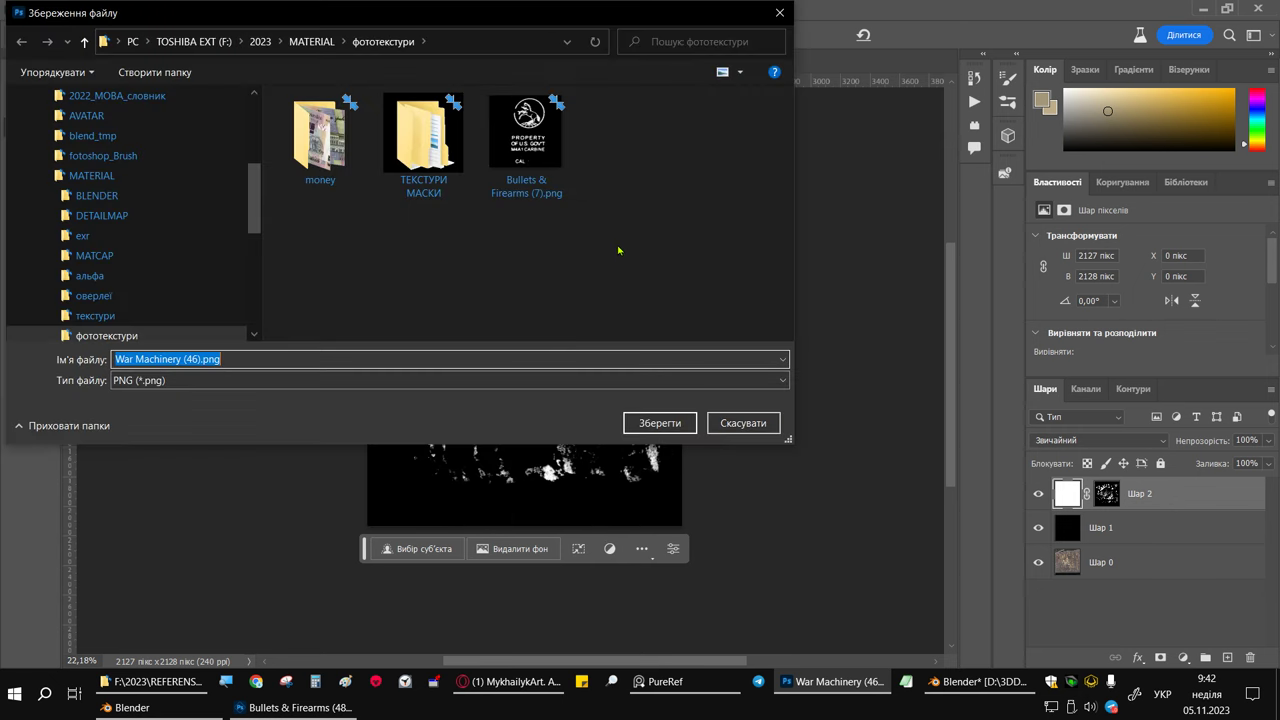
pyautogui.click(659, 423)
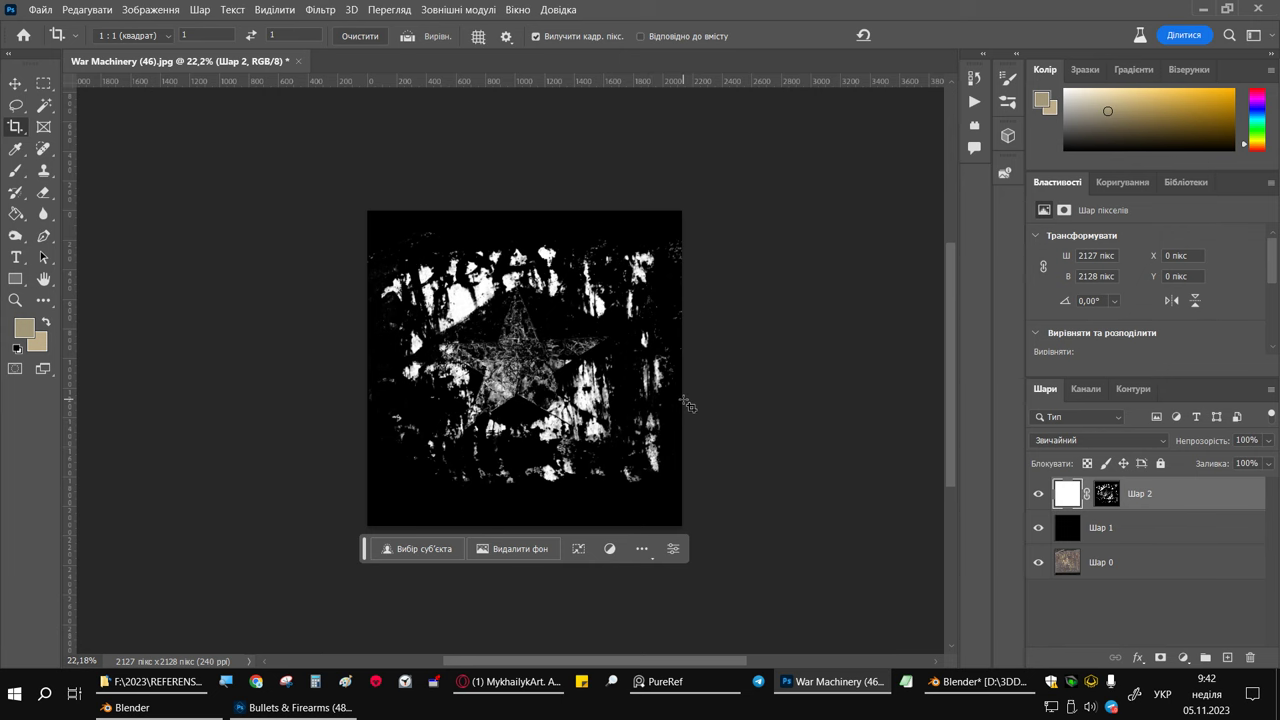
pyautogui.click(152, 712)
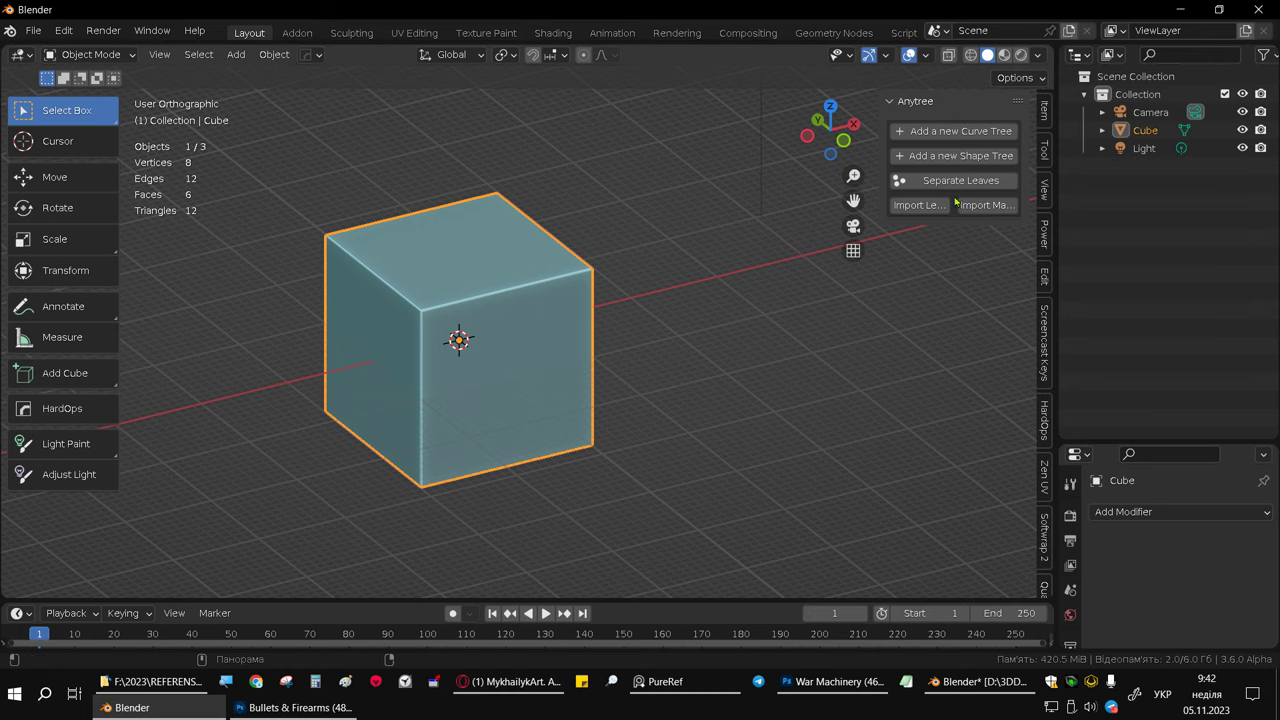
# Step: Switch to the Sculpting workspace and open Preferences on the Add-ons page
pyautogui.click(352, 34)
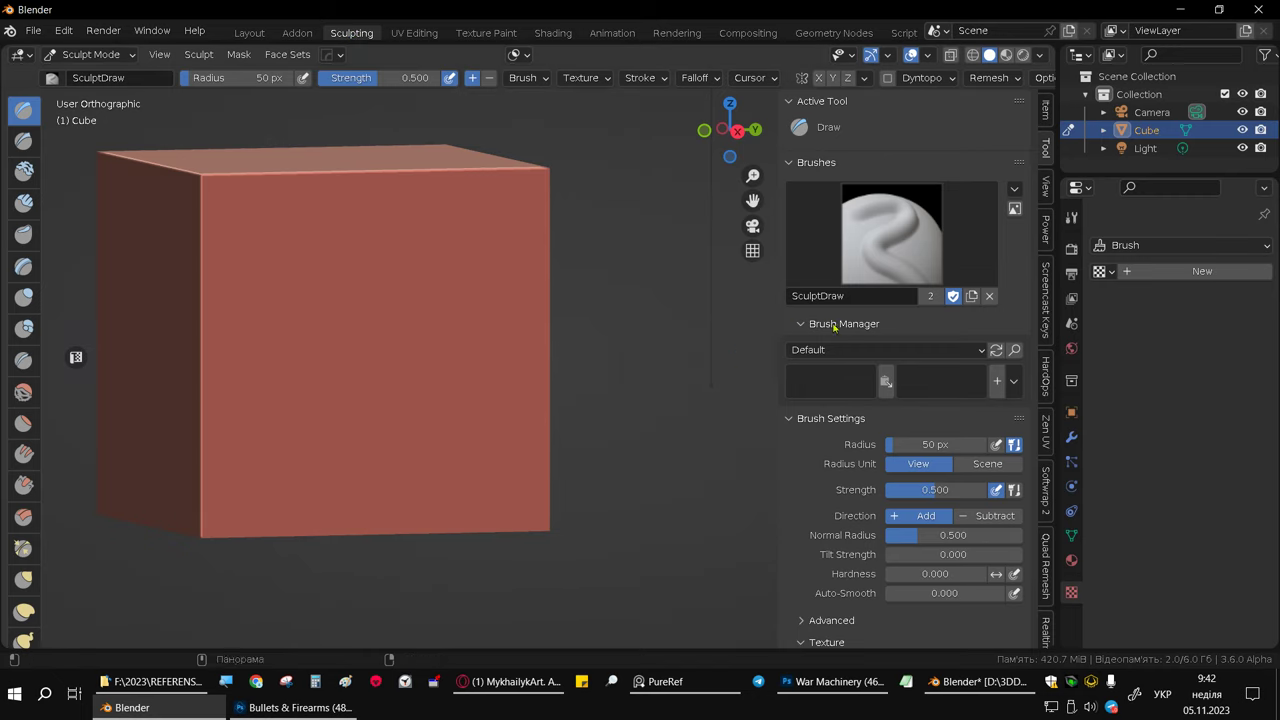
pyautogui.click(64, 31)
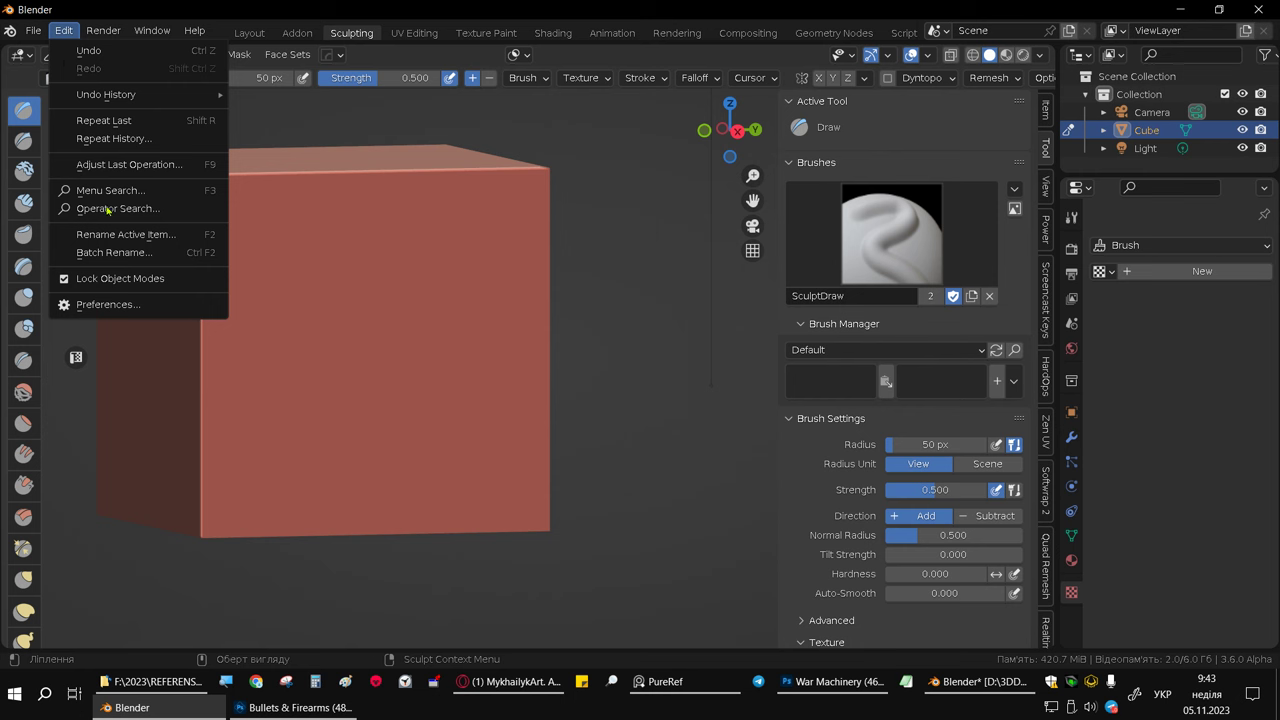
pyautogui.click(102, 304)
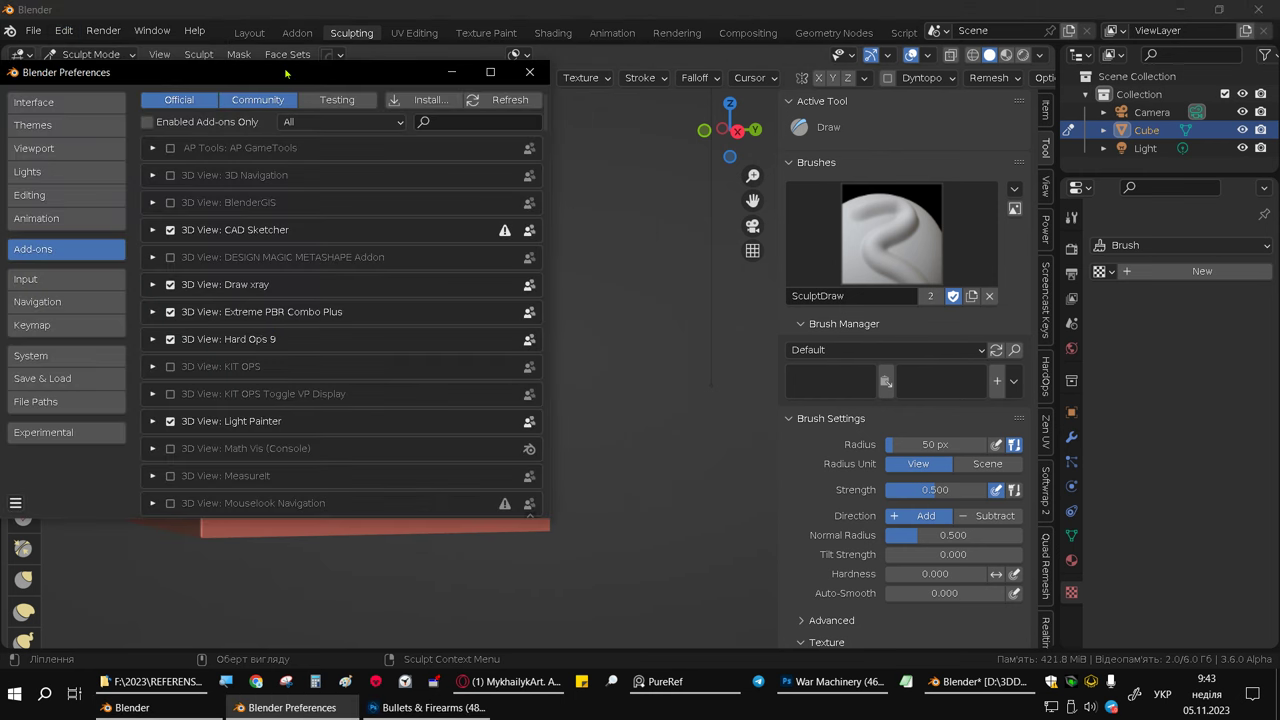
pyautogui.moveTo(285, 73); pyautogui.dragTo(575, 127)
# Step: Search add-ons for 'bru' and open the Brush Manager documentation page
pyautogui.click(740, 178)
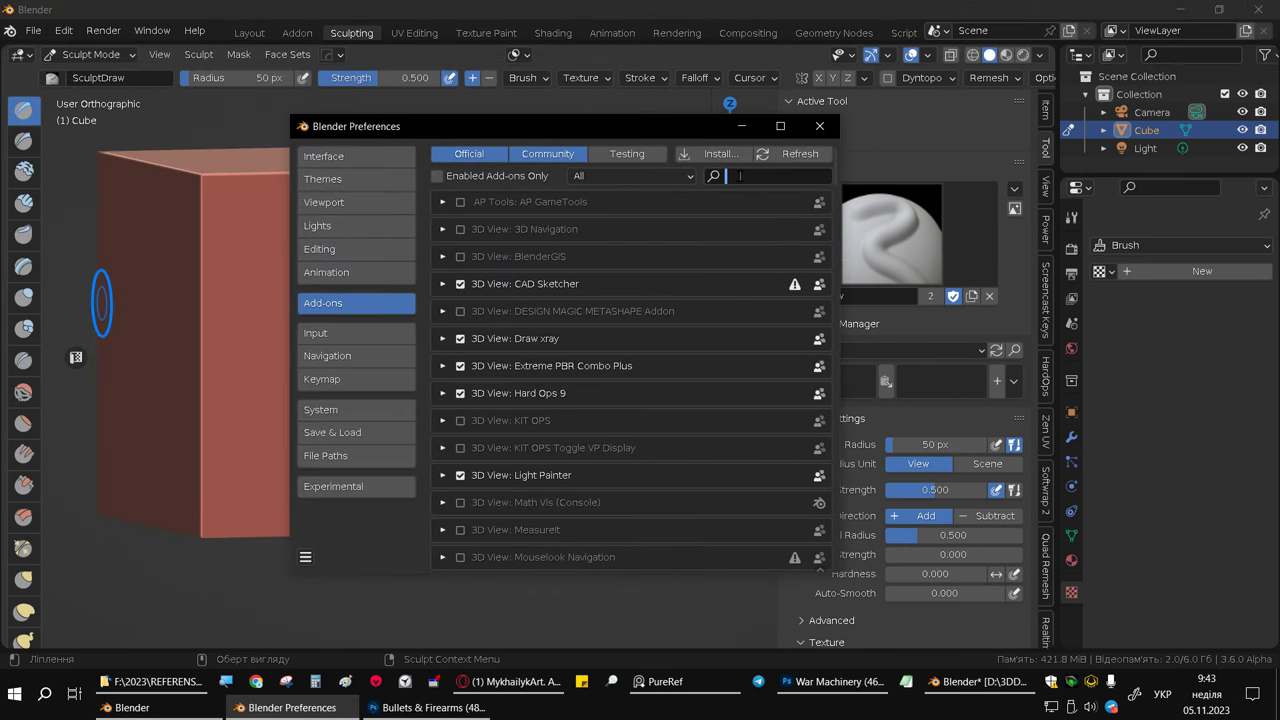
pyautogui.write('ц')
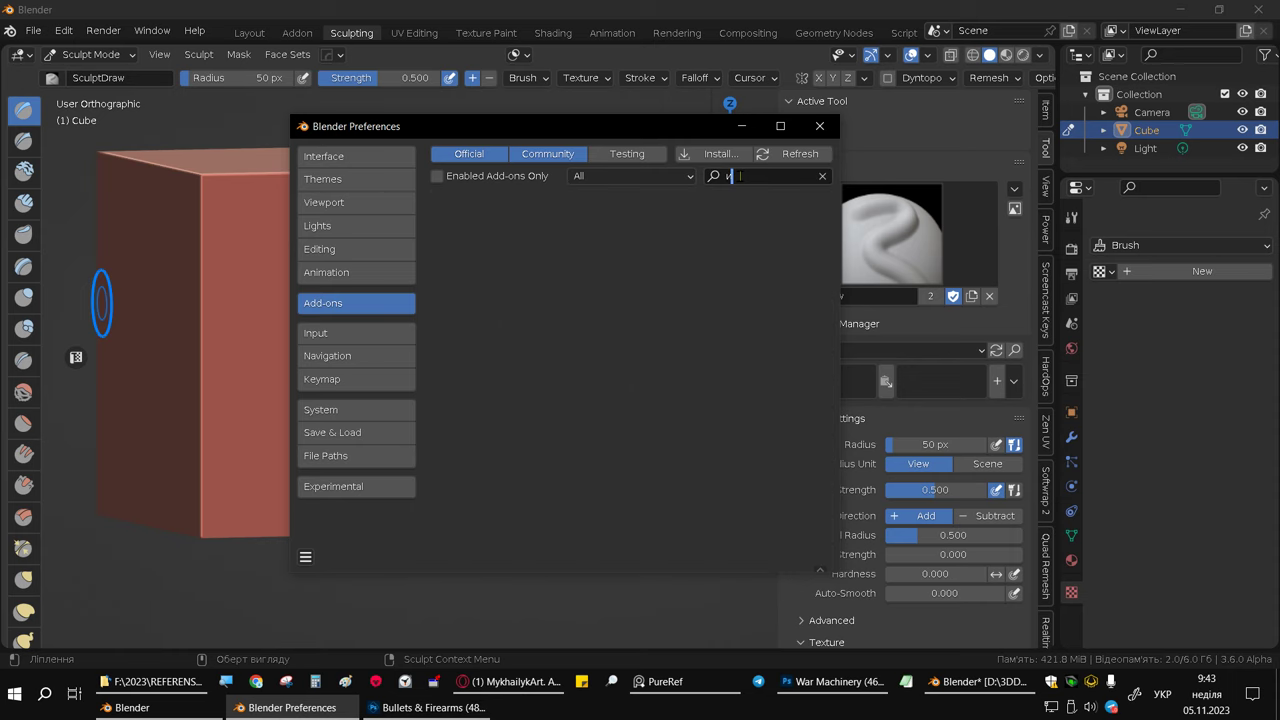
pyautogui.press('BackSpace')
pyautogui.press('BackSpace')
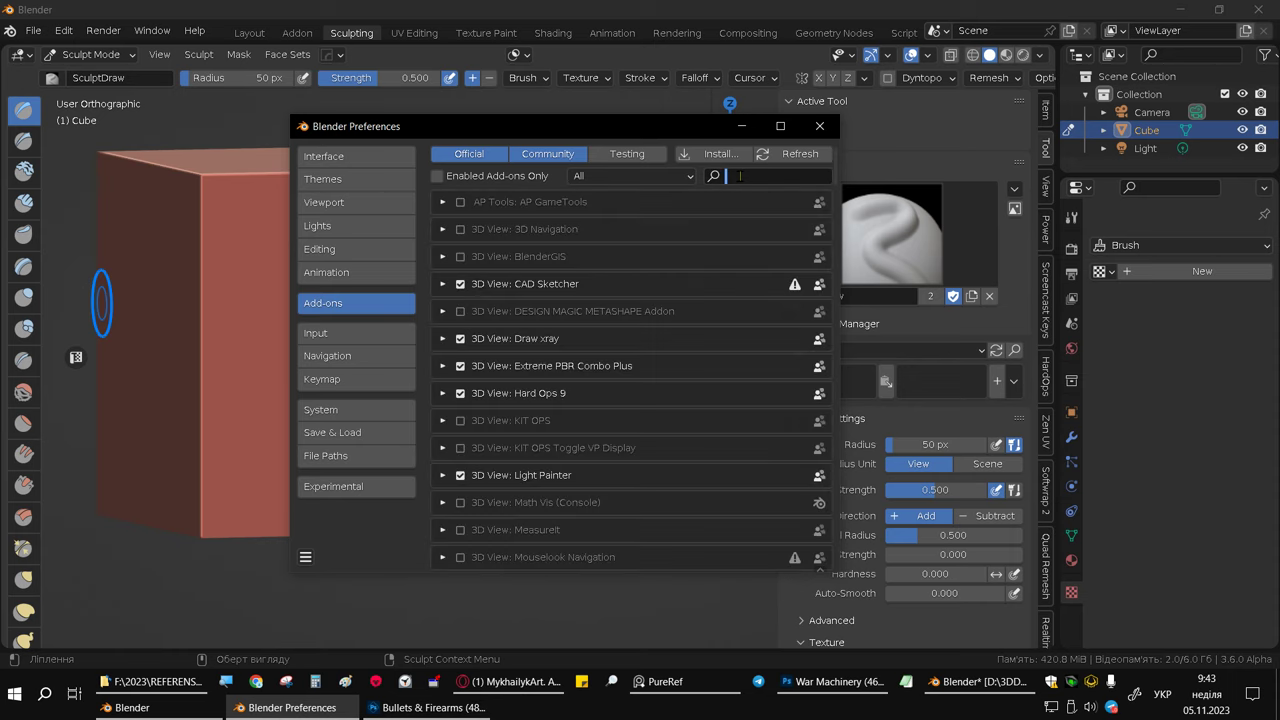
pyautogui.write('b')
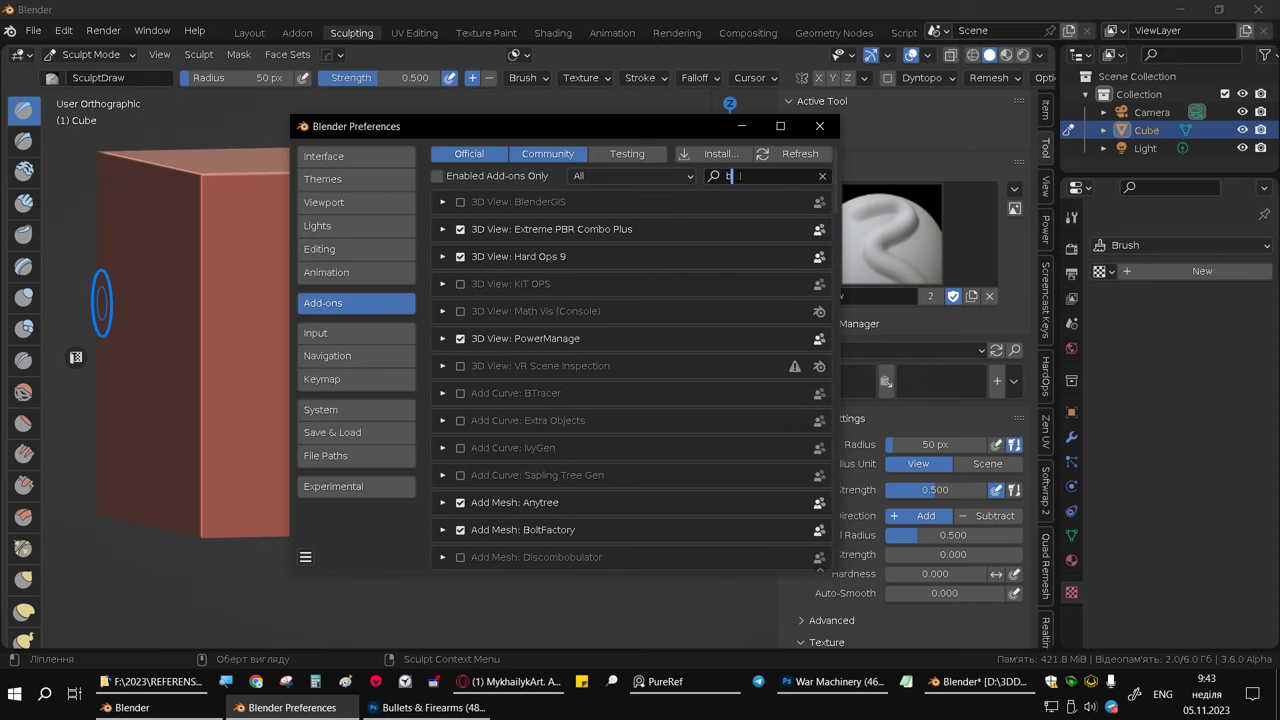
pyautogui.write('ru')
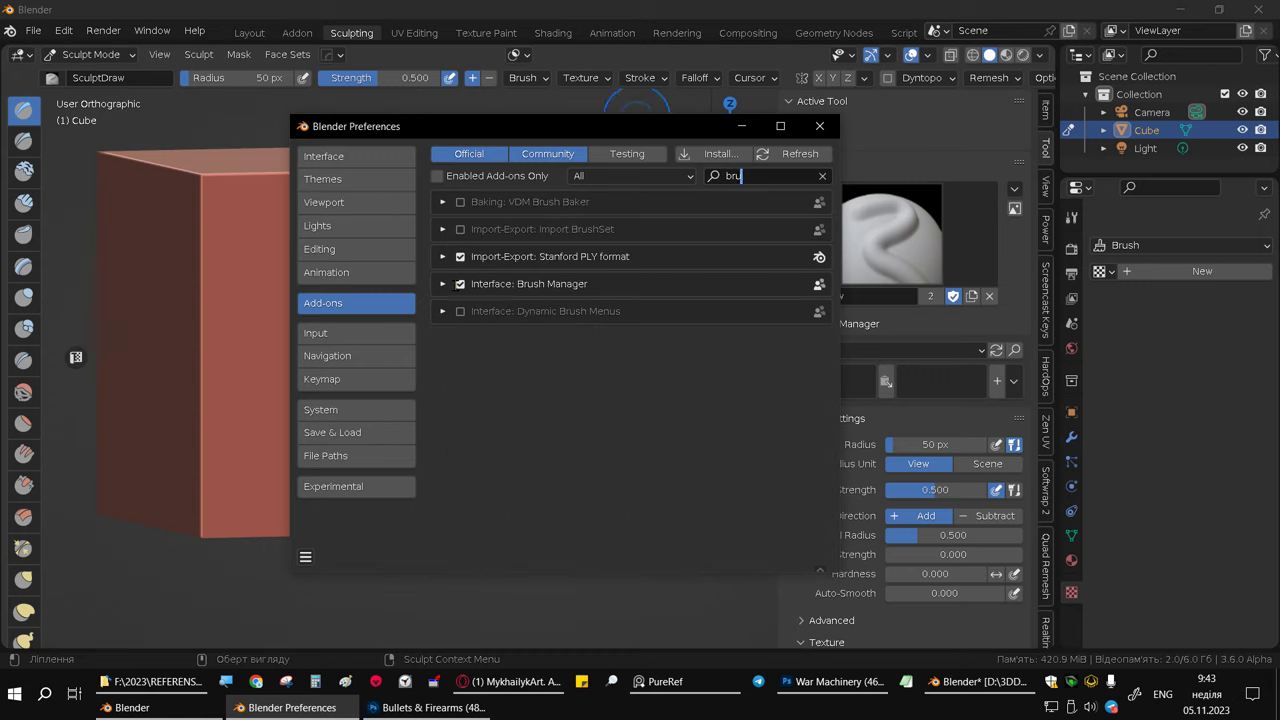
pyautogui.click(442, 284)
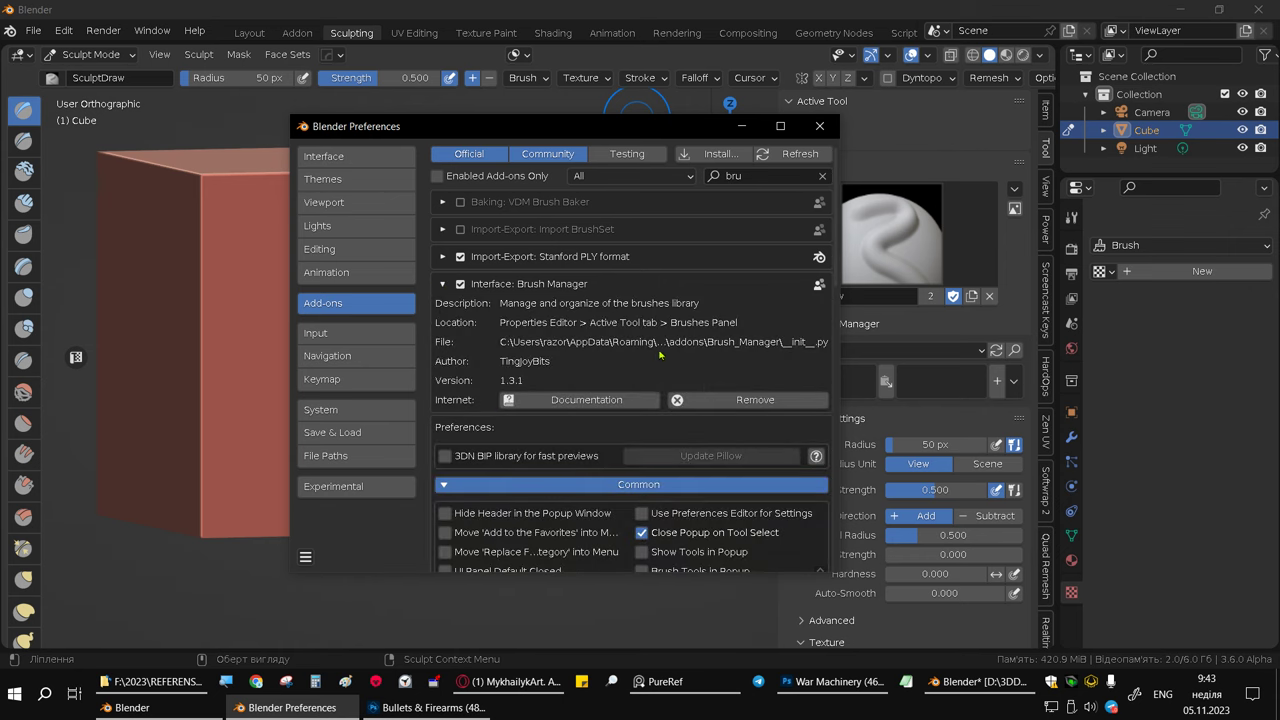
pyautogui.click(586, 400)
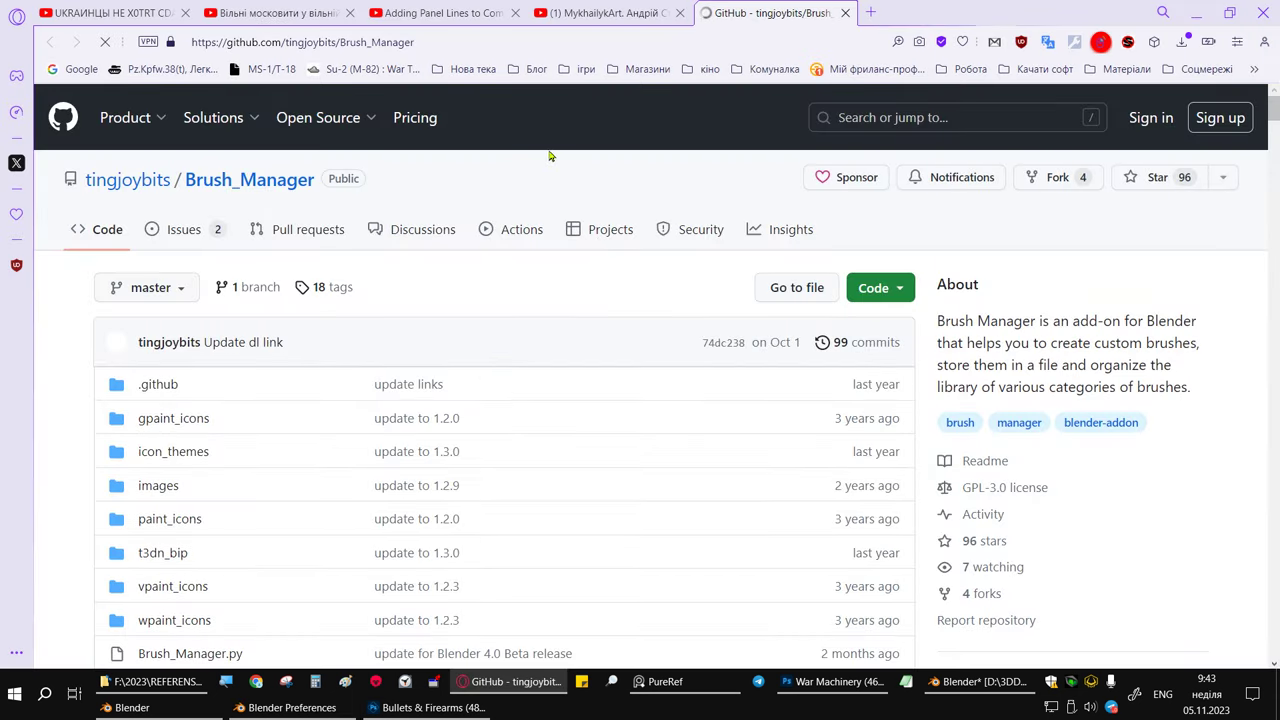
# Step: Read through the Brush_Manager README's installation notes on GitHub
pyautogui.click(414, 43)
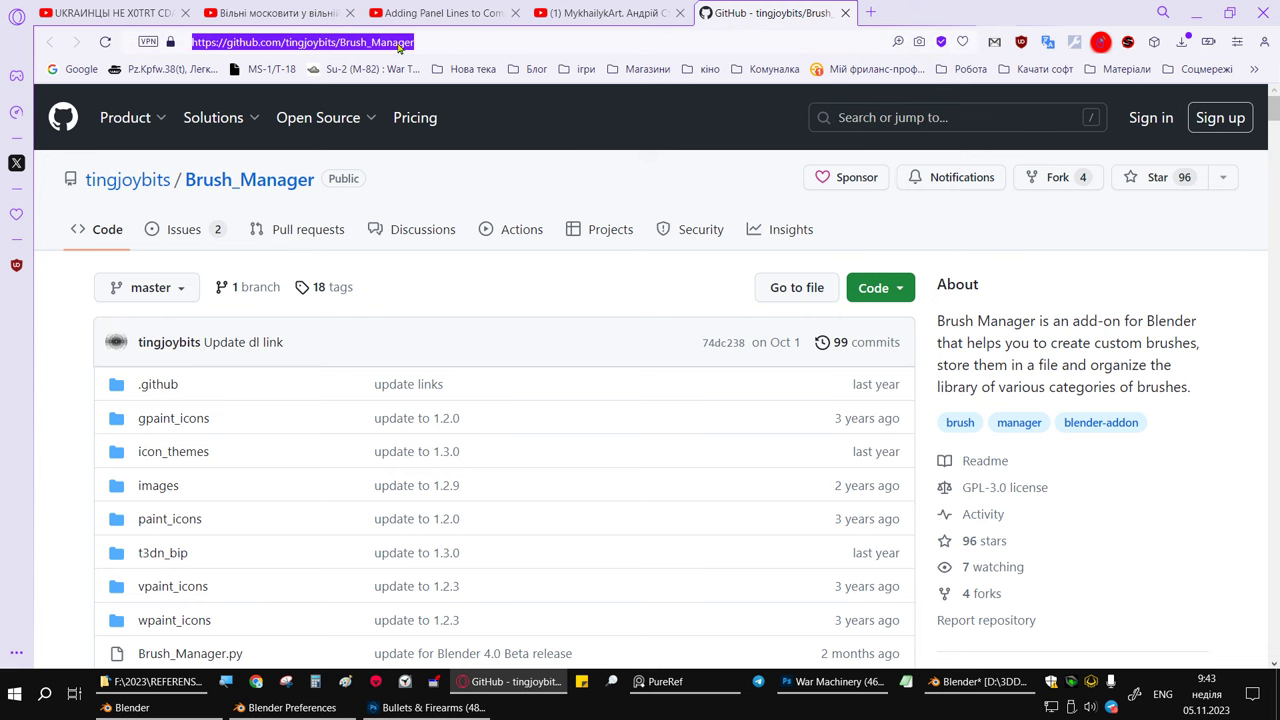
pyautogui.scroll(-5, 490, 220)
pyautogui.scroll(-4, 443, 331)
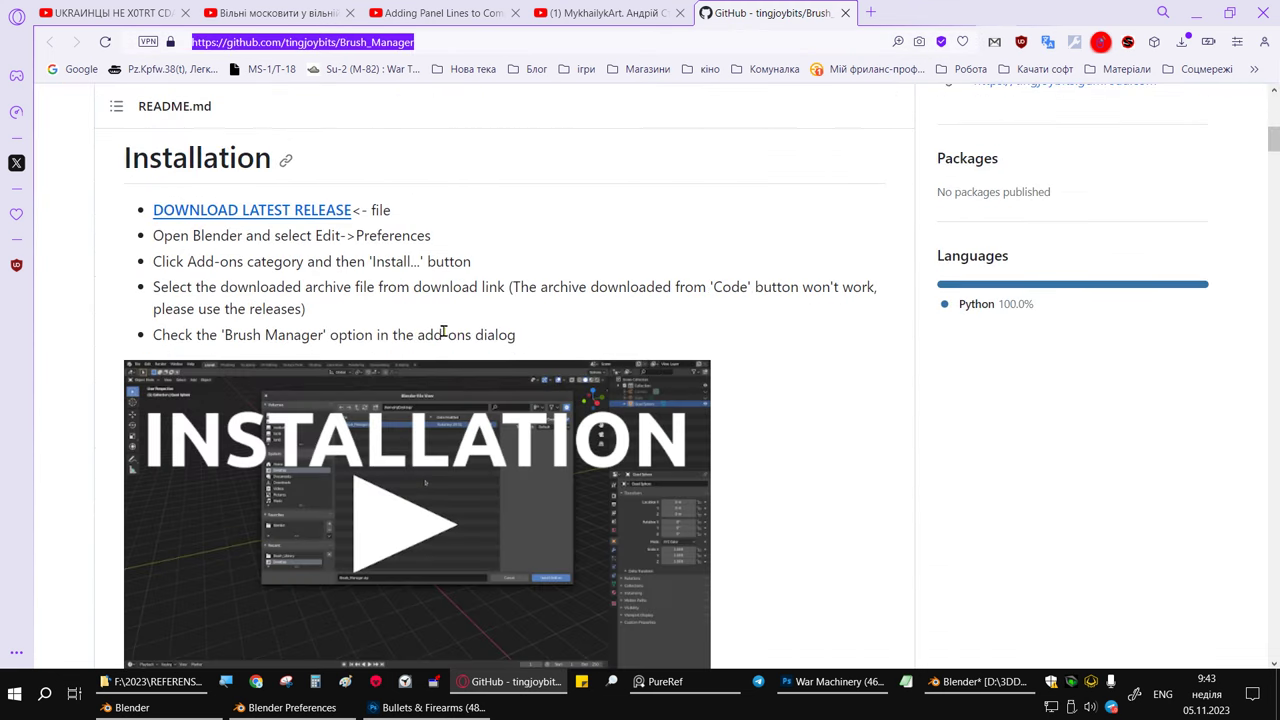
pyautogui.scroll(-1, 443, 331)
pyautogui.scroll(-1, 443, 331)
pyautogui.scroll(-2, 443, 331)
pyautogui.scroll(-2, 443, 331)
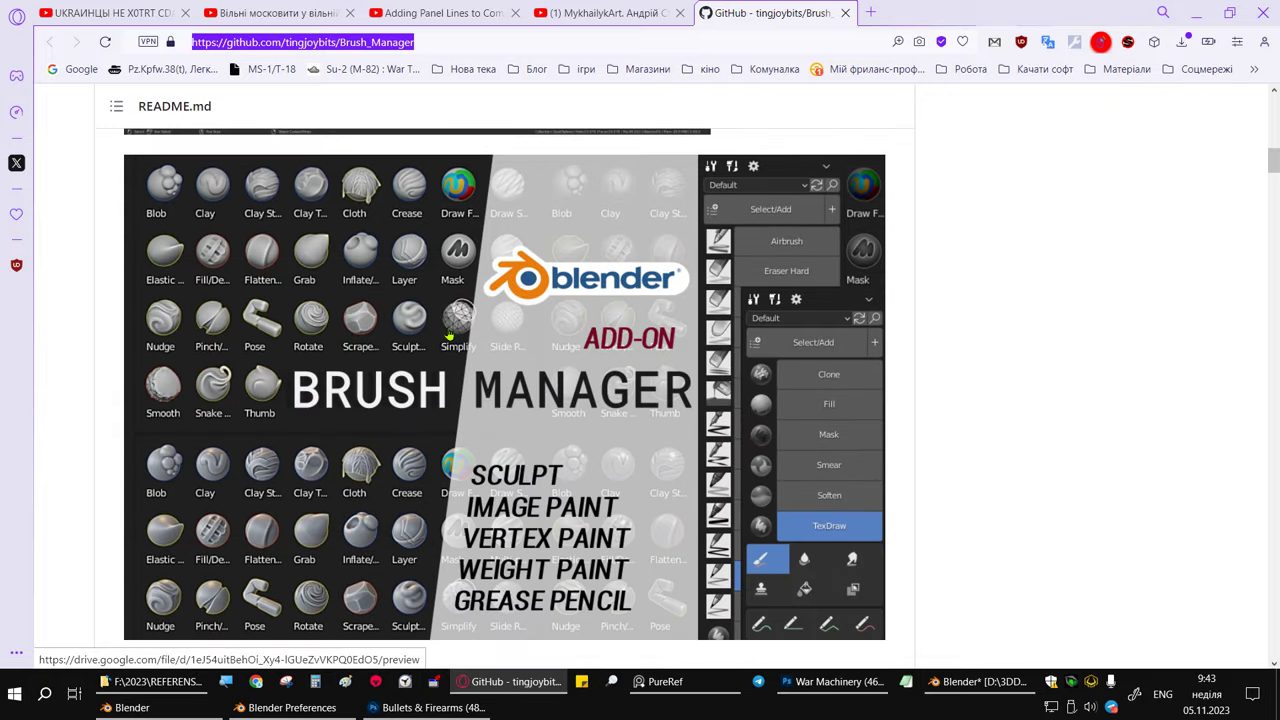
pyautogui.scroll(-2, 443, 338)
pyautogui.scroll(3, 443, 338)
pyautogui.scroll(4, 443, 338)
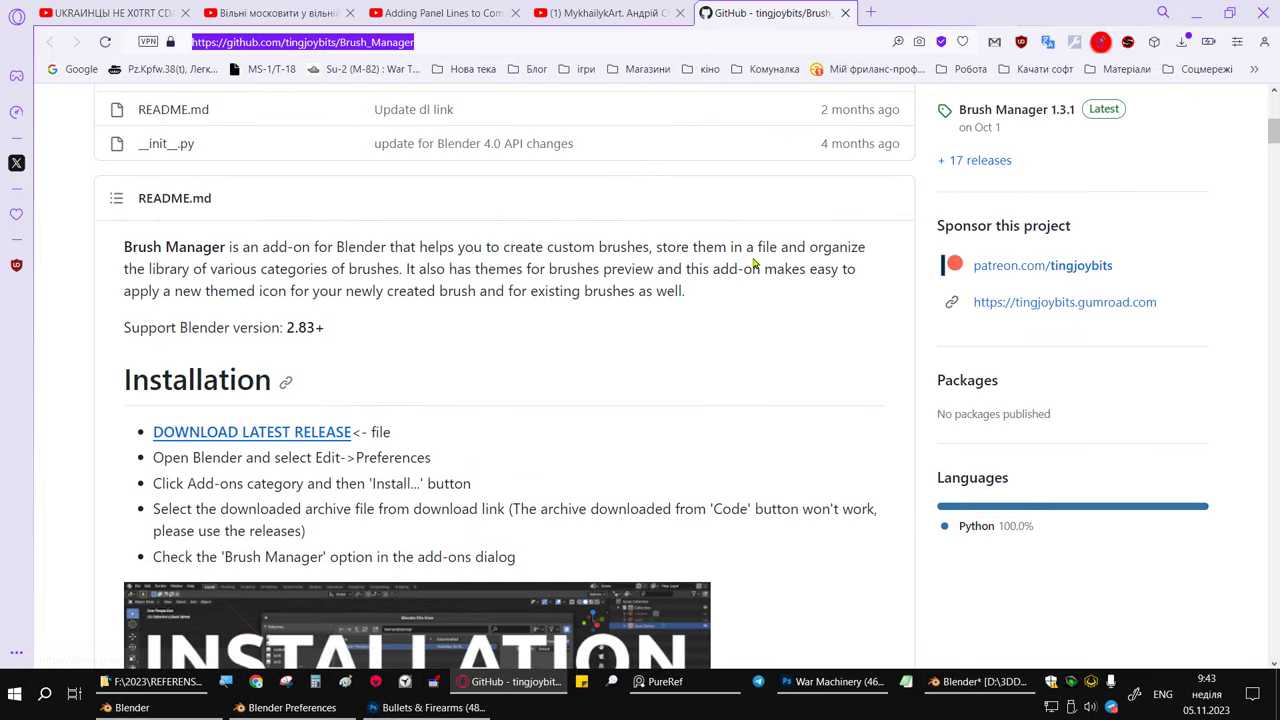
pyautogui.scroll(4, 700, 280)
pyautogui.scroll(1, 703, 304)
# Step: Check the Code dropdown's Download ZIP option, then return to Blender
pyautogui.click(905, 292)
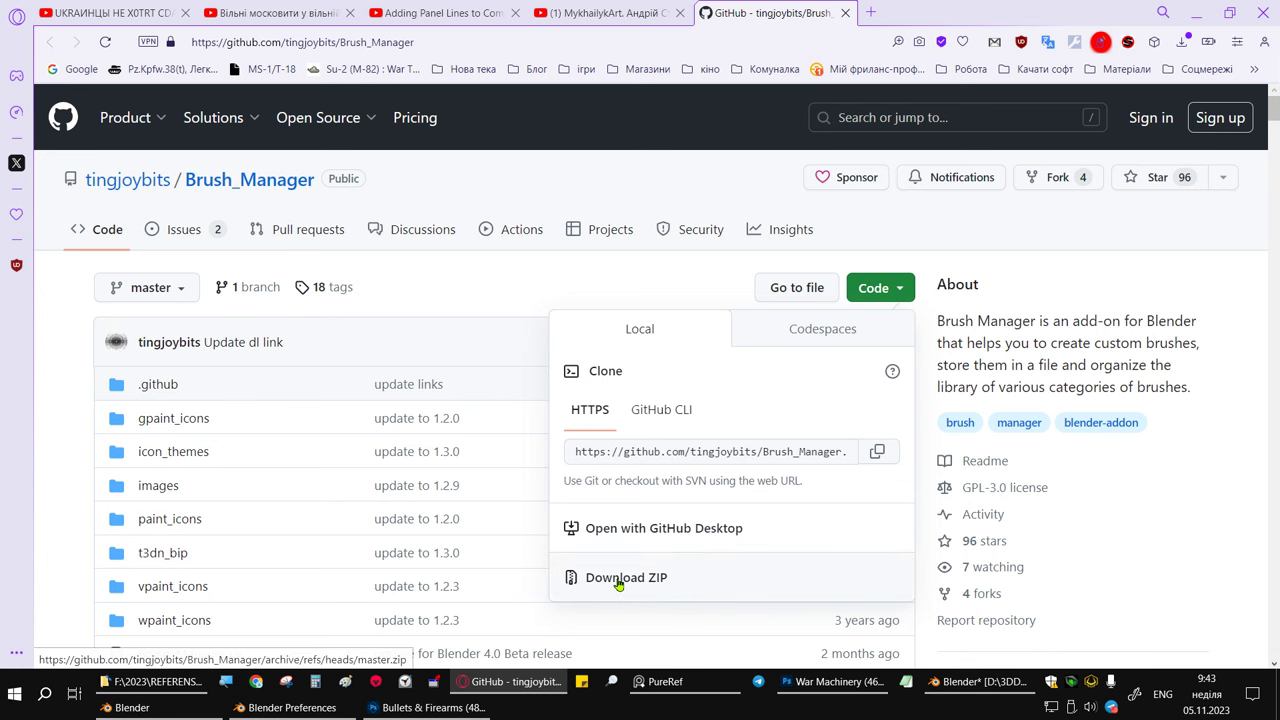
pyautogui.click(66, 322)
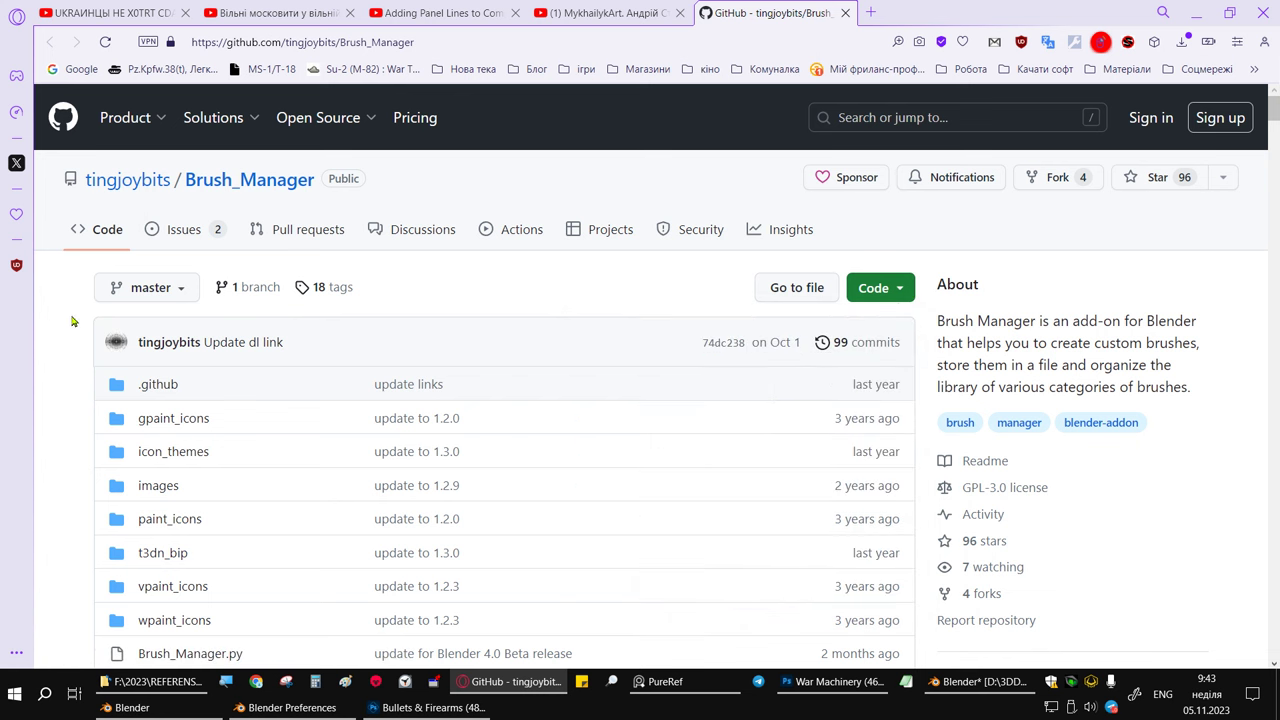
pyautogui.click(975, 681)
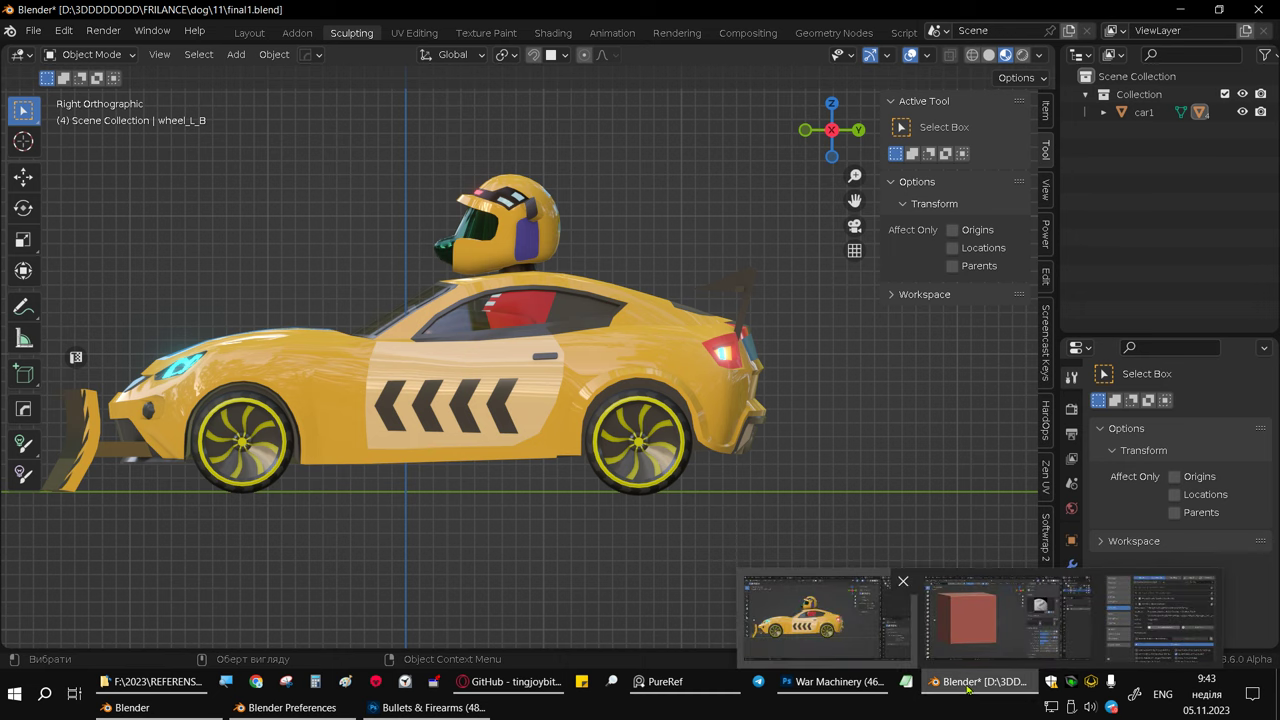
# Step: Return to the sculpting session, close Preferences and orbit around the cube
pyautogui.click(290, 707)
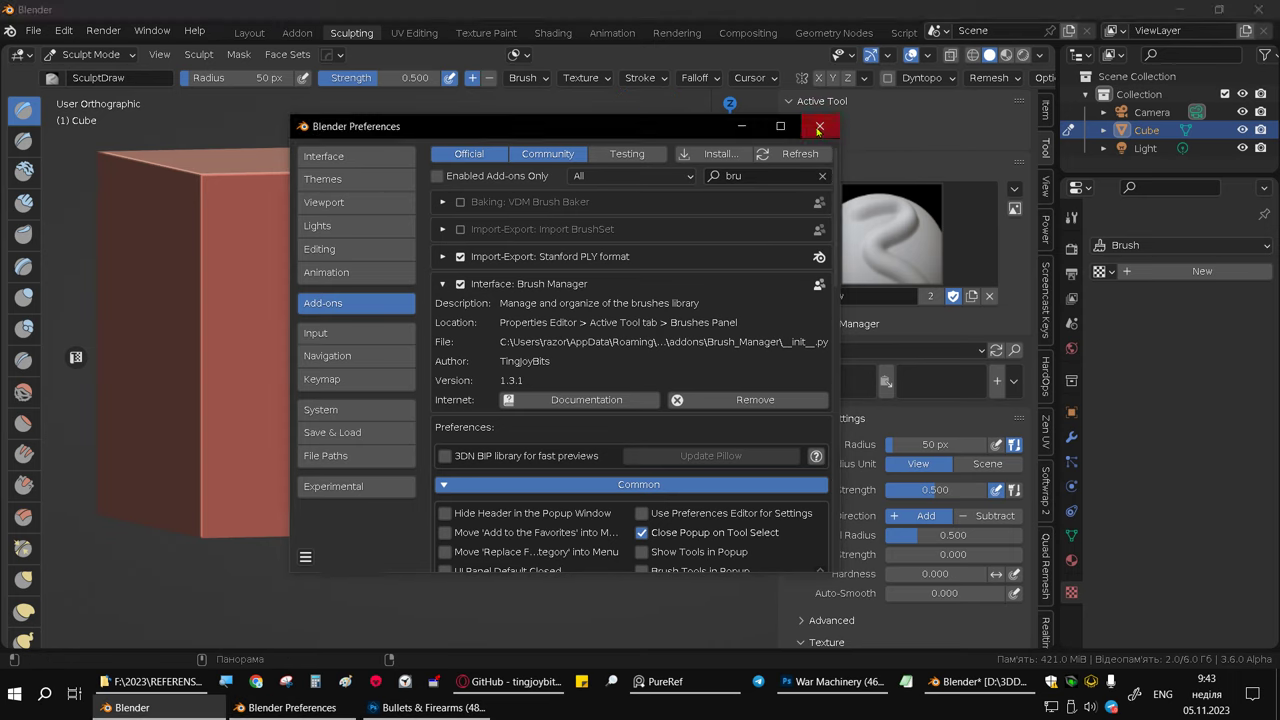
pyautogui.click(820, 126)
pyautogui.moveTo(571, 214)
pyautogui.mouseDown(button='middle')
pyautogui.moveTo(378, 271)
pyautogui.moveTo(402, 294)
pyautogui.moveTo(391, 320)
pyautogui.mouseUp(button='middle')
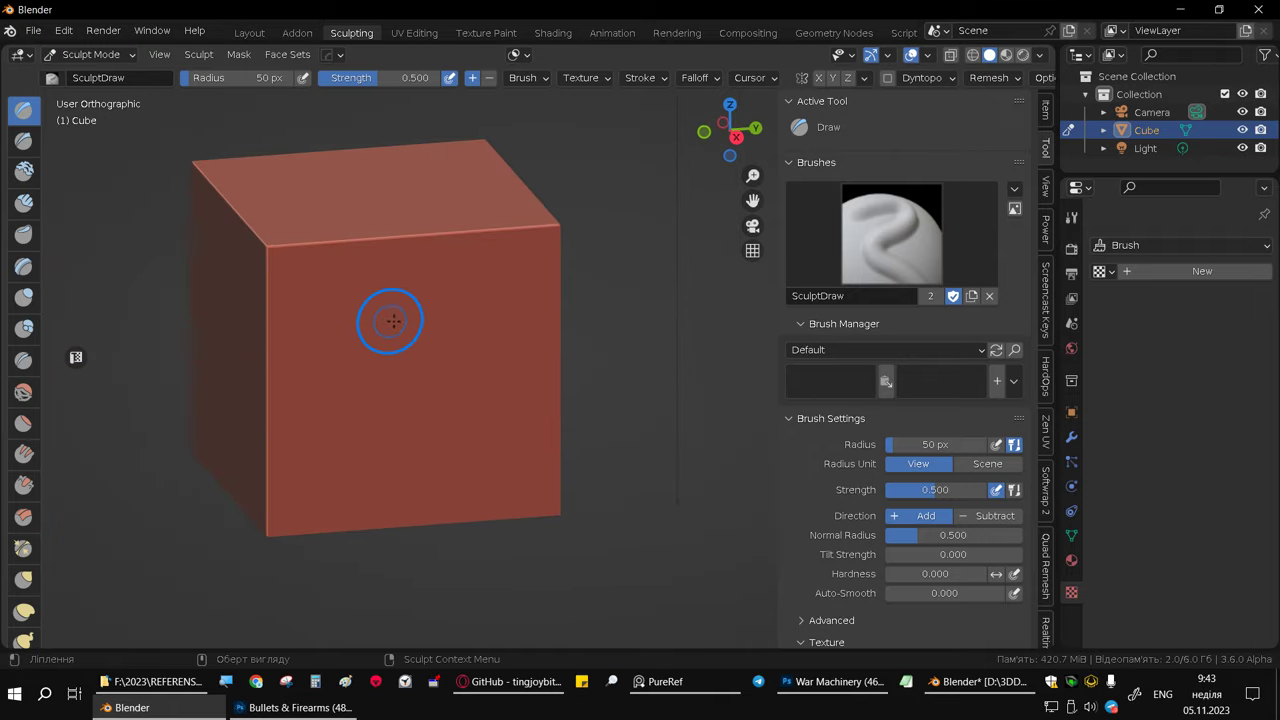
# Step: Remesh the cube at a 0.0500 m voxel size, then undo a test stroke
pyautogui.press('r')
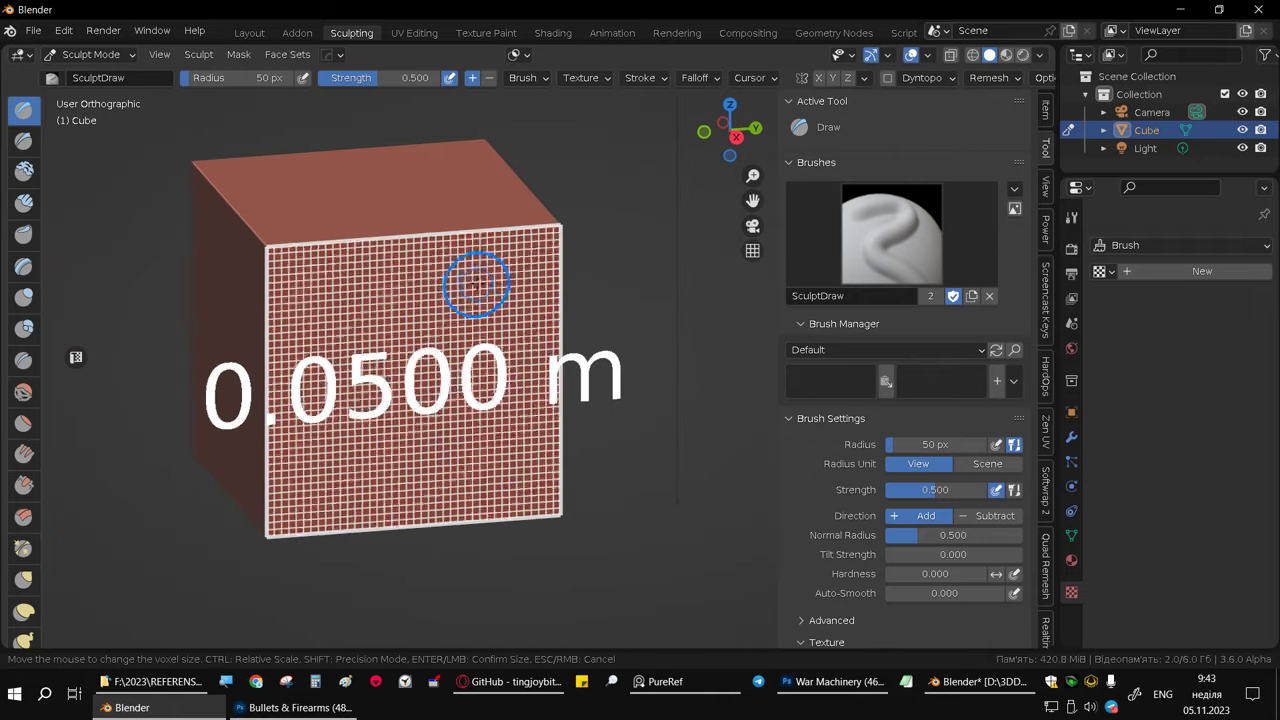
pyautogui.click(513, 269)
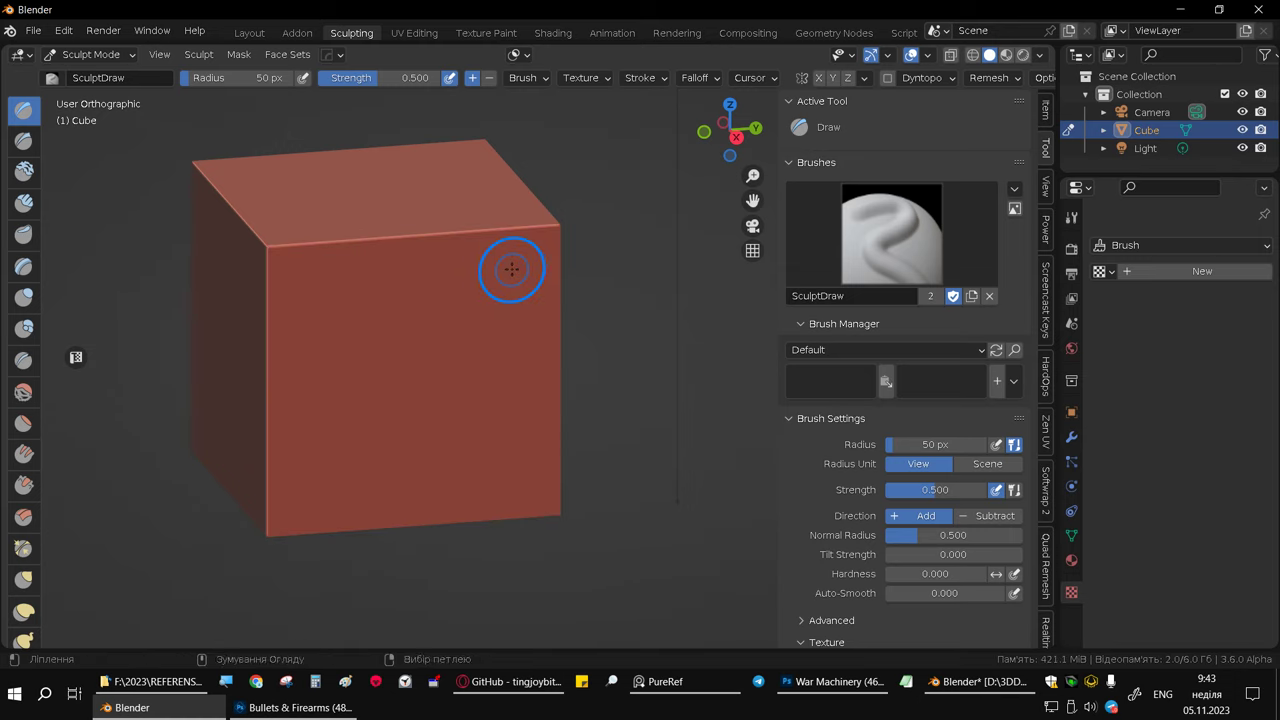
pyautogui.moveTo(406, 234); pyautogui.dragTo(440, 245)
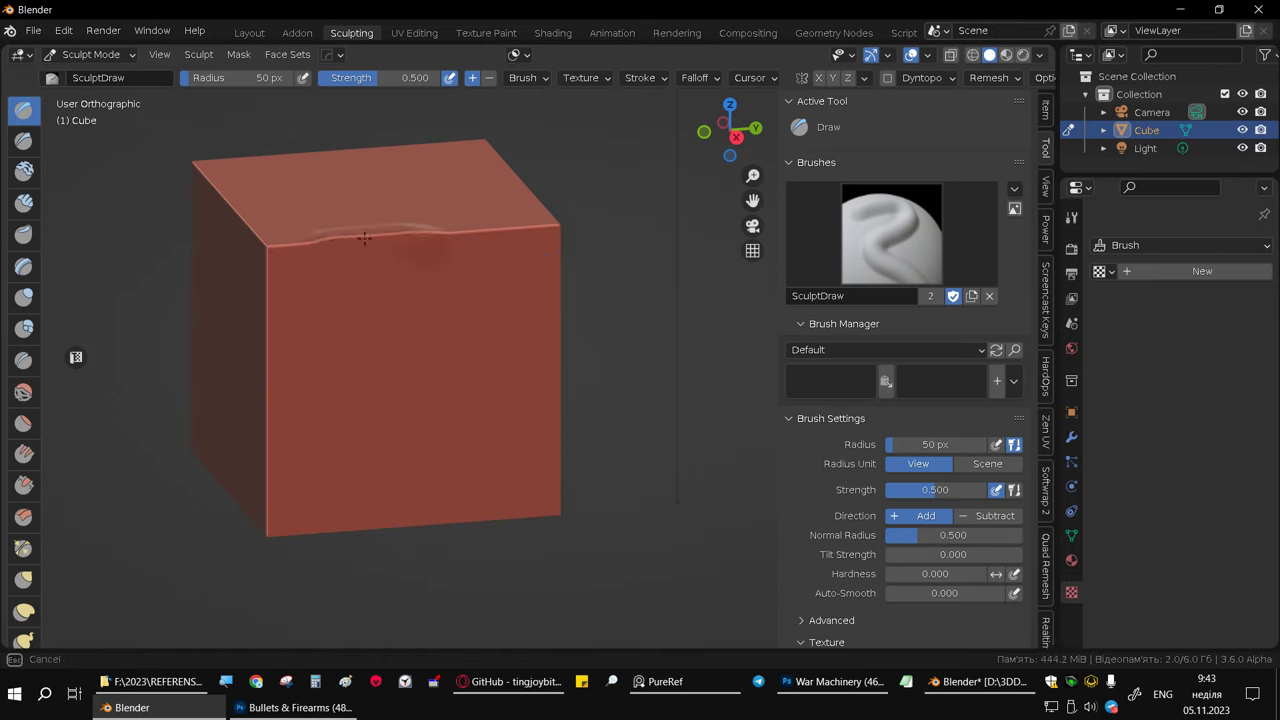
pyautogui.hotkey('ctrl', 'z')
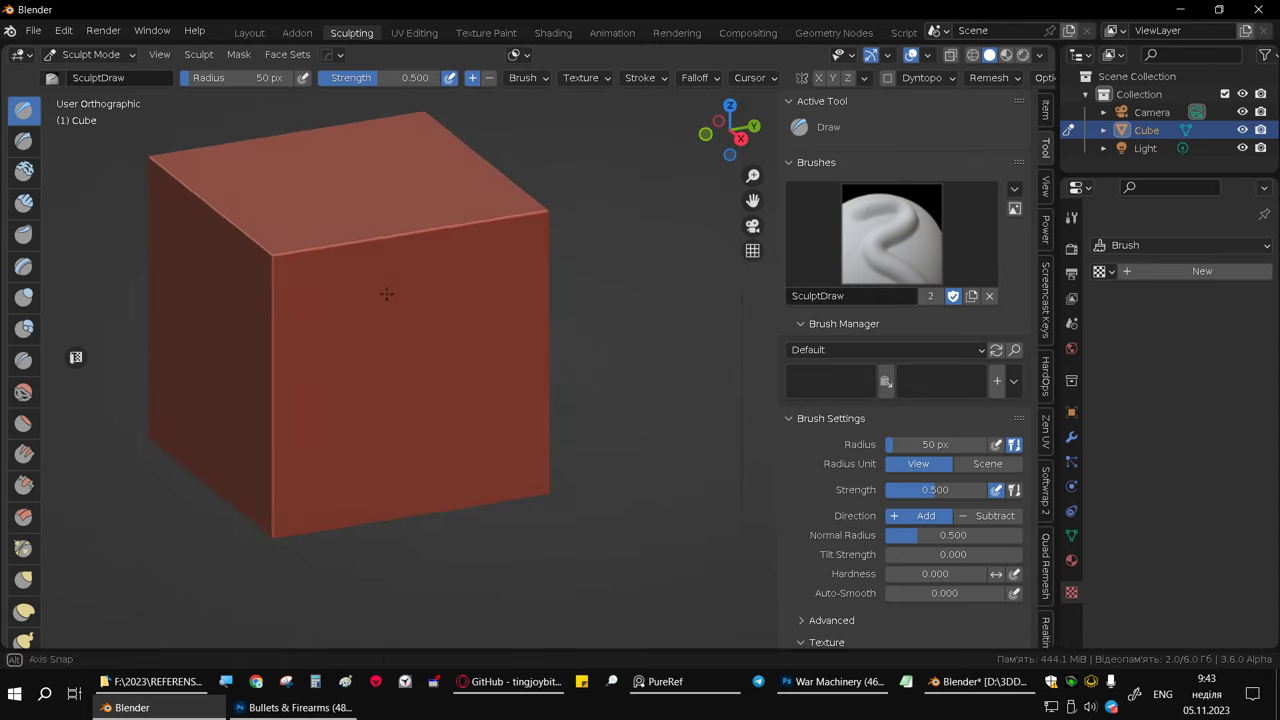
# Step: Open the brush picker and widen the sculpt tool column to show brush names
pyautogui.moveTo(392, 283); pyautogui.dragTo(505, 318, button='middle')
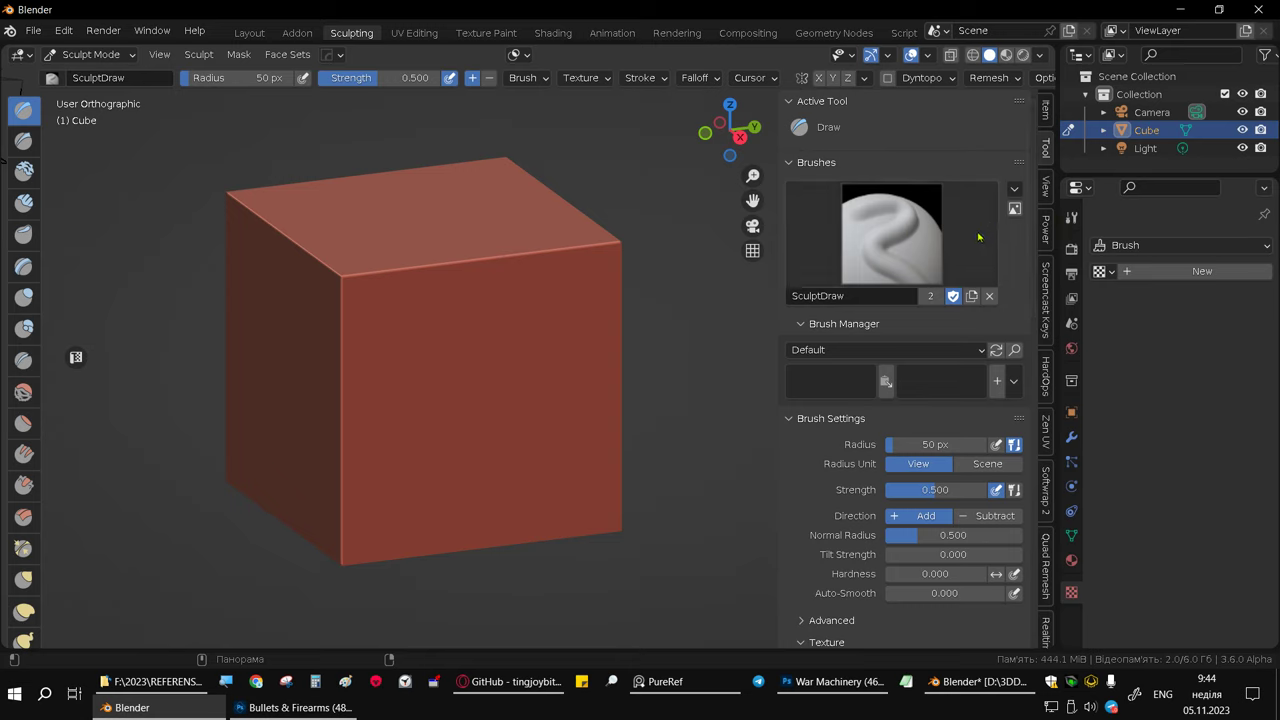
pyautogui.click(915, 255)
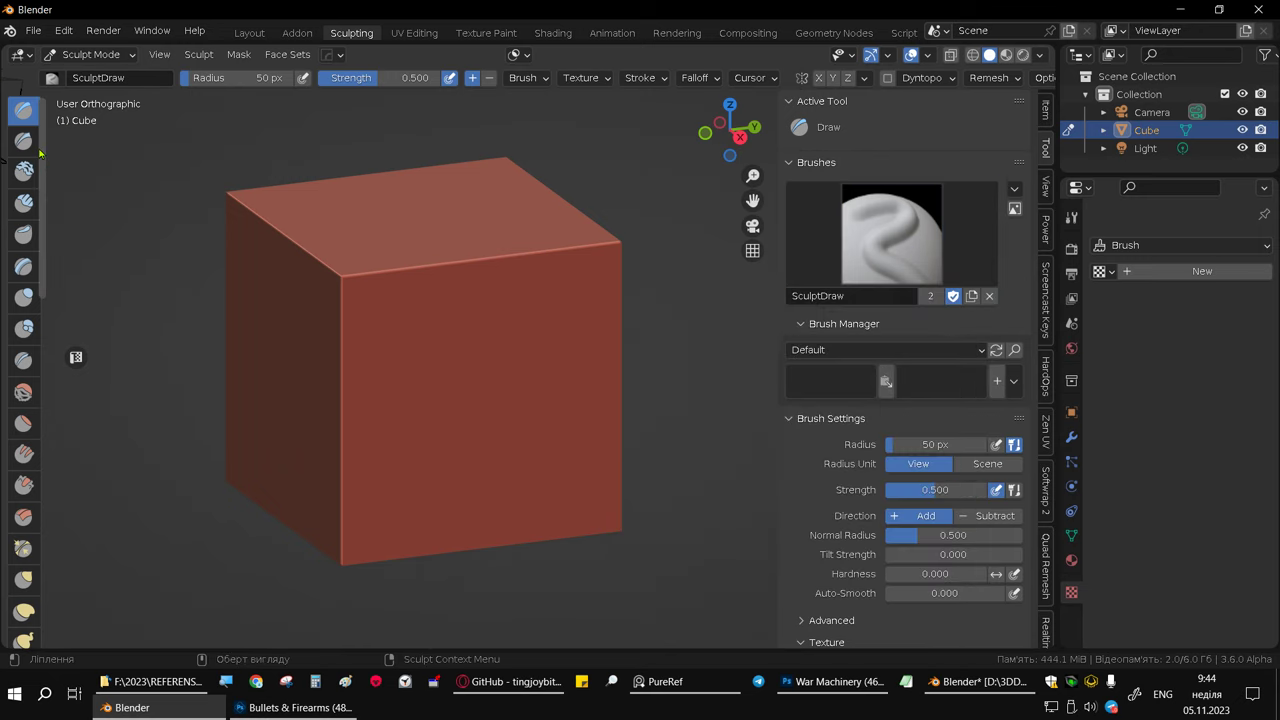
pyautogui.moveTo(41, 145); pyautogui.dragTo(98, 141)
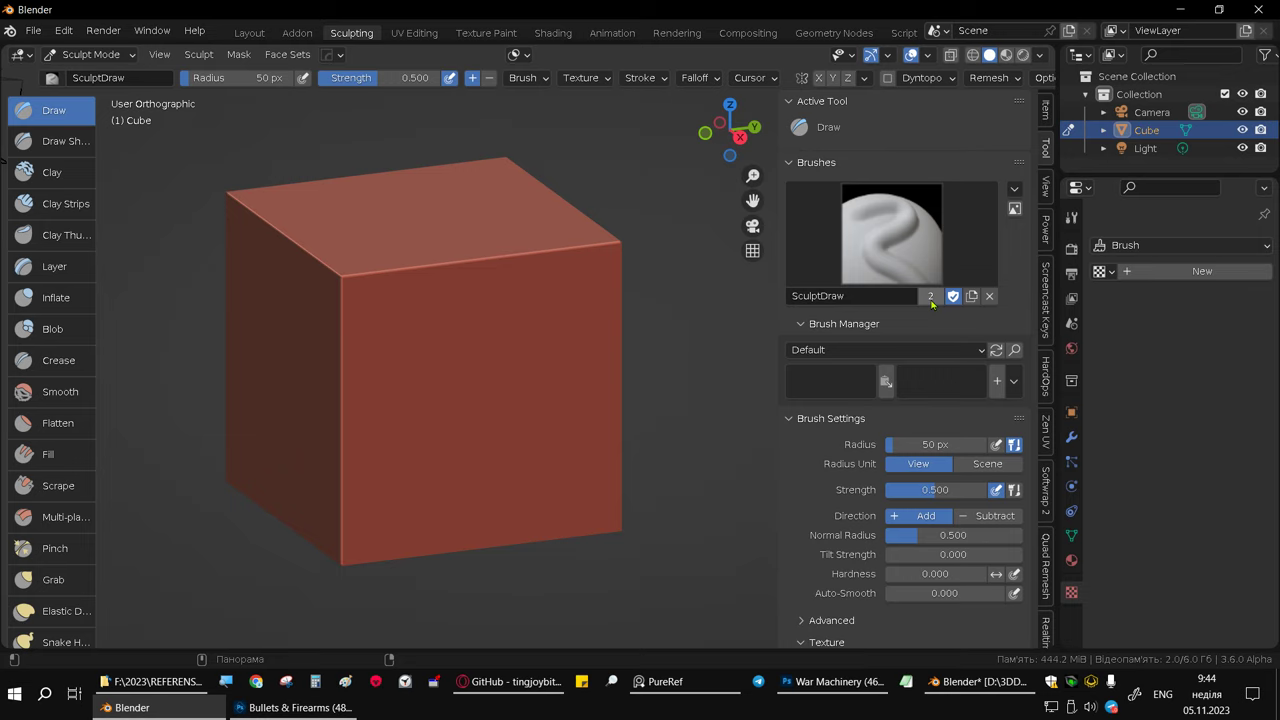
# Step: Rename the duplicated brush SculptDraw.001 to 'test' and enable its Custom Icon
pyautogui.click(865, 295)
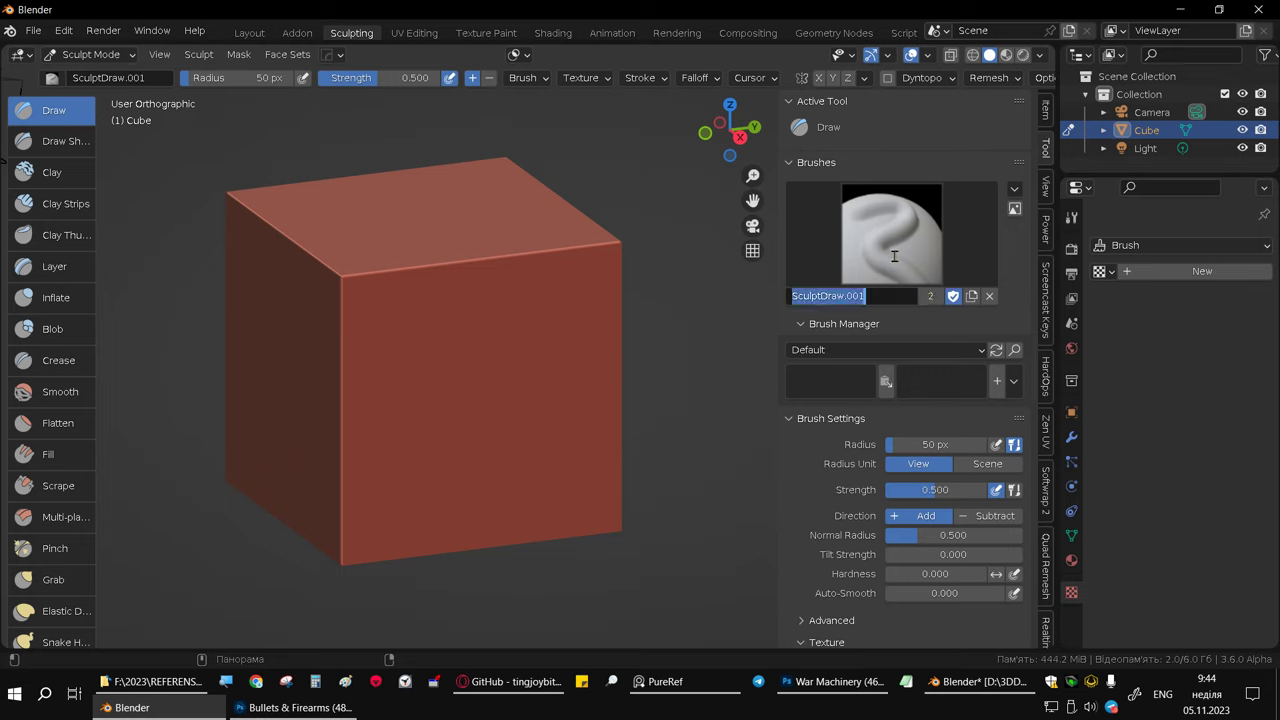
pyautogui.write('test')
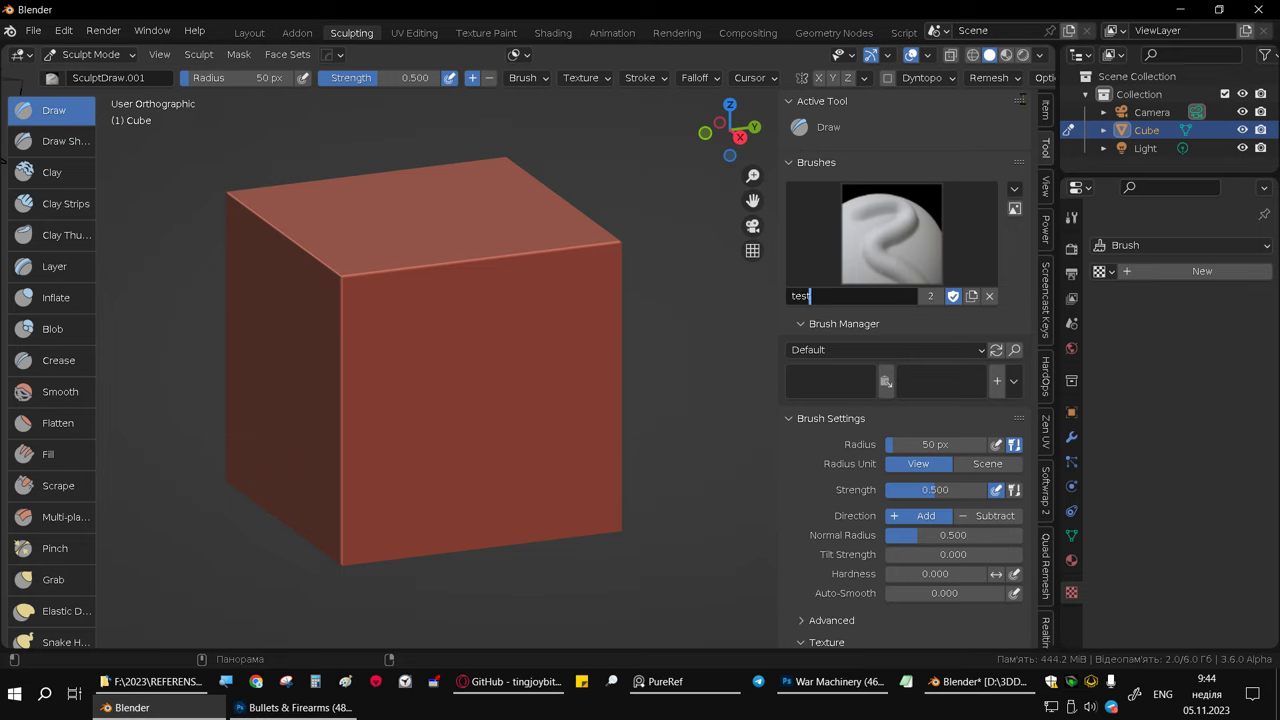
pyautogui.click(913, 249)
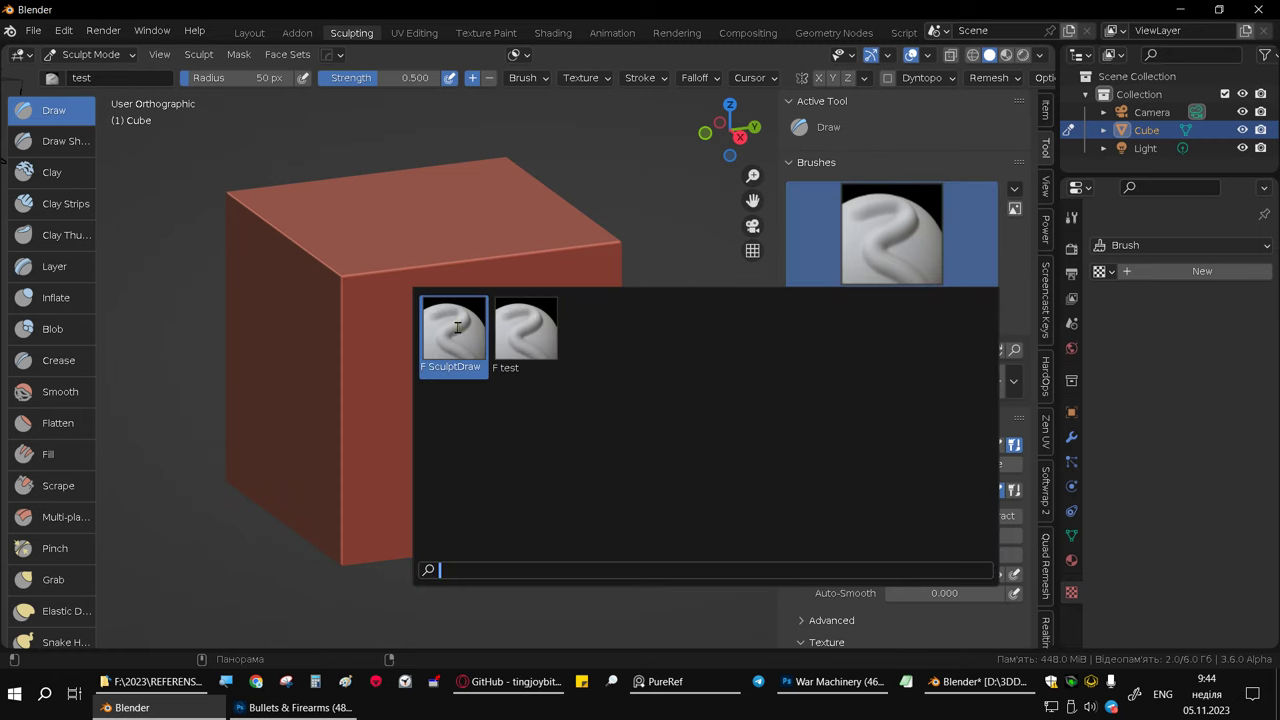
pyautogui.click(518, 330)
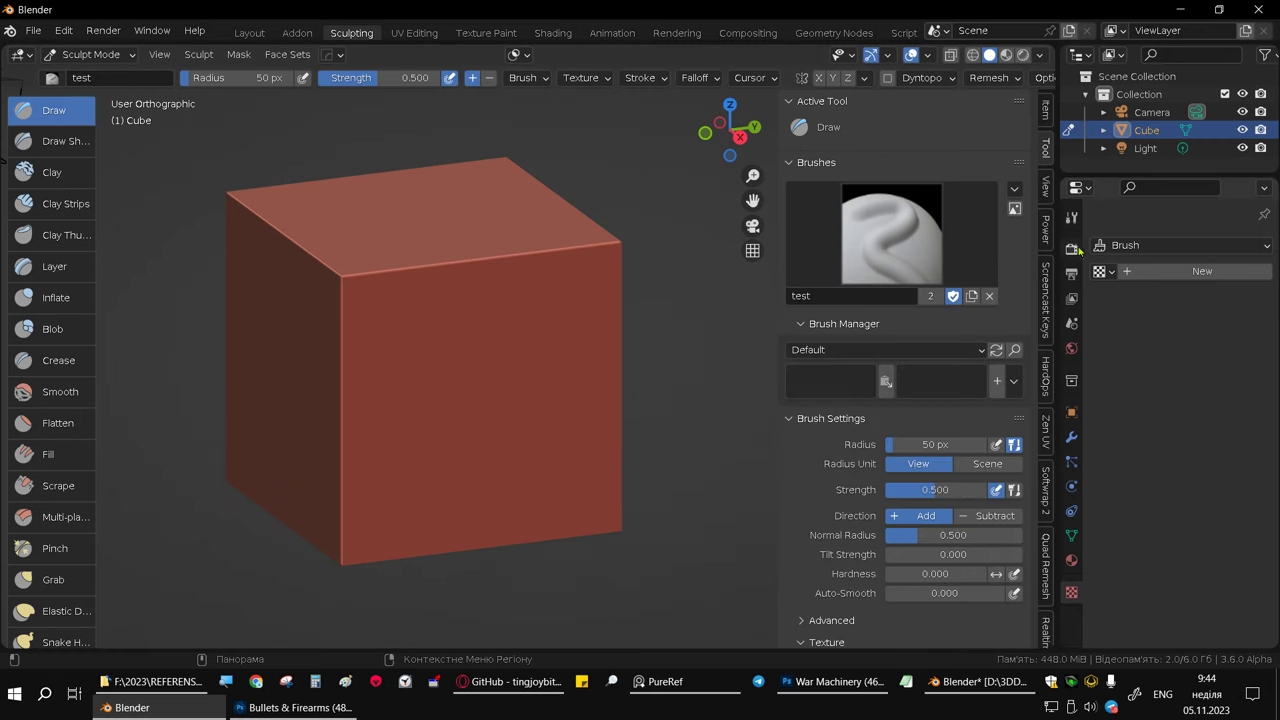
pyautogui.click(1014, 208)
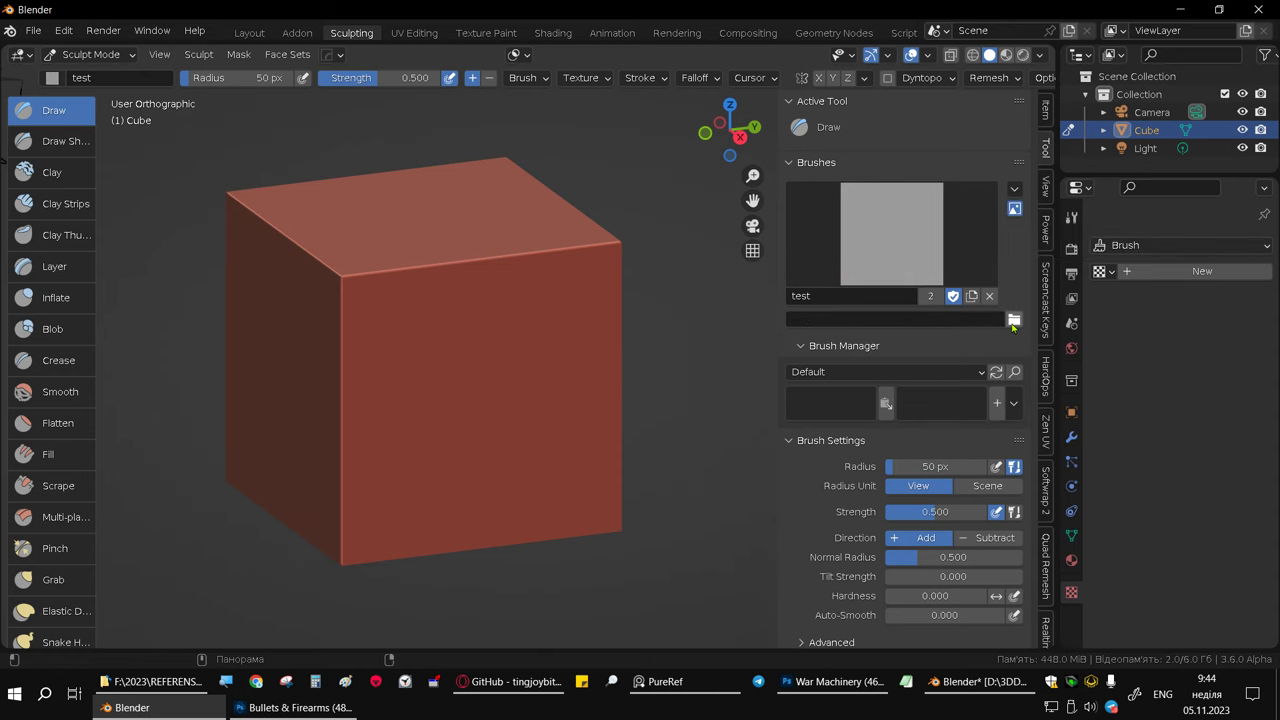
# Step: Set War Machinery (46).png as the test brush's custom icon
pyautogui.click(1013, 320)
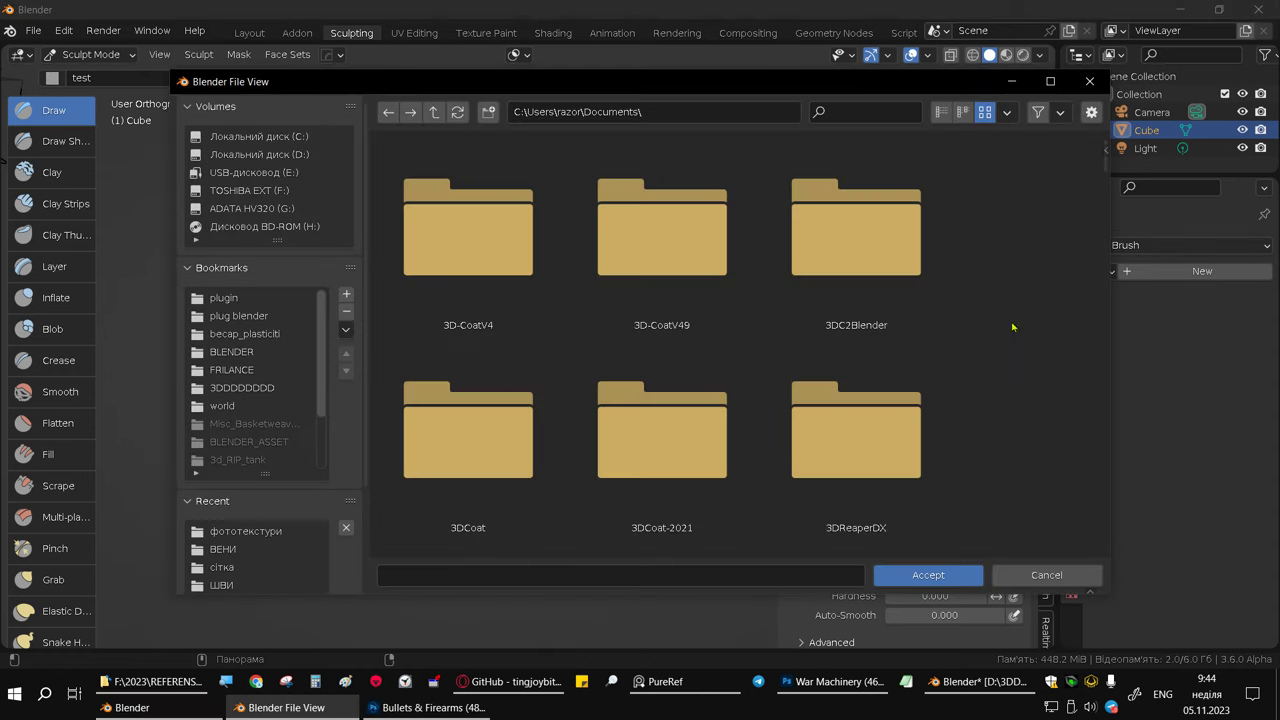
pyautogui.click(253, 548)
pyautogui.doubleClick(456, 420)
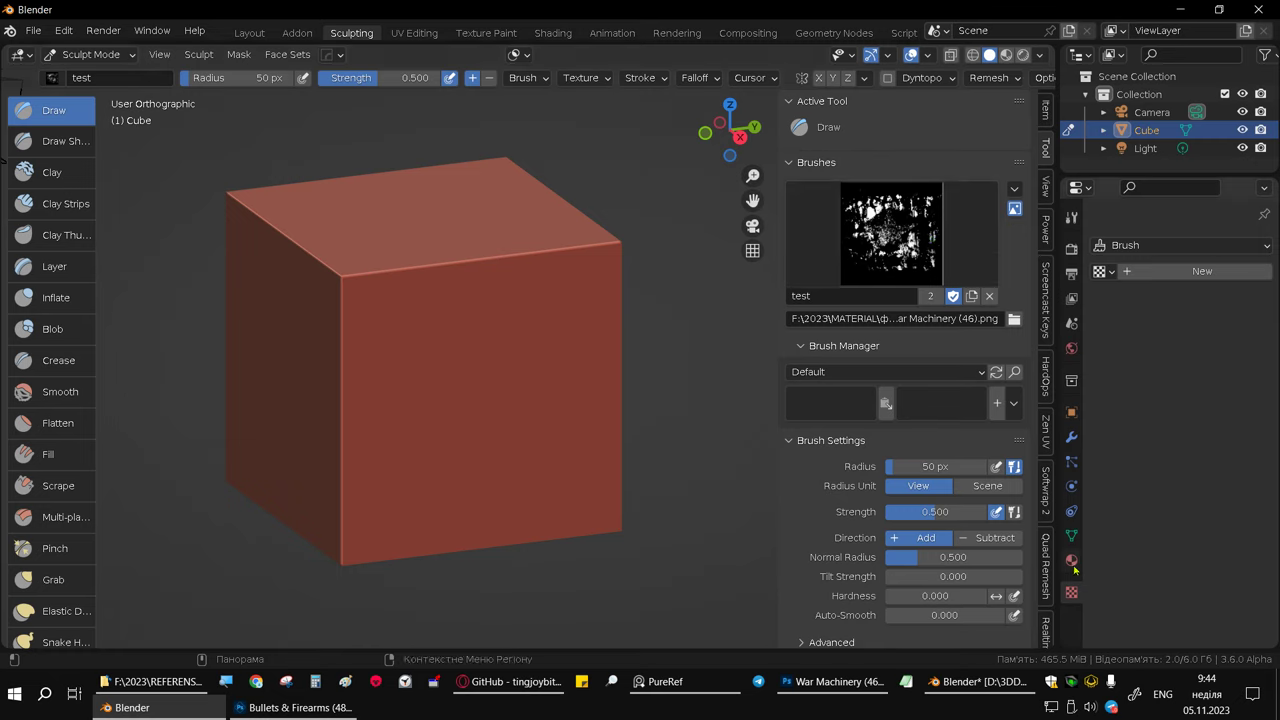
# Step: Give the brush a new image texture loaded from War Machinery (46).png
pyautogui.click(1214, 272)
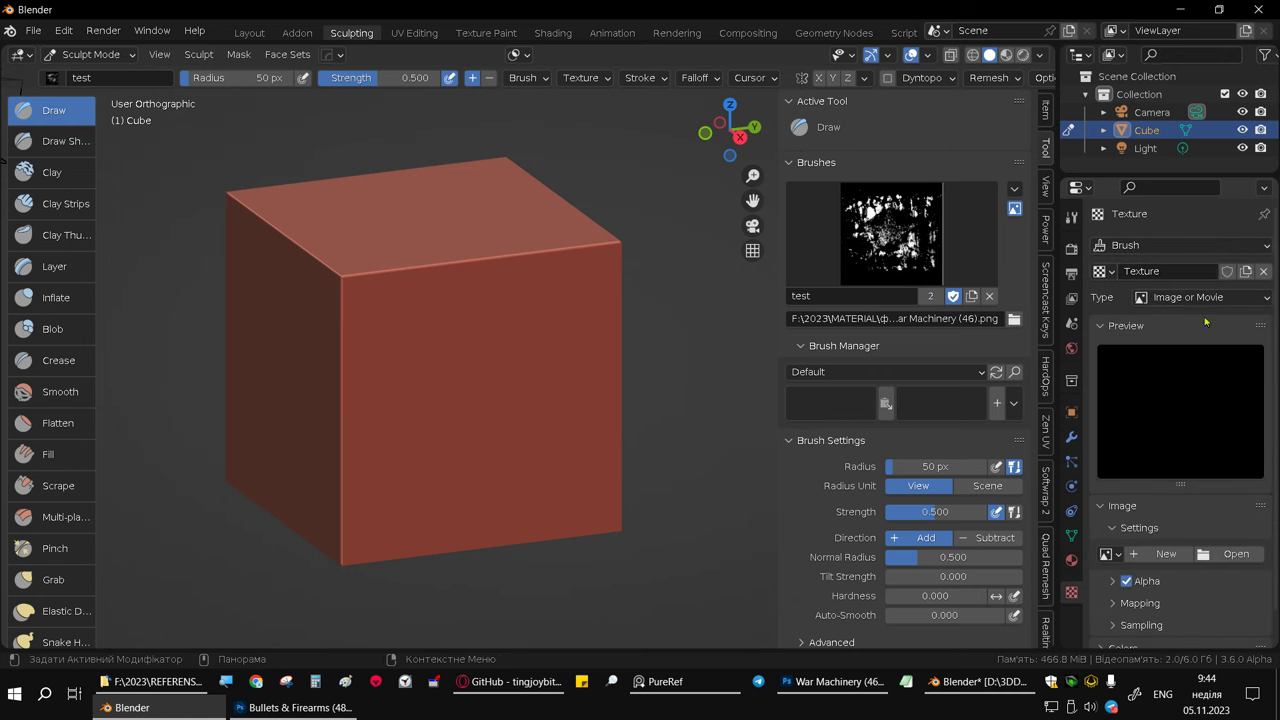
pyautogui.click(1236, 554)
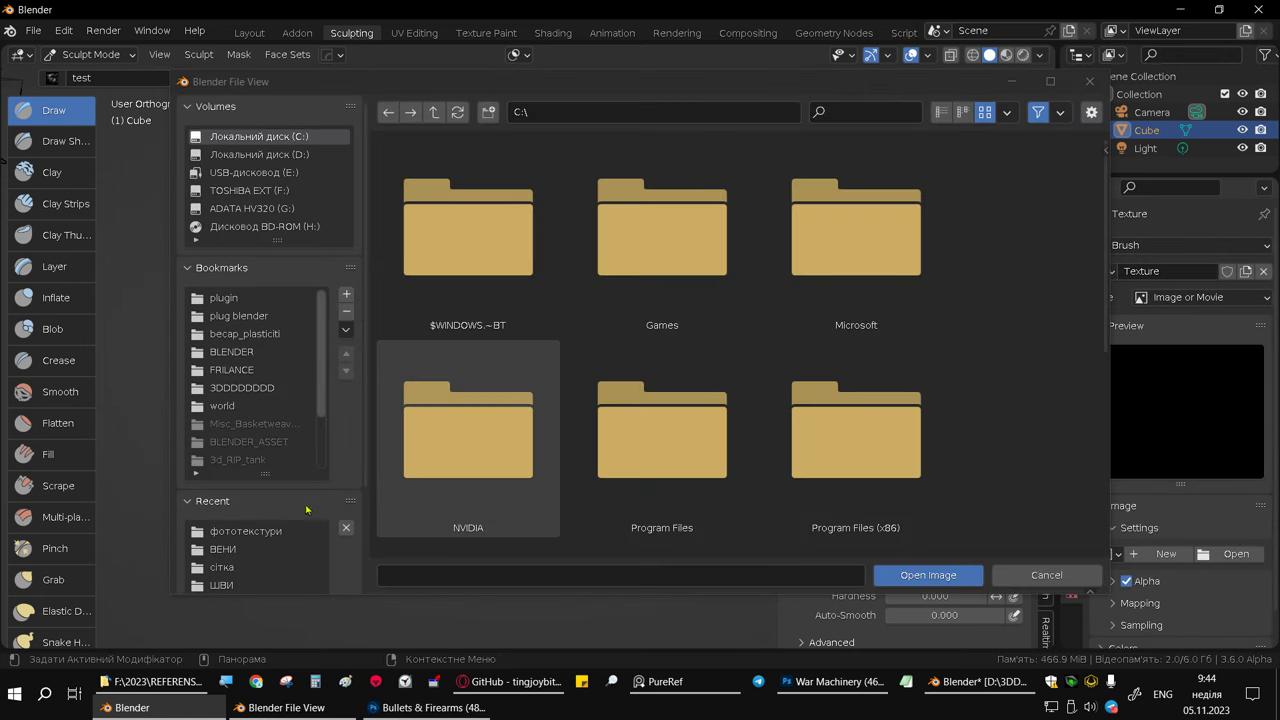
pyautogui.click(235, 530)
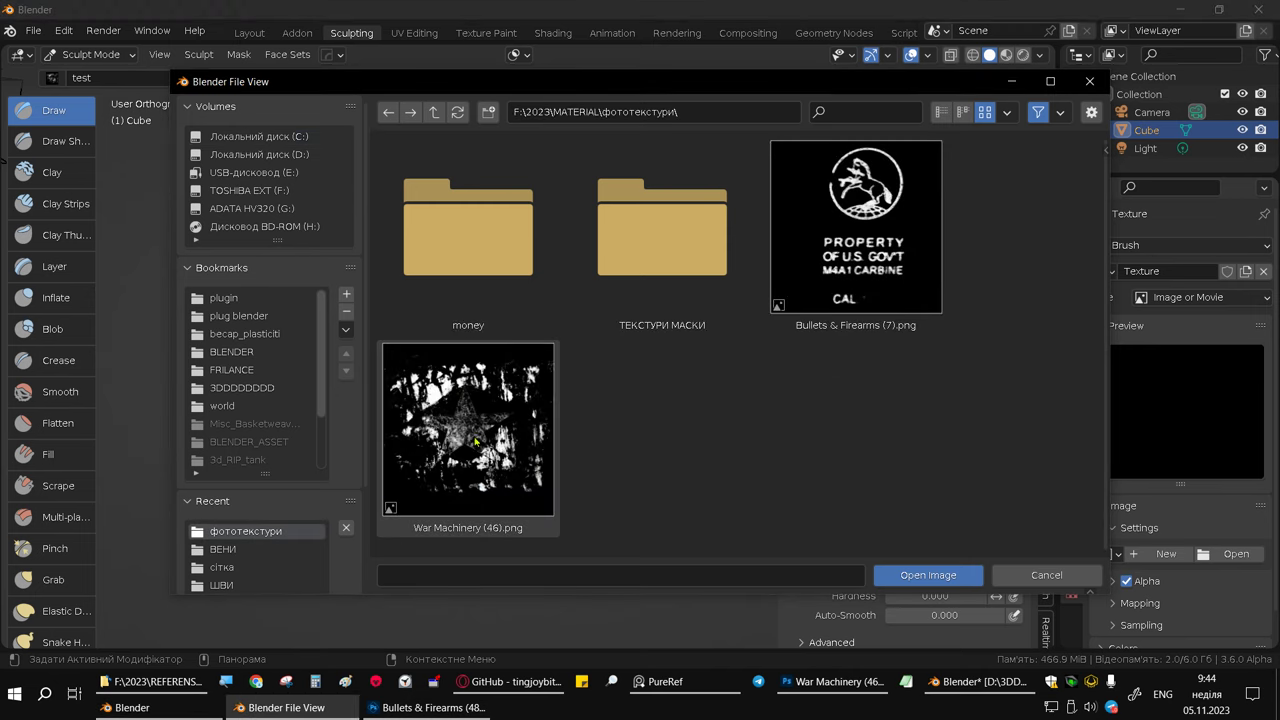
pyautogui.doubleClick(479, 419)
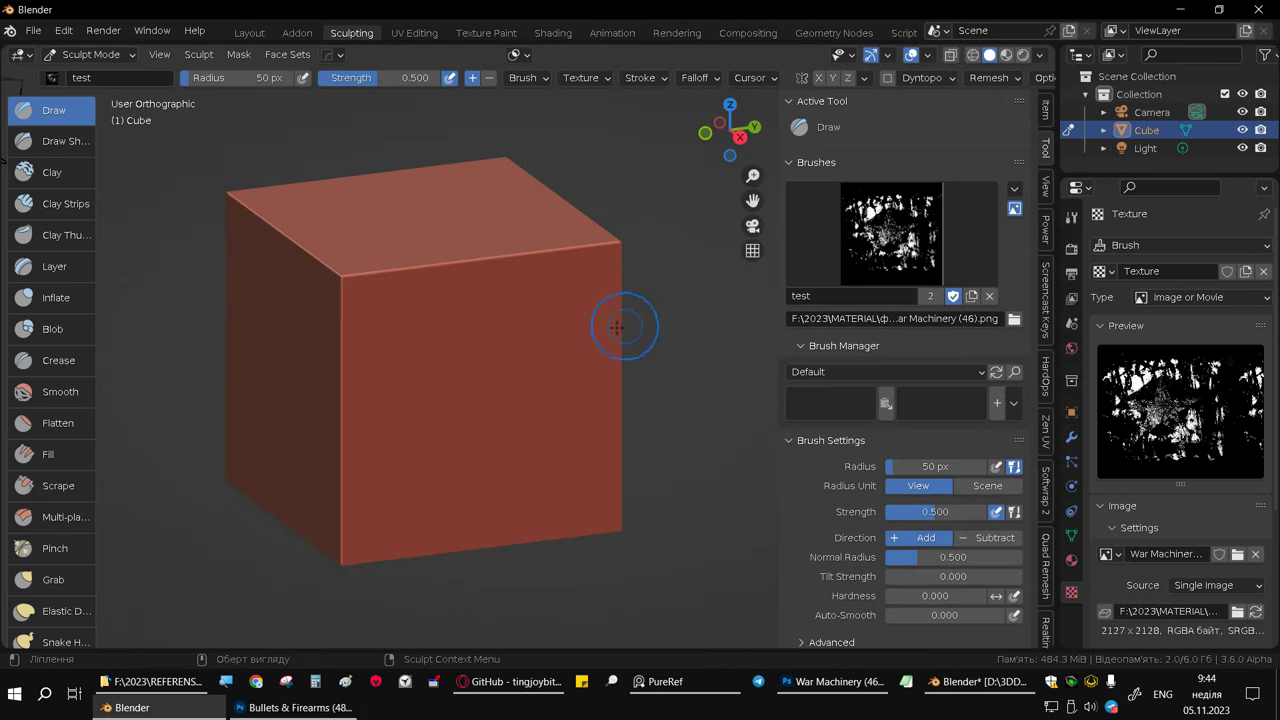
# Step: After undoing a test stroke, give the brush Constant falloff and a 135 px radius
pyautogui.moveTo(526, 381); pyautogui.dragTo(543, 369, button='middle')
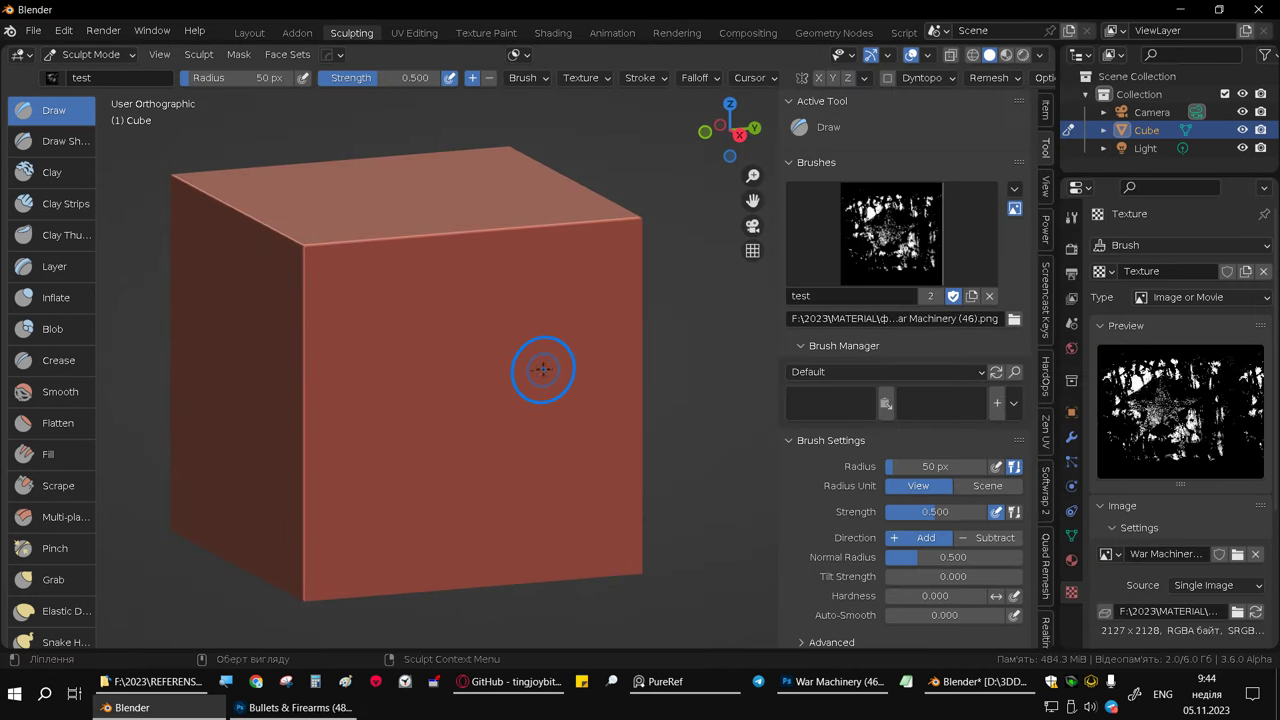
pyautogui.moveTo(432, 383)
pyautogui.mouseDown()
pyautogui.moveTo(500, 370)
pyautogui.moveTo(557, 400)
pyautogui.mouseUp()
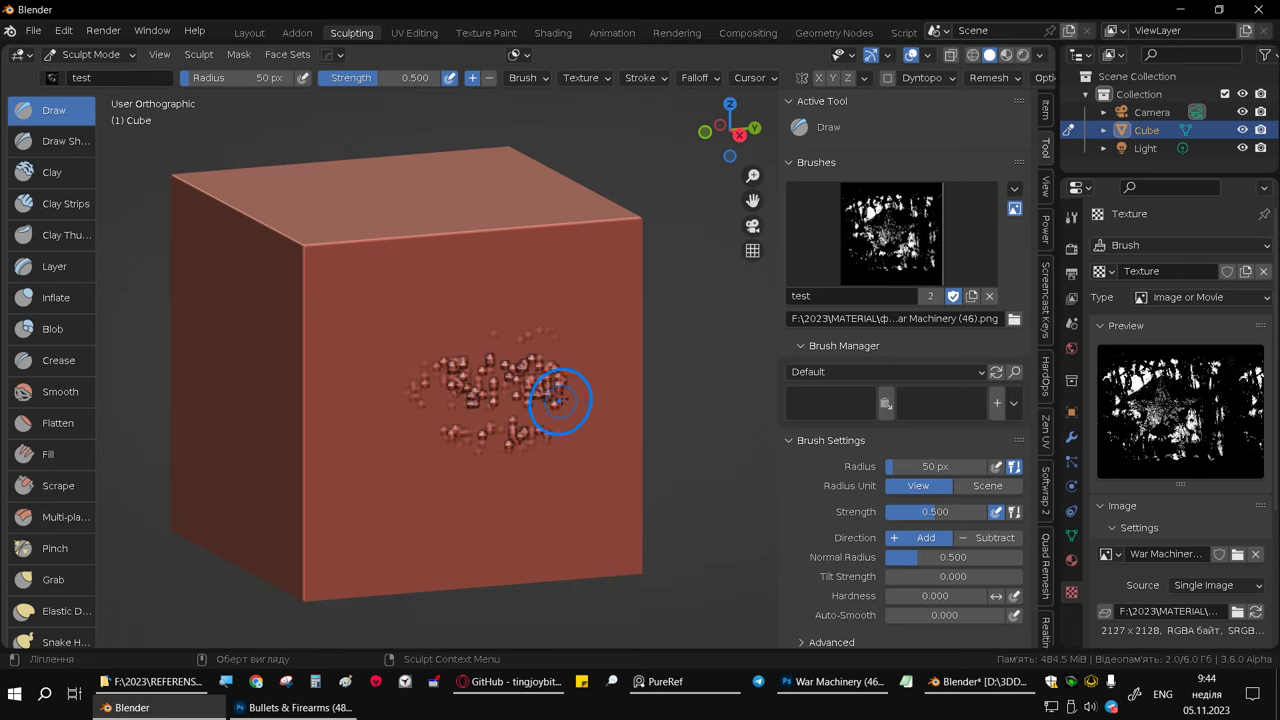
pyautogui.hotkey('ctrl', 'z')
pyautogui.click(694, 78)
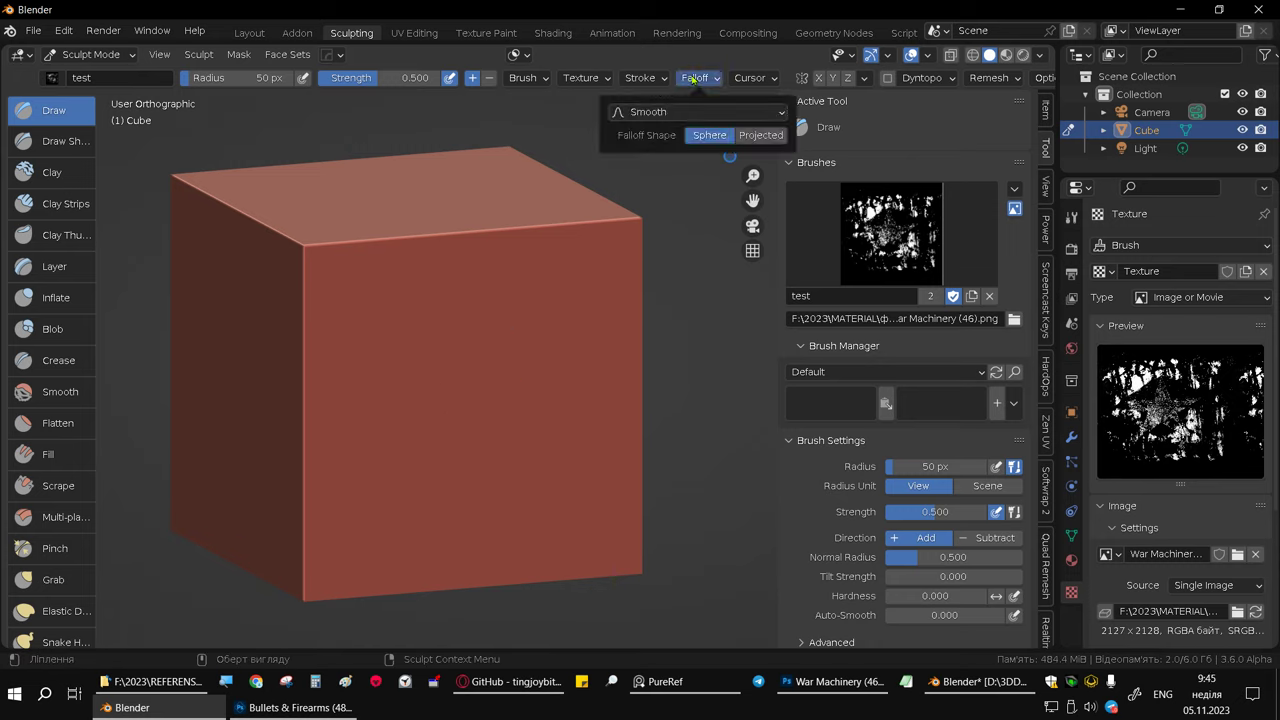
pyautogui.click(662, 112)
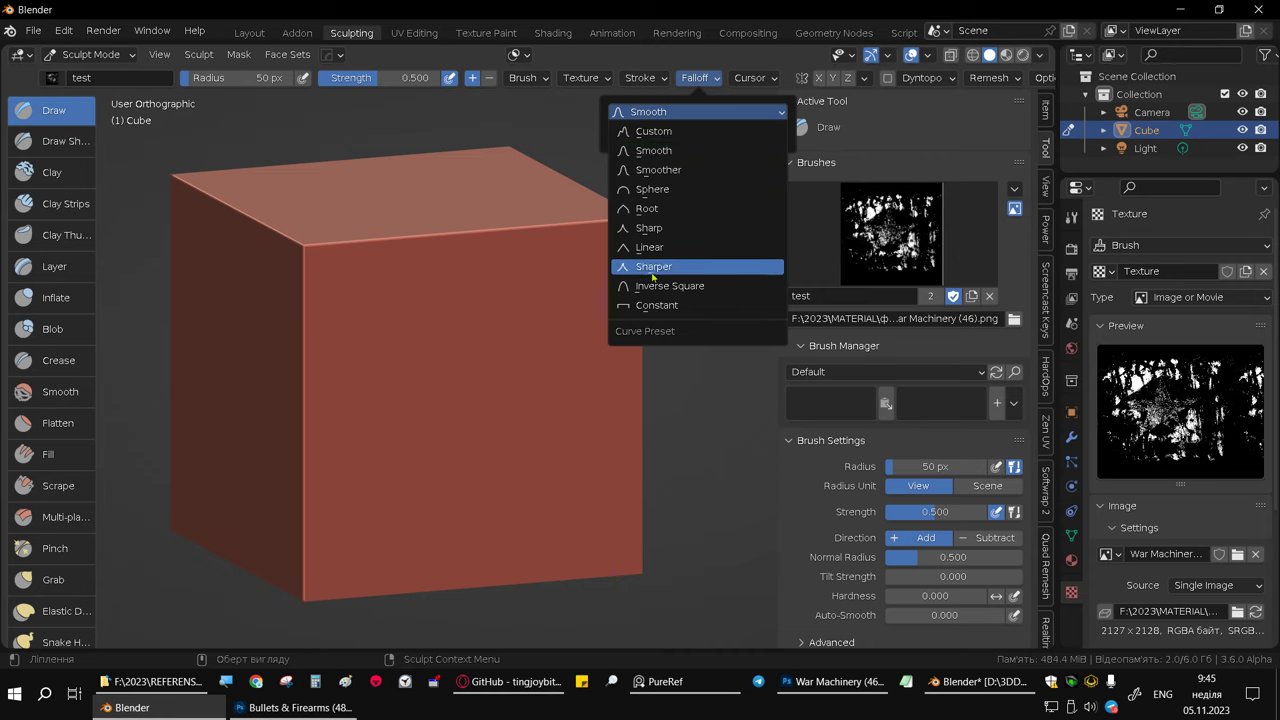
pyautogui.click(650, 311)
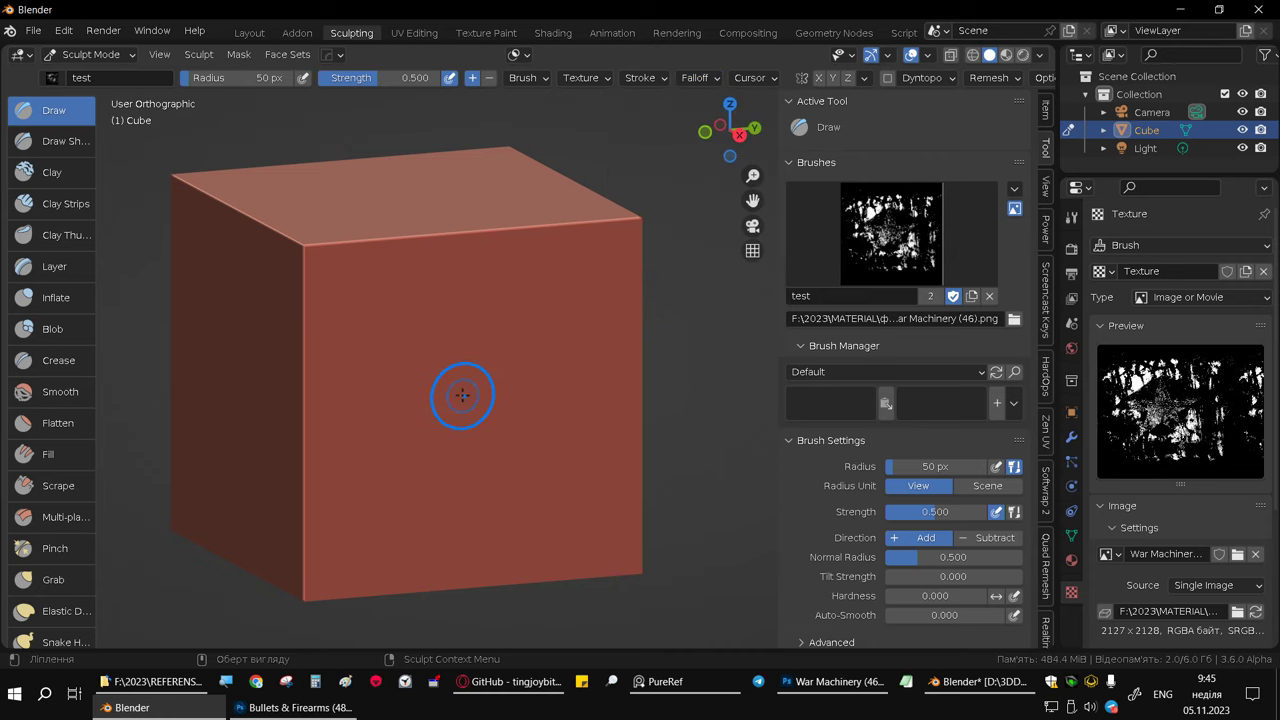
pyautogui.press('f')
pyautogui.click(523, 386)
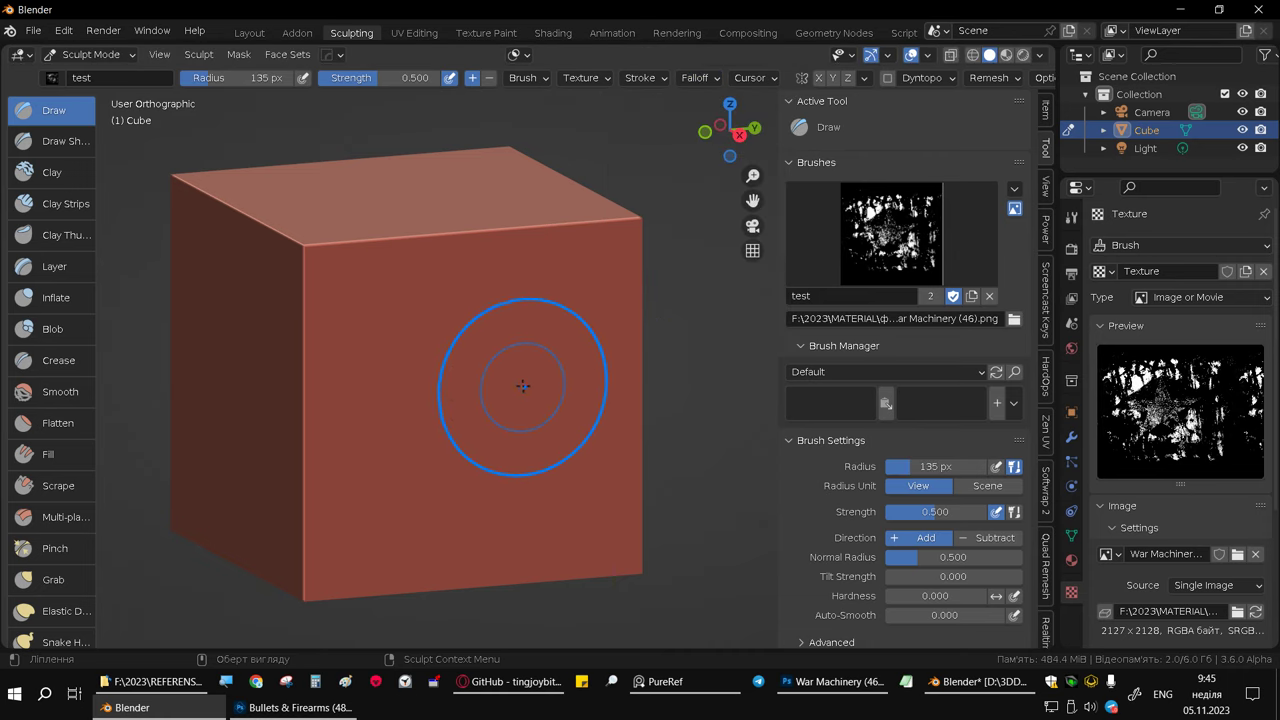
pyautogui.moveTo(523, 386)
pyautogui.mouseDown(button='middle')
pyautogui.moveTo(490, 370)
pyautogui.moveTo(497, 349)
pyautogui.moveTo(506, 374)
pyautogui.mouseUp(button='middle')
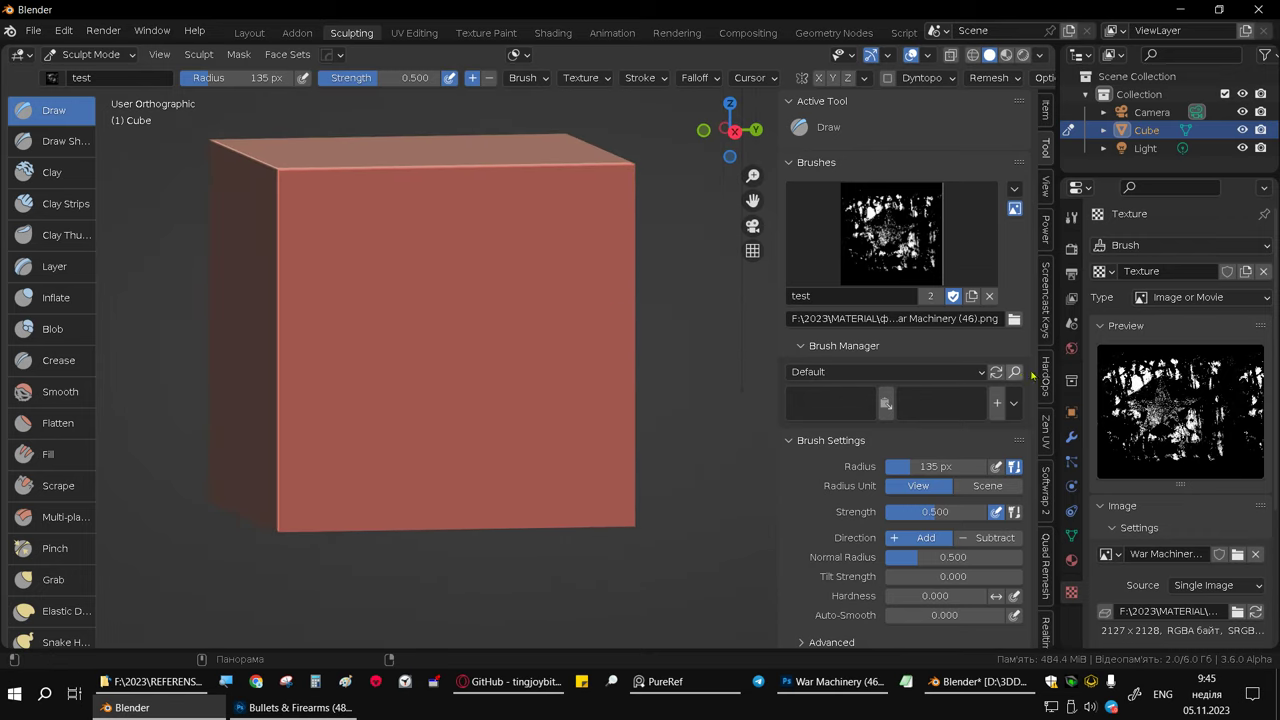
# Step: Switch the brush texture mapping to Area Plane
pyautogui.scroll(-3, 904, 340)
pyautogui.scroll(-4, 904, 340)
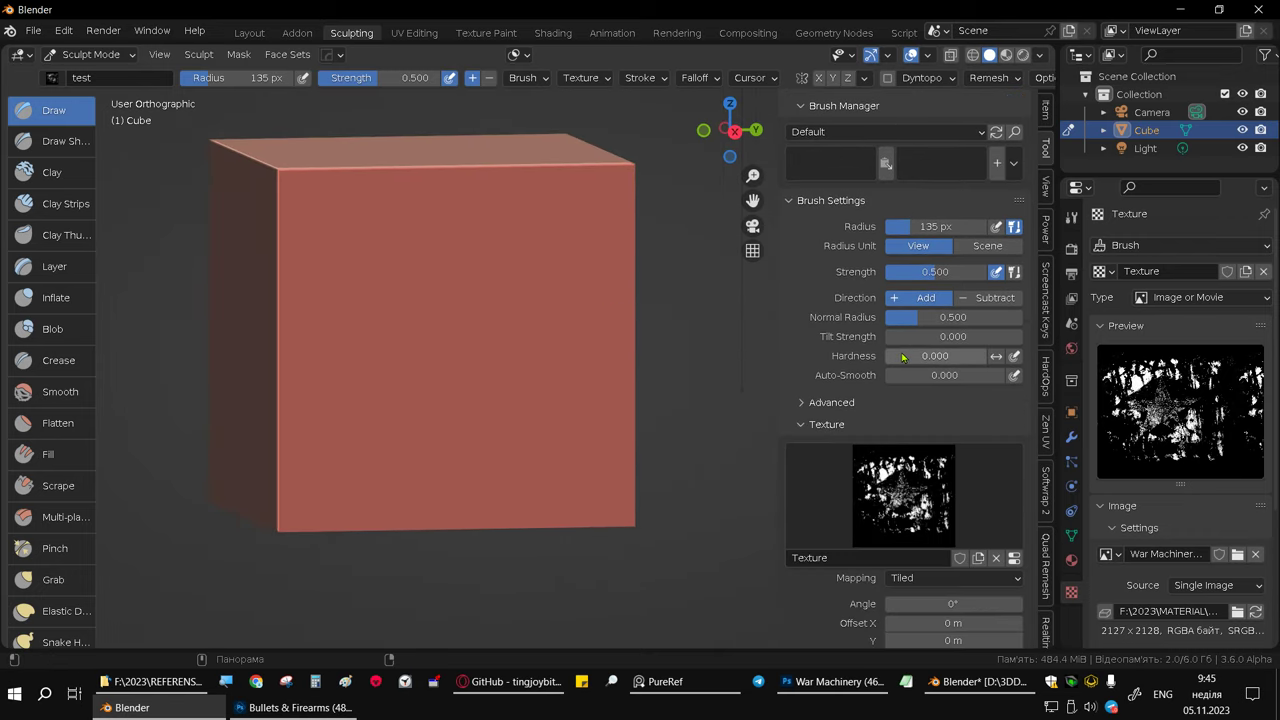
pyautogui.scroll(-2, 900, 365)
pyautogui.scroll(-2, 888, 395)
pyautogui.scroll(-2, 889, 429)
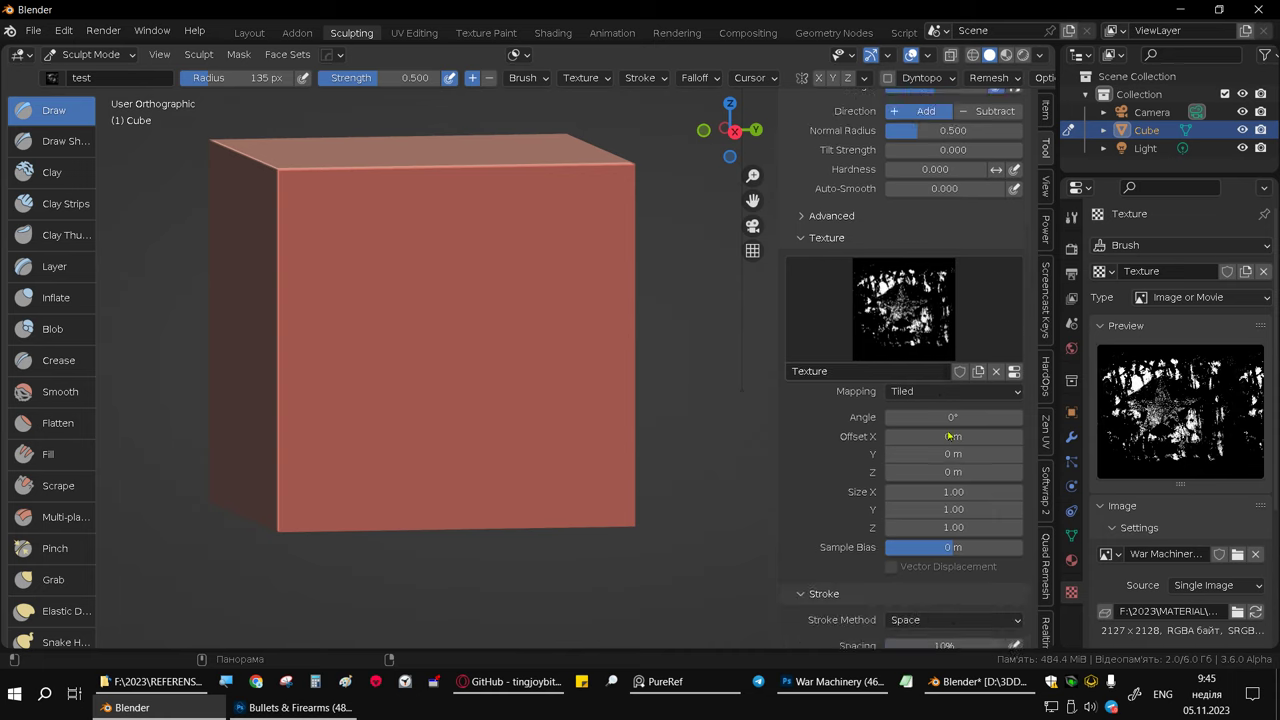
pyautogui.click(938, 364)
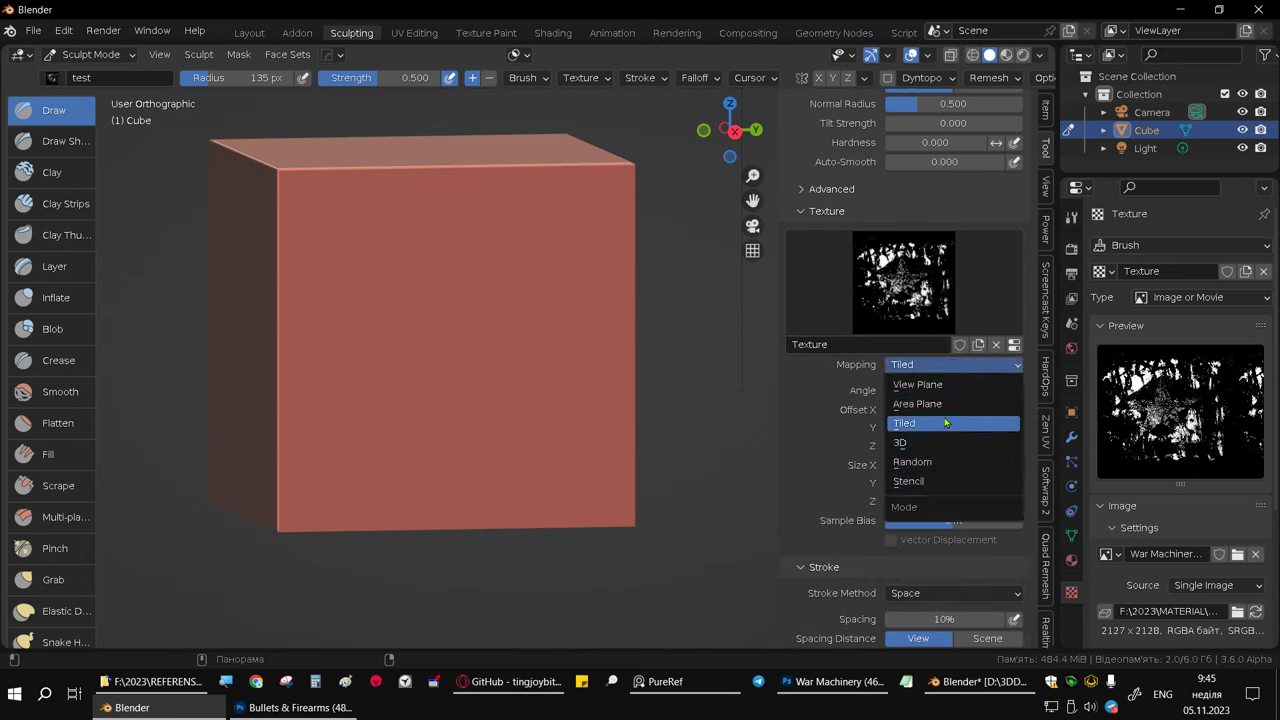
pyautogui.click(950, 412)
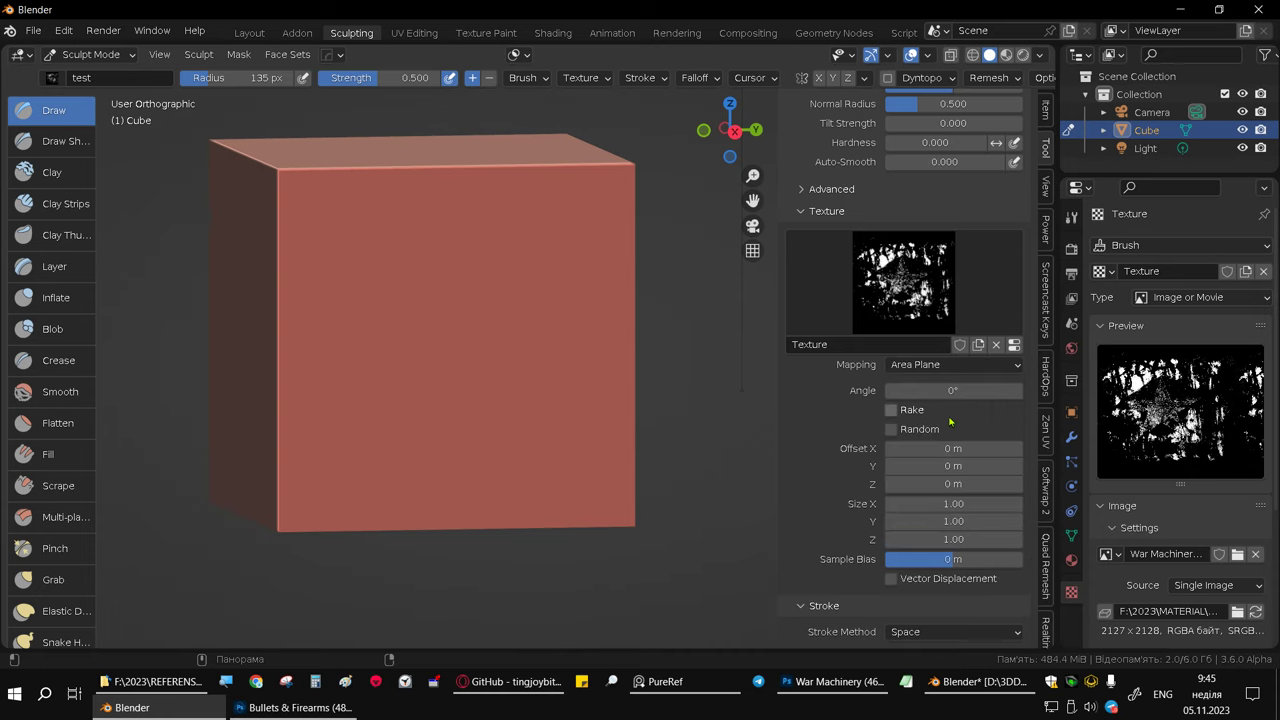
# Step: Set the stroke method to Anchored and stamp the textured relief on the front face
pyautogui.scroll(-3, 910, 400)
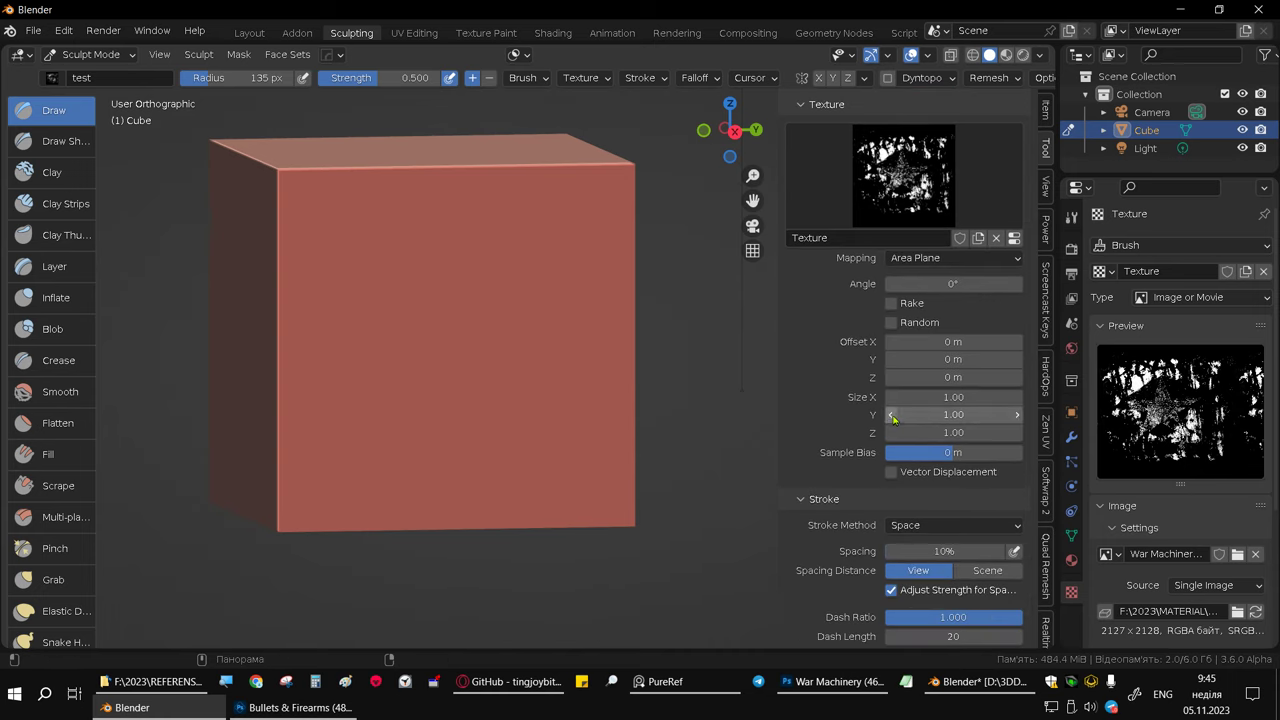
pyautogui.scroll(-3, 910, 398)
pyautogui.scroll(-2, 910, 398)
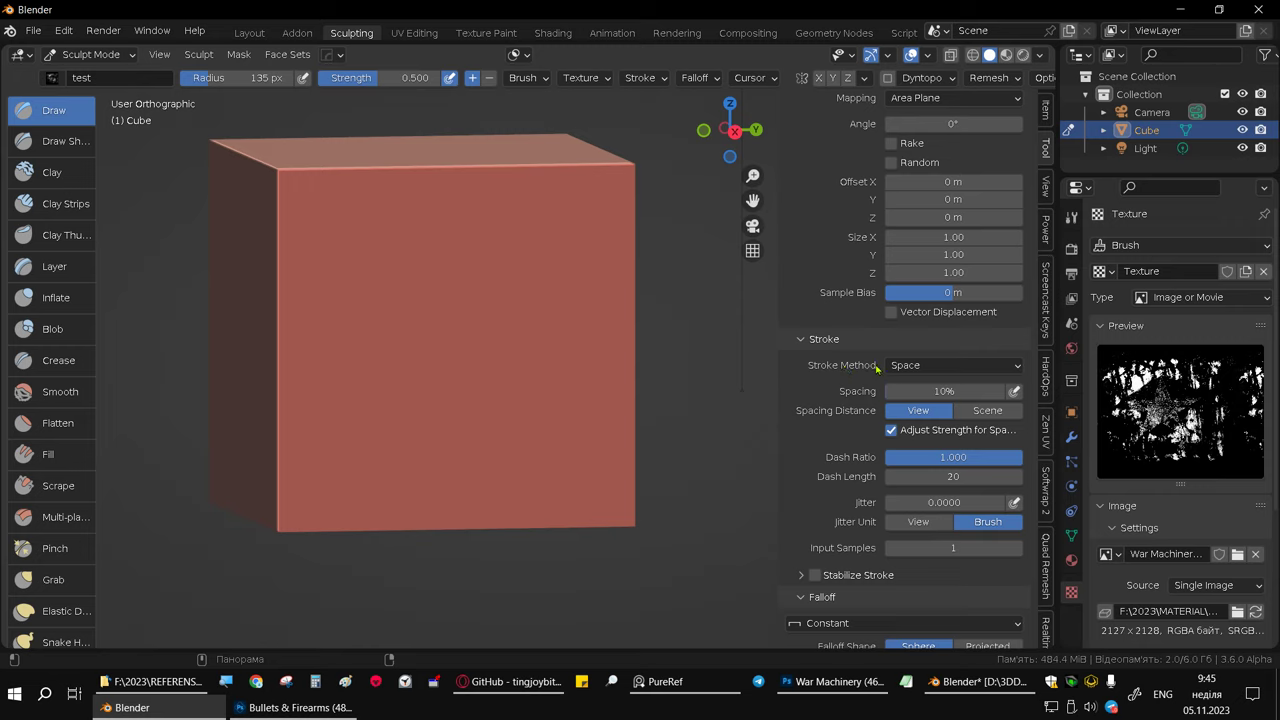
pyautogui.click(933, 366)
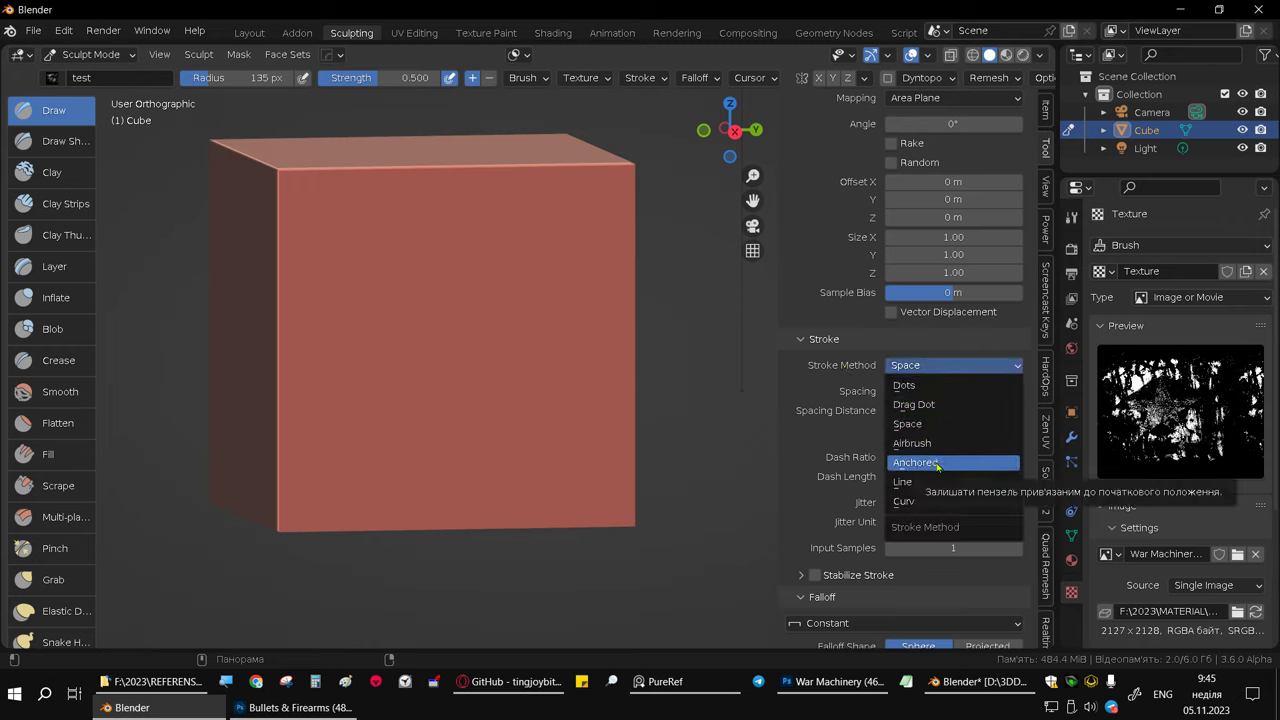
pyautogui.click(937, 463)
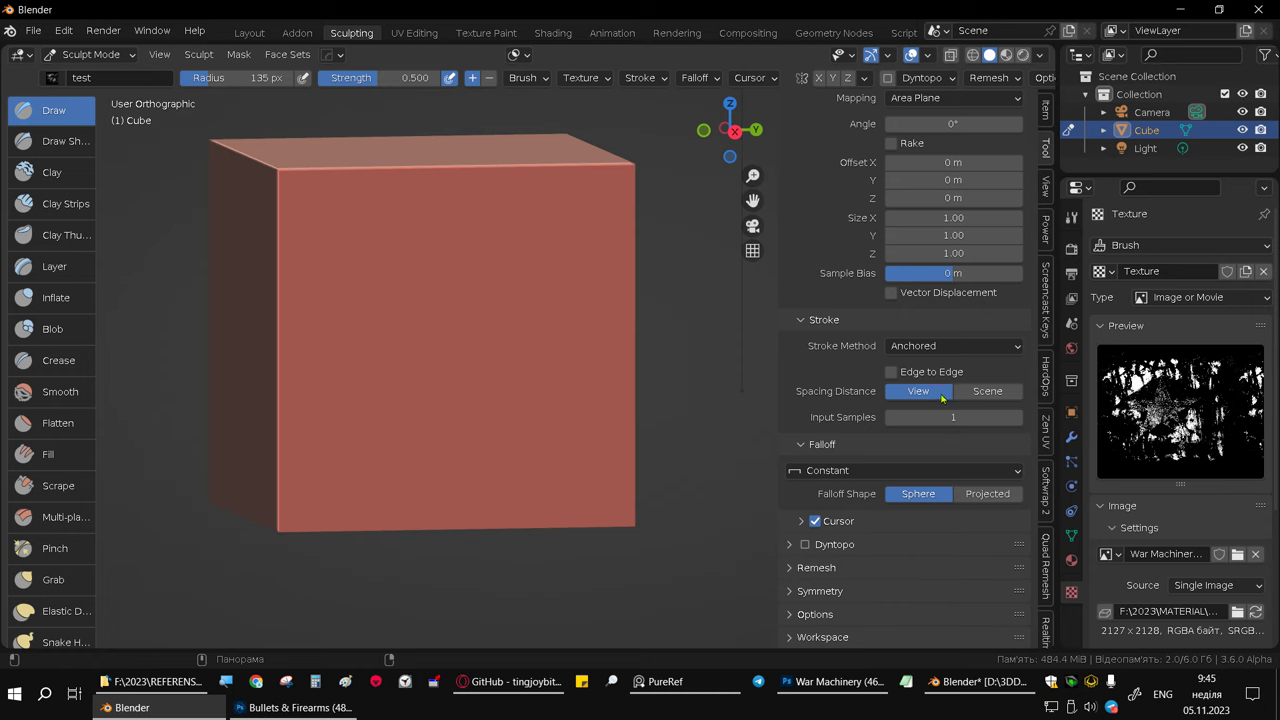
pyautogui.scroll(5, 940, 397)
pyautogui.scroll(2, 936, 370)
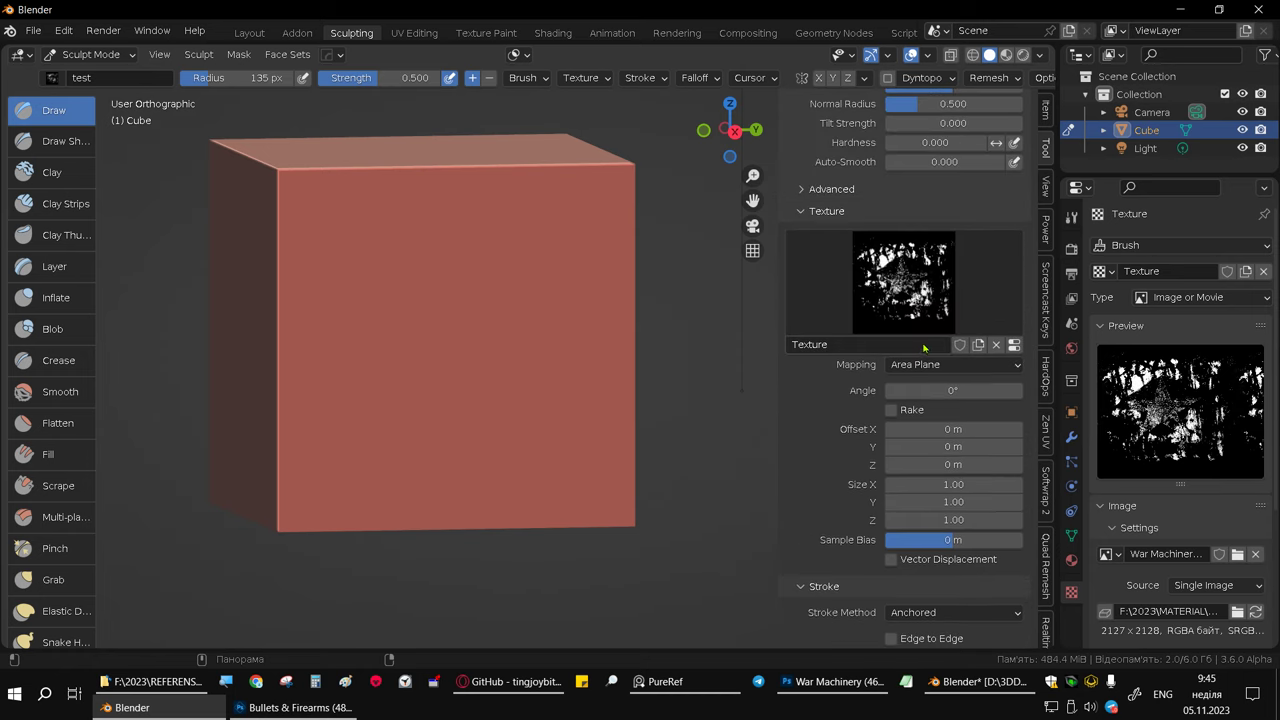
pyautogui.scroll(5, 932, 340)
pyautogui.scroll(4, 932, 340)
pyautogui.scroll(2, 990, 365)
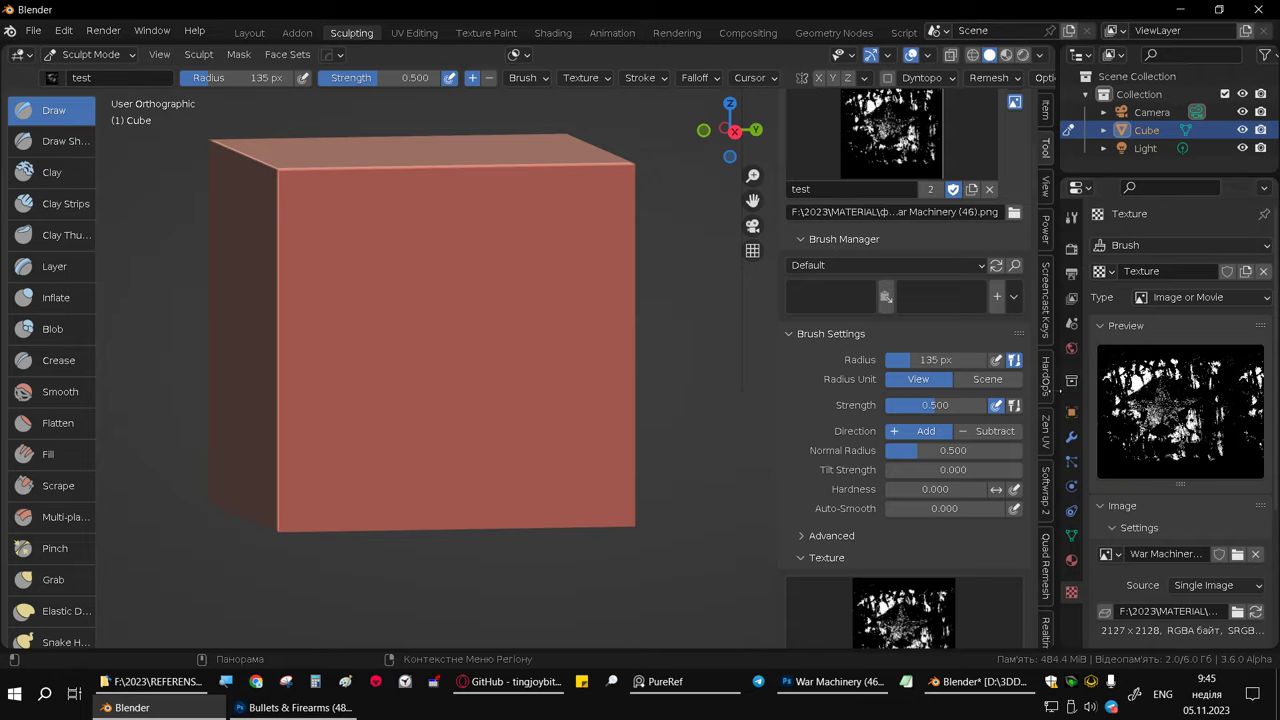
pyautogui.moveTo(455, 316)
pyautogui.mouseDown()
pyautogui.moveTo(636, 391)
pyautogui.moveTo(606, 363)
pyautogui.mouseUp()
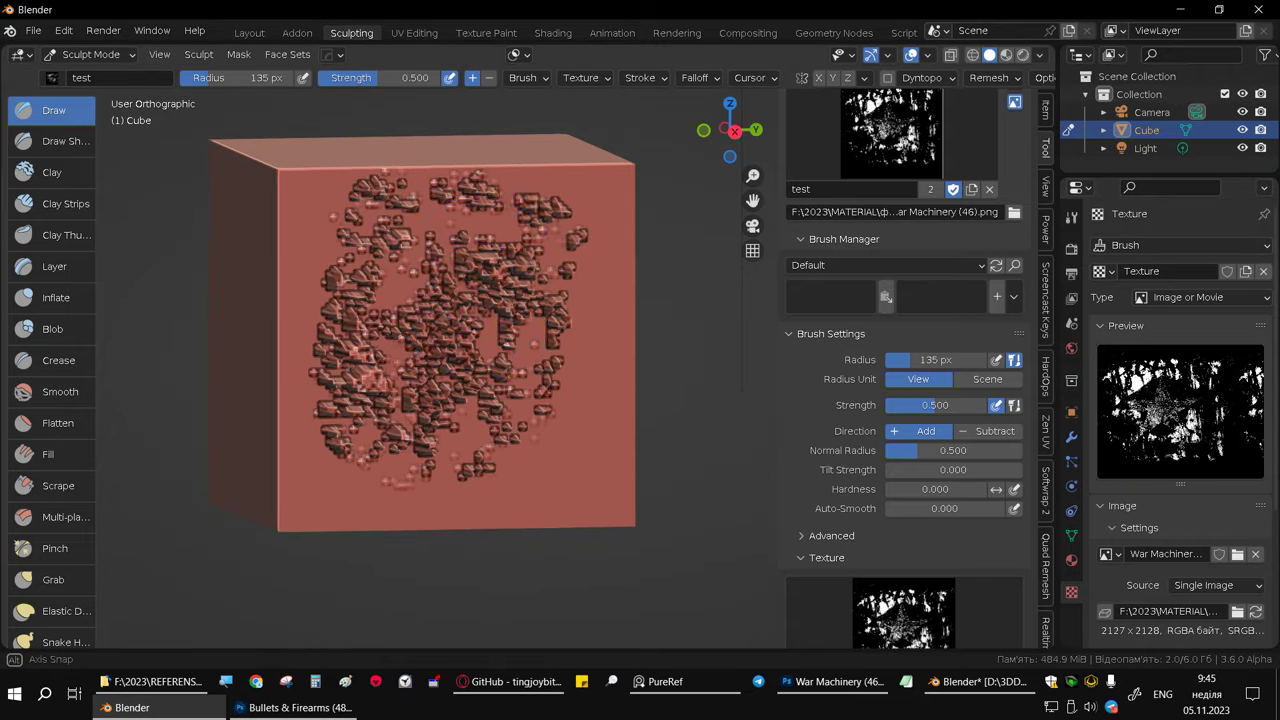
# Step: Undo the stamped relief and try a brush strength of 0.072
pyautogui.moveTo(606, 363)
pyautogui.mouseDown(button='middle')
pyautogui.moveTo(680, 360)
pyautogui.moveTo(514, 157)
pyautogui.mouseUp(button='middle')
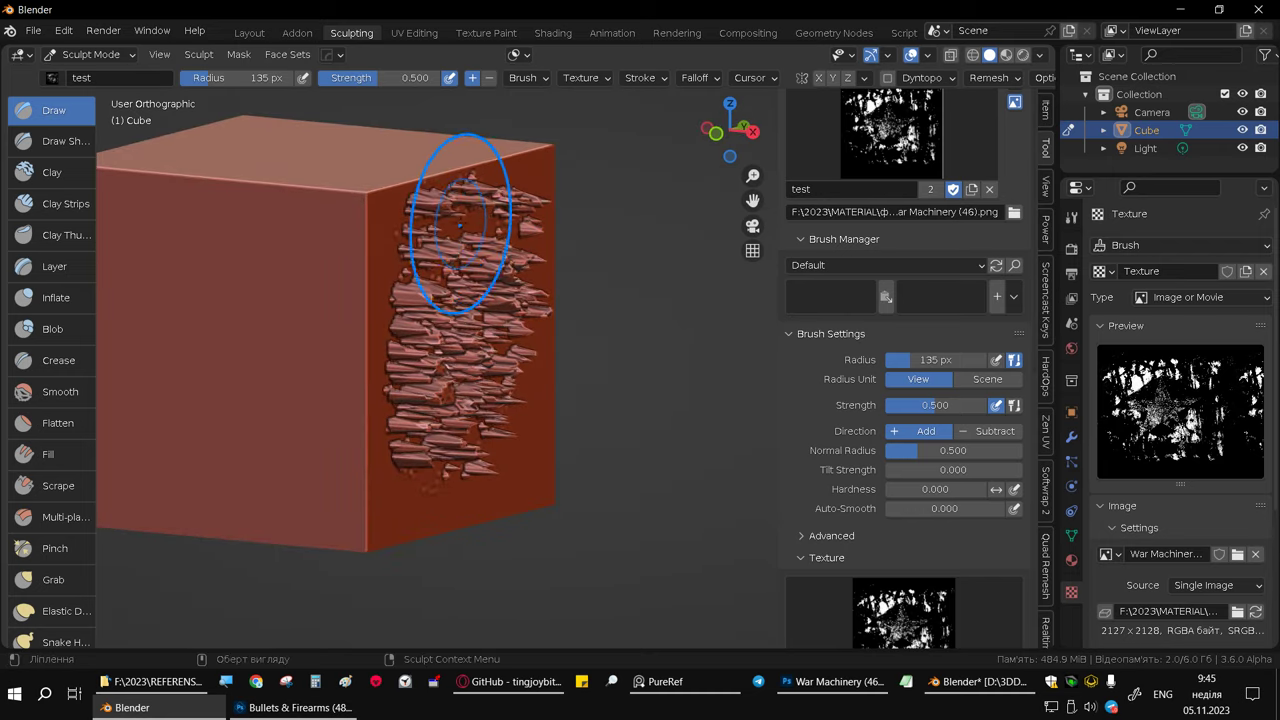
pyautogui.hotkey('ctrl', 'z')
pyautogui.moveTo(373, 80); pyautogui.dragTo(321, 80)
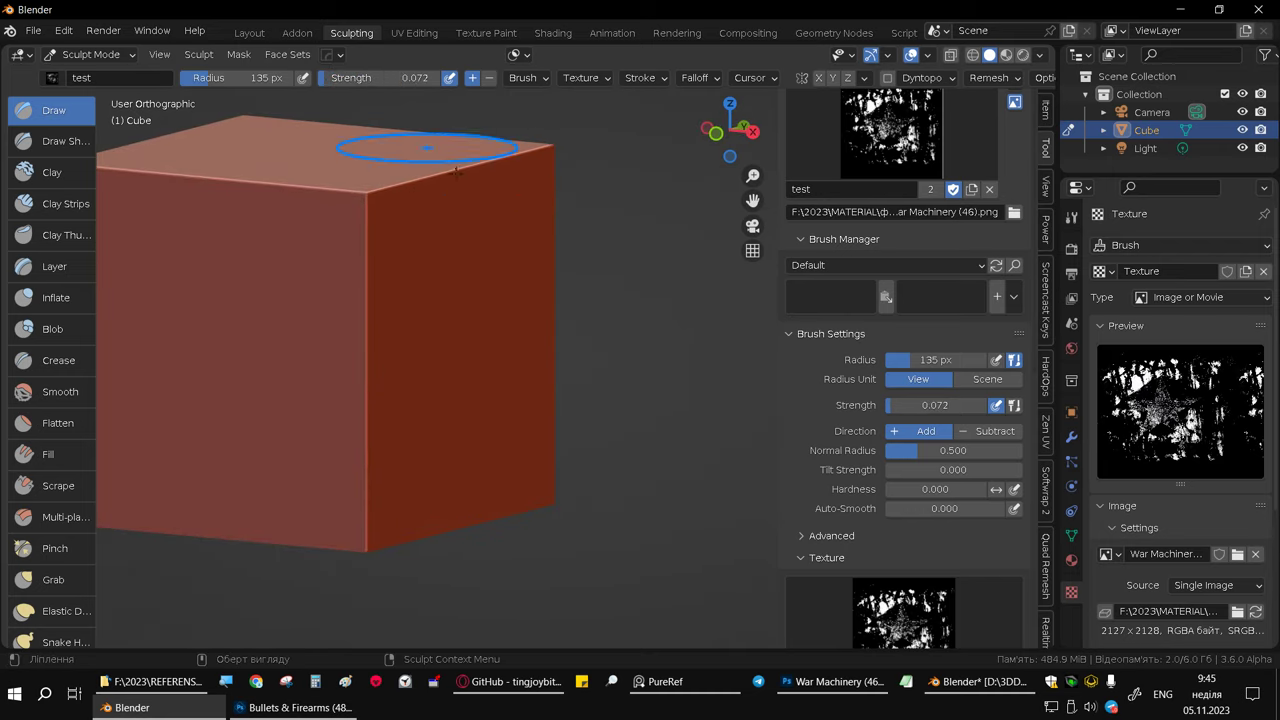
pyautogui.hotkey('shift', 'f')
pyautogui.click(613, 390)
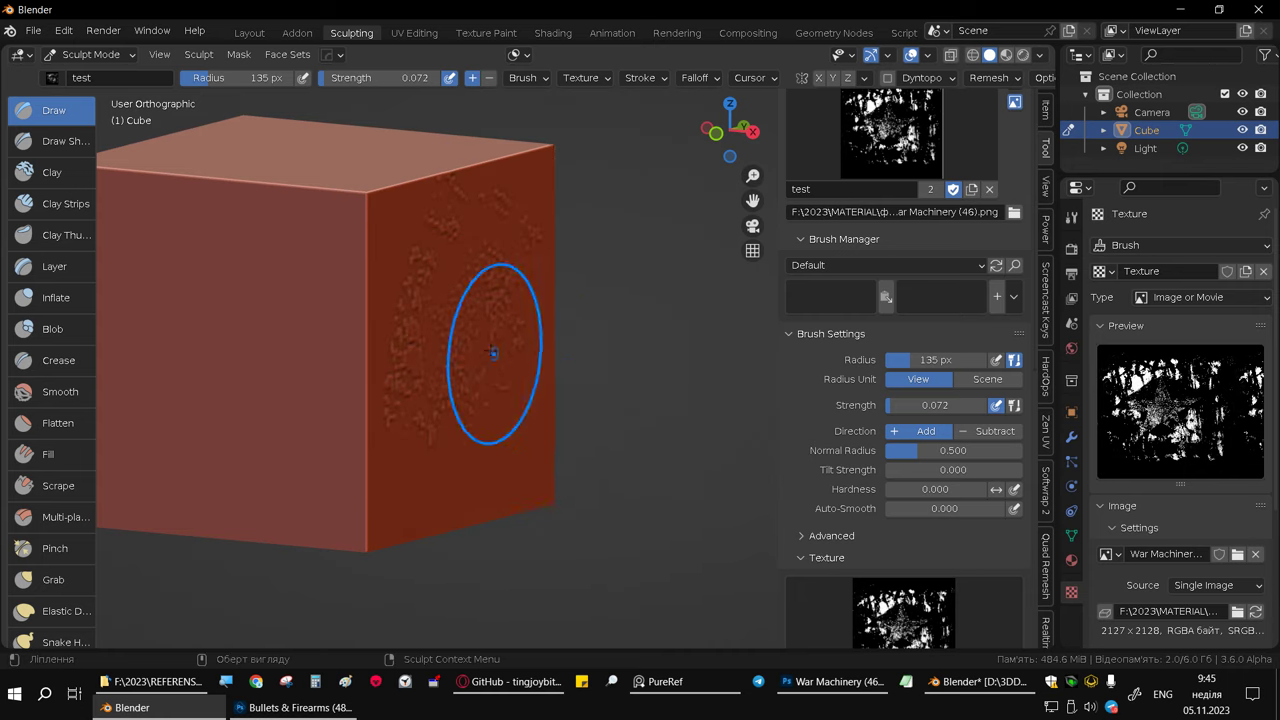
pyautogui.moveTo(491, 343); pyautogui.dragTo(371, 300, button='middle')
pyautogui.hotkey('ctrl', 'z')
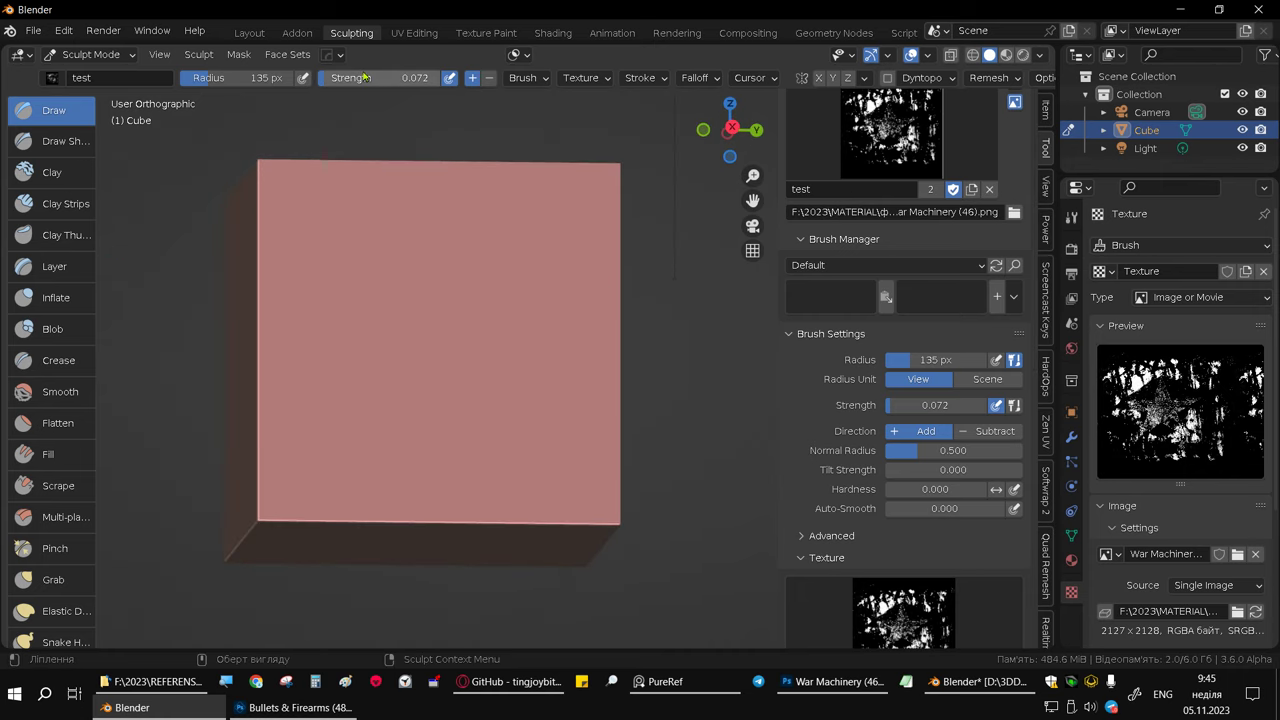
# Step: Set brush strength to 0.190, undo a test stamp, and begin adjusting voxel size
pyautogui.hotkey('shift', 'f')
pyautogui.click(360, 175)
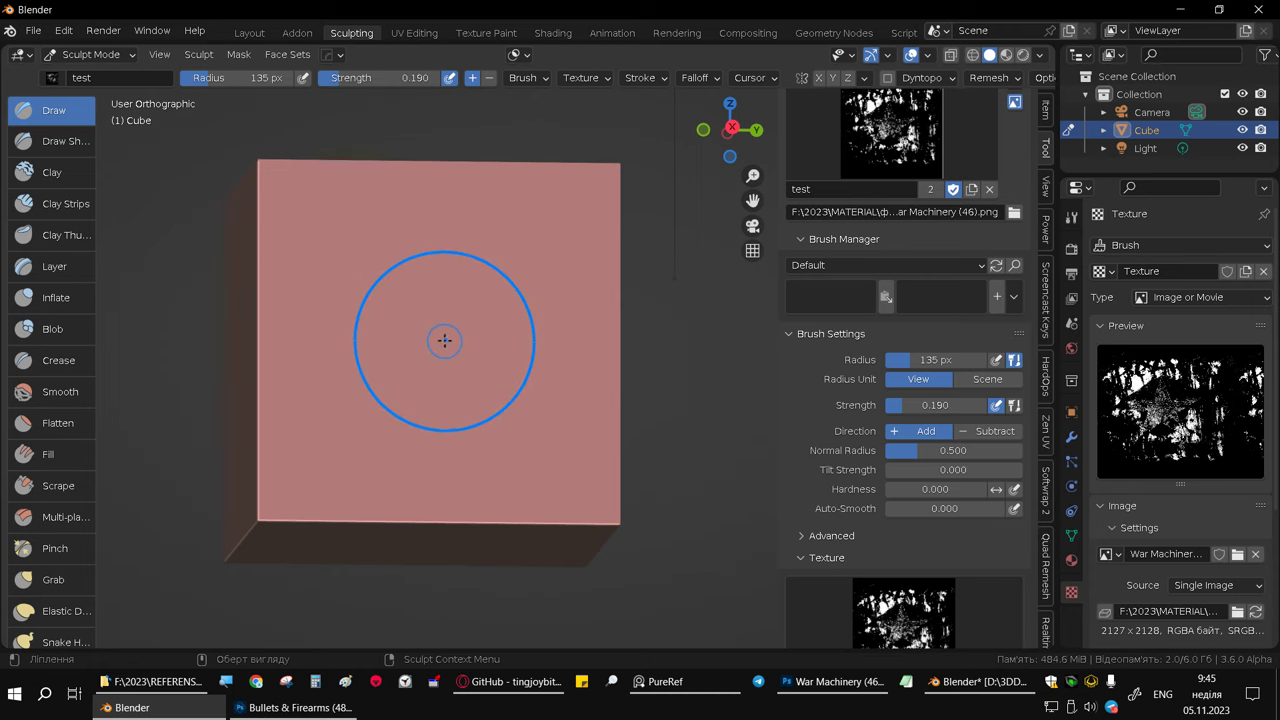
pyautogui.moveTo(443, 337); pyautogui.dragTo(591, 365)
pyautogui.hotkey('ctrl', 'z')
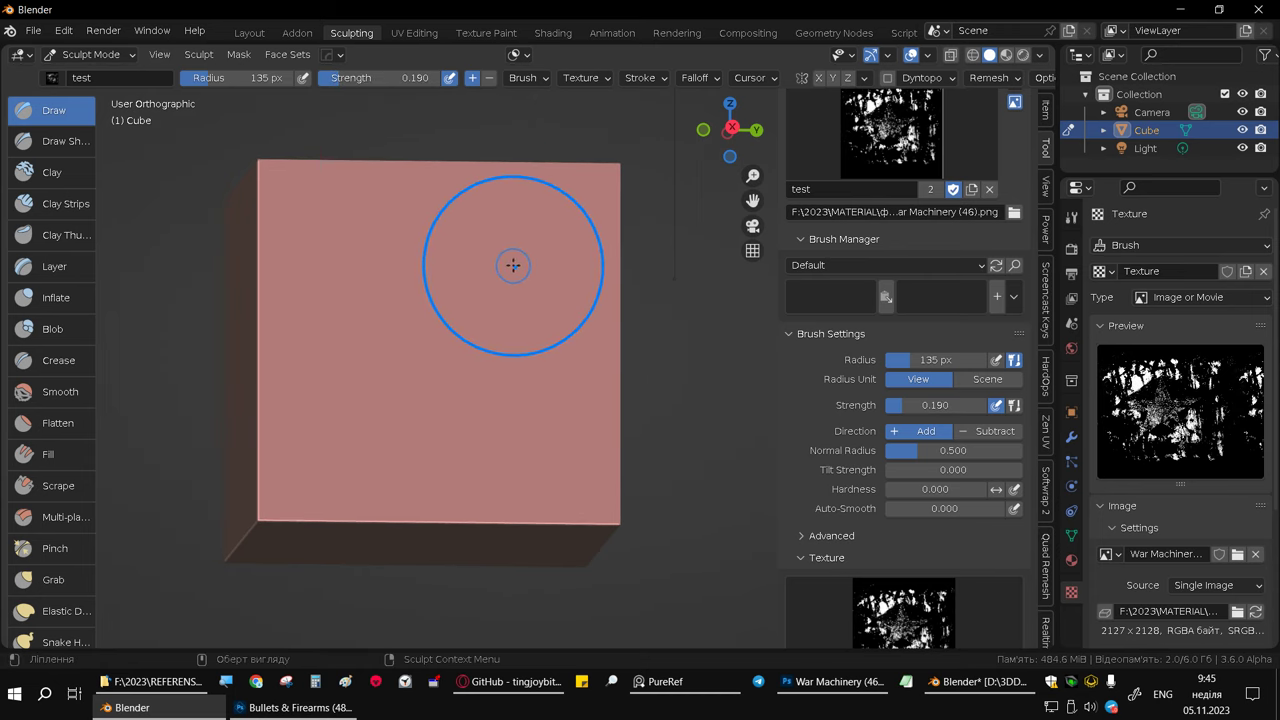
pyautogui.press('r')
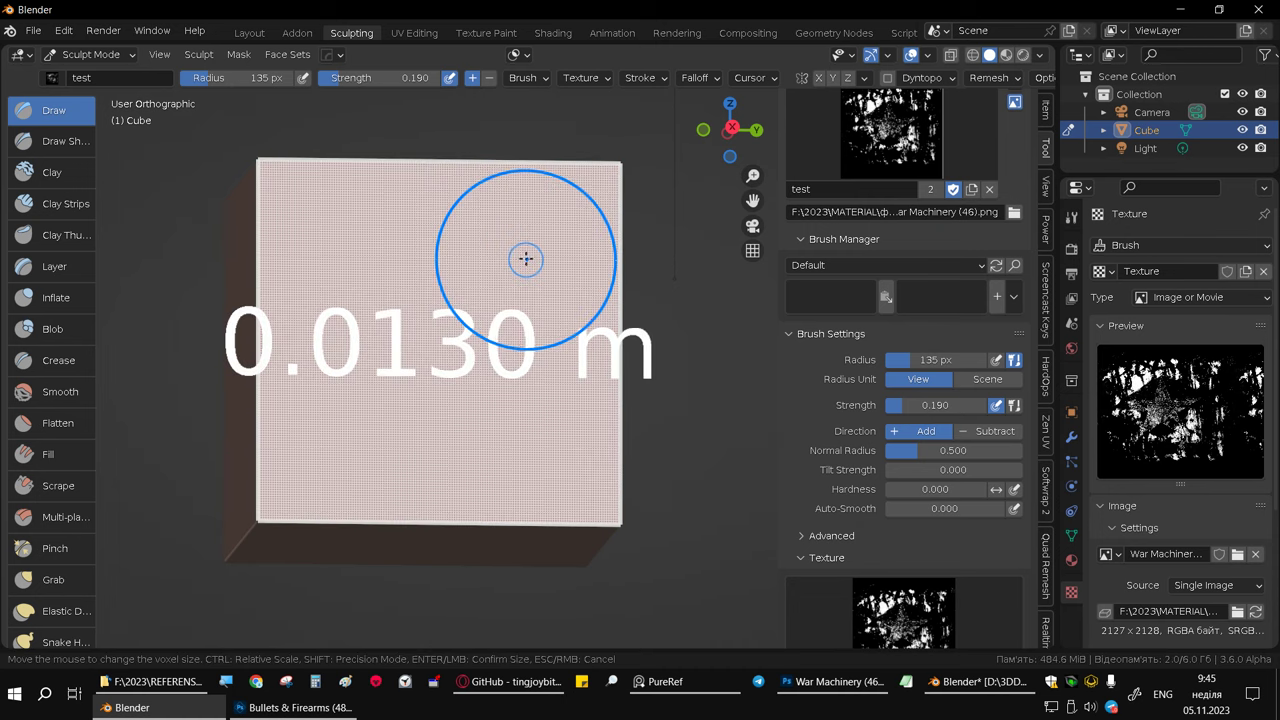
# Step: Confirm a 0.00750 m voxel size, stamp a test star relief, then undo it
pyautogui.click(533, 256)
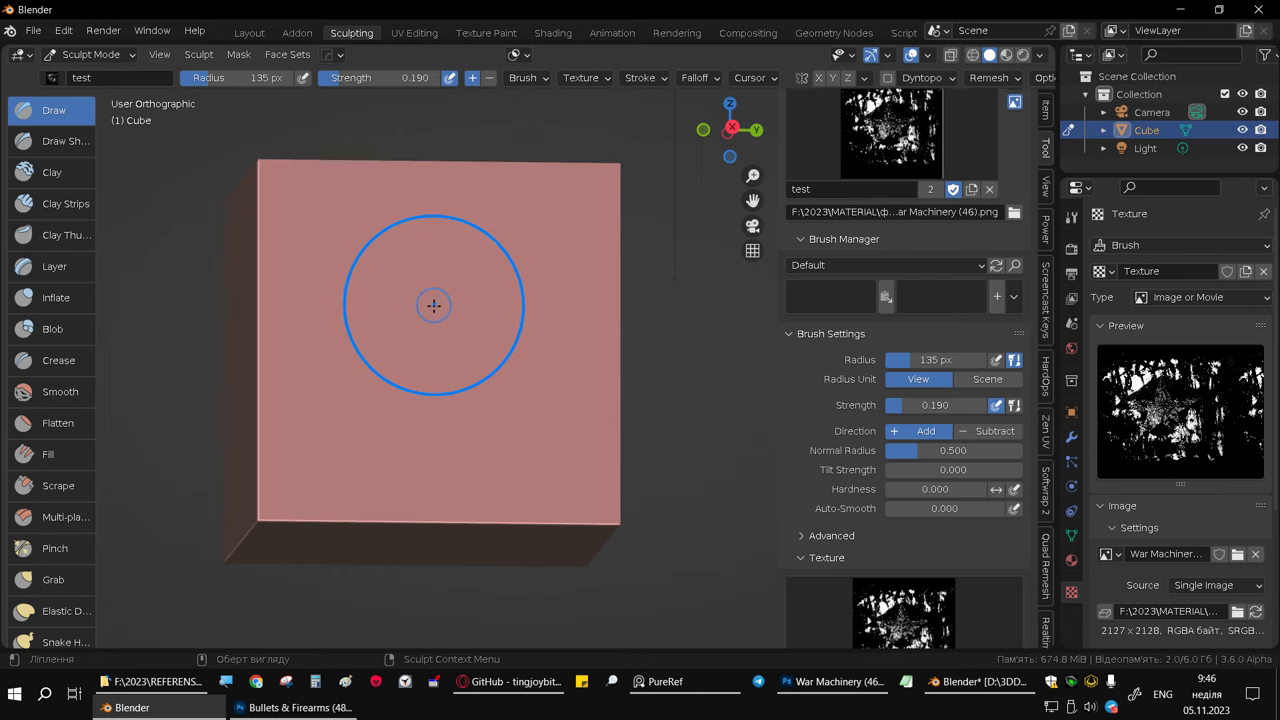
pyautogui.moveTo(440, 321); pyautogui.dragTo(589, 354)
pyautogui.moveTo(589, 354)
pyautogui.mouseDown(button='middle')
pyautogui.moveTo(540, 354)
pyautogui.moveTo(614, 300)
pyautogui.mouseUp(button='middle')
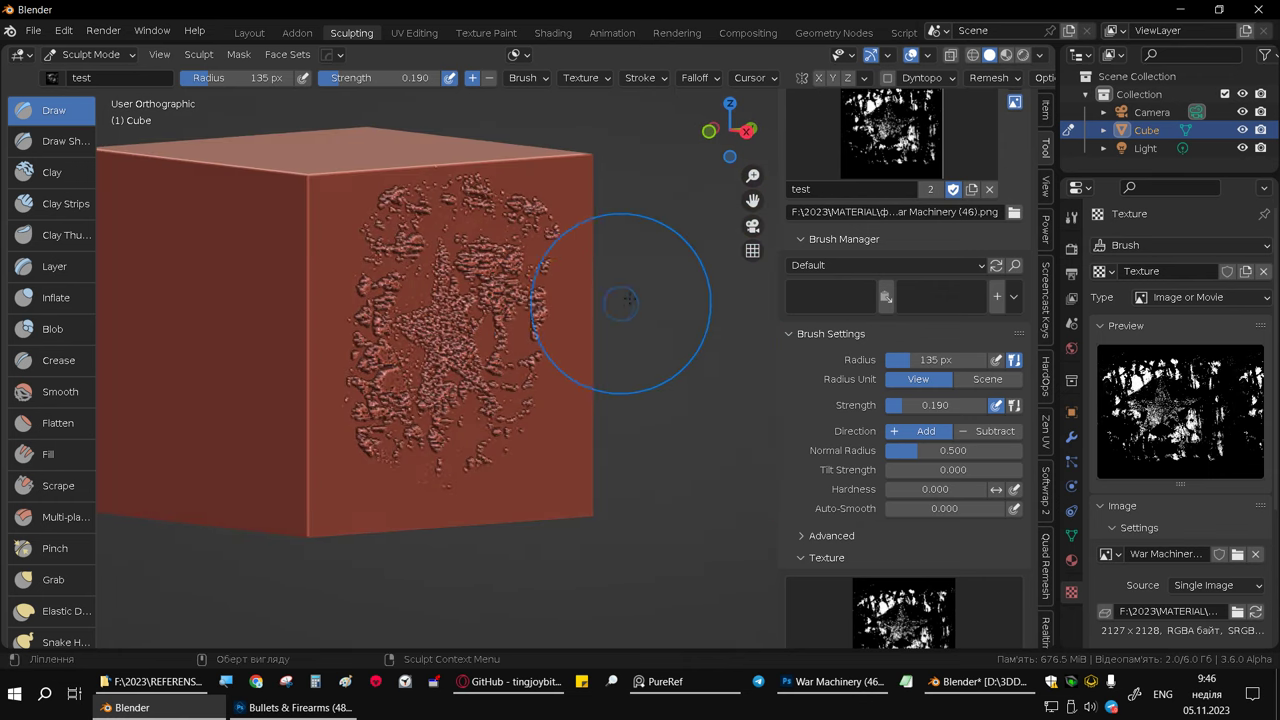
pyautogui.hotkey('ctrl', 'z')
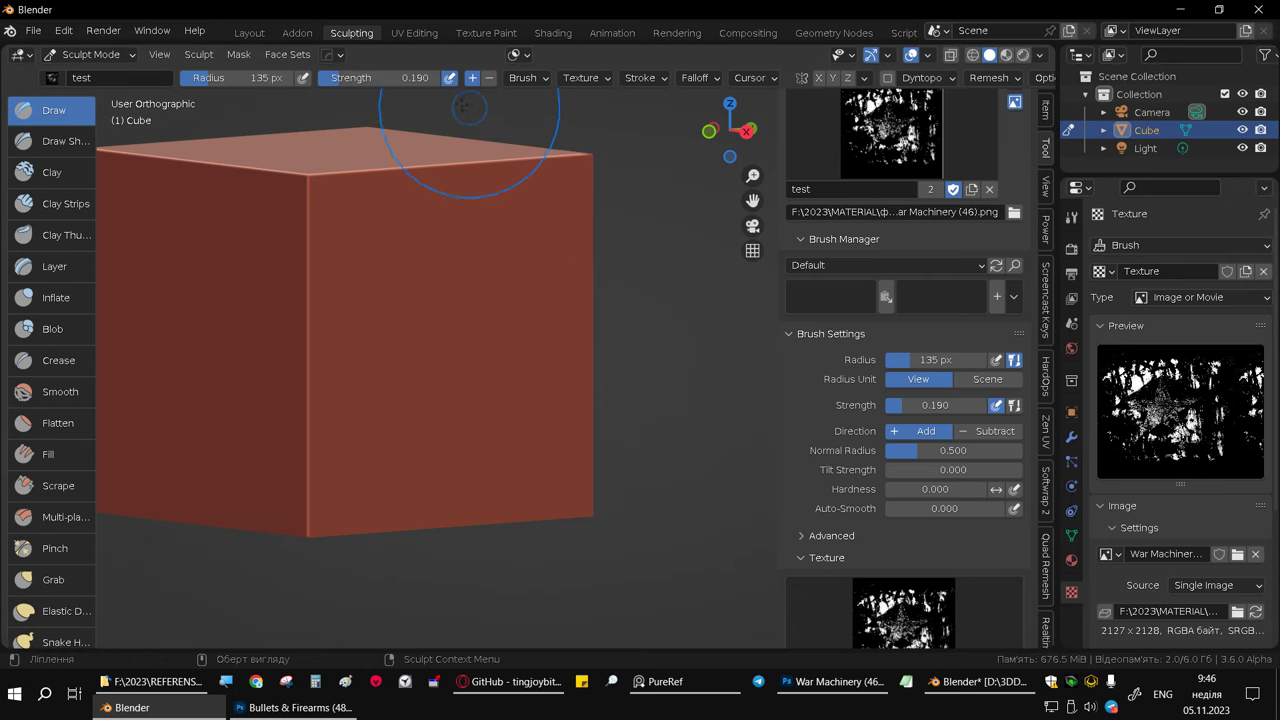
# Step: Switch the brush to Subtract and carve the star texture into the front face
pyautogui.click(489, 78)
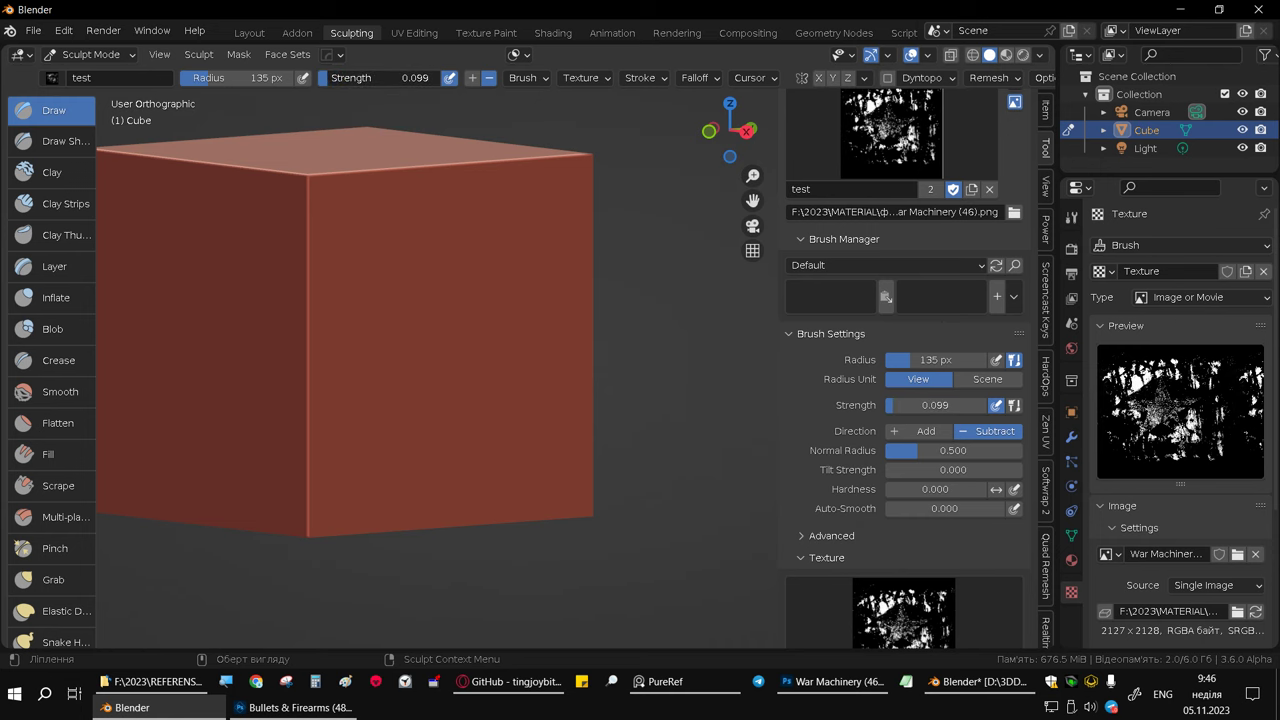
pyautogui.moveTo(470, 330); pyautogui.dragTo(538, 356)
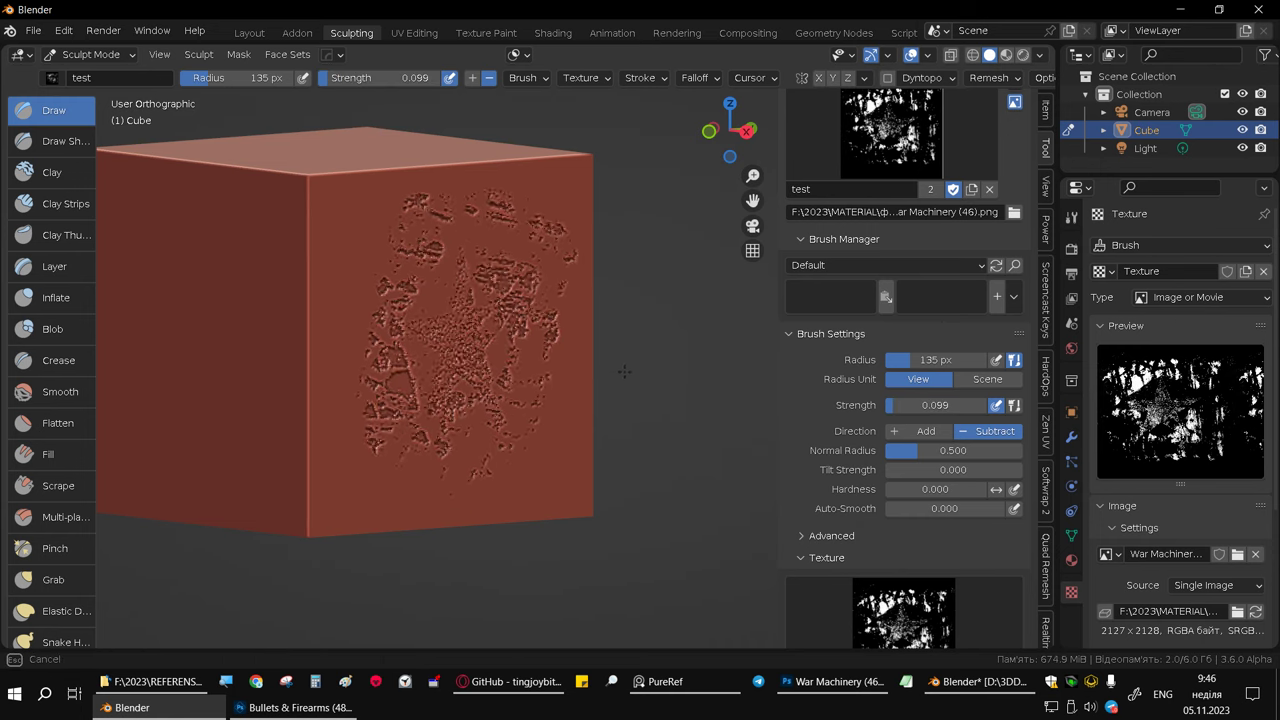
pyautogui.moveTo(624, 371)
pyautogui.mouseDown(button='middle')
pyautogui.moveTo(496, 339)
pyautogui.moveTo(524, 352)
pyautogui.mouseUp(button='middle')
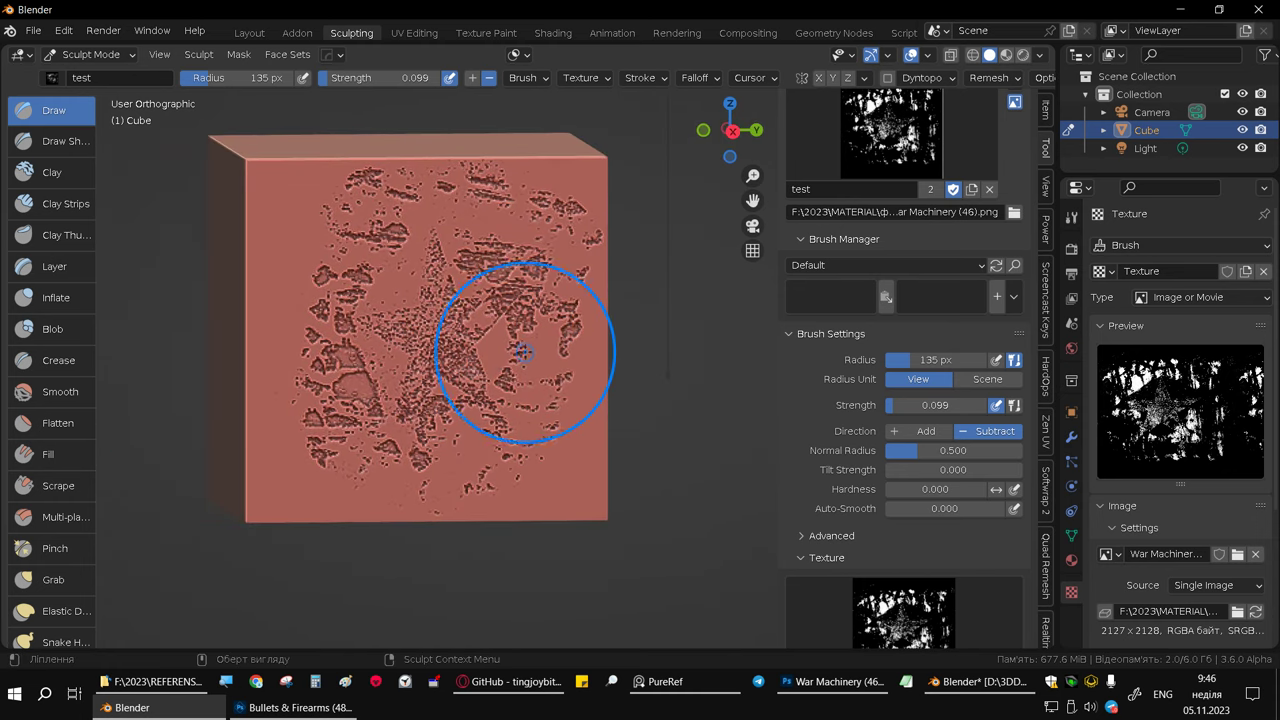
pyautogui.scroll(2, 524, 352)
pyautogui.scroll(2, 543, 337)
# Step: Orbit and zoom around the cube to inspect the carved star relief
pyautogui.moveTo(549, 337)
pyautogui.mouseDown(button='middle')
pyautogui.moveTo(500, 340)
pyautogui.moveTo(540, 337)
pyautogui.mouseUp(button='middle')
pyautogui.scroll(-2, 444, 295)
pyautogui.moveTo(444, 295)
pyautogui.mouseDown(button='middle')
pyautogui.moveTo(490, 298)
pyautogui.moveTo(557, 257)
pyautogui.mouseUp(button='middle')
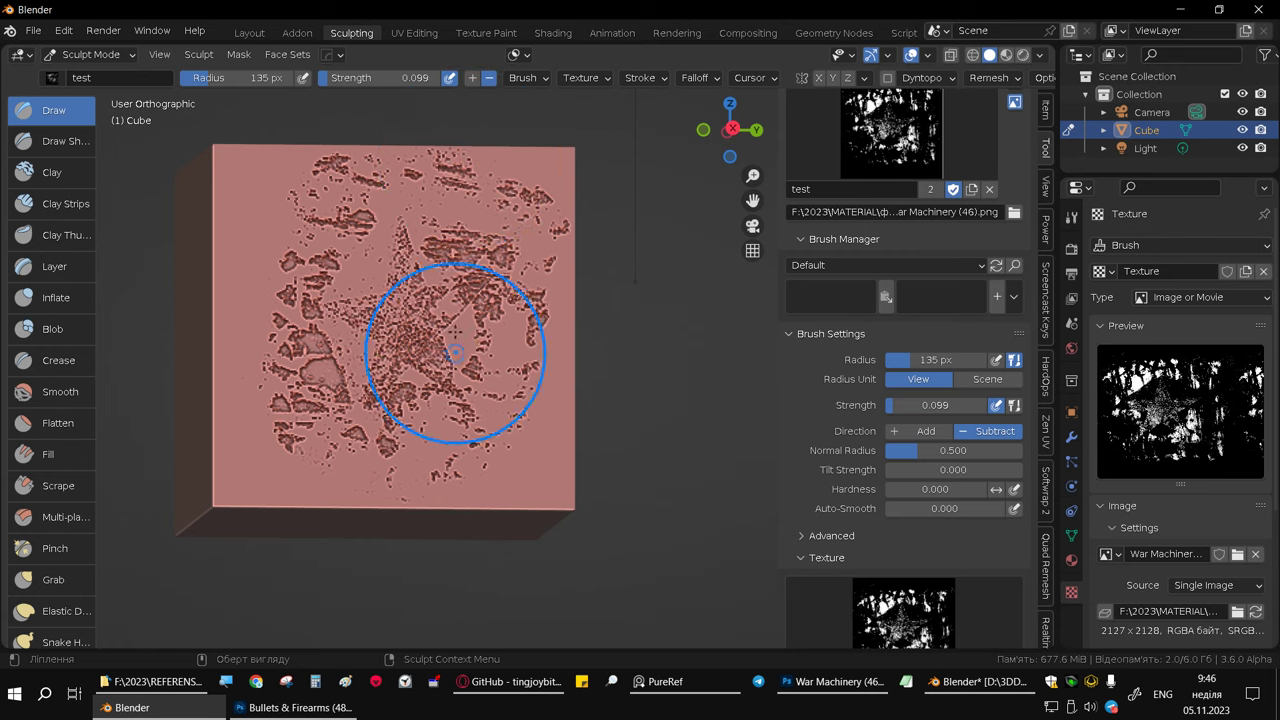
pyautogui.moveTo(428, 228)
pyautogui.mouseDown(button='middle')
pyautogui.moveTo(440, 232)
pyautogui.moveTo(454, 317)
pyautogui.mouseUp(button='middle')
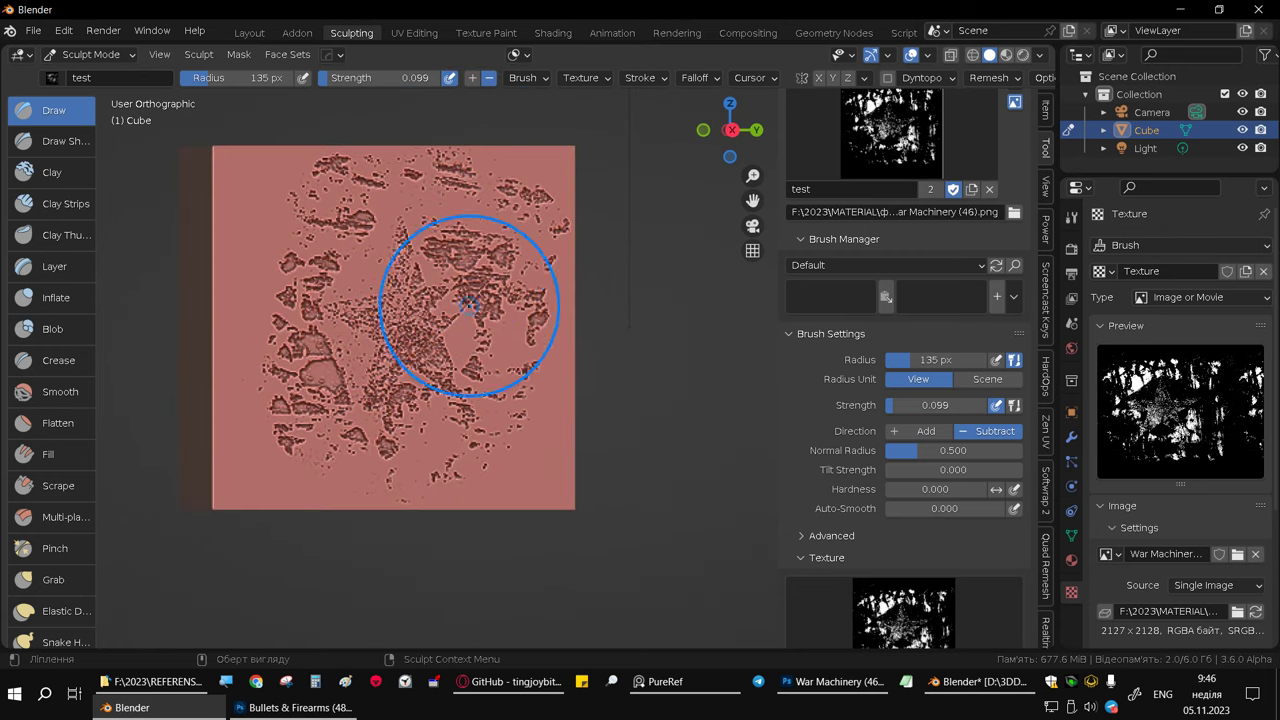
pyautogui.scroll(2, 443, 380)
pyautogui.scroll(2, 443, 386)
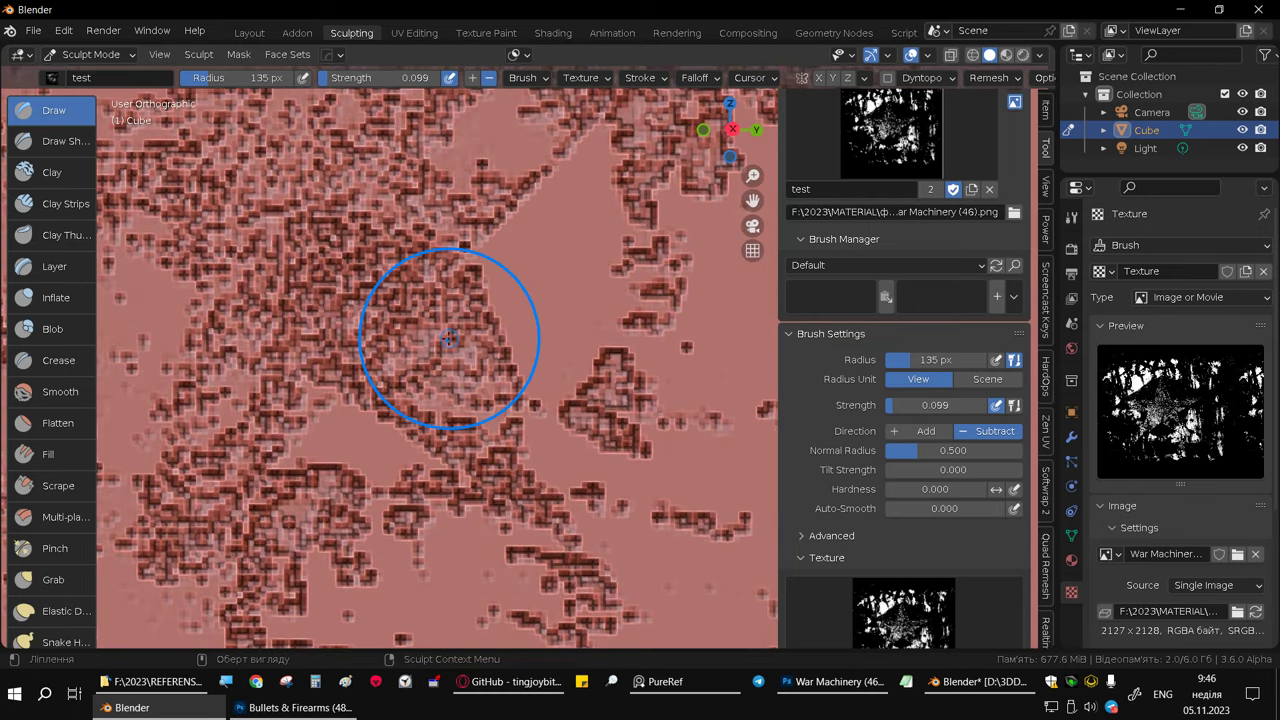
pyautogui.scroll(-5, 443, 371)
pyautogui.moveTo(443, 371)
pyautogui.mouseDown(button='middle')
pyautogui.moveTo(430, 333)
pyautogui.moveTo(405, 323)
pyautogui.mouseUp(button='middle')
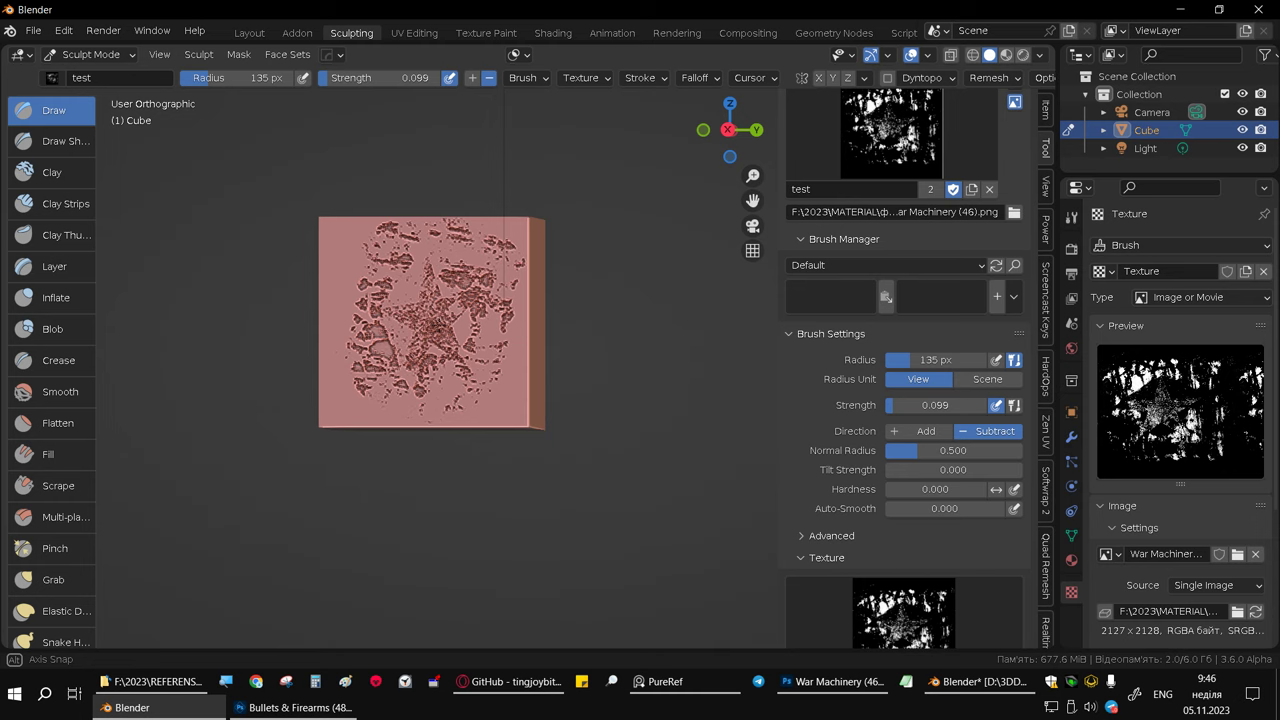
pyautogui.scroll(2, 451, 337)
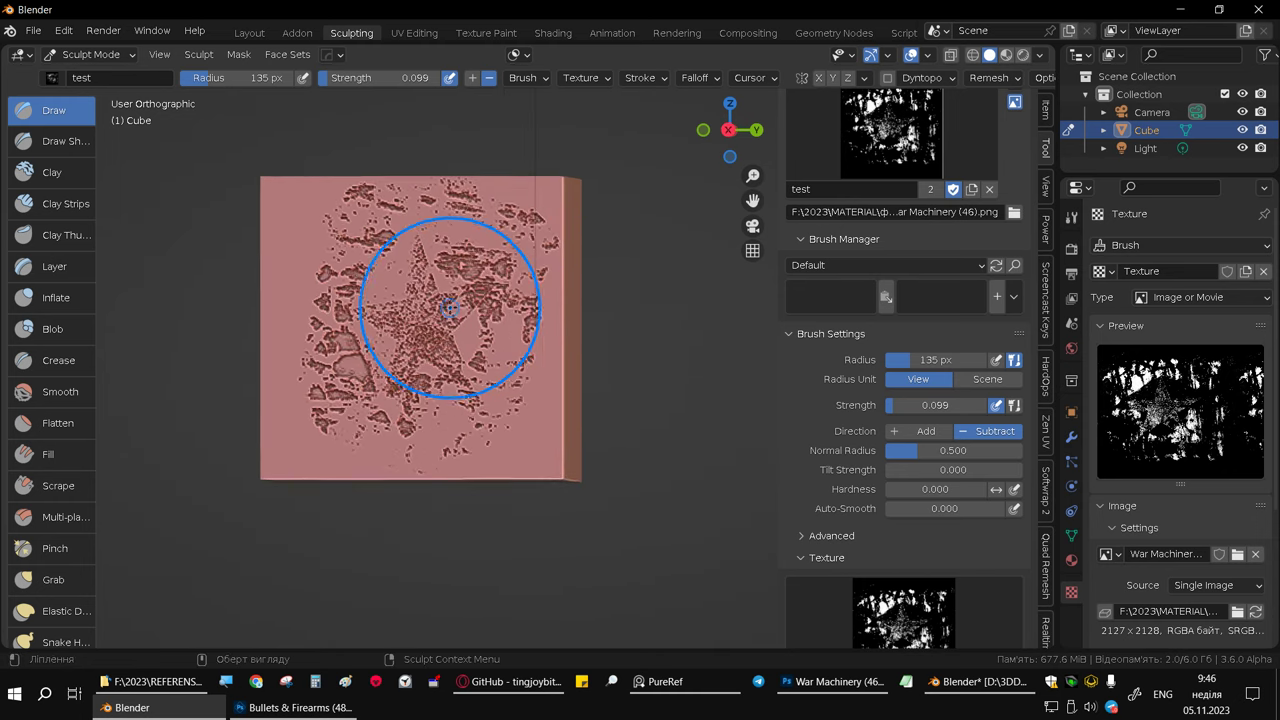
pyautogui.scroll(2, 433, 327)
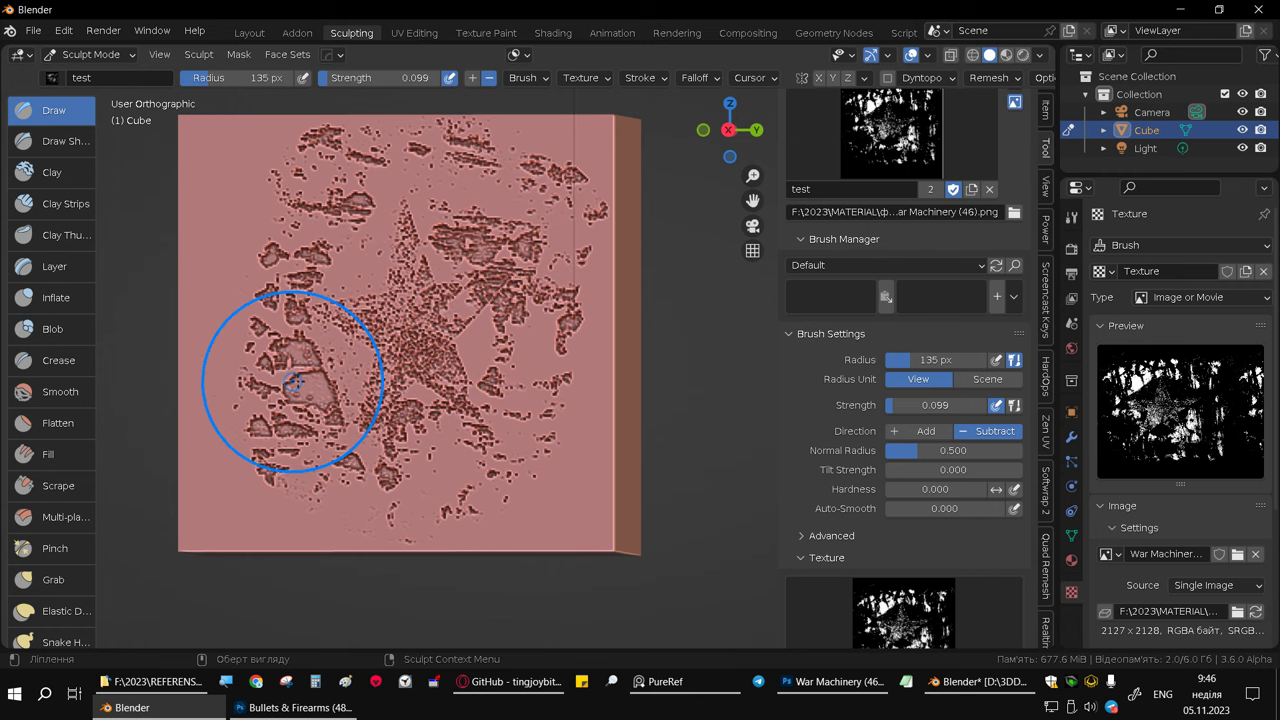
pyautogui.moveTo(463, 243); pyautogui.dragTo(544, 121, button='middle')
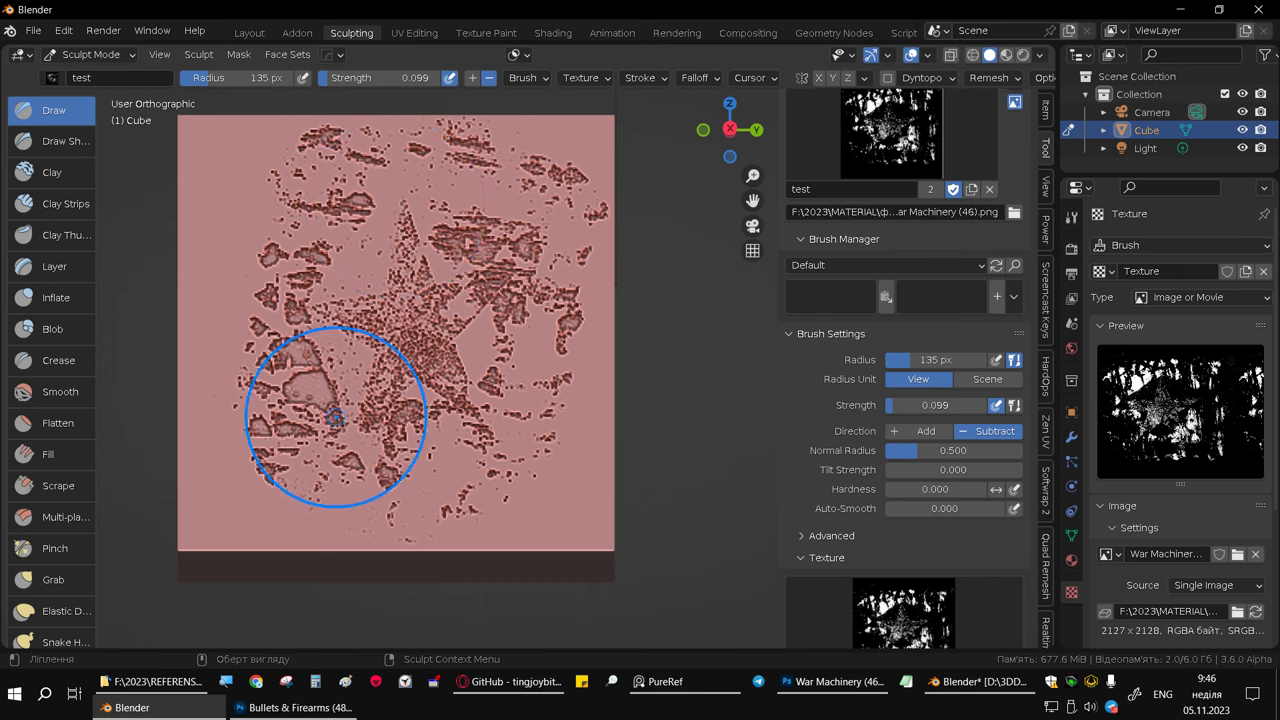
pyautogui.moveTo(497, 271); pyautogui.dragTo(683, 313, button='middle')
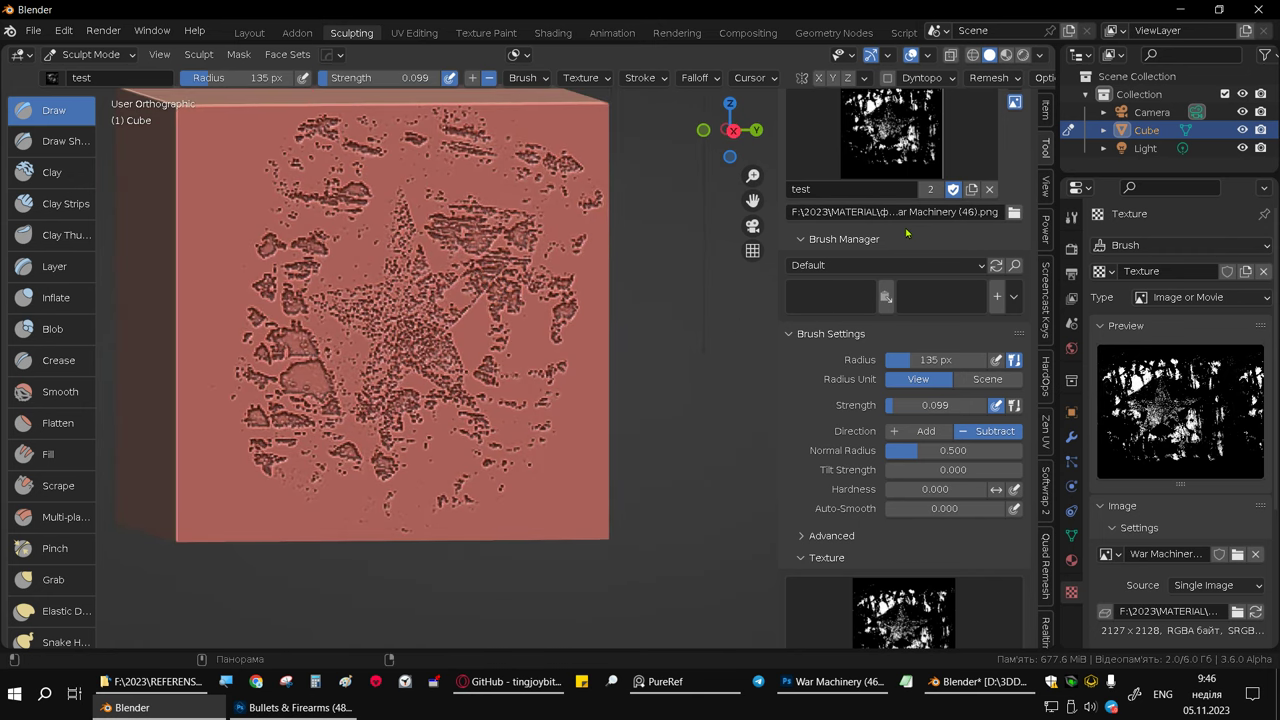
# Step: Switch the Brush Manager category to Current File
pyautogui.click(816, 266)
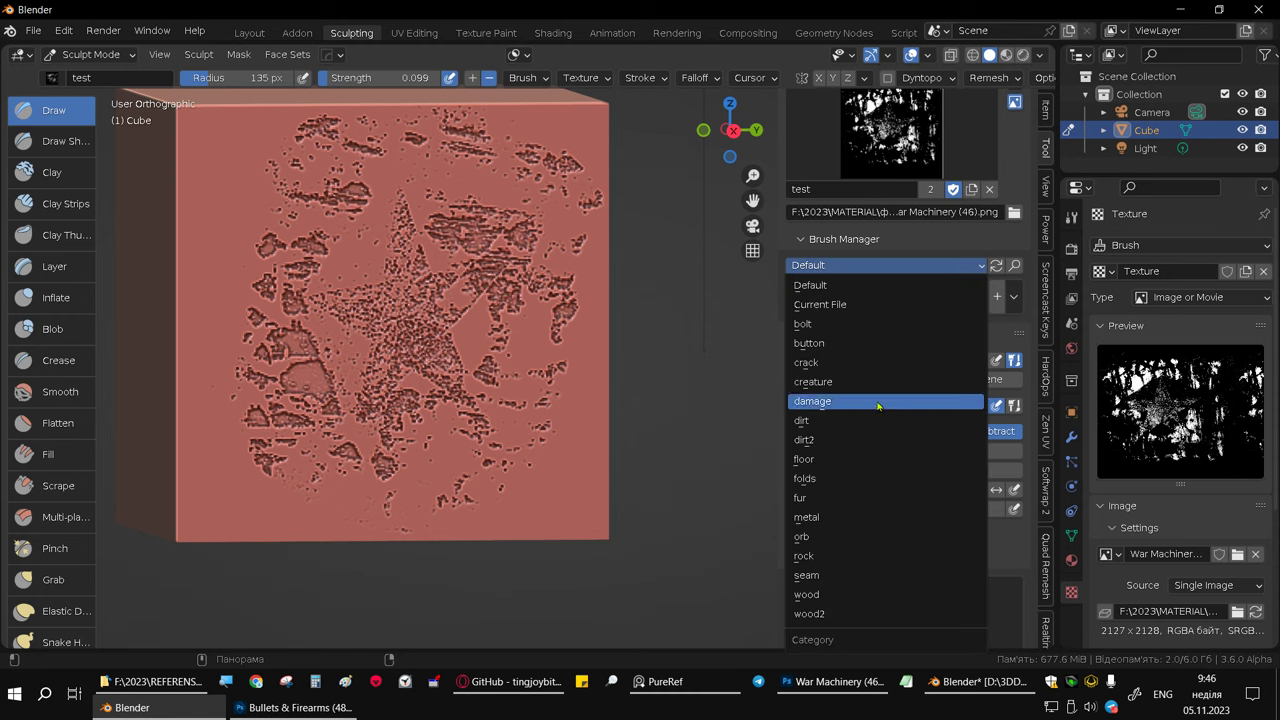
pyautogui.click(849, 305)
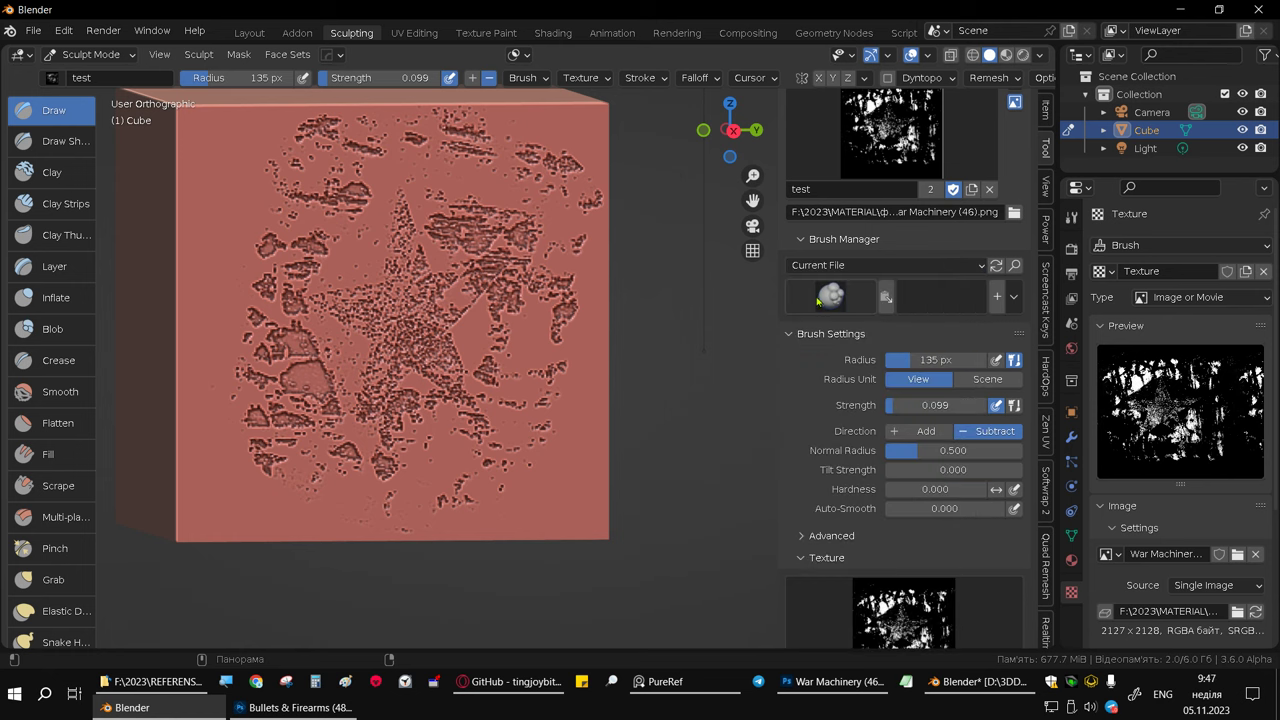
pyautogui.click(818, 300)
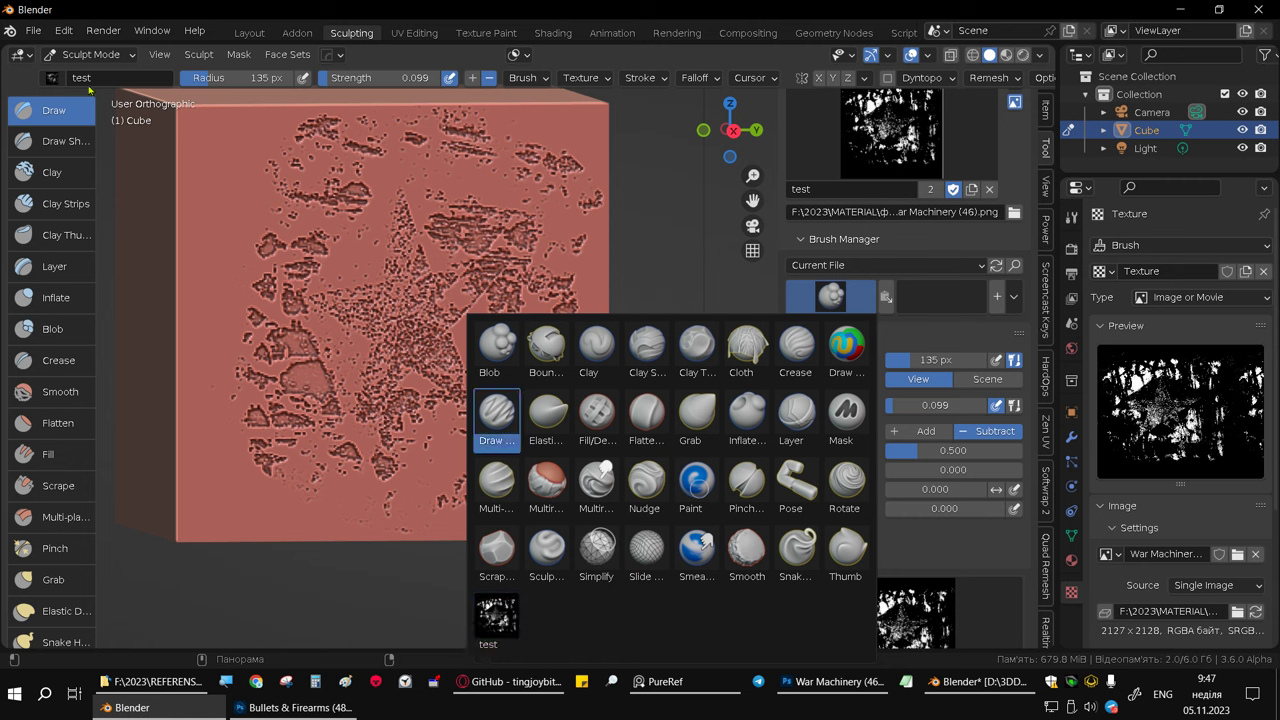
pyautogui.click(33, 30)
pyautogui.click(33, 30)
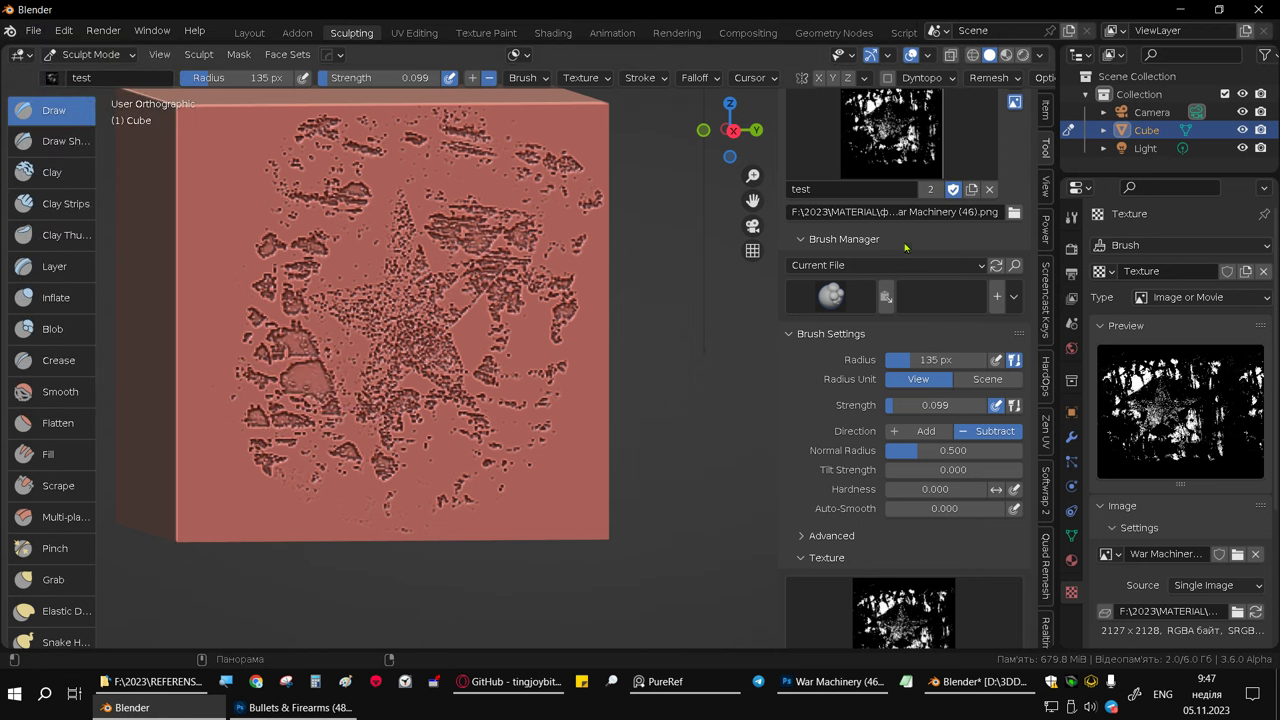
# Step: Pick the test brush from the thumbnail grid and open the manager's action list
pyautogui.click(834, 302)
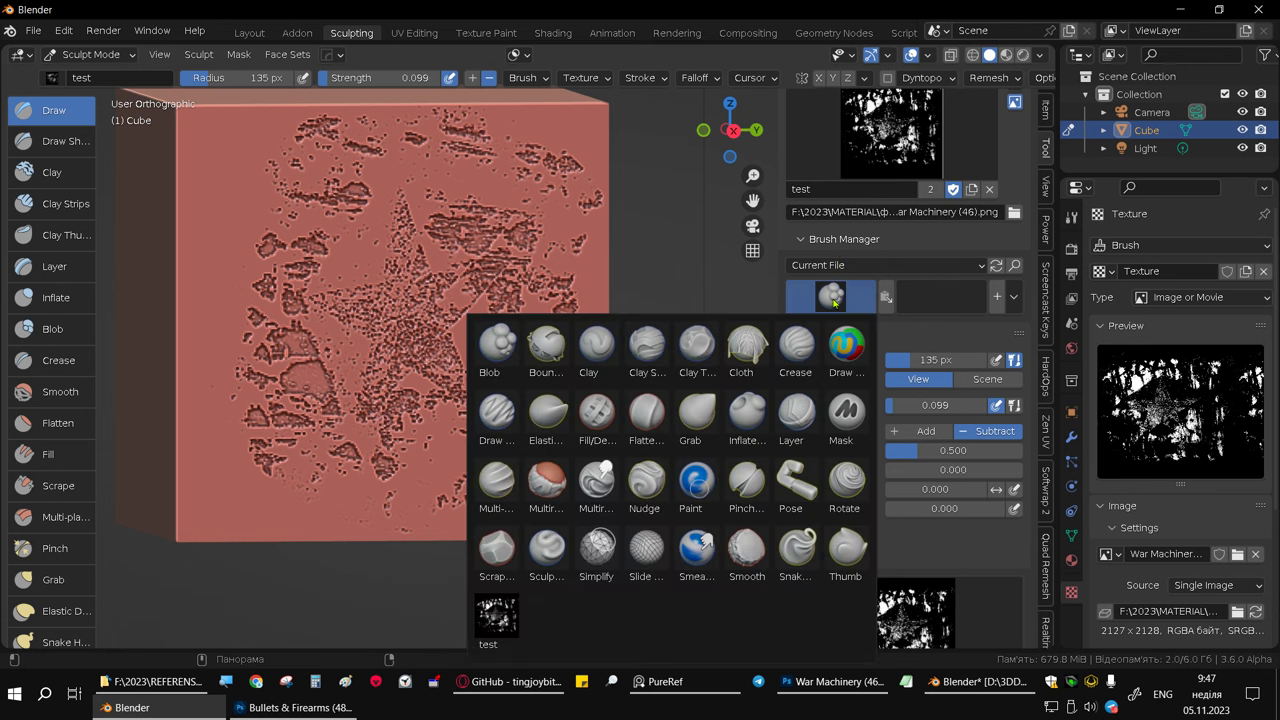
pyautogui.click(507, 622)
pyautogui.click(1014, 296)
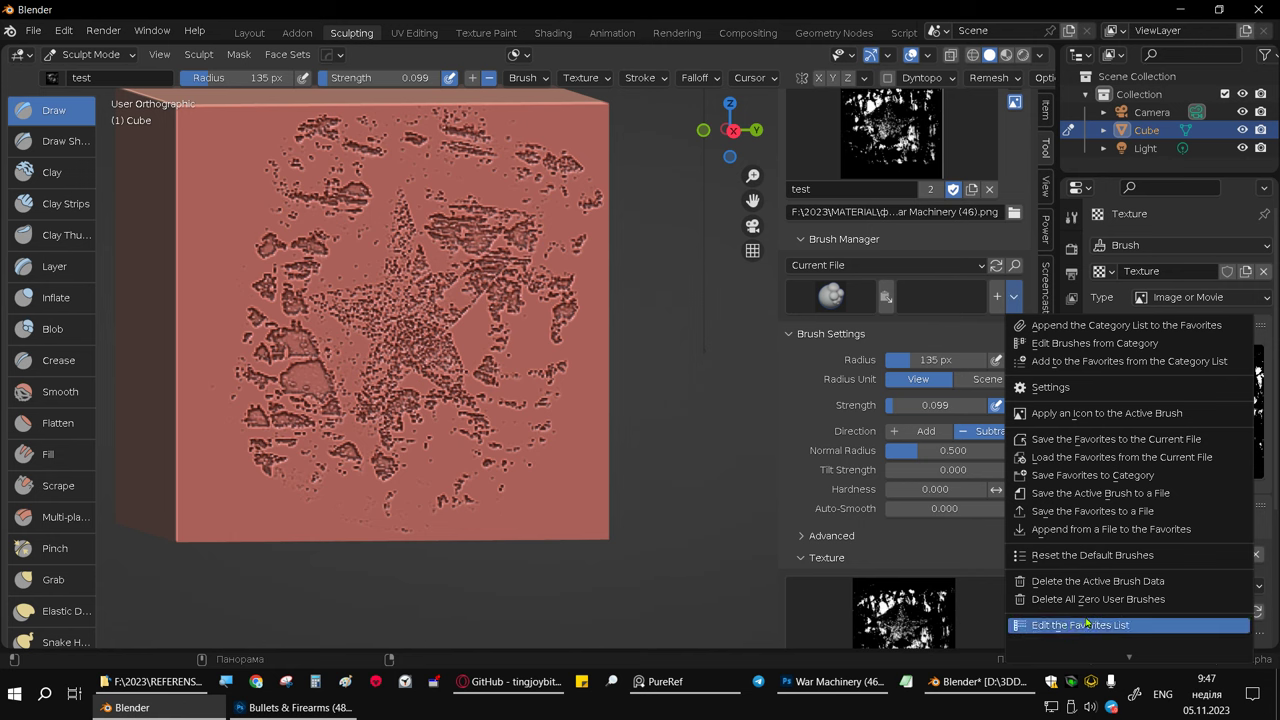
pyautogui.scroll(-1, 1090, 626)
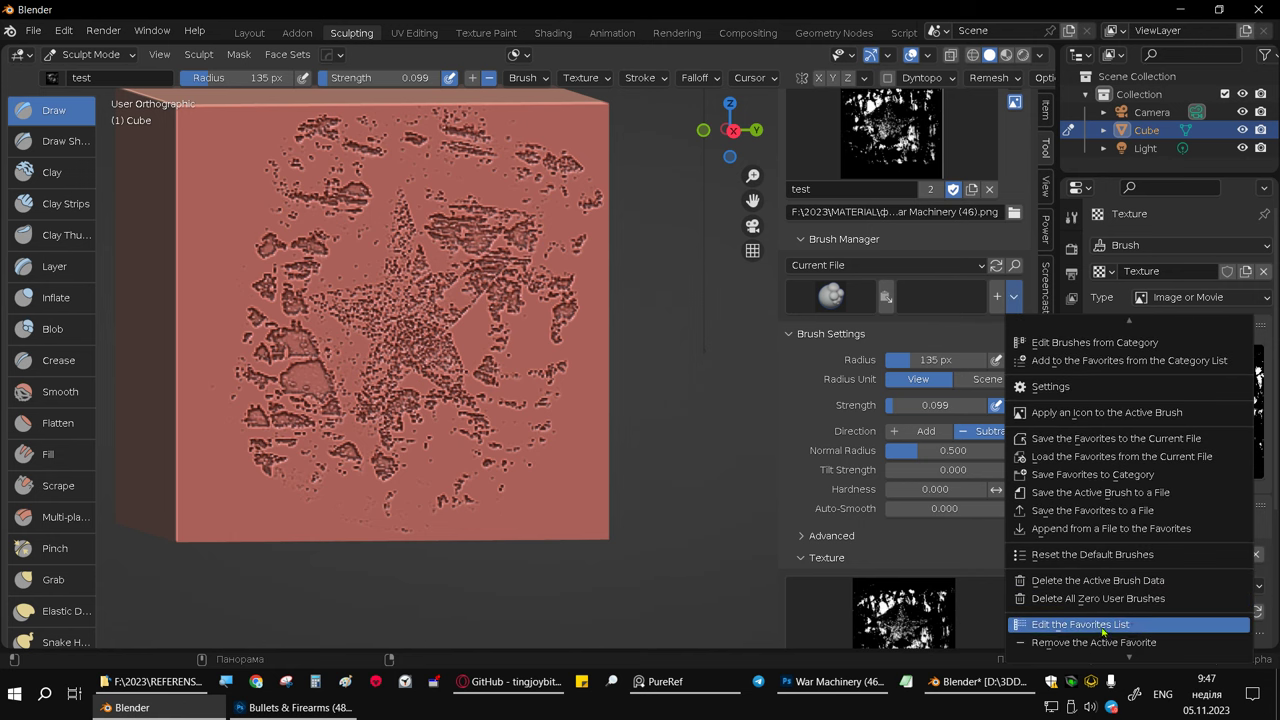
pyautogui.scroll(-1, 1080, 650)
pyautogui.scroll(2, 1110, 615)
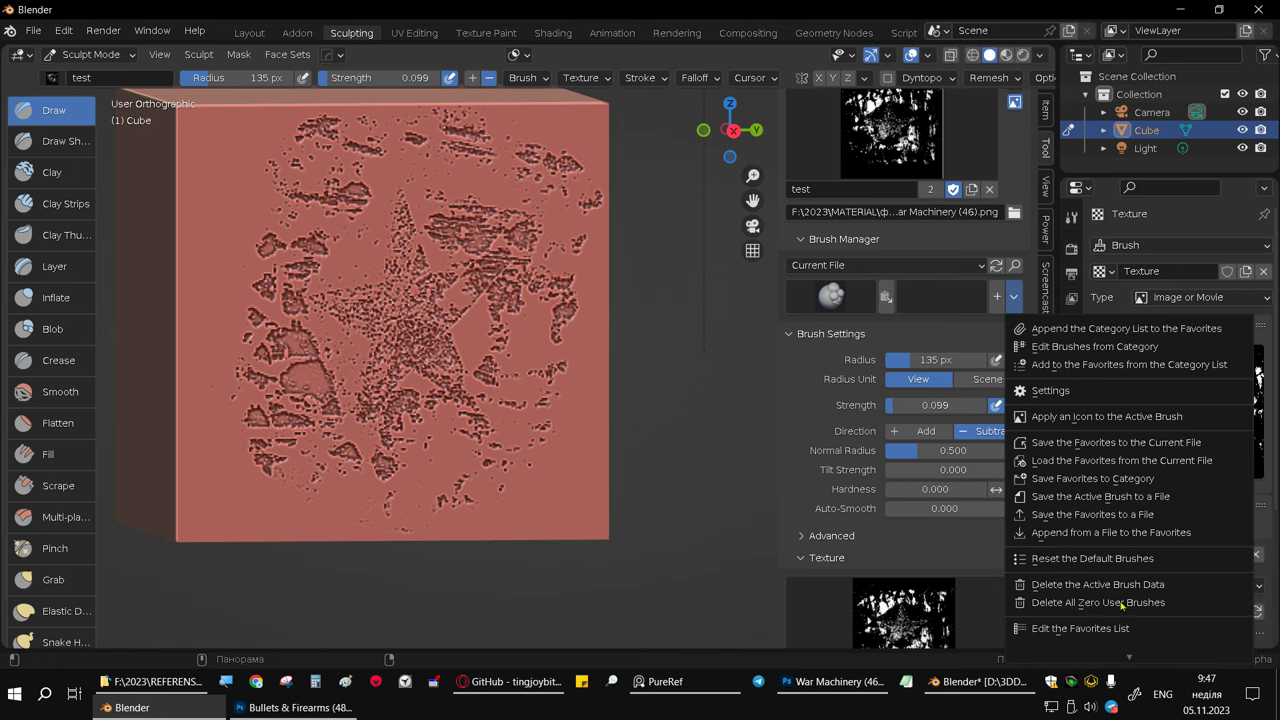
pyautogui.scroll(-1, 1088, 634)
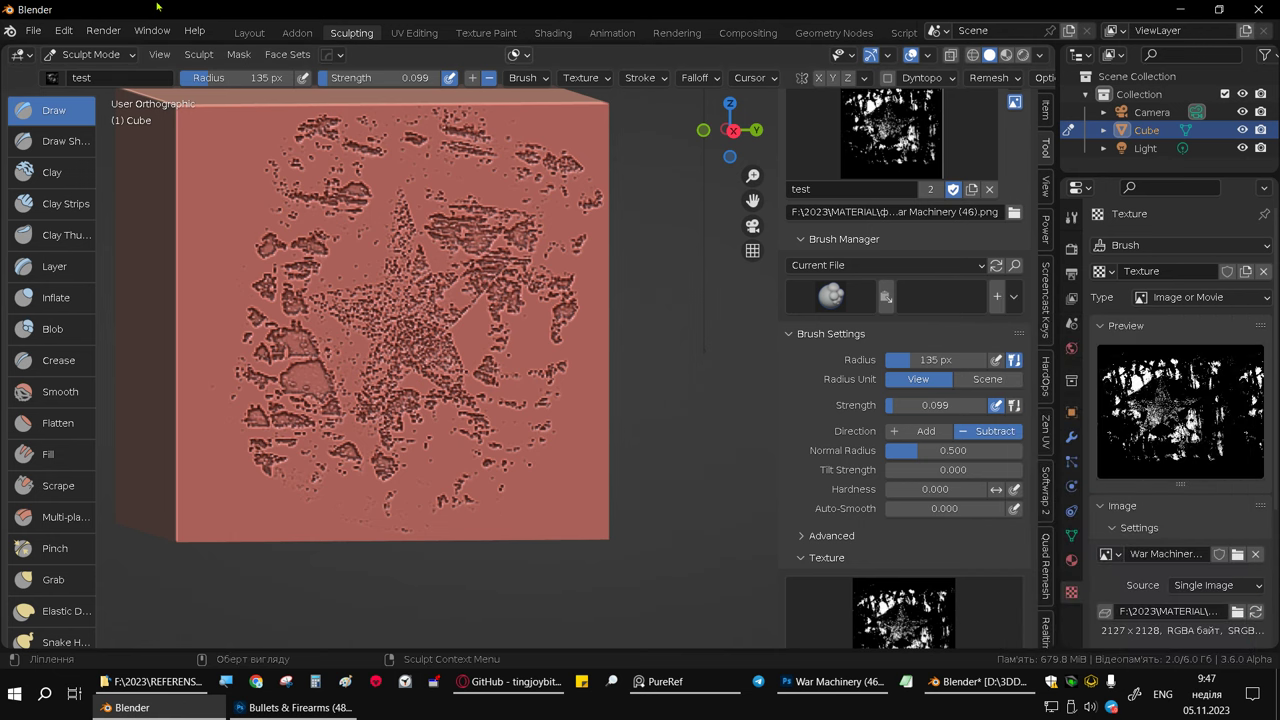
pyautogui.scroll(-2, 1003, 310)
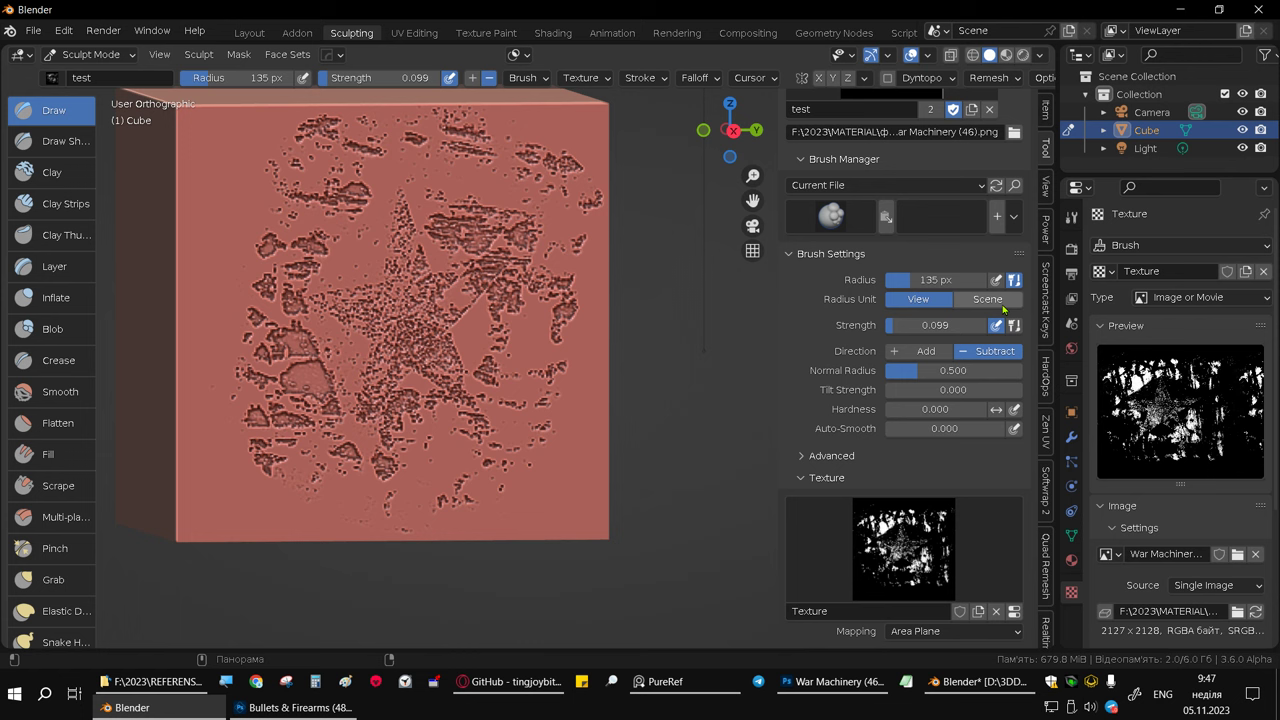
pyautogui.click(1014, 216)
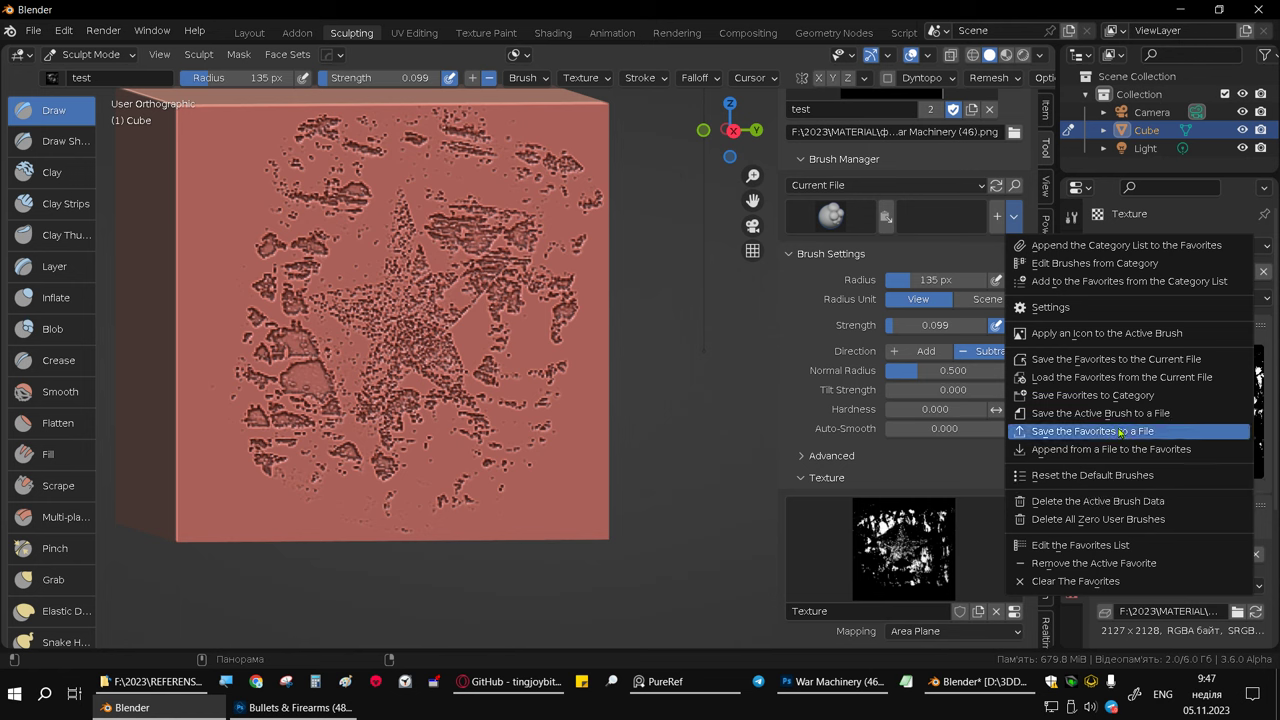
pyautogui.click(1137, 257)
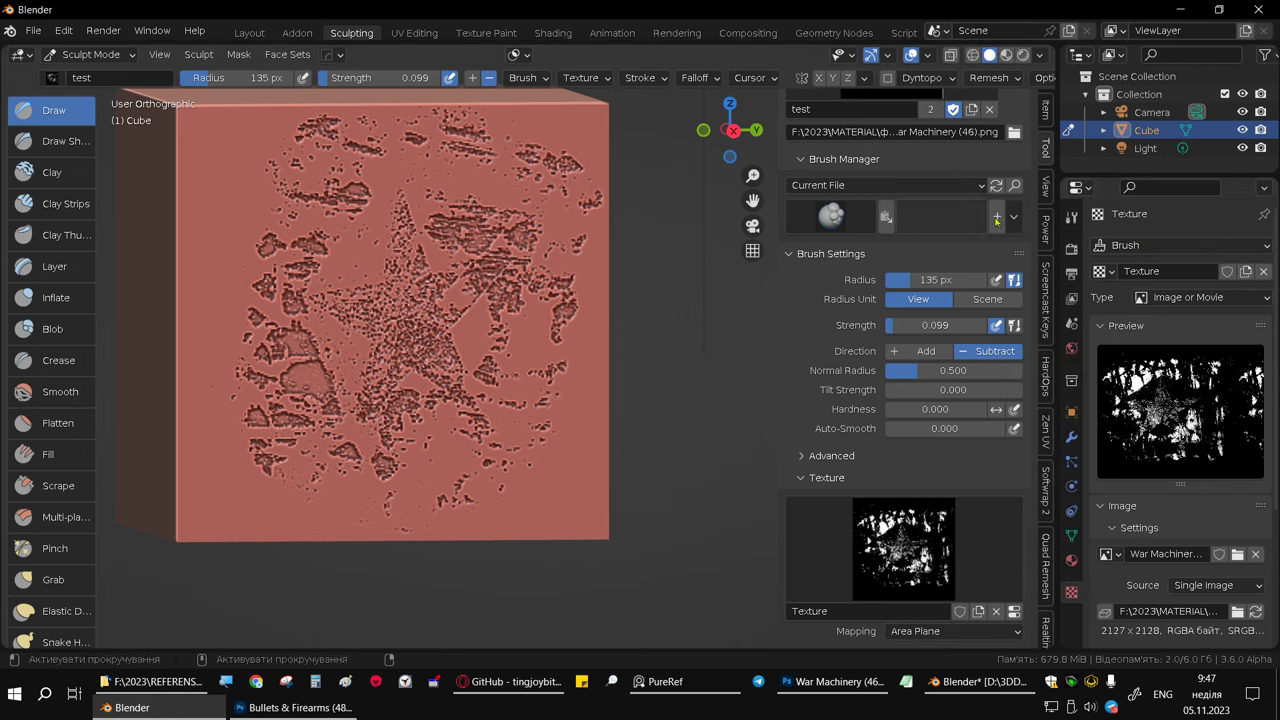
pyautogui.click(1013, 217)
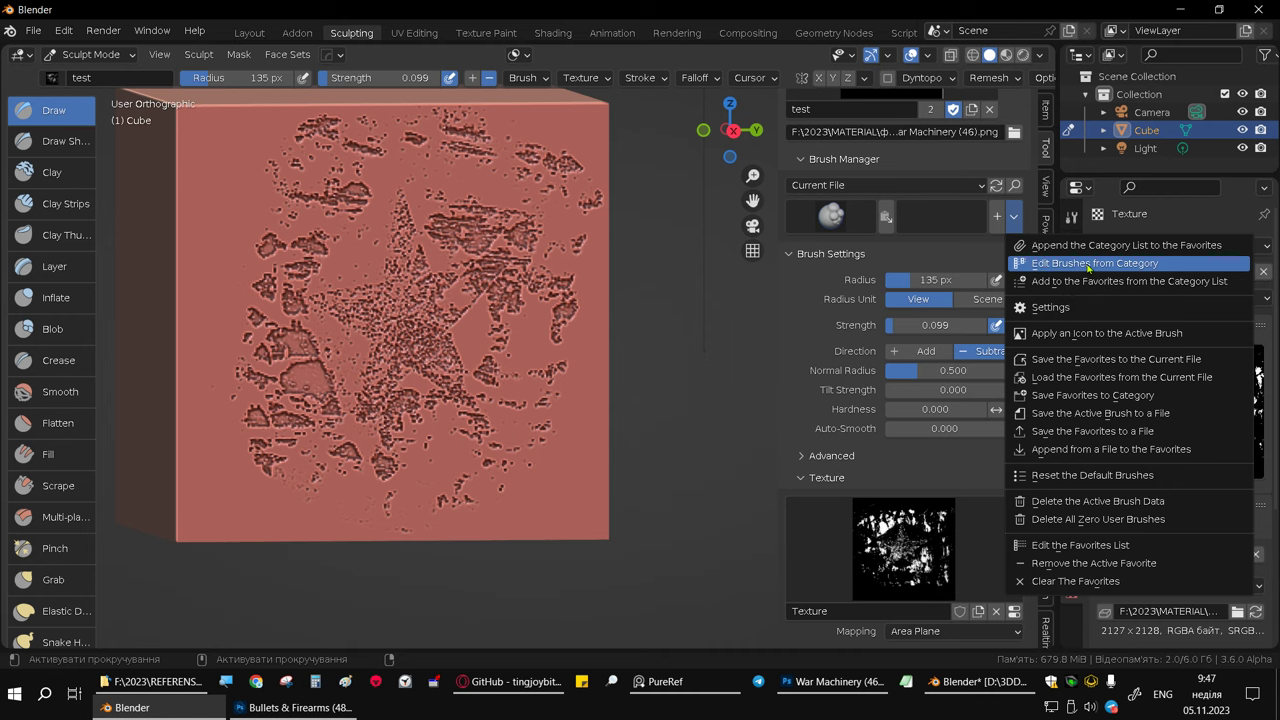
# Step: Select only the test brush in the Brush Manager grid
pyautogui.click(1088, 266)
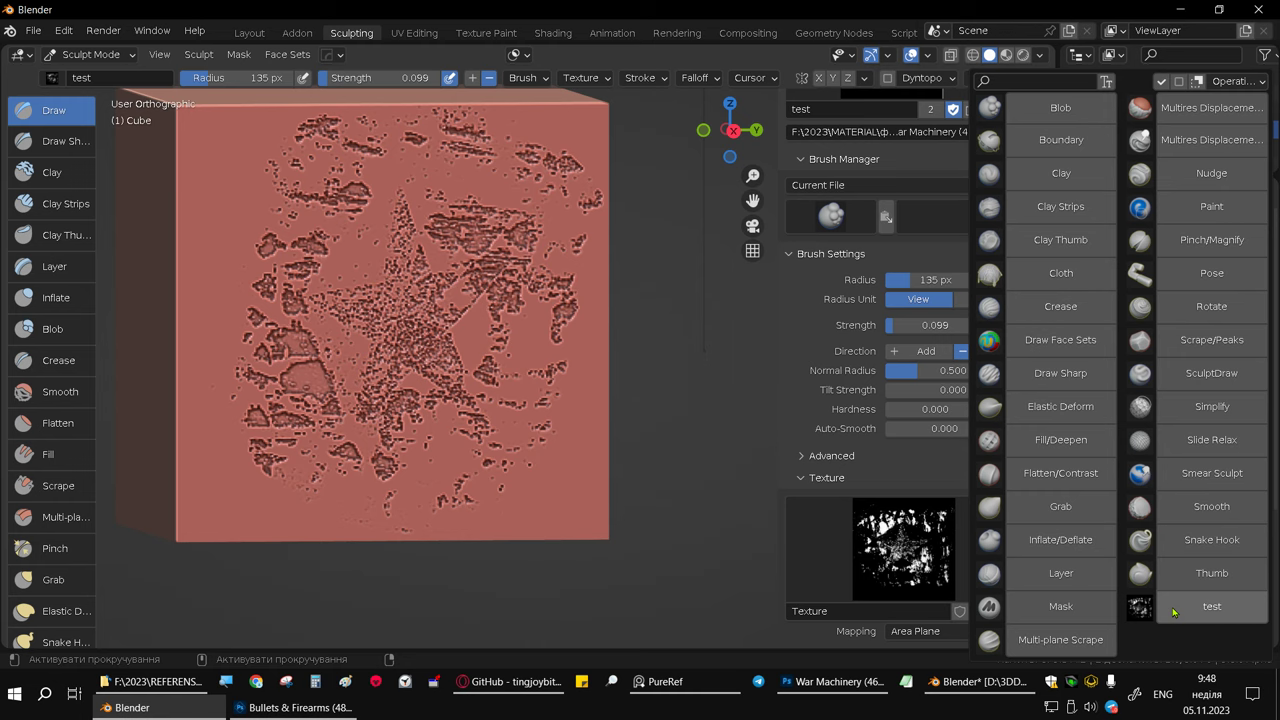
pyautogui.click(1172, 614)
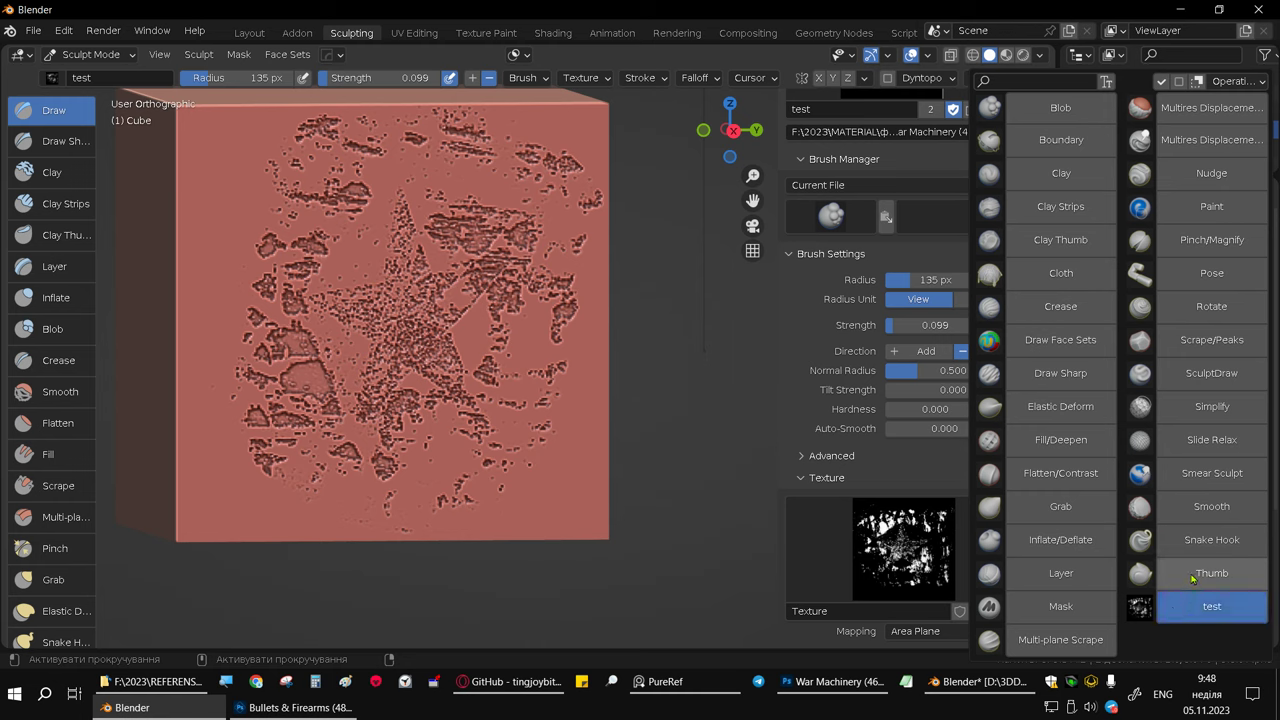
pyautogui.moveTo(1193, 551); pyautogui.dragTo(1187, 580)
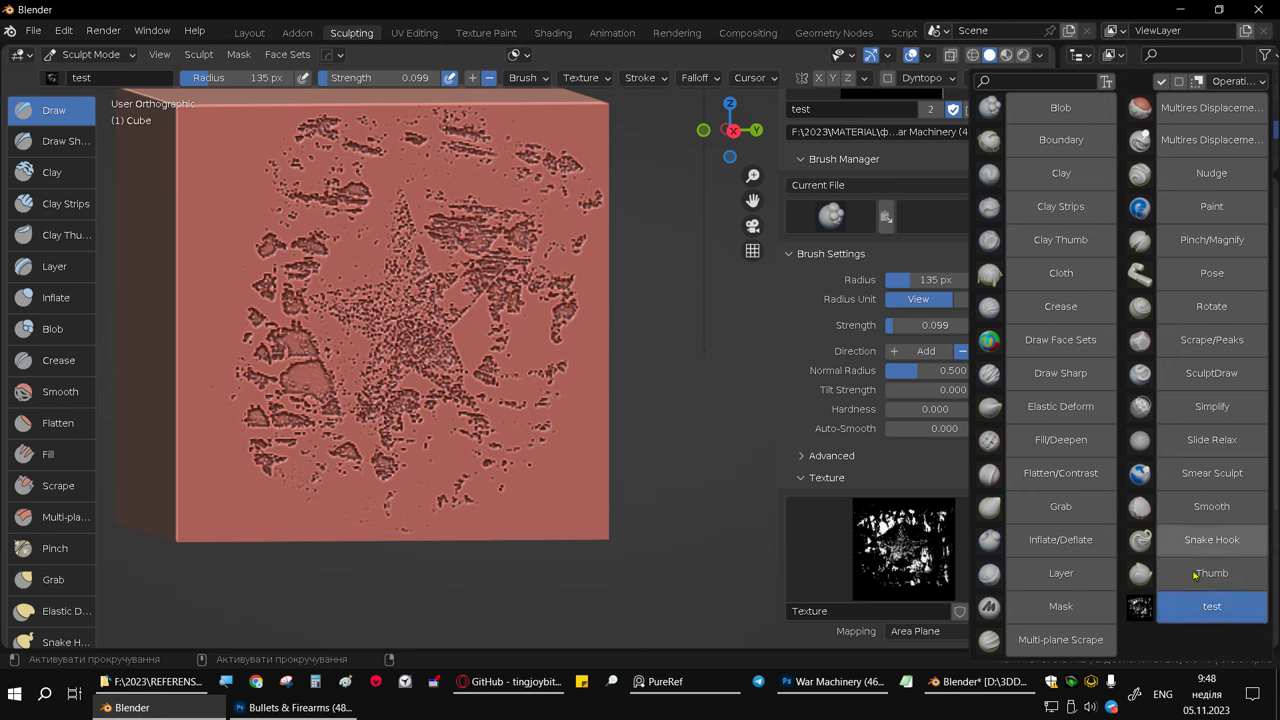
pyautogui.click(1190, 612)
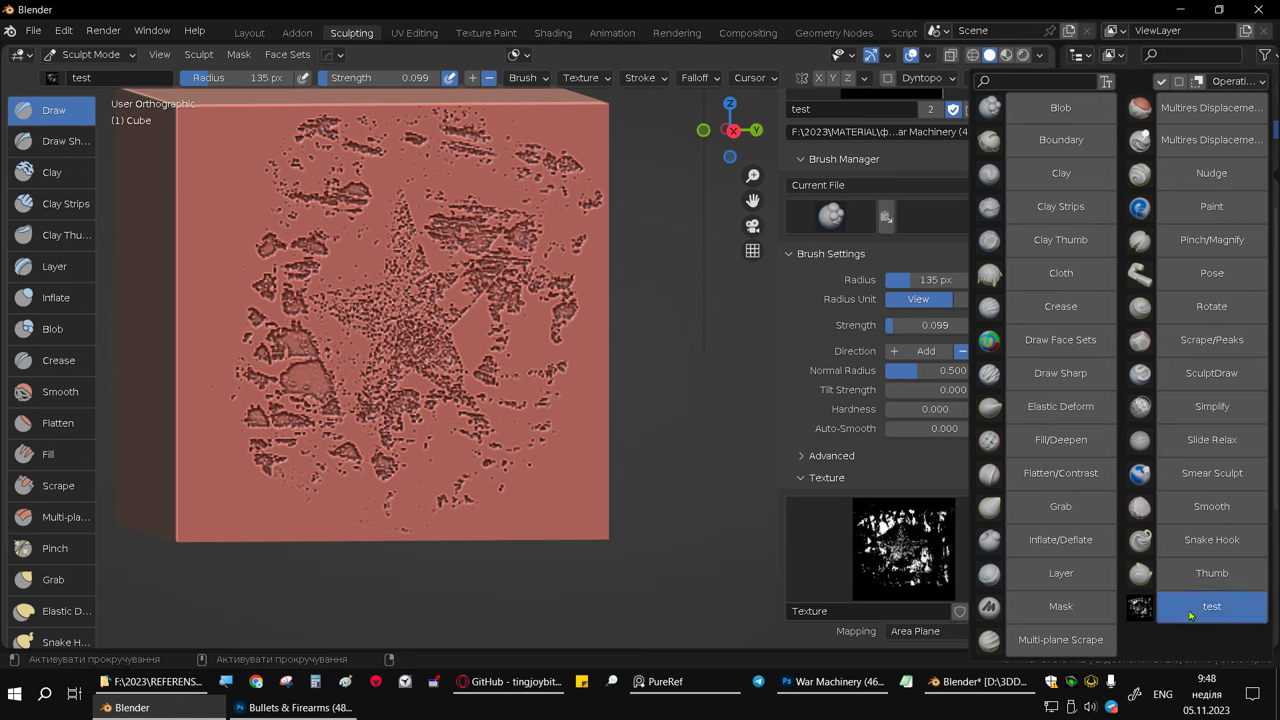
# Step: Save the test brush into a new category named 'test'
pyautogui.click(1259, 82)
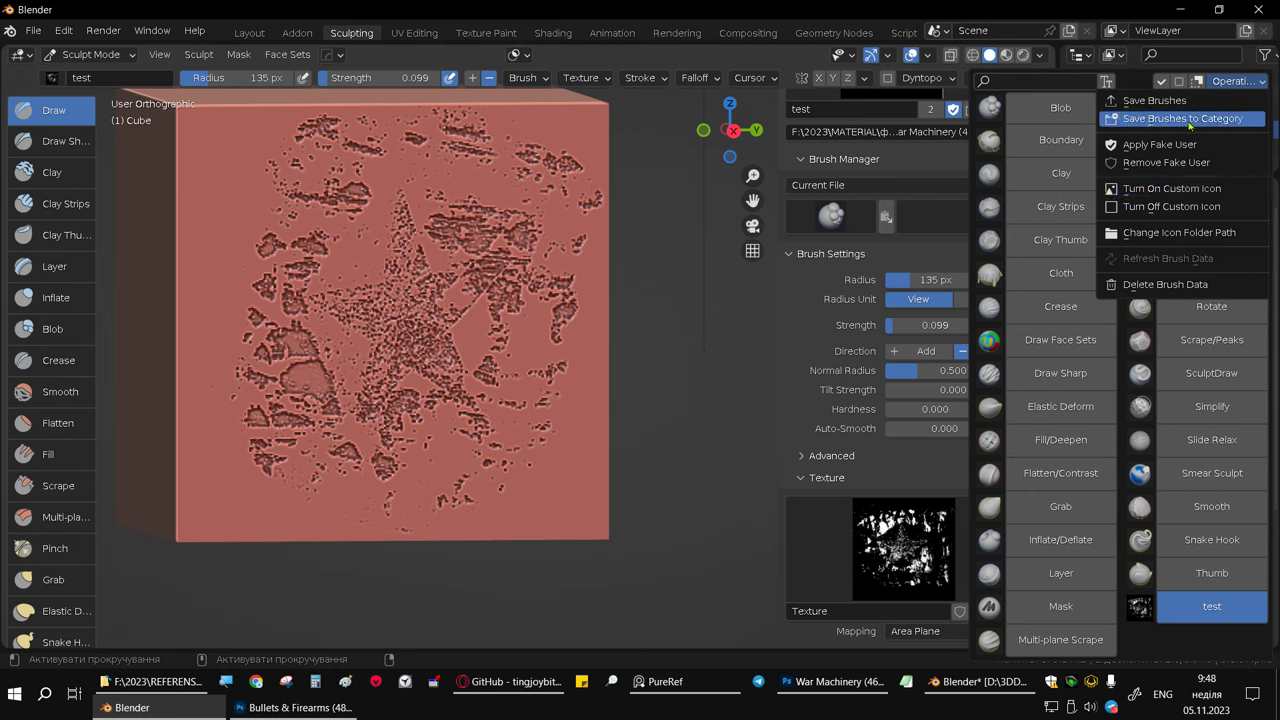
pyautogui.click(1190, 118)
pyautogui.doubleClick(1168, 171)
pyautogui.write('test')
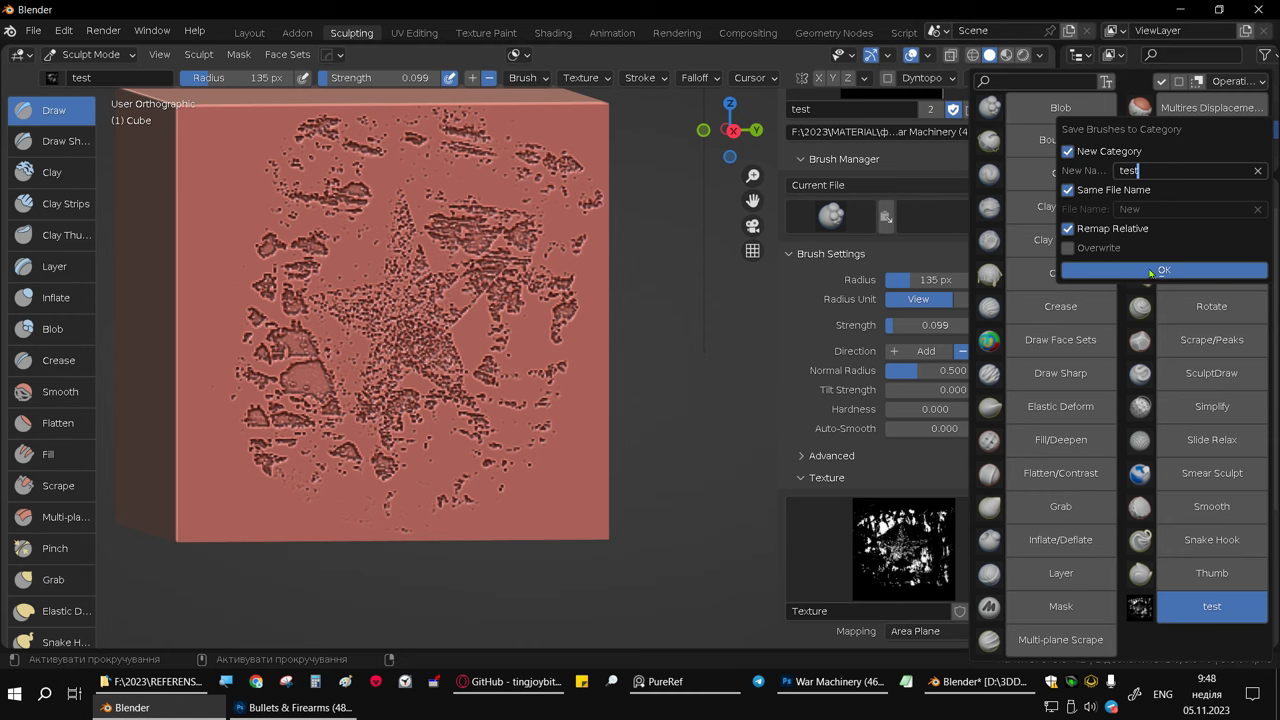
pyautogui.press('Return')
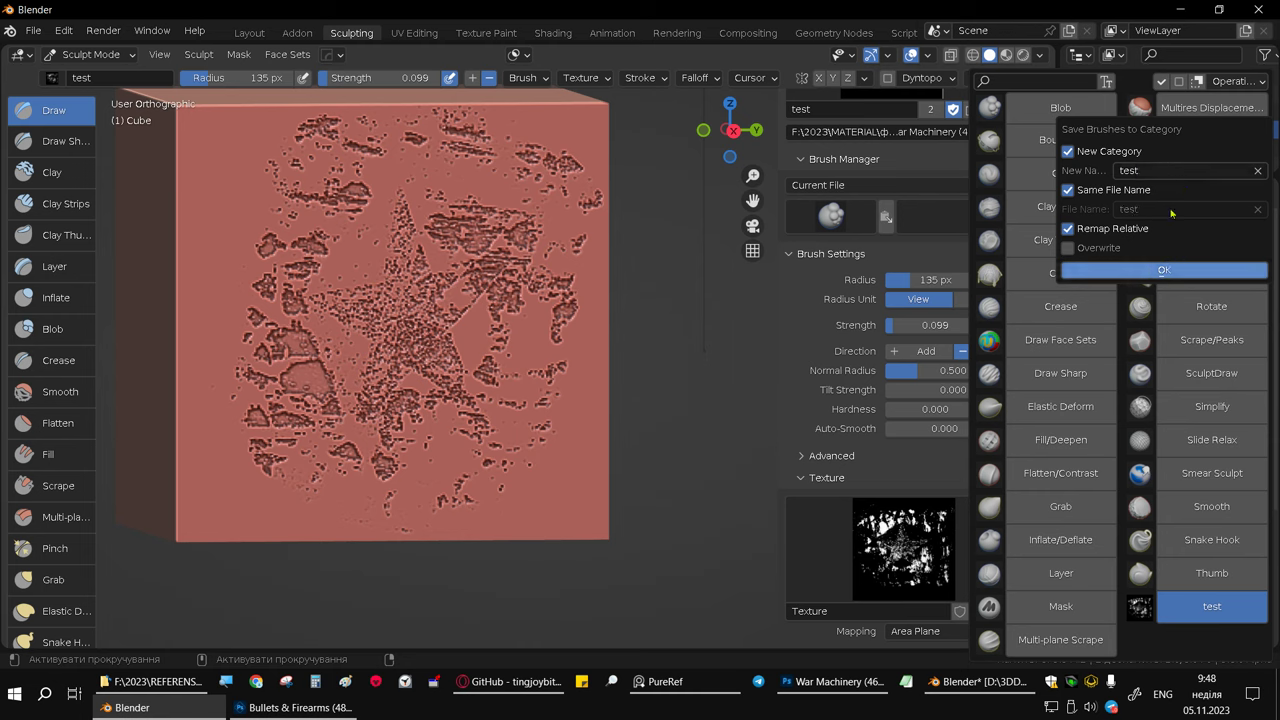
pyautogui.press('Return')
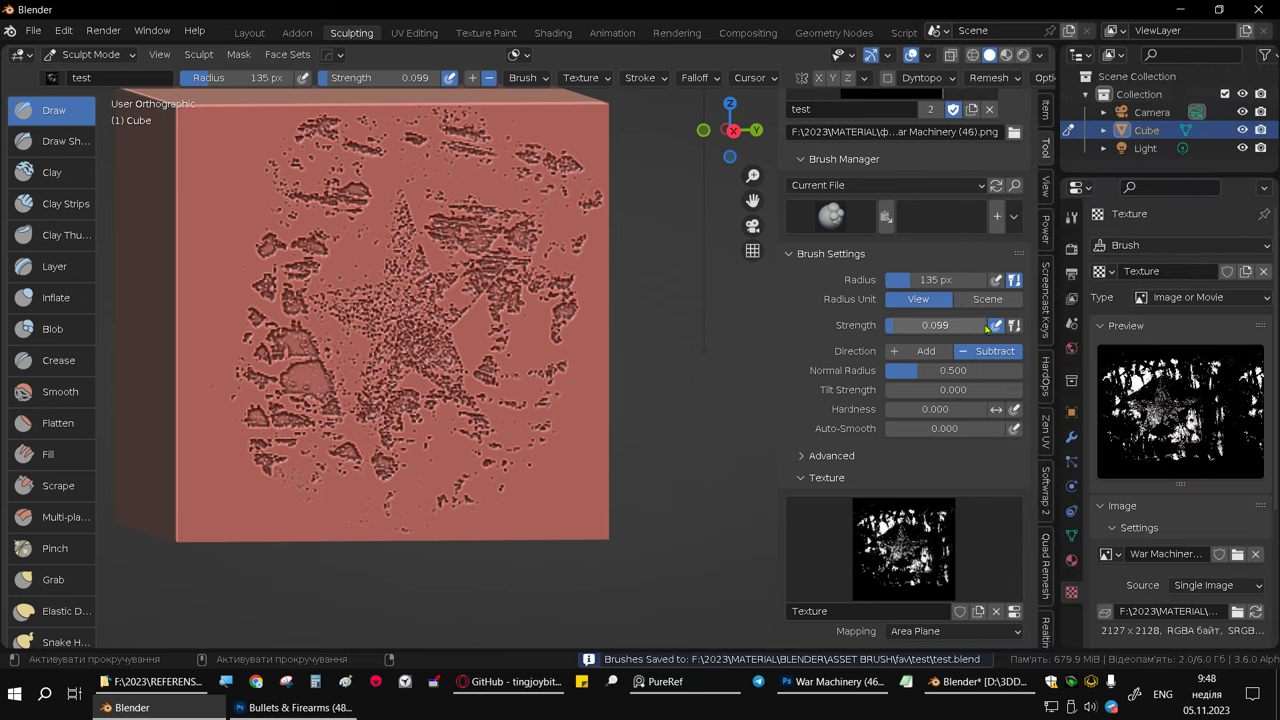
# Step: Orbit around the cube and collapse the Brush Settings panel
pyautogui.moveTo(389, 195); pyautogui.dragTo(443, 277, button='middle')
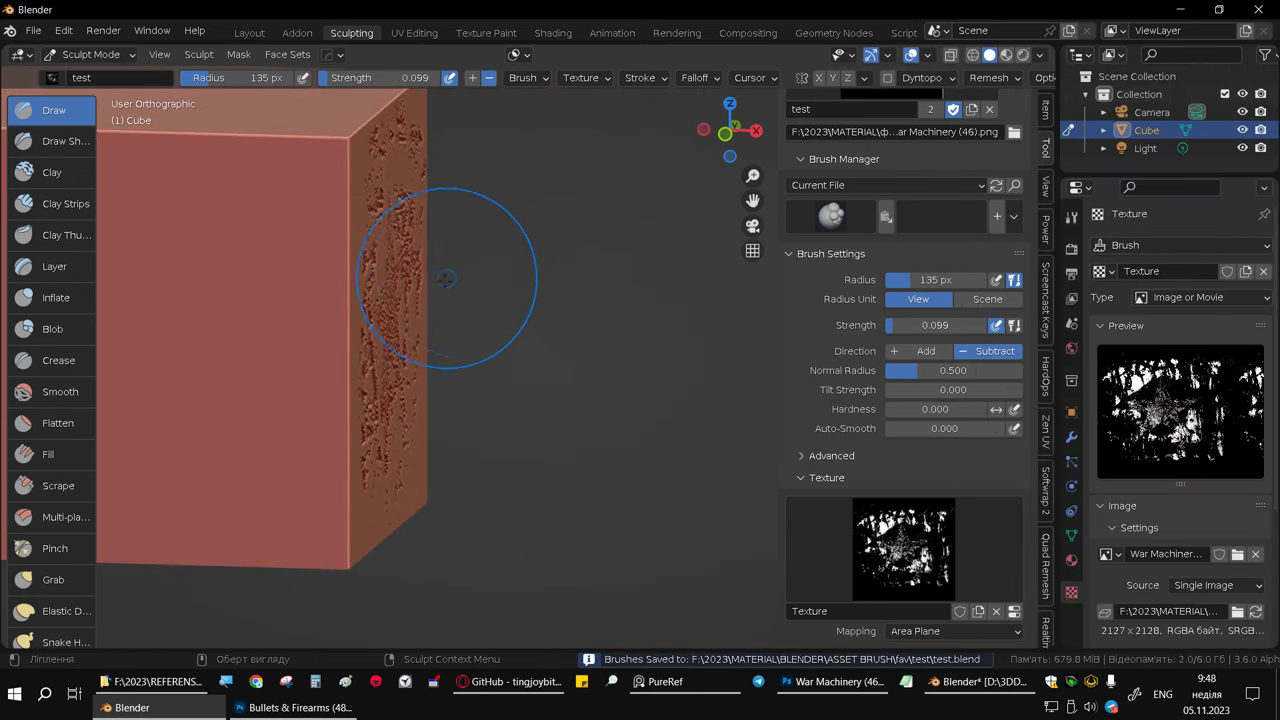
pyautogui.scroll(-3, 443, 277)
pyautogui.moveTo(371, 329)
pyautogui.mouseDown(button='middle')
pyautogui.moveTo(571, 344)
pyautogui.moveTo(554, 320)
pyautogui.mouseUp(button='middle')
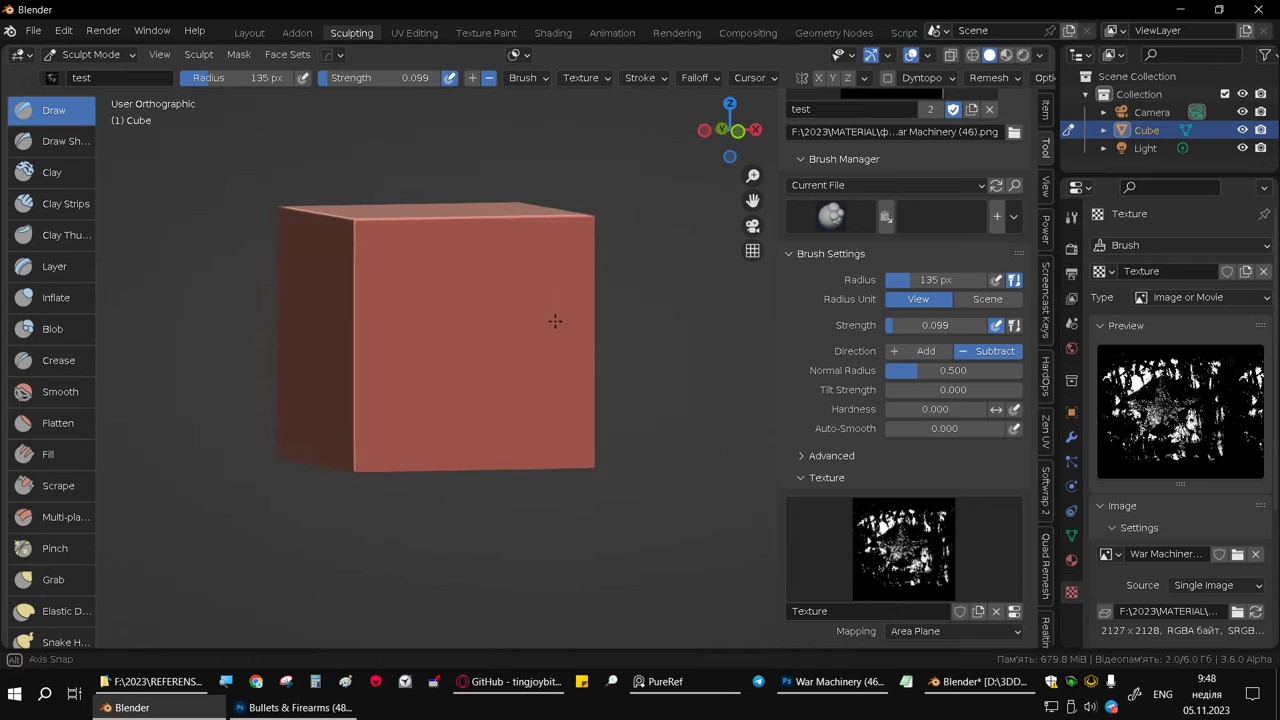
pyautogui.click(798, 254)
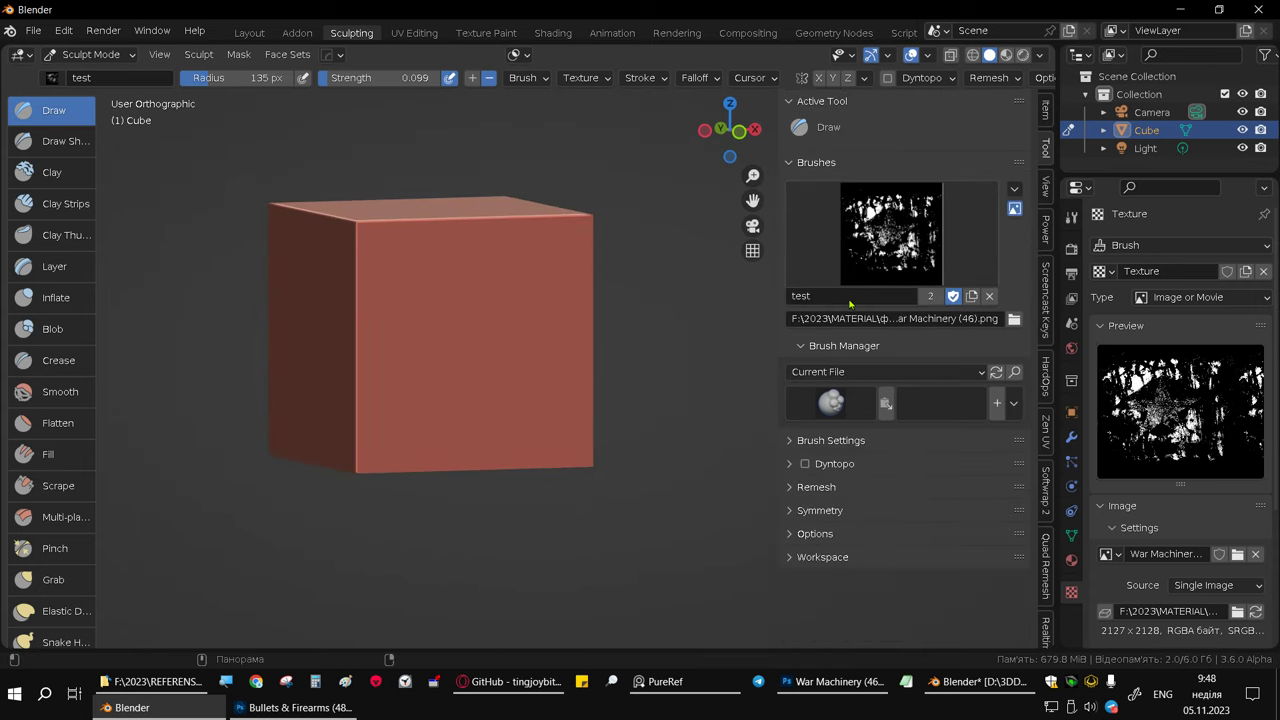
pyautogui.click(829, 407)
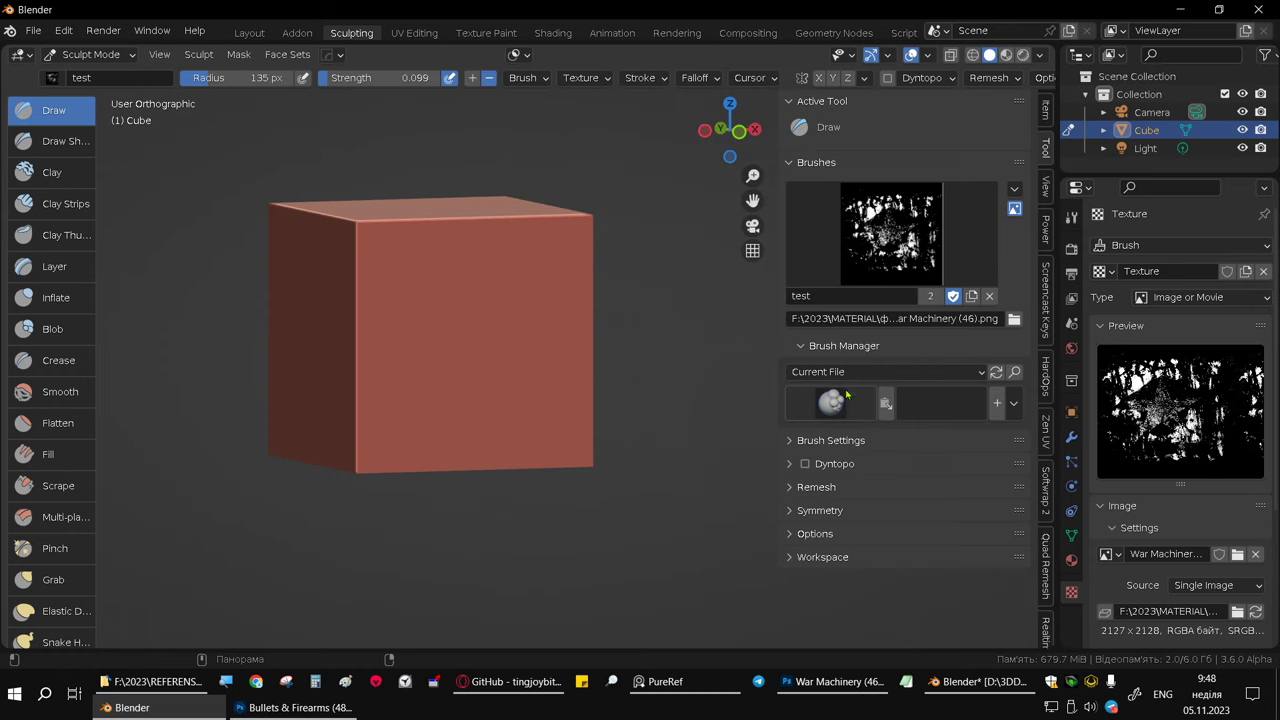
# Step: Switch the Brush Manager category to test, then to bolt, and browse its brushes
pyautogui.click(852, 373)
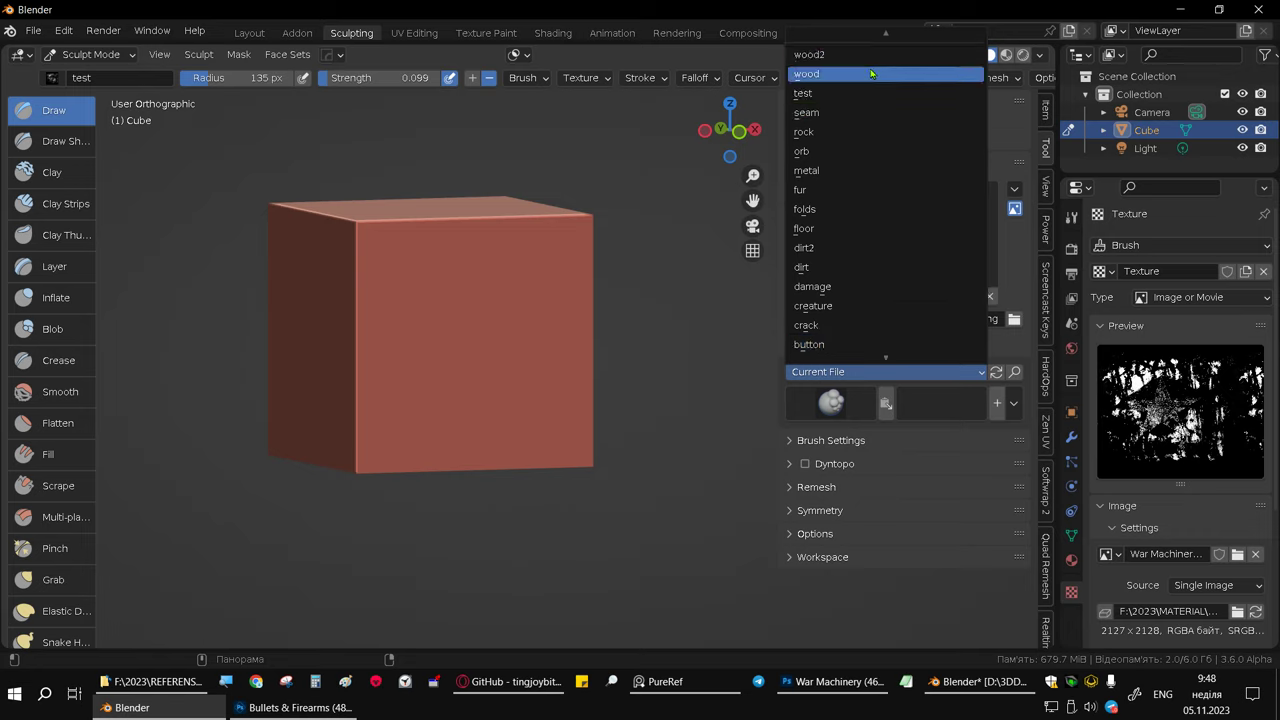
pyautogui.click(846, 93)
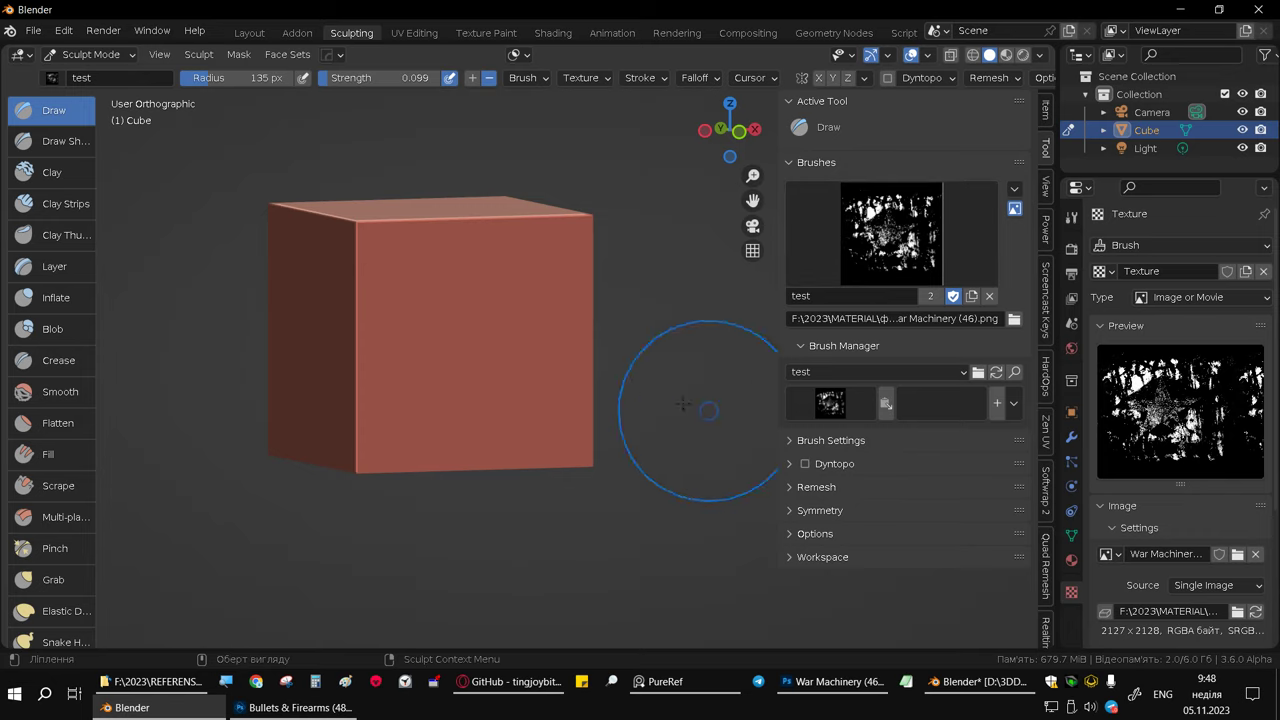
pyautogui.click(835, 372)
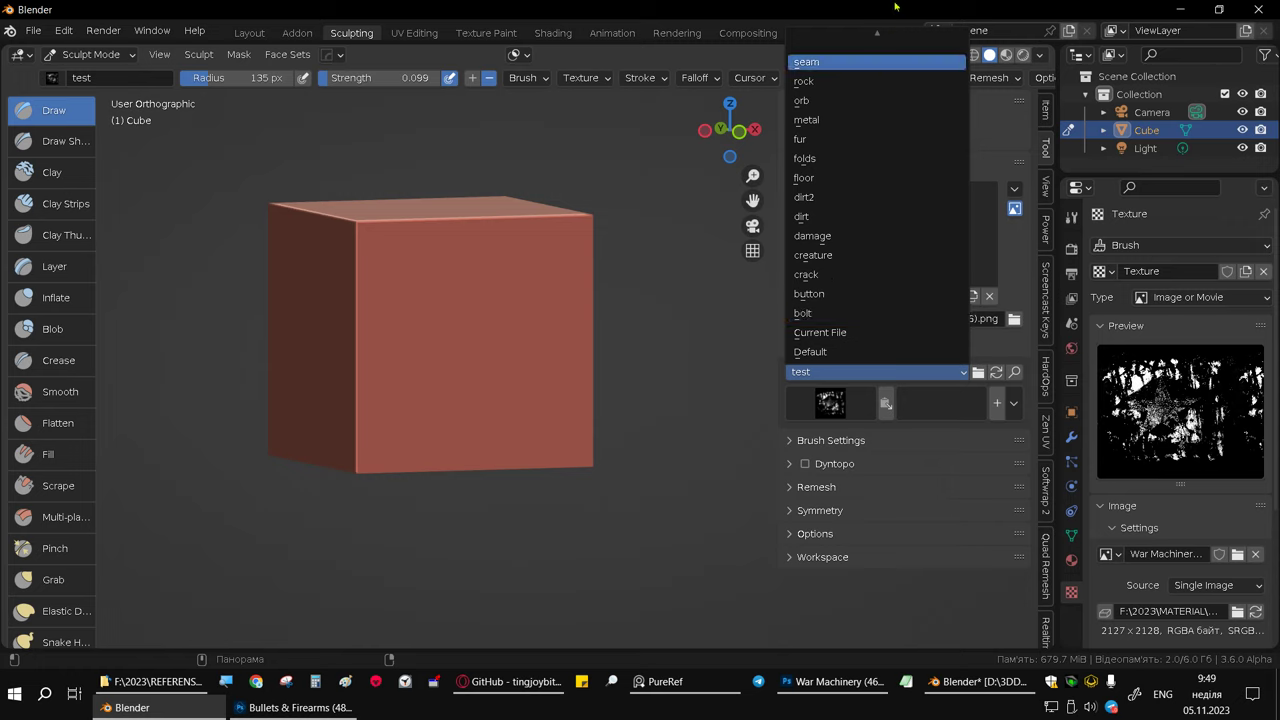
pyautogui.click(833, 309)
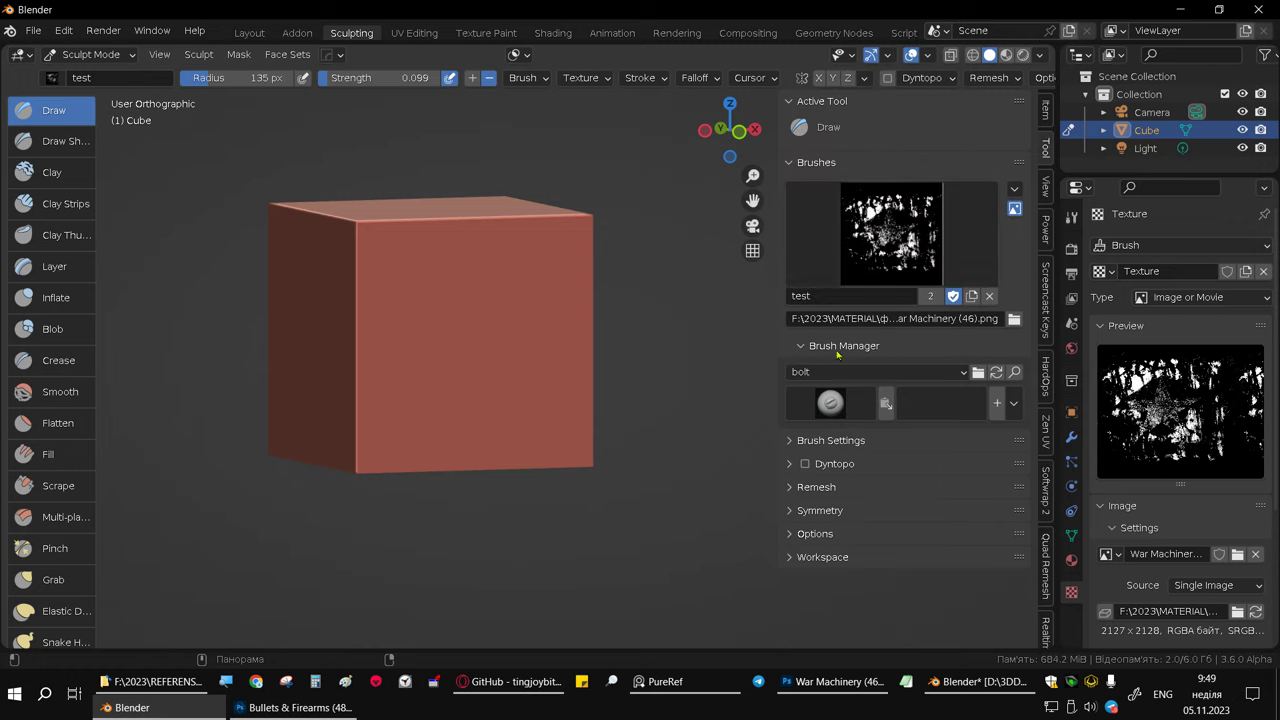
pyautogui.click(828, 402)
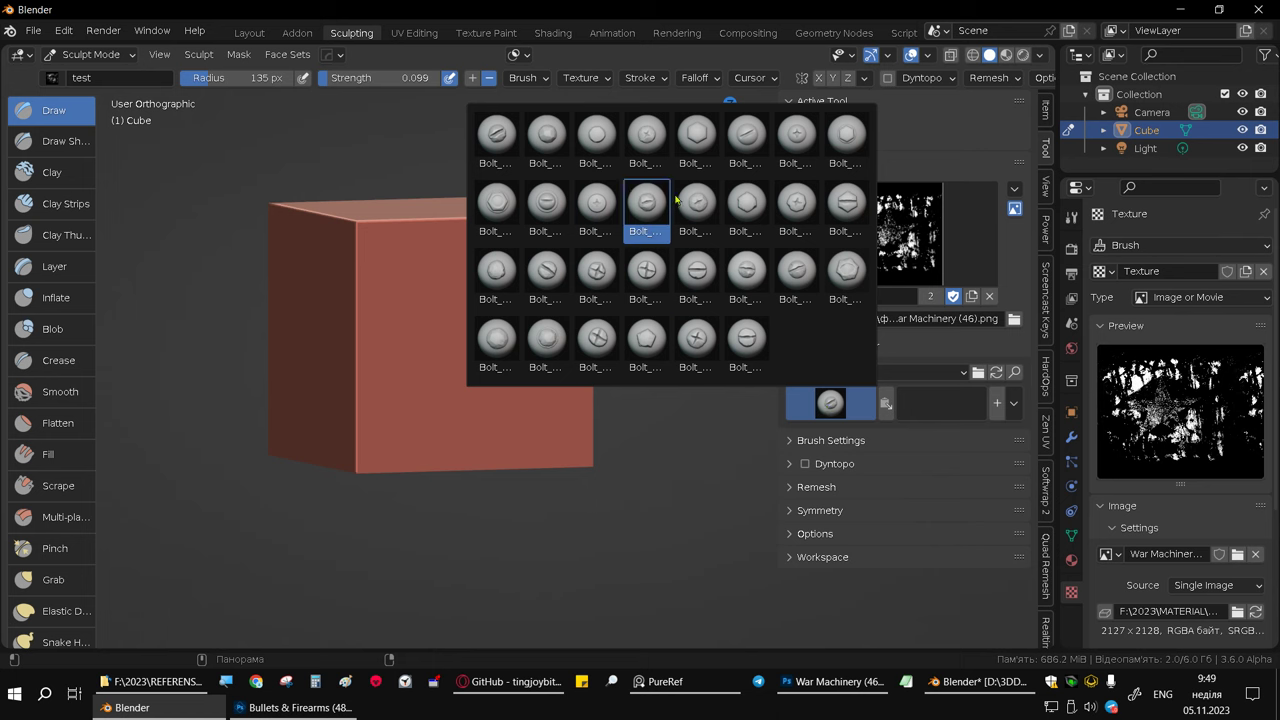
pyautogui.click(886, 240)
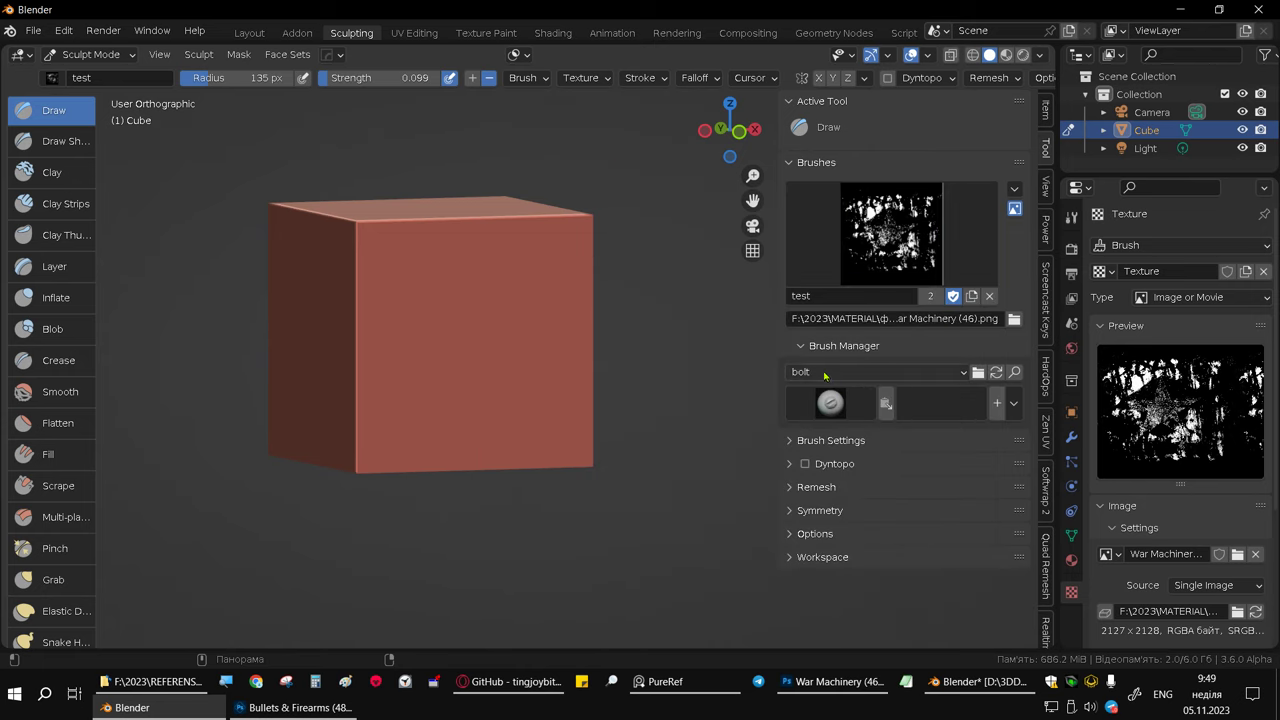
# Step: Switch to the button category and browse its button brushes
pyautogui.click(824, 372)
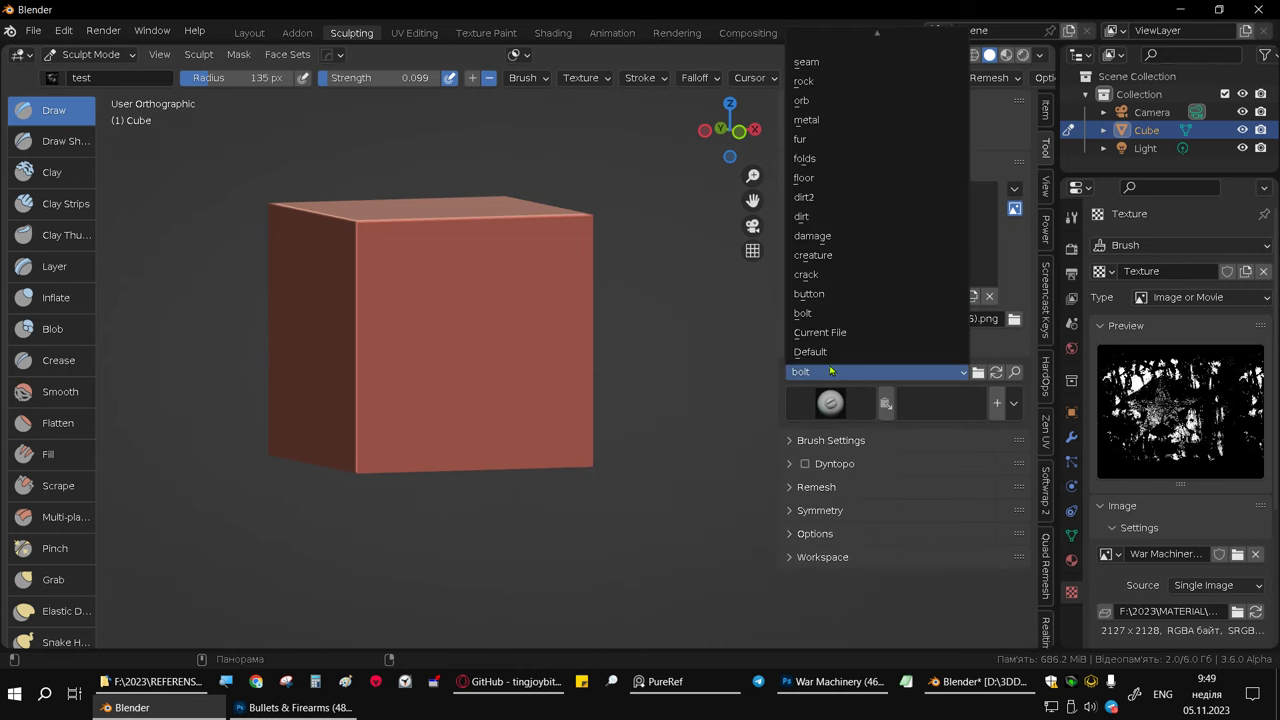
pyautogui.click(823, 294)
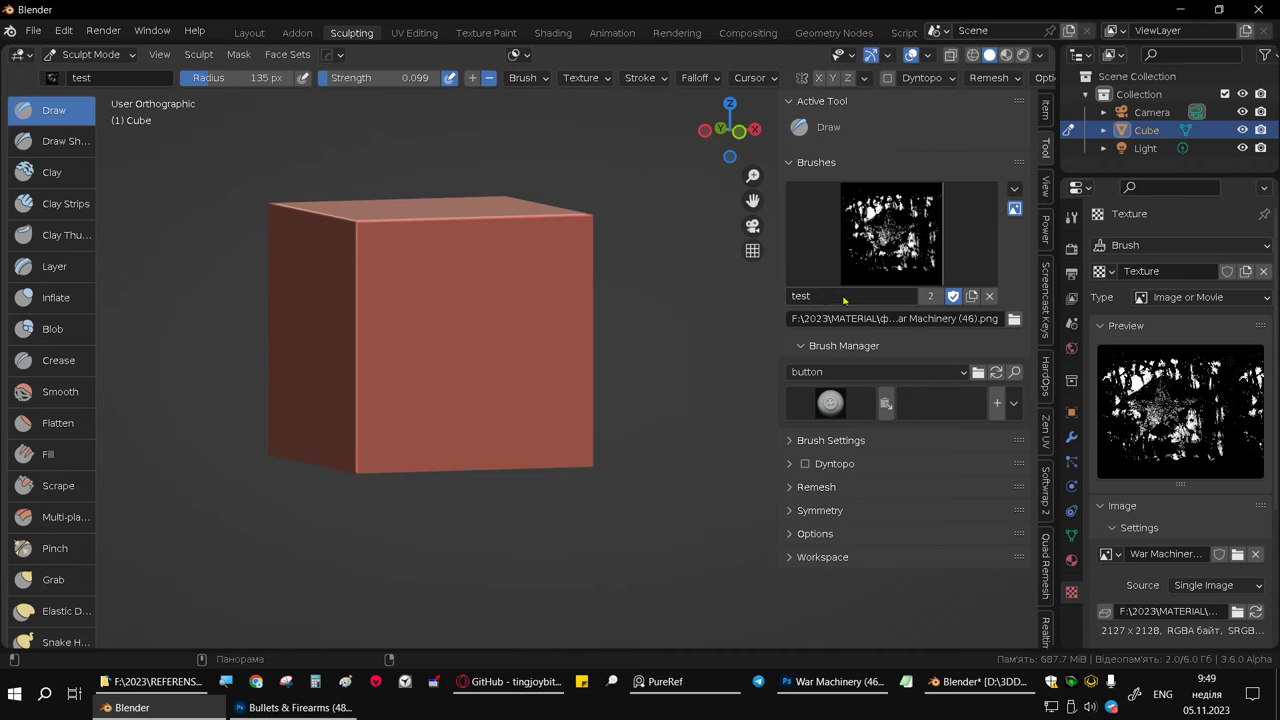
pyautogui.click(840, 412)
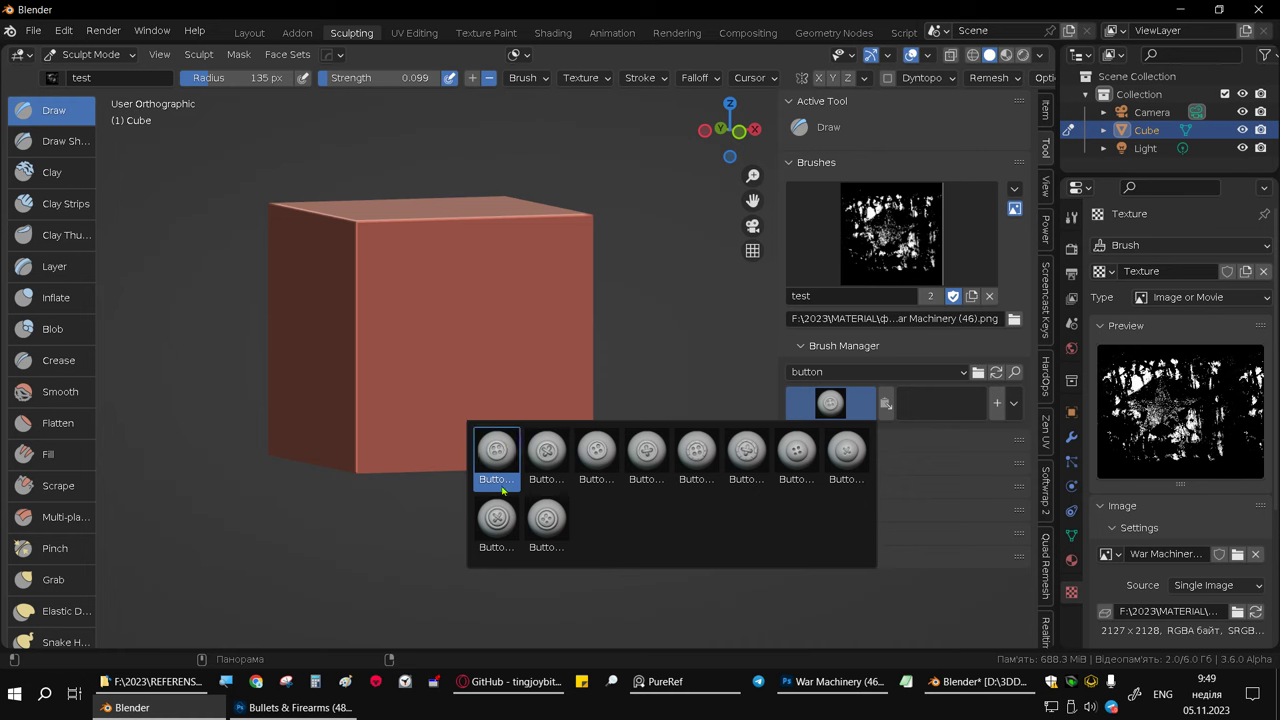
# Step: Make Button_01 the active brush and stamp a button into the cube's front face
pyautogui.click(597, 453)
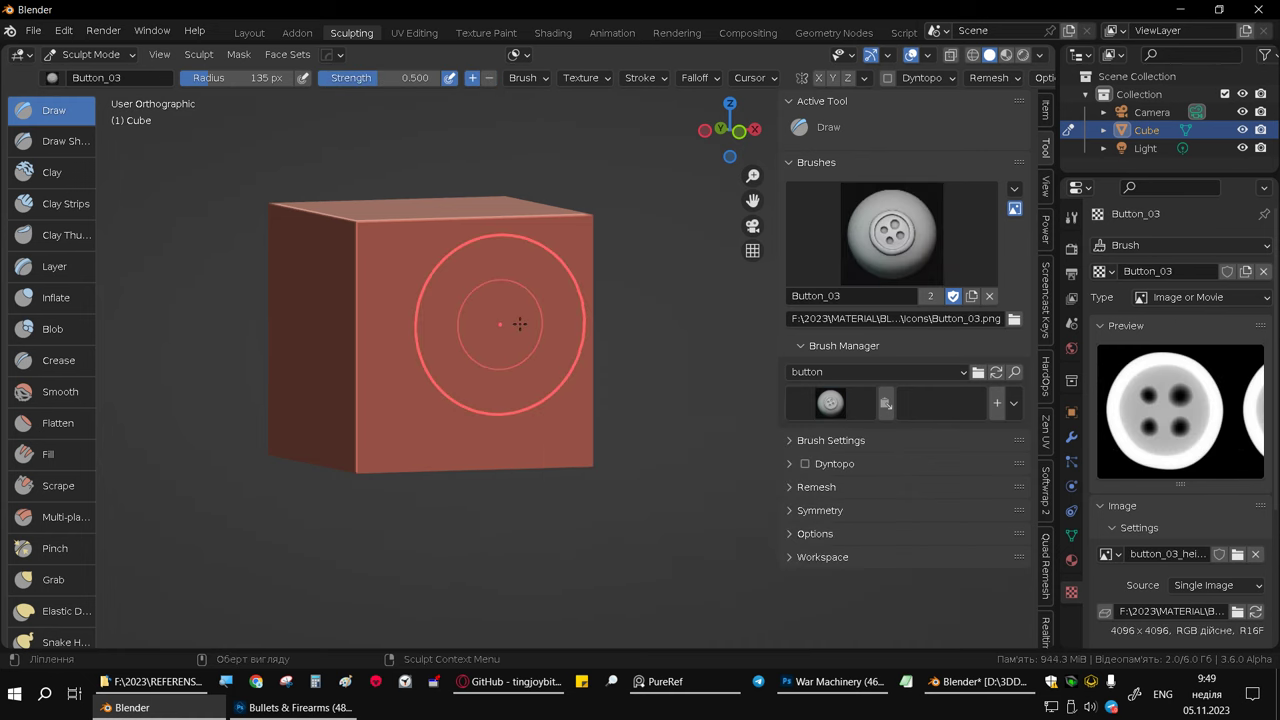
pyautogui.click(888, 222)
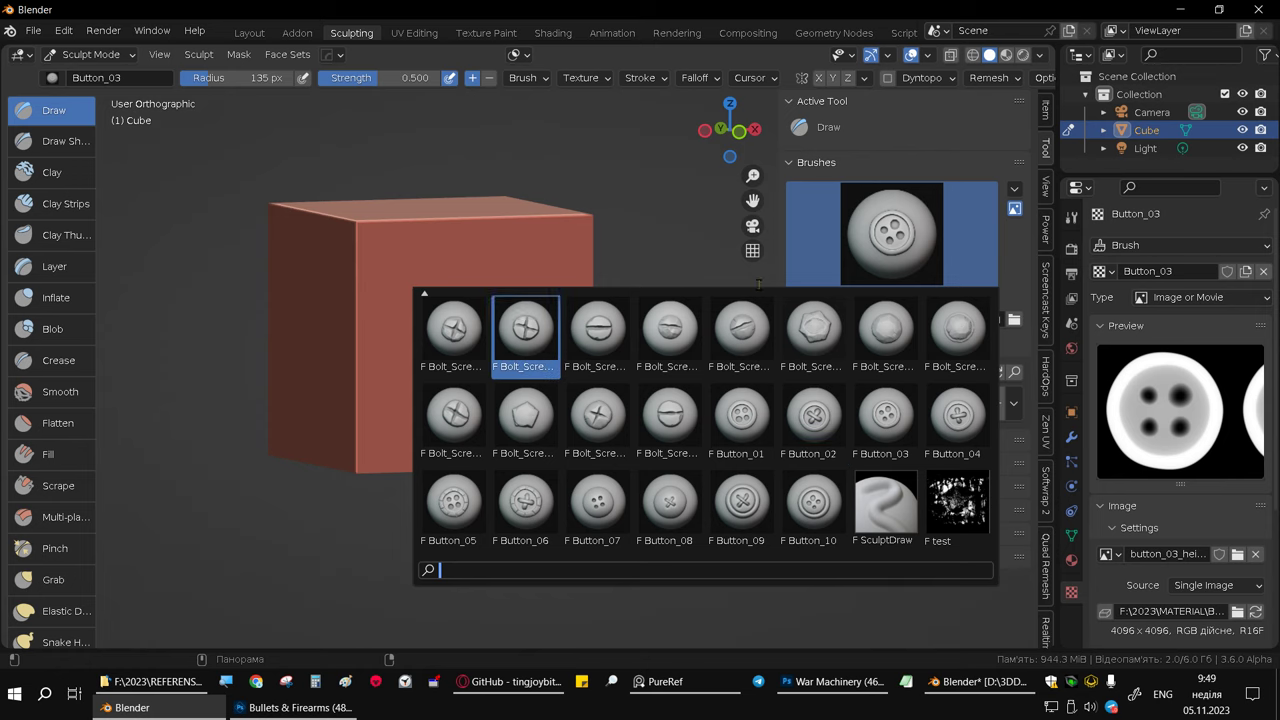
pyautogui.scroll(1, 759, 300)
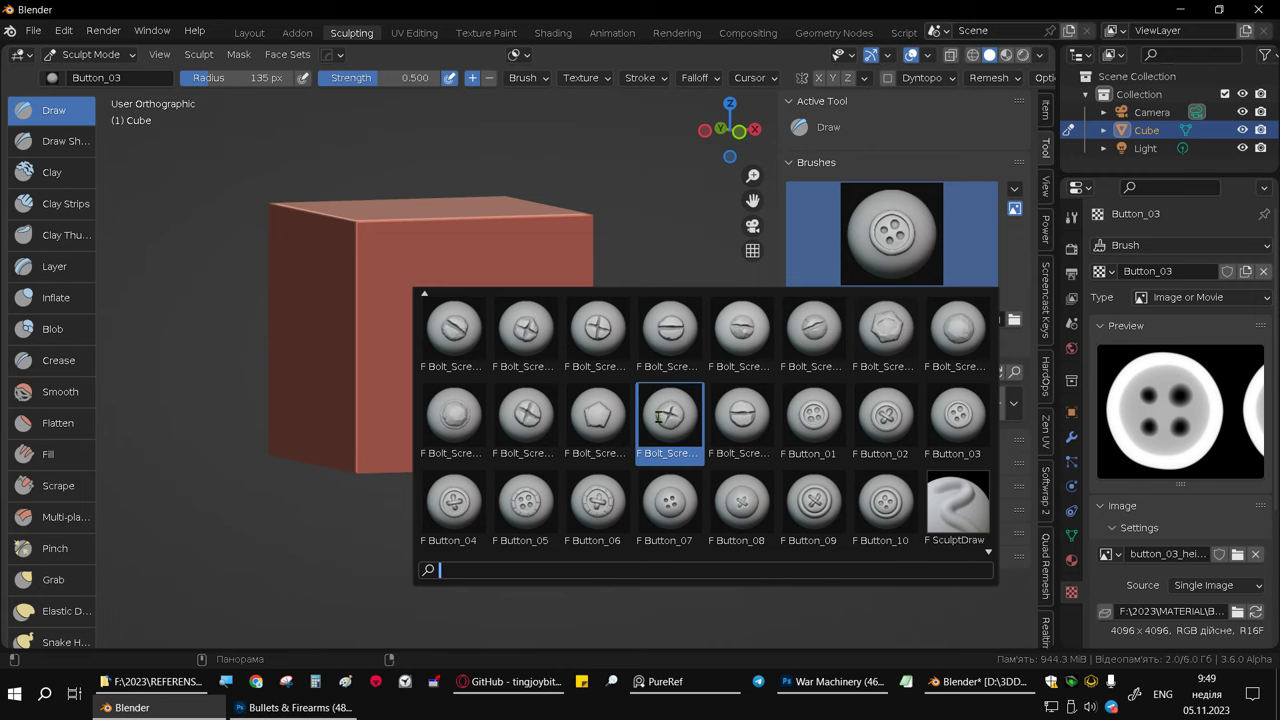
pyautogui.press('Return')
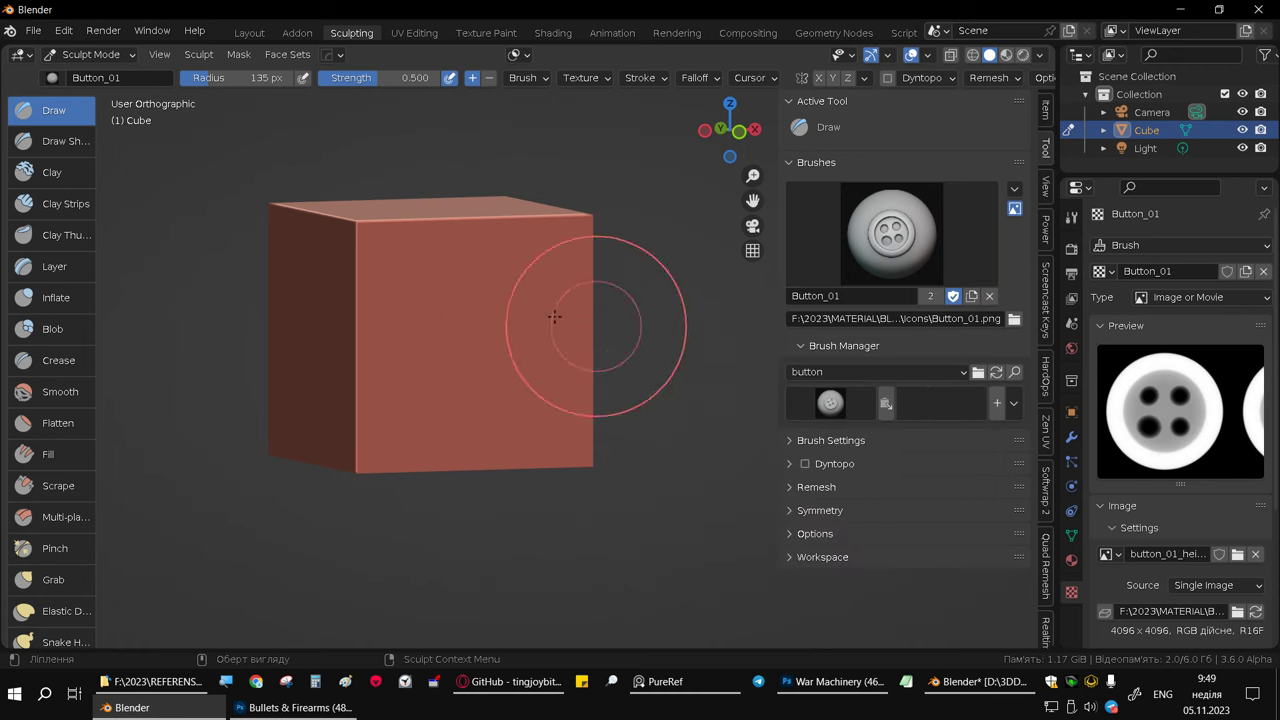
pyautogui.moveTo(557, 320); pyautogui.dragTo(477, 343, button='middle')
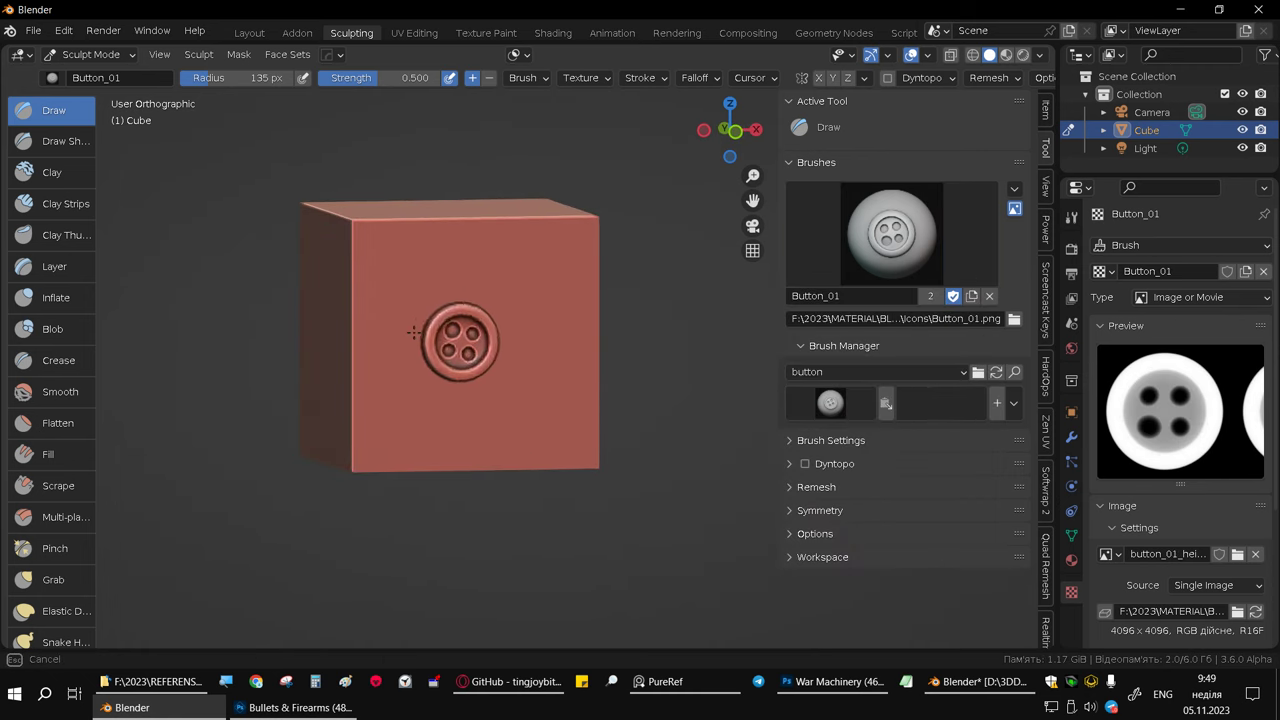
pyautogui.moveTo(477, 343); pyautogui.dragTo(555, 330)
# Step: Stamp two Bolt_Screw_29 screw heads side by side on the cube's top face
pyautogui.moveTo(555, 330)
pyautogui.mouseDown(button='middle')
pyautogui.moveTo(458, 322)
pyautogui.moveTo(835, 340)
pyautogui.mouseUp(button='middle')
pyautogui.click(902, 205)
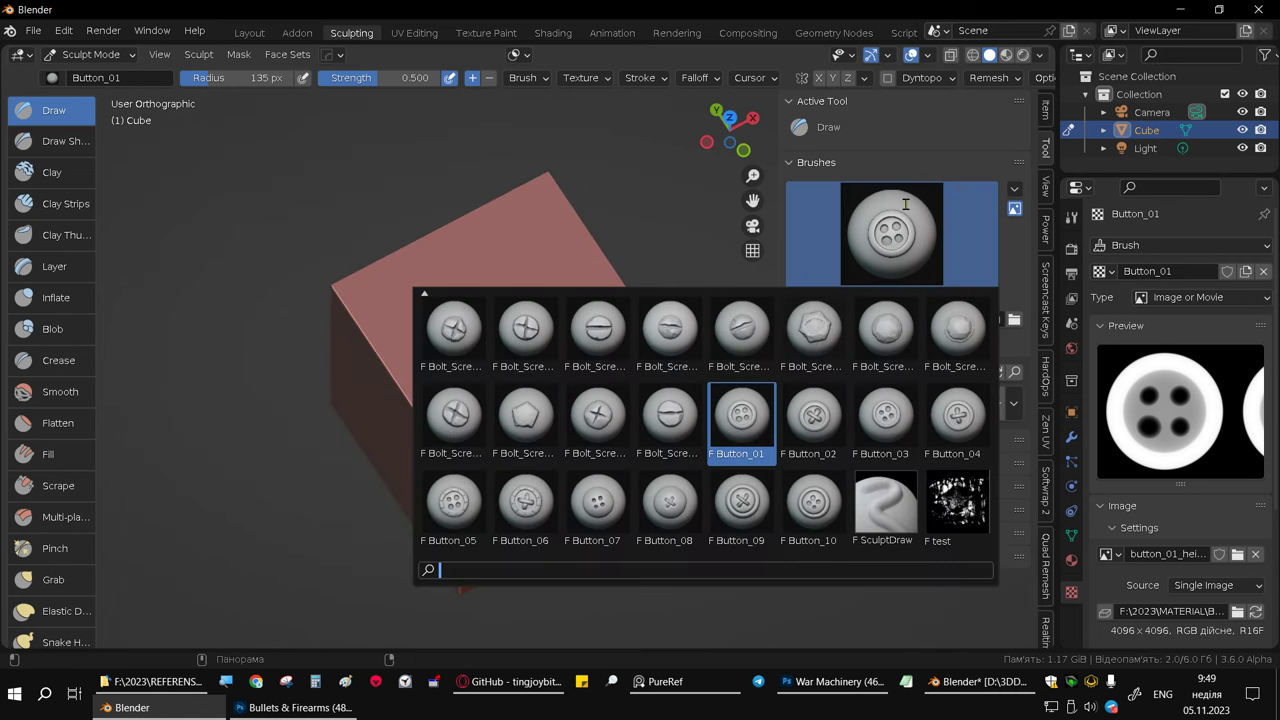
pyautogui.click(597, 412)
pyautogui.click(490, 329)
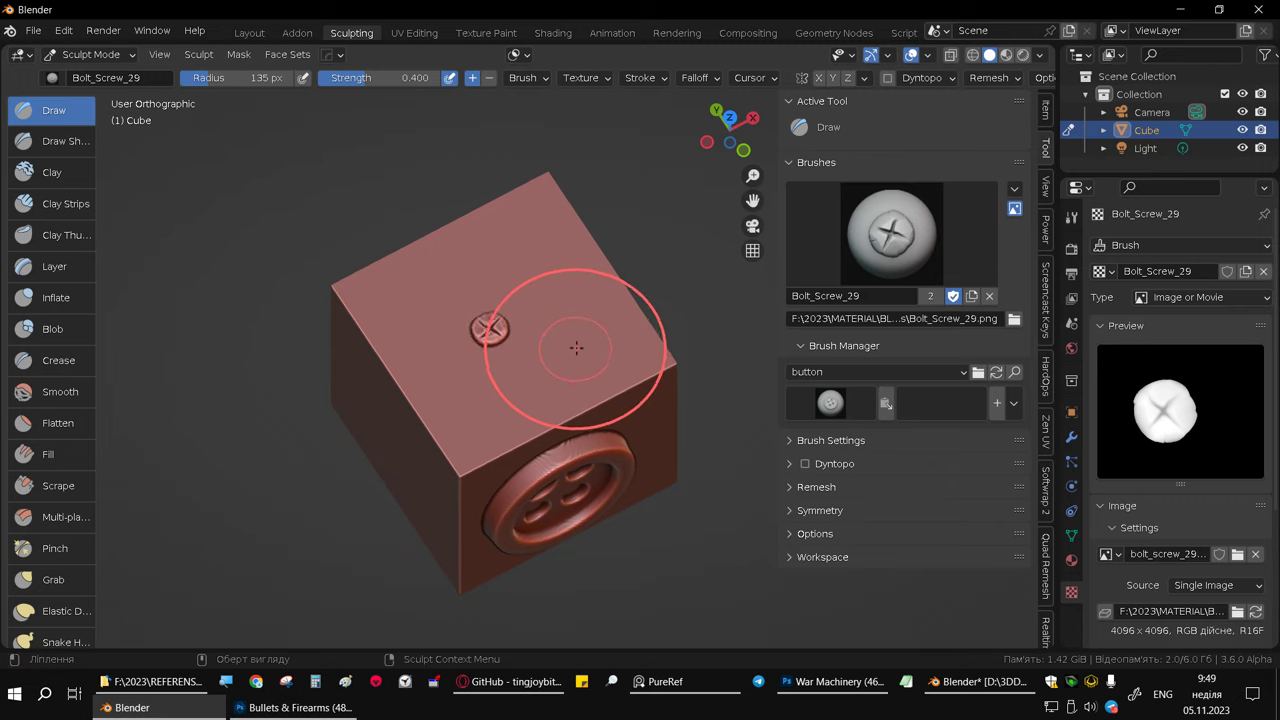
pyautogui.click(576, 347)
pyautogui.moveTo(578, 345)
pyautogui.mouseDown(button='middle')
pyautogui.moveTo(614, 380)
pyautogui.moveTo(564, 305)
pyautogui.mouseUp(button='middle')
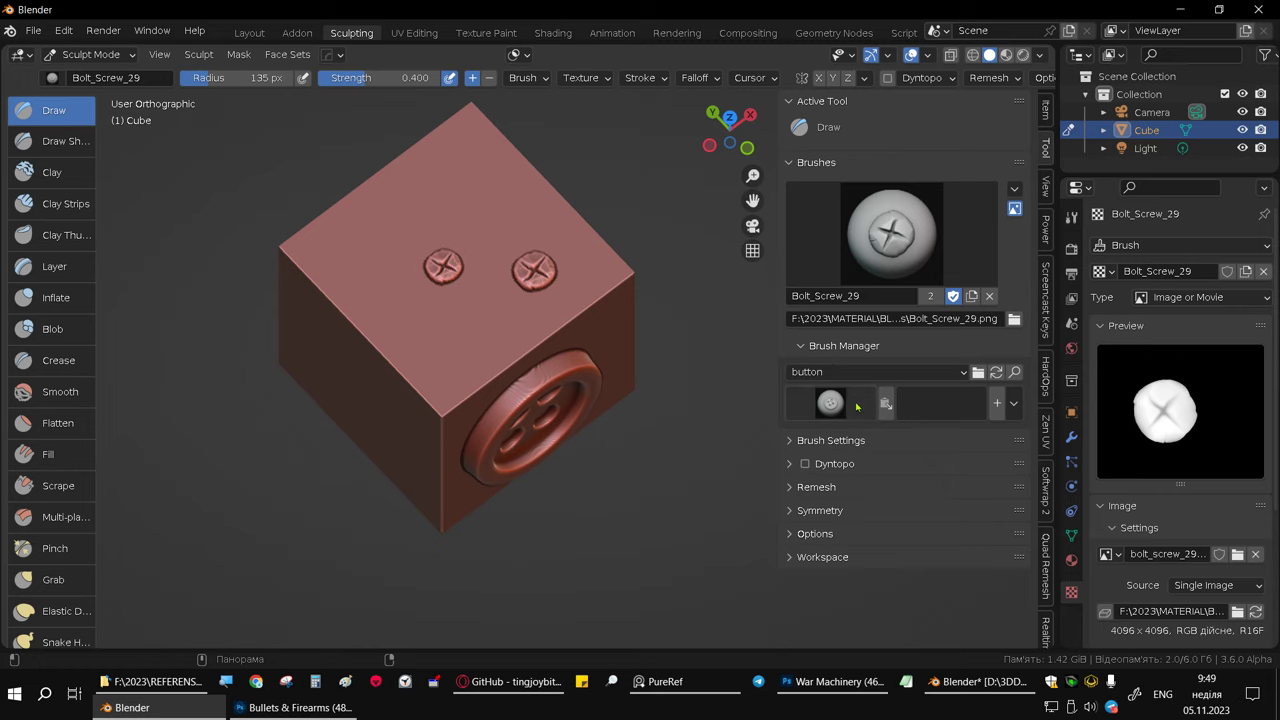
# Step: Browse the button brush previews and close them
pyautogui.click(856, 407)
pyautogui.click(846, 405)
pyautogui.click(866, 406)
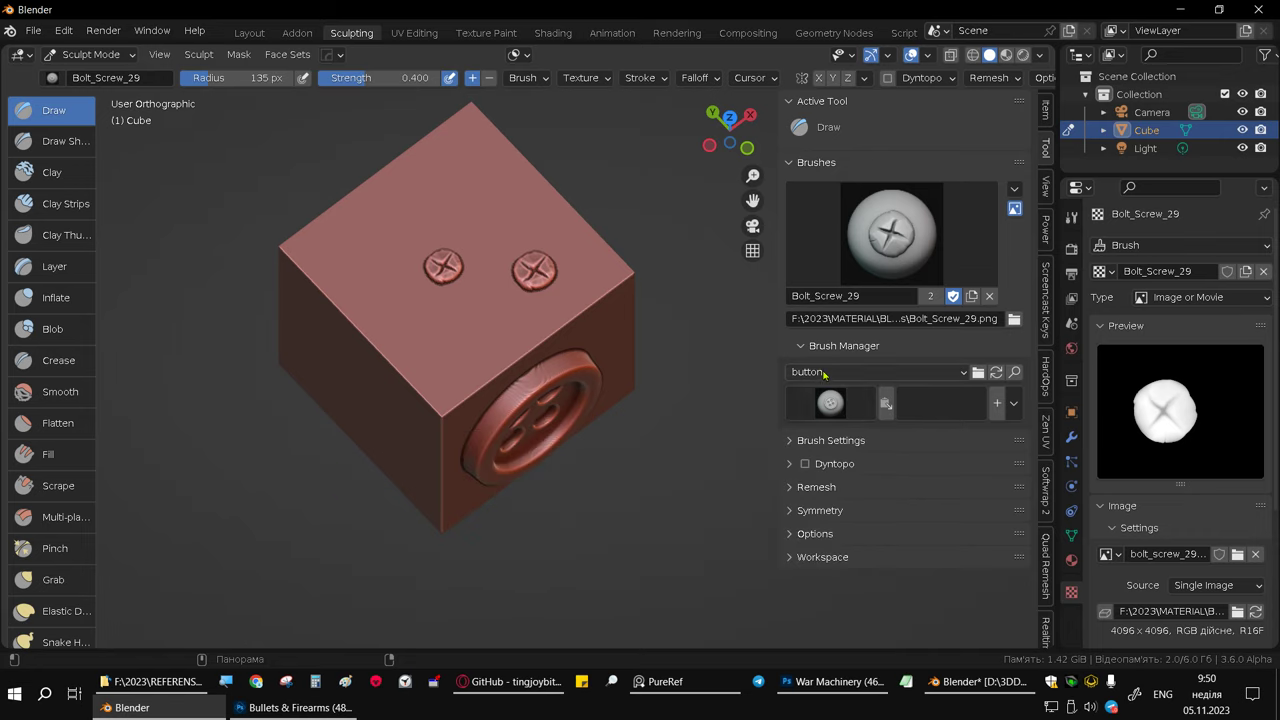
# Step: Switch to the crack category and select the Cracks_19 brush
pyautogui.click(823, 372)
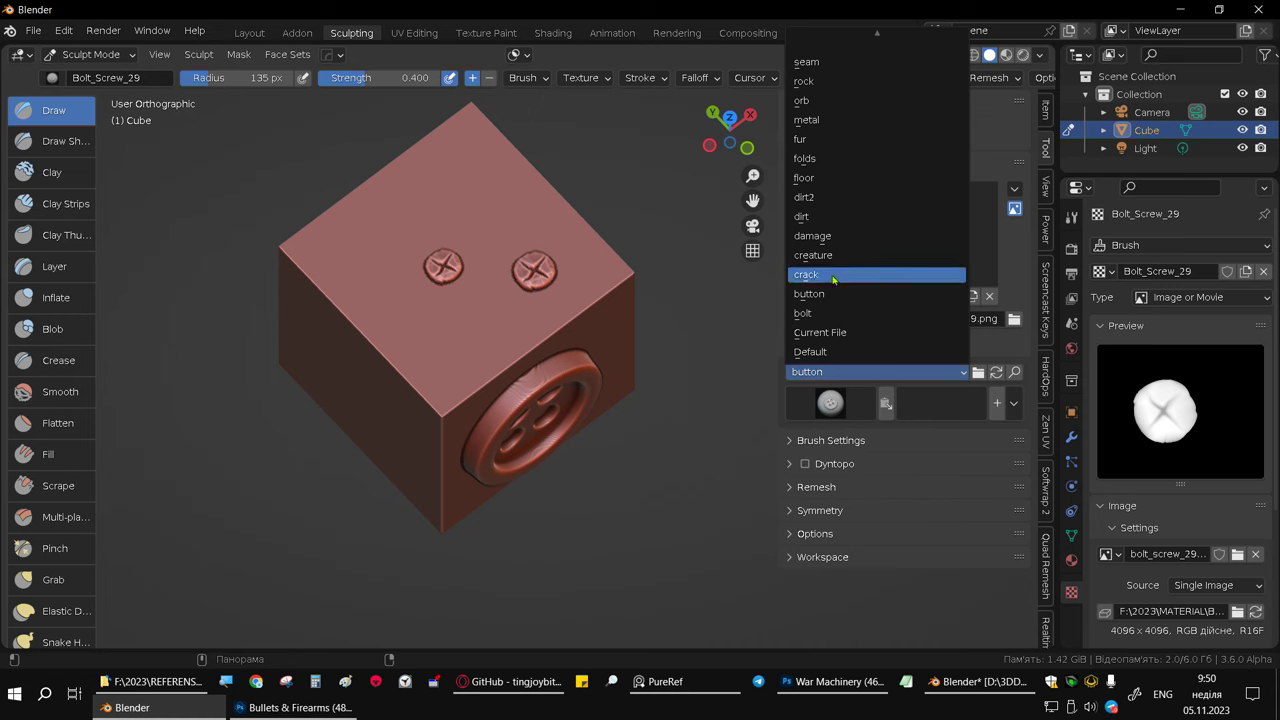
pyautogui.click(834, 276)
pyautogui.click(841, 410)
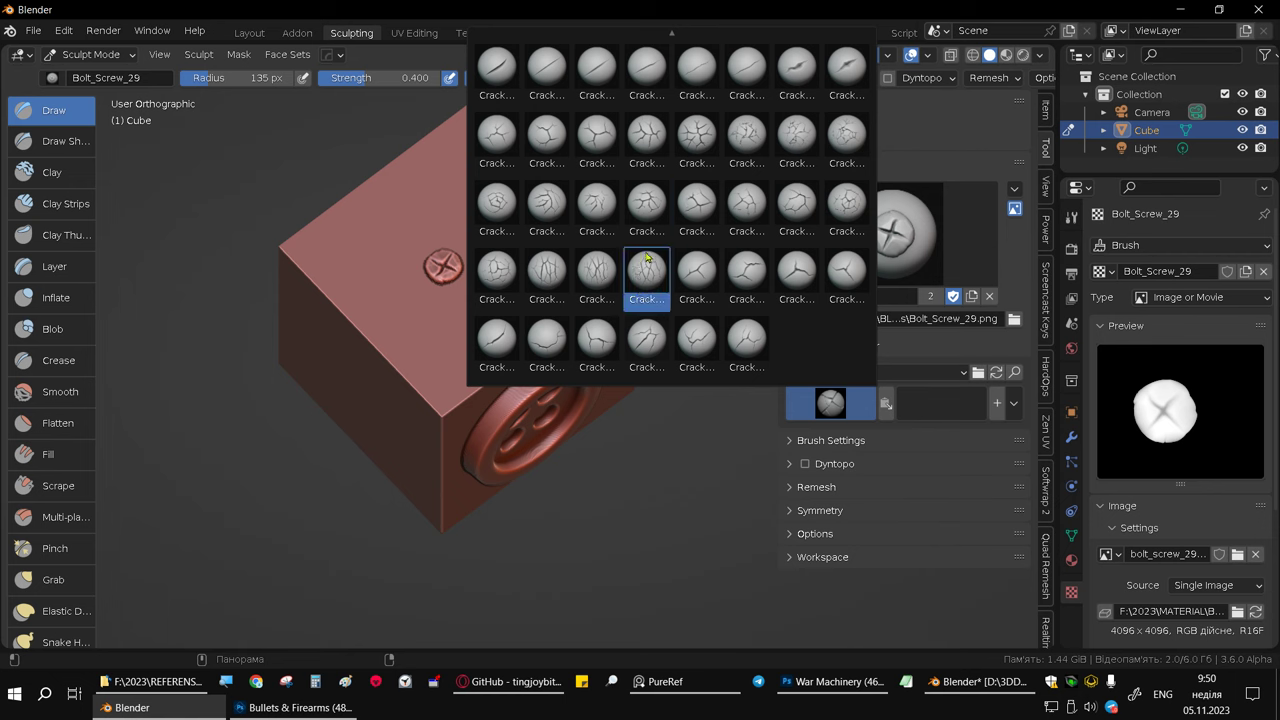
pyautogui.click(596, 270)
# Step: Stamp two Cracks_19 crack patterns on the front face, the second at upper right
pyautogui.moveTo(598, 255)
pyautogui.mouseDown(button='middle')
pyautogui.moveTo(502, 263)
pyautogui.moveTo(471, 243)
pyautogui.mouseUp(button='middle')
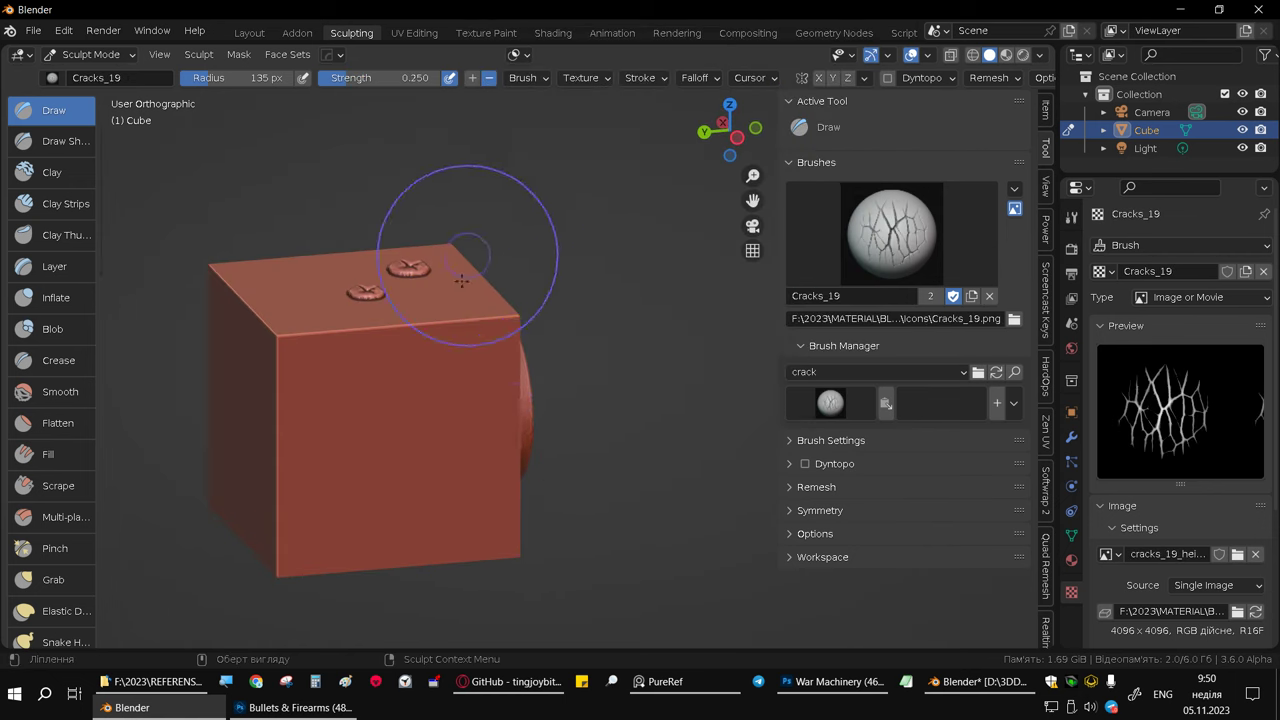
pyautogui.moveTo(380, 420); pyautogui.dragTo(502, 360)
pyautogui.moveTo(502, 360); pyautogui.dragTo(471, 357, button='middle')
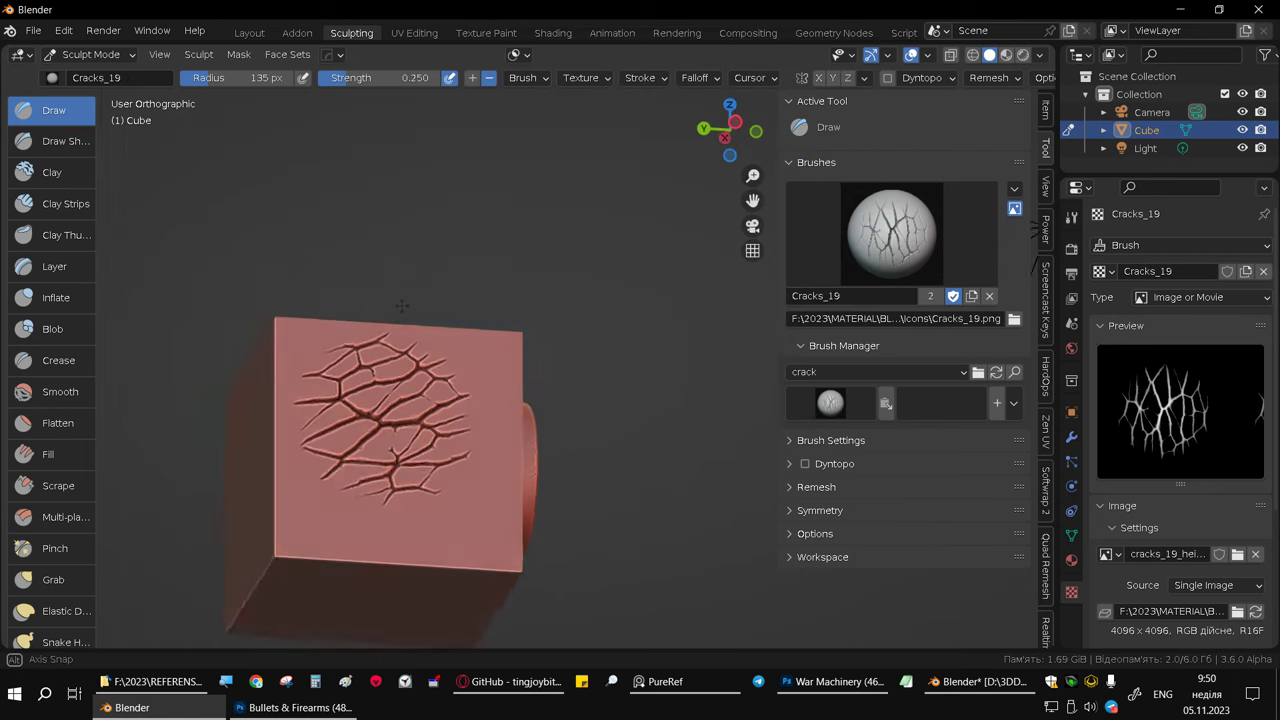
pyautogui.moveTo(471, 357); pyautogui.dragTo(557, 363)
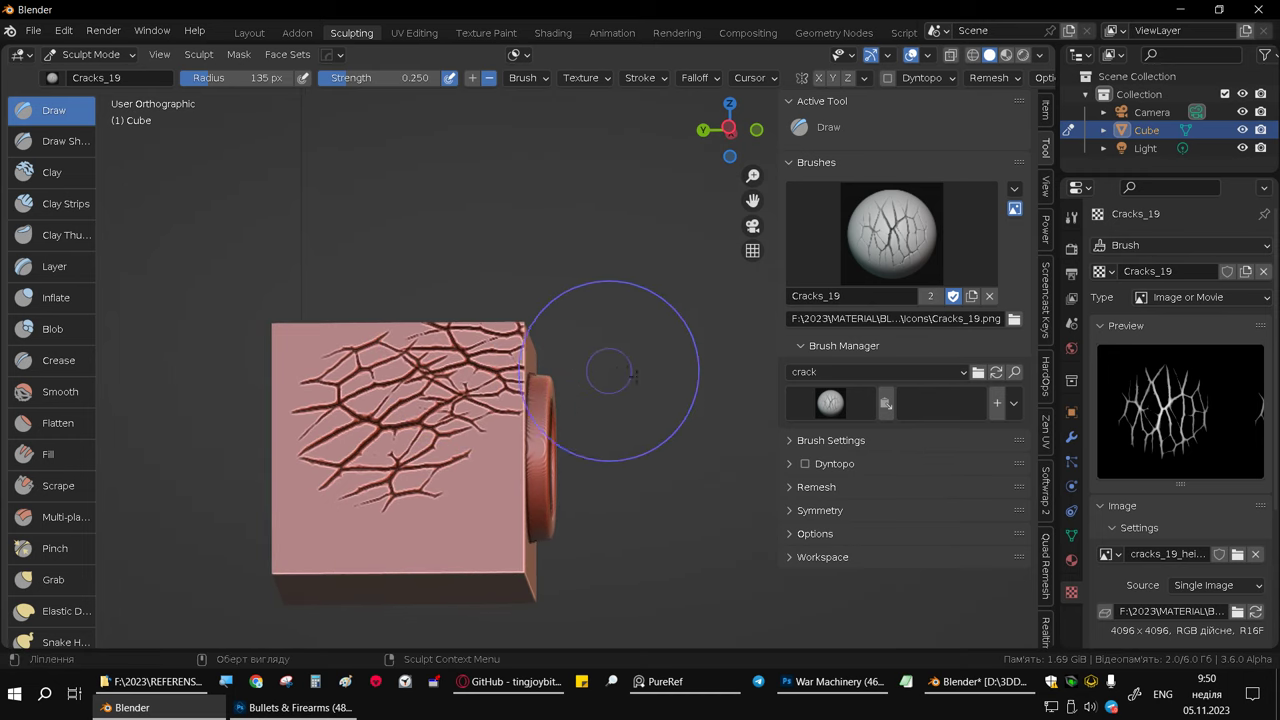
pyautogui.click(835, 372)
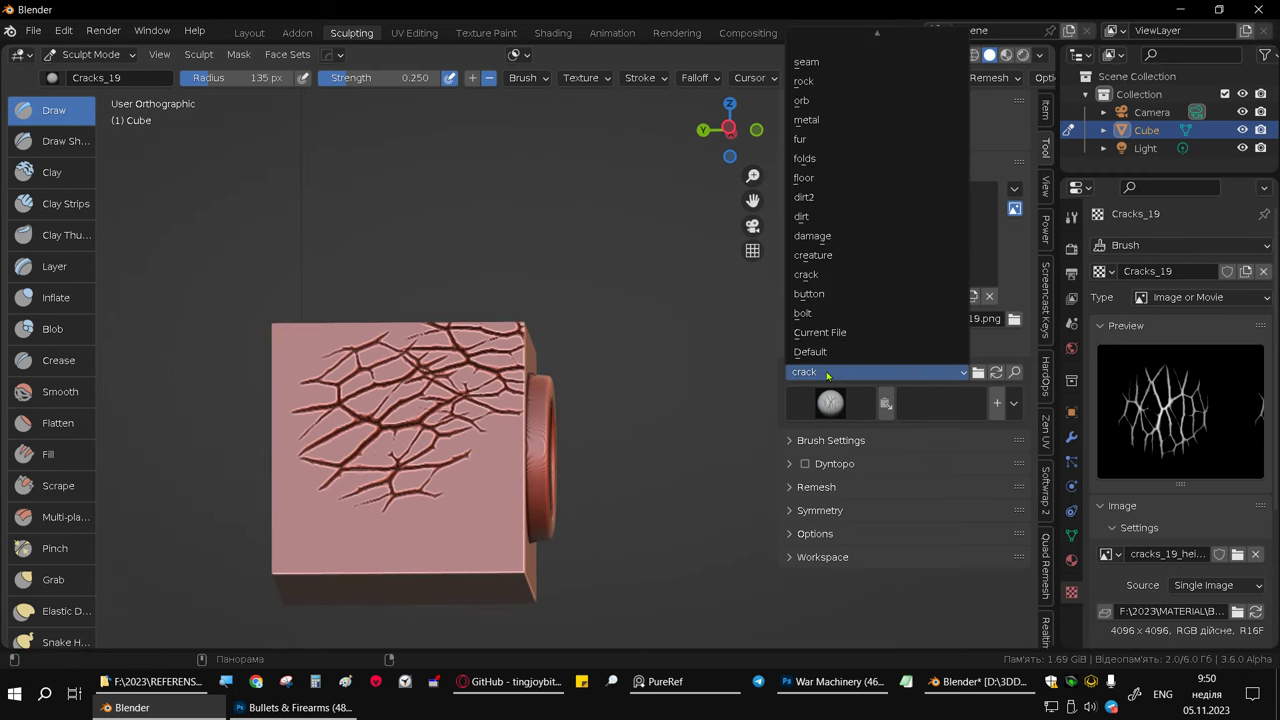
# Step: Switch to the creature category and select the Creature_Scales_19 brush
pyautogui.click(881, 258)
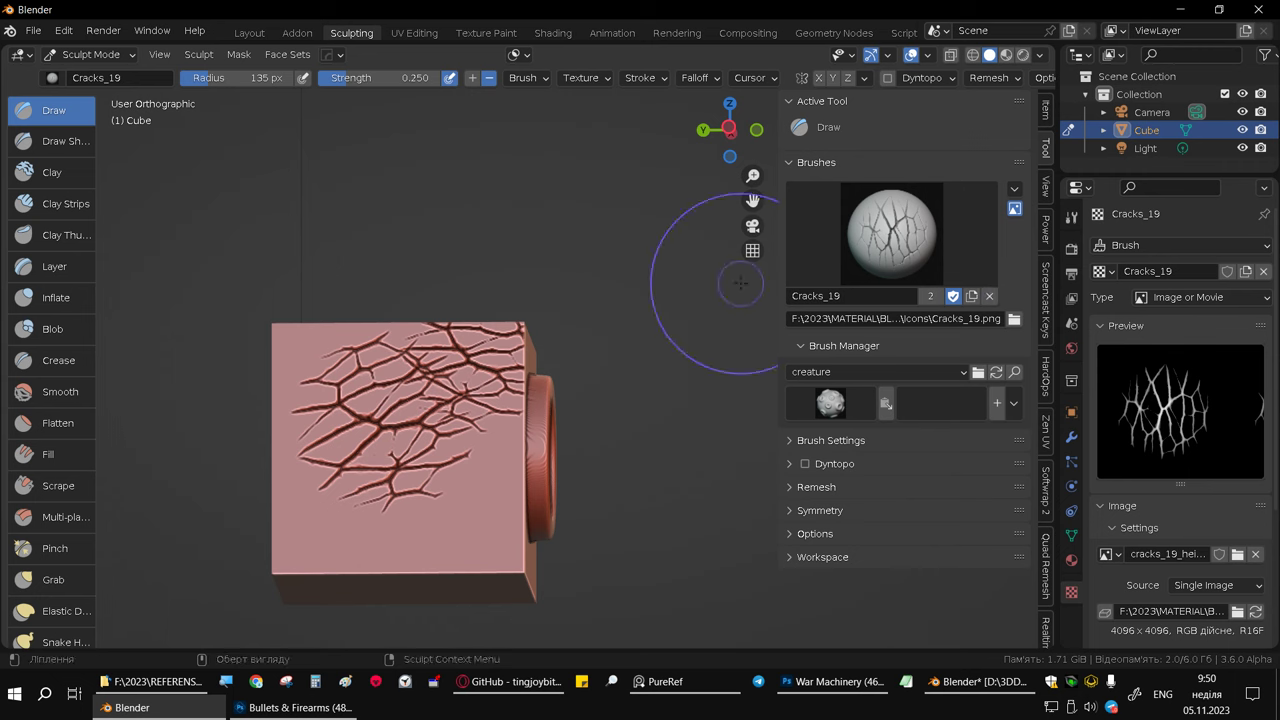
pyautogui.click(834, 401)
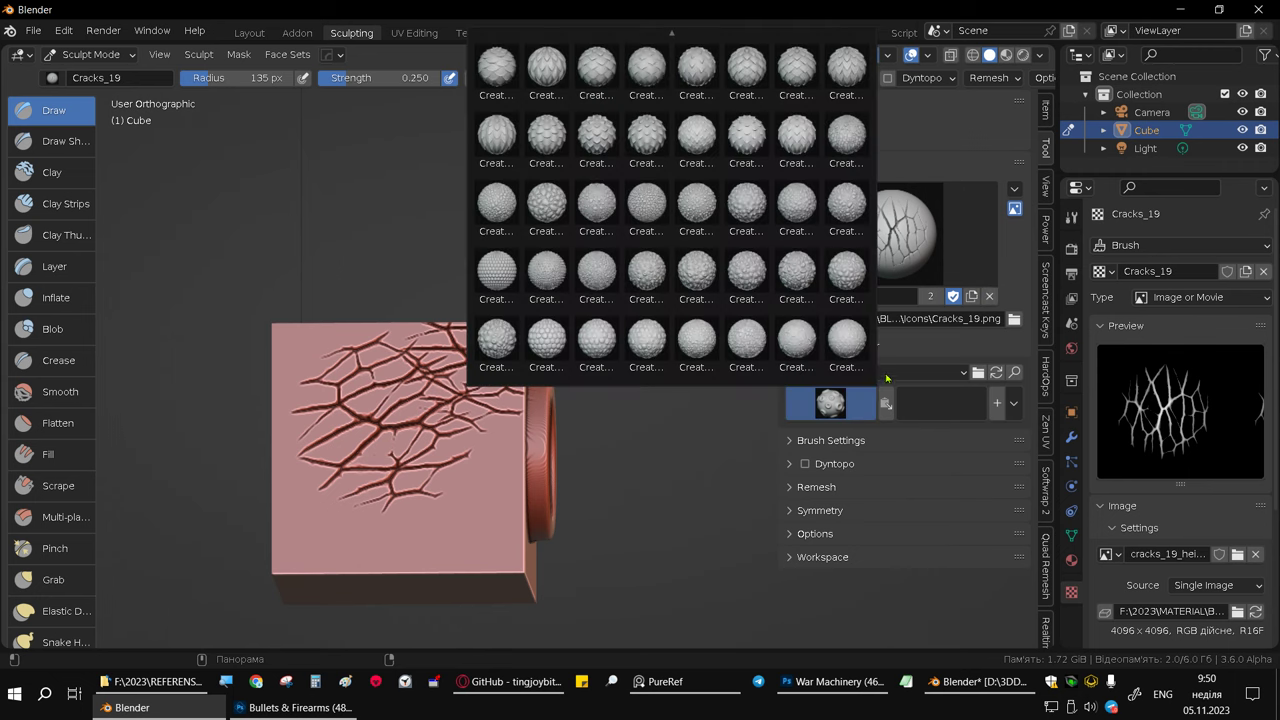
pyautogui.click(846, 413)
pyautogui.click(843, 410)
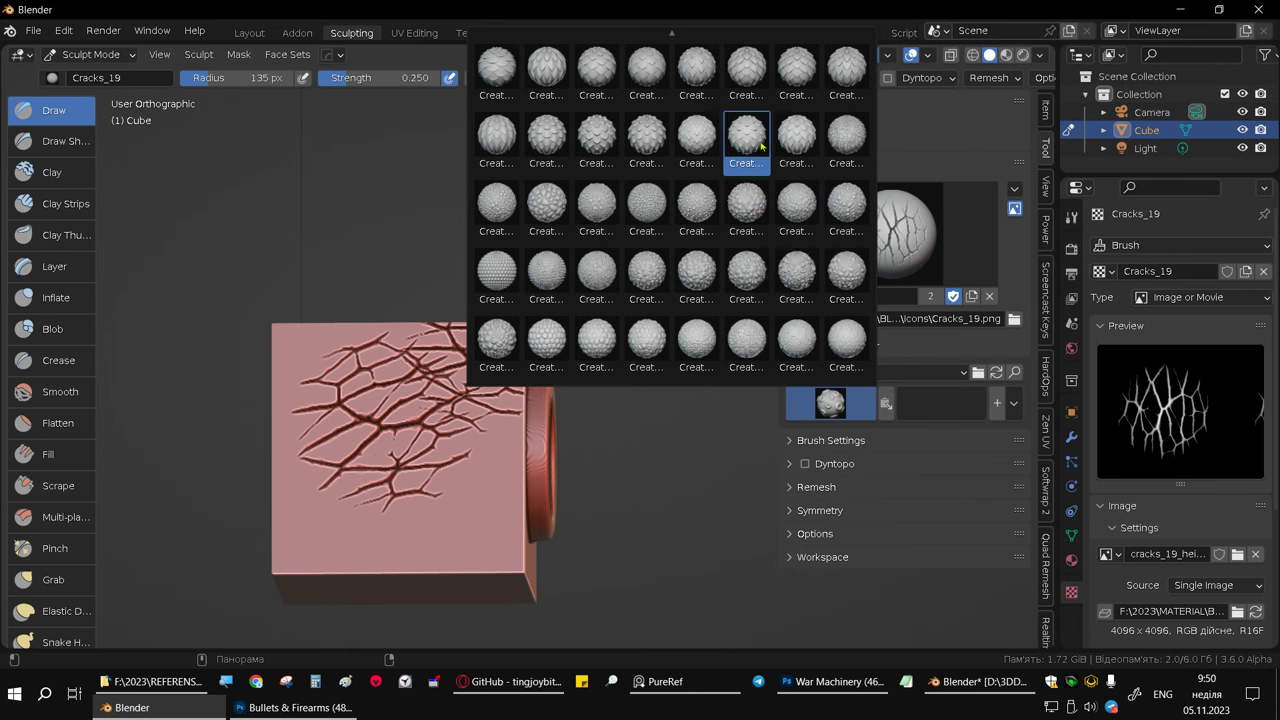
pyautogui.click(758, 141)
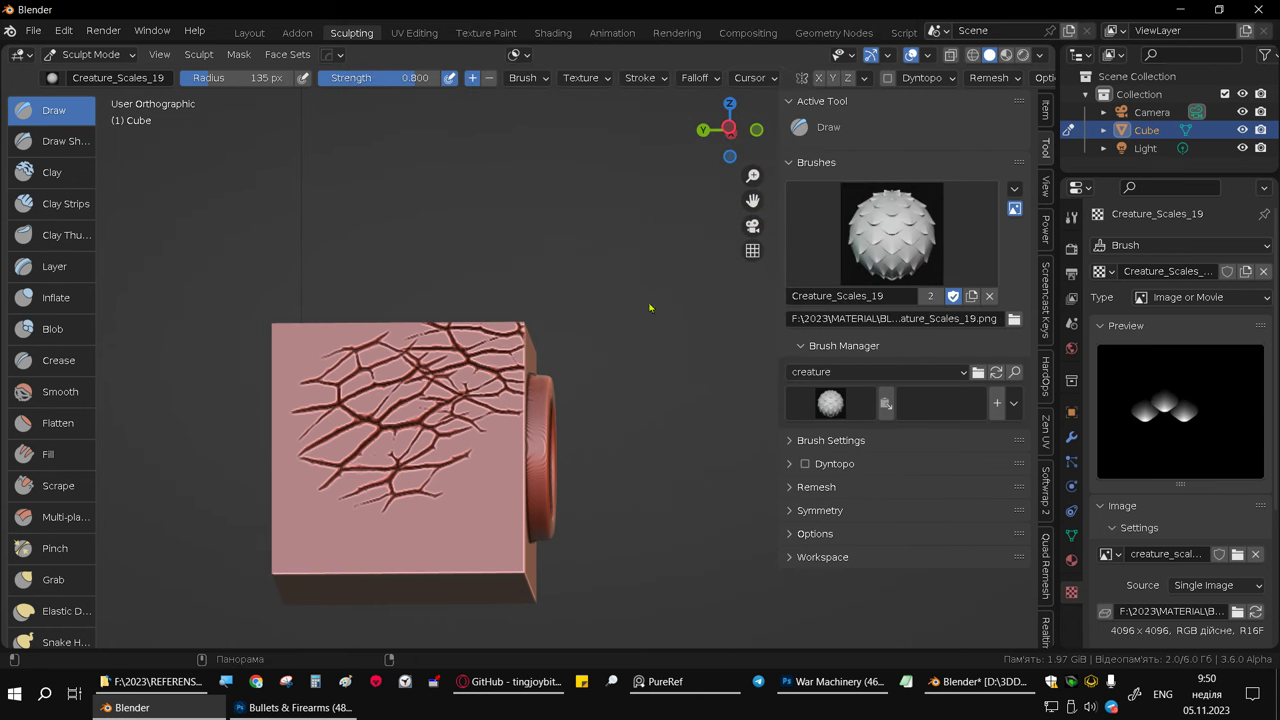
# Step: Try two bands of scales on the cube face and undo both
pyautogui.moveTo(300, 457)
pyautogui.mouseDown(button='middle')
pyautogui.moveTo(585, 345)
pyautogui.moveTo(457, 306)
pyautogui.moveTo(511, 280)
pyautogui.moveTo(471, 306)
pyautogui.moveTo(538, 422)
pyautogui.mouseUp(button='middle')
pyautogui.scroll(3, 585, 345)
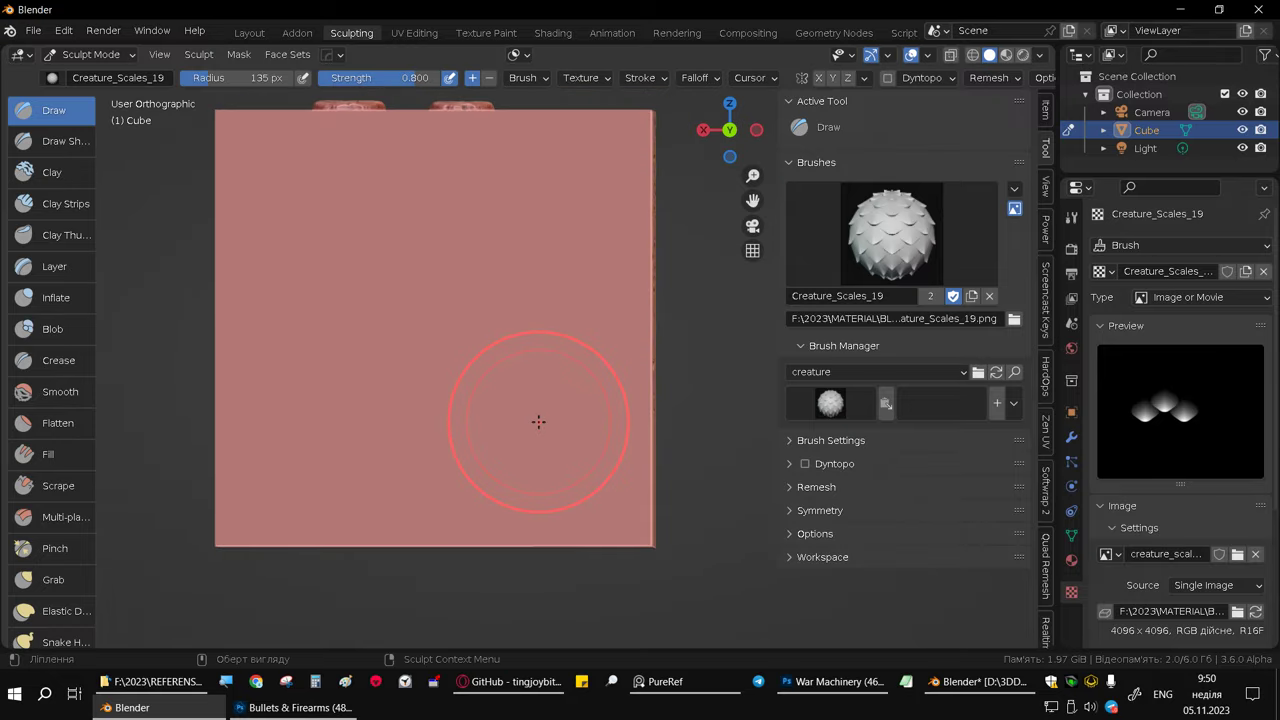
pyautogui.moveTo(538, 422)
pyautogui.mouseDown()
pyautogui.moveTo(470, 368)
pyautogui.moveTo(327, 360)
pyautogui.moveTo(380, 385)
pyautogui.mouseUp()
pyautogui.hotkey('ctrl', 'z')
pyautogui.moveTo(300, 273)
pyautogui.mouseDown()
pyautogui.moveTo(554, 434)
pyautogui.moveTo(519, 431)
pyautogui.mouseUp()
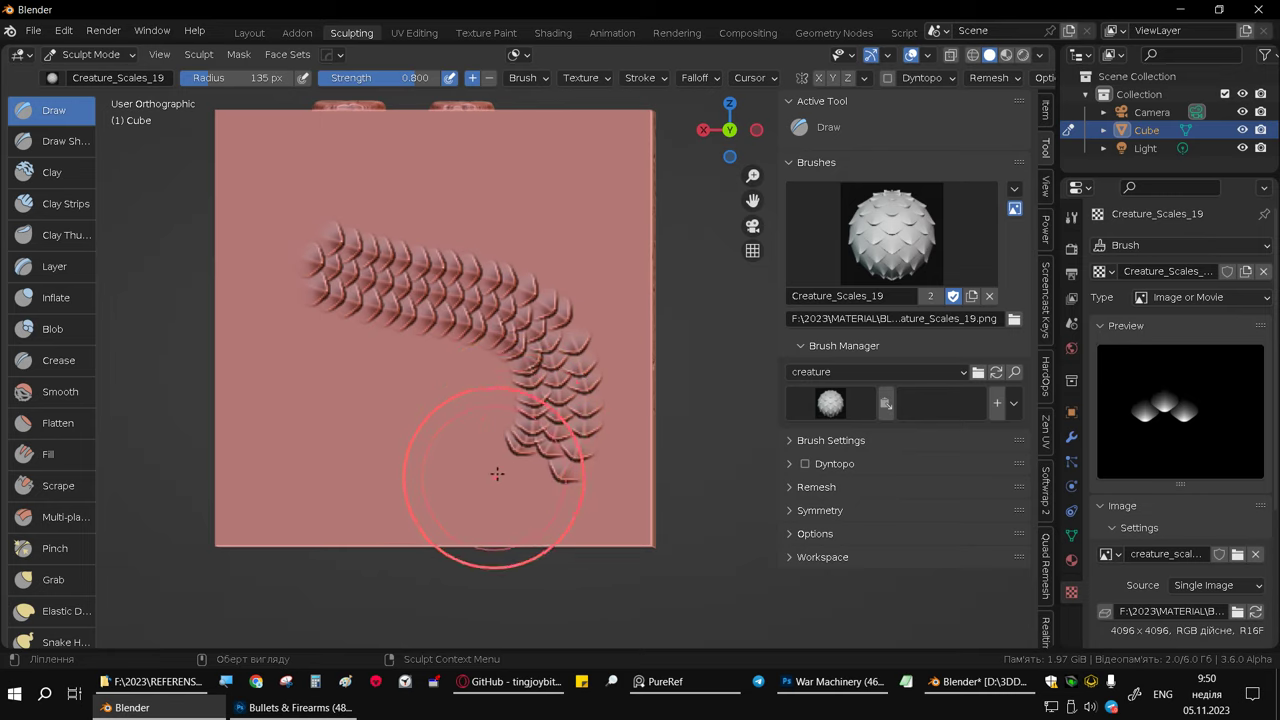
pyautogui.hotkey('ctrl', 'z')
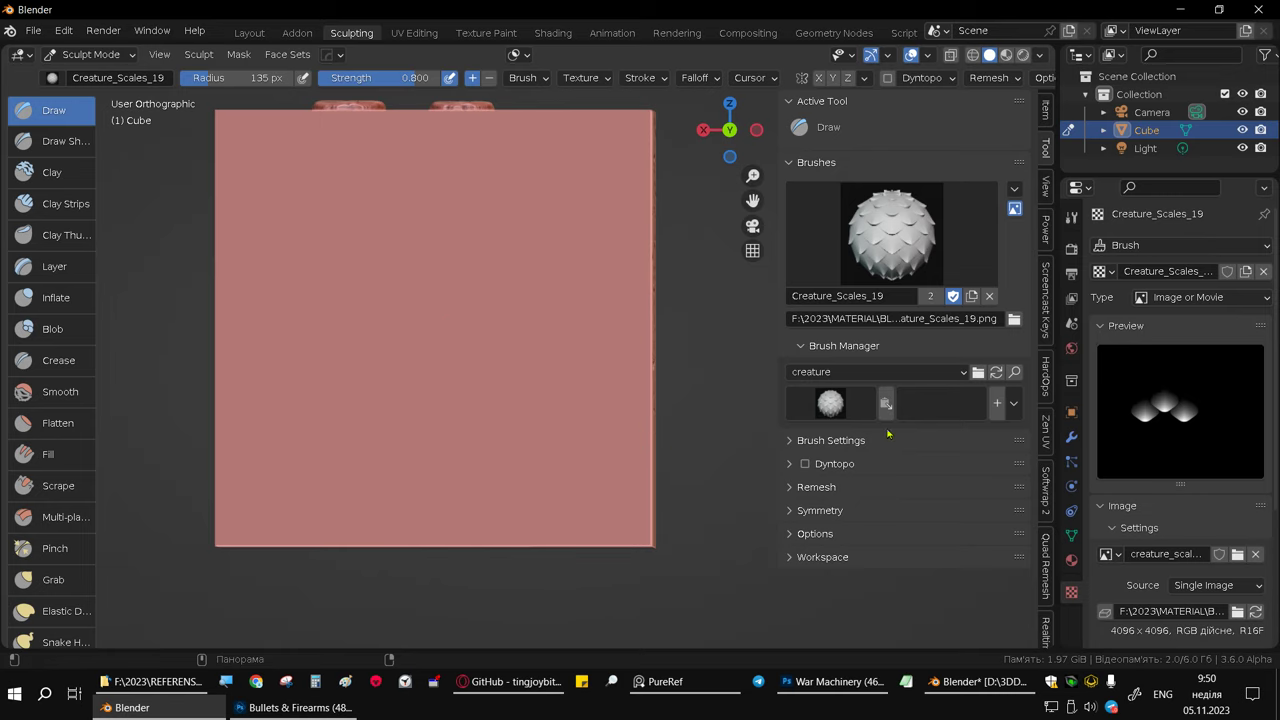
# Step: Show the brush settings and set the texture Angle to 180°
pyautogui.click(791, 443)
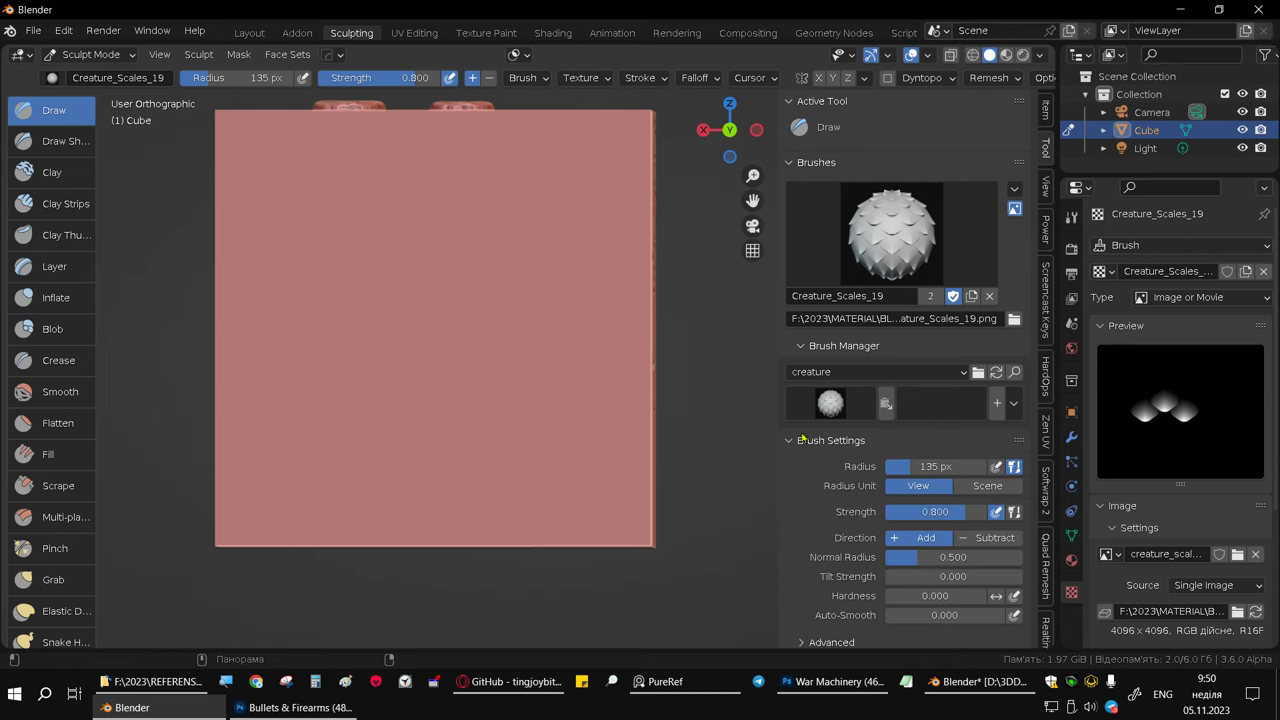
pyautogui.scroll(-2, 800, 415)
pyautogui.scroll(-2, 806, 390)
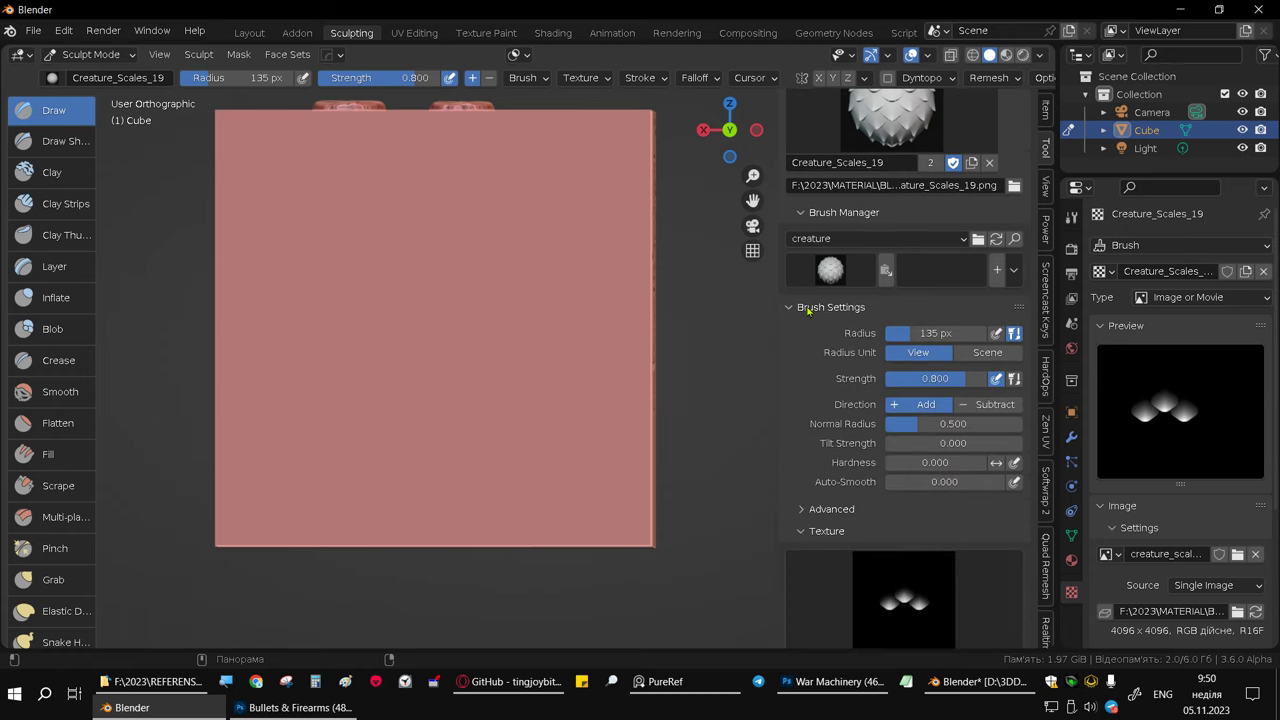
pyautogui.scroll(-2, 808, 311)
pyautogui.scroll(-2, 815, 318)
pyautogui.scroll(-3, 822, 325)
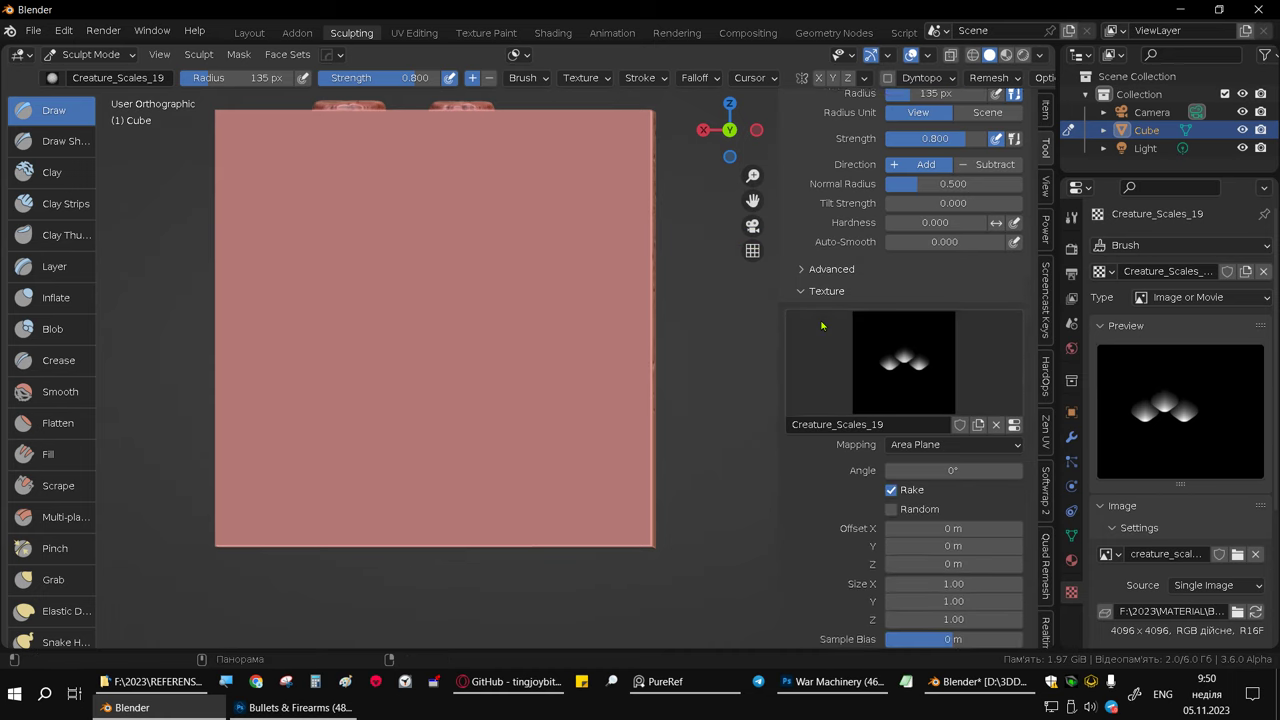
pyautogui.scroll(-2, 835, 332)
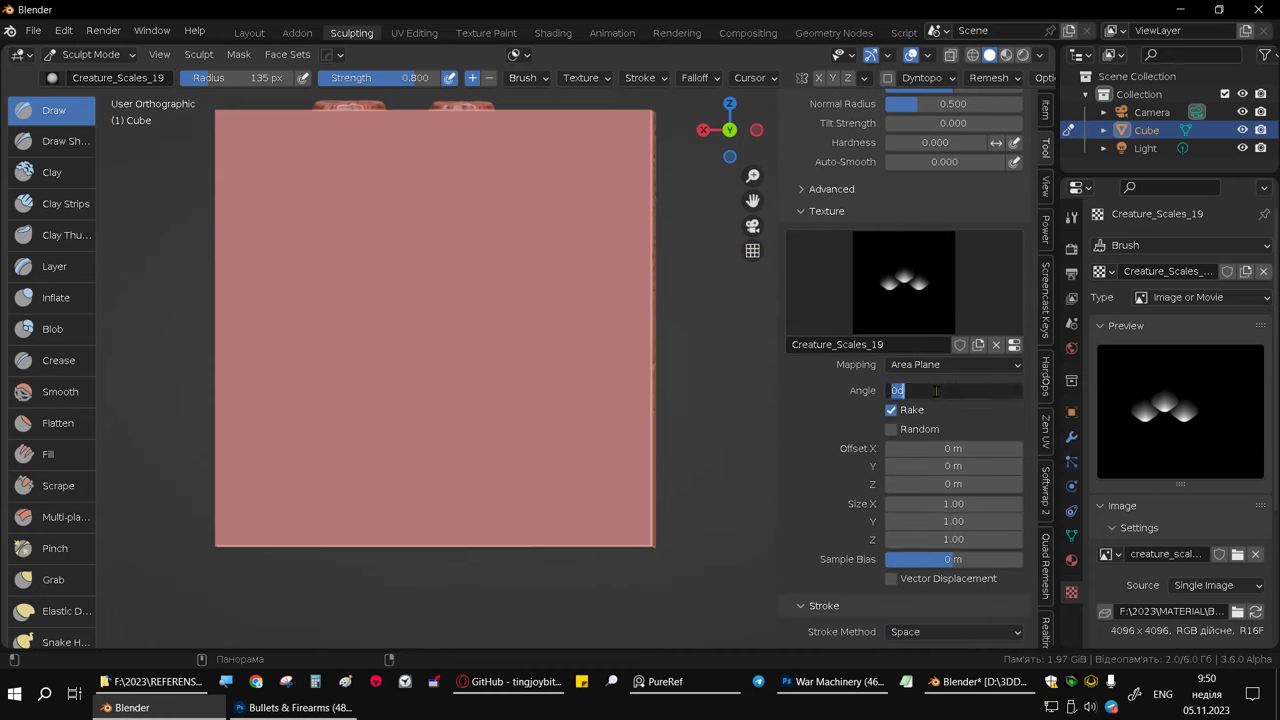
pyautogui.write('180')
pyautogui.press('Return')
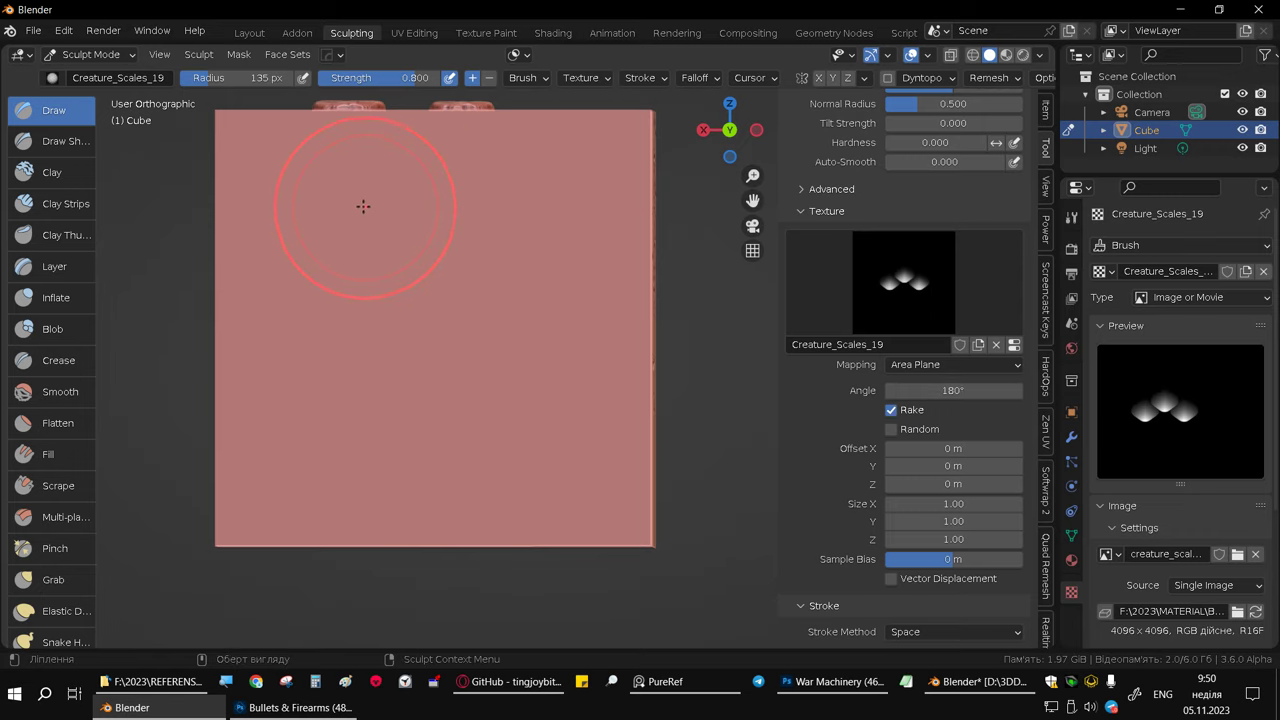
# Step: Test scale strokes, keeping only a vertical column down the face's right side
pyautogui.moveTo(314, 222)
pyautogui.mouseDown()
pyautogui.moveTo(513, 262)
pyautogui.moveTo(575, 195)
pyautogui.mouseUp()
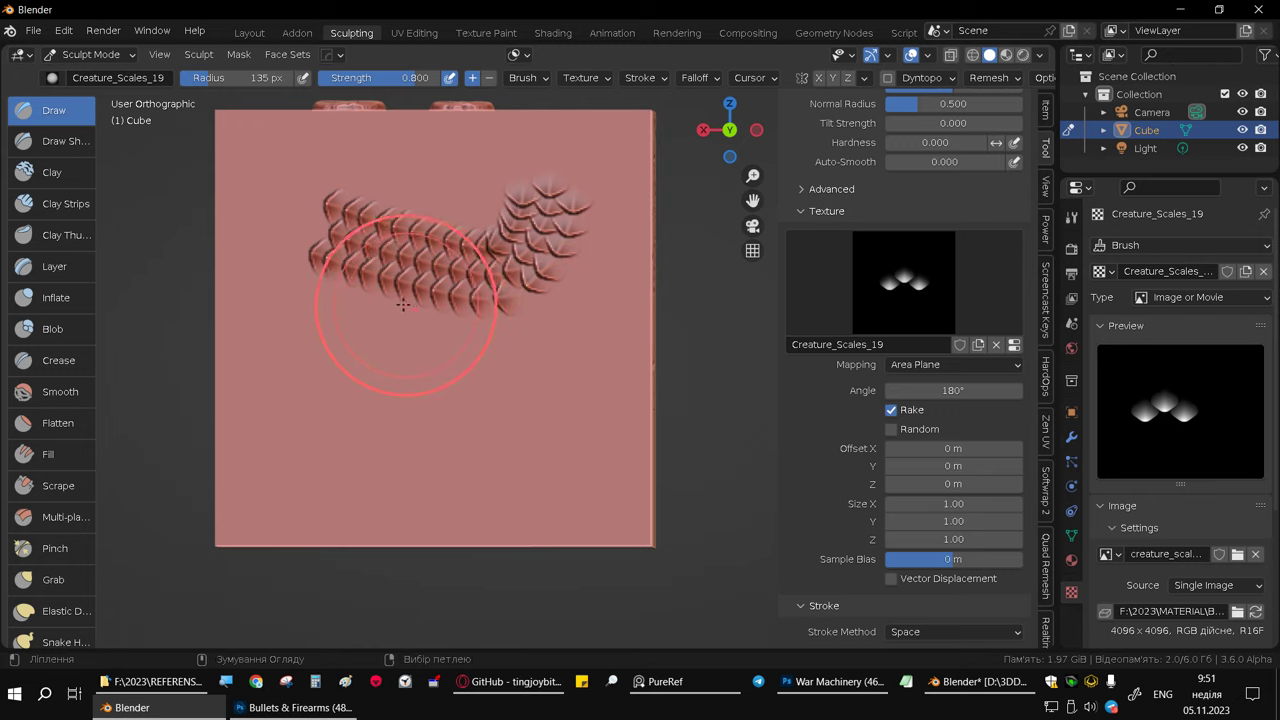
pyautogui.hotkey('ctrl', 'z')
pyautogui.moveTo(306, 421); pyautogui.dragTo(425, 325)
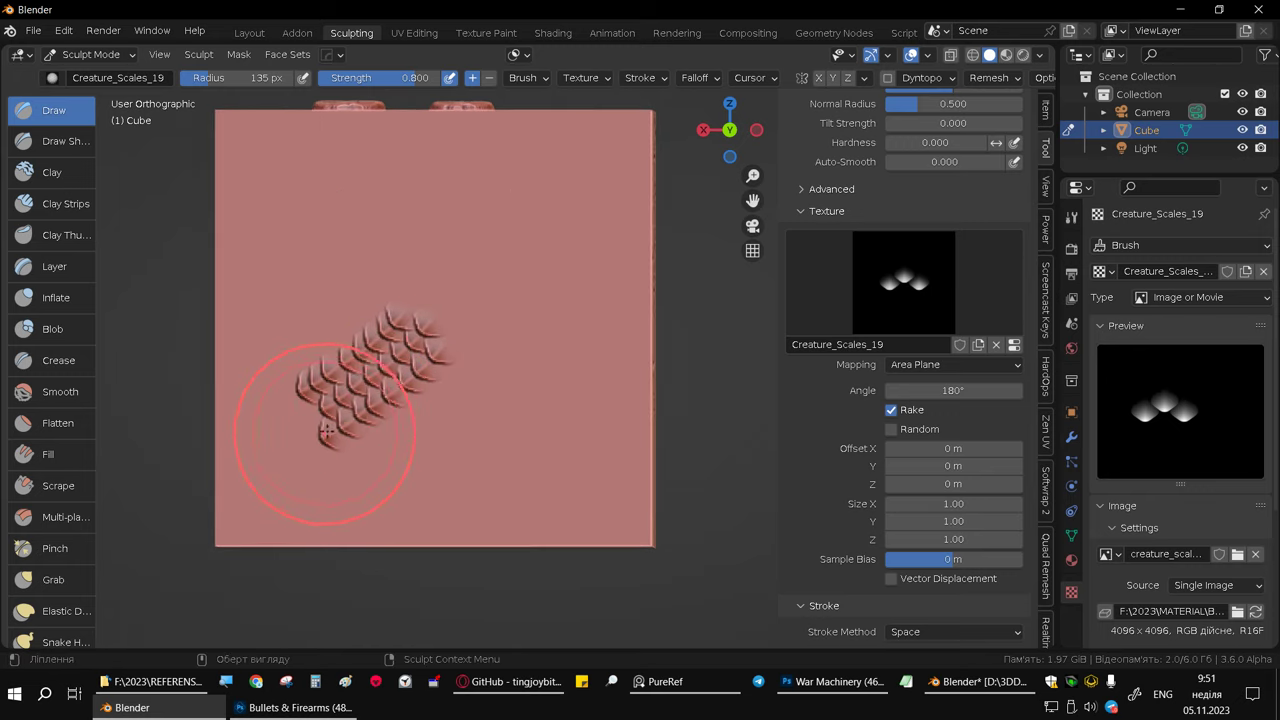
pyautogui.hotkey('ctrl', 'z')
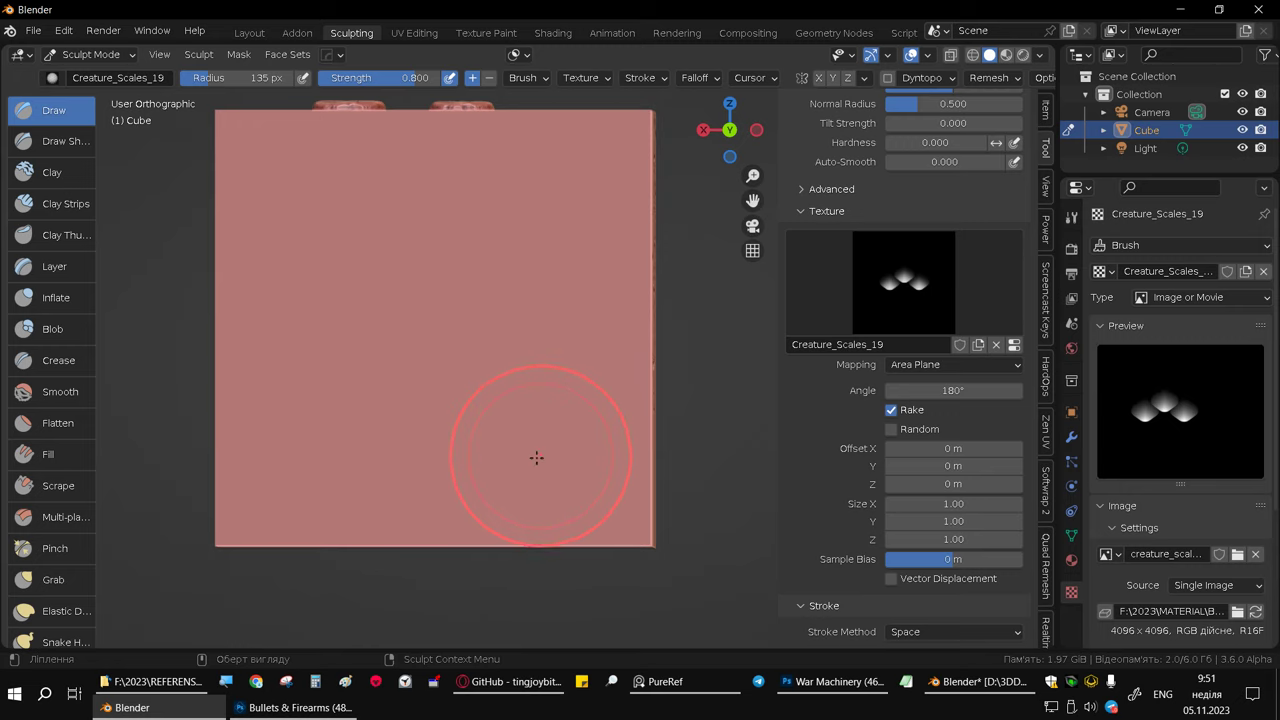
pyautogui.moveTo(550, 455); pyautogui.dragTo(555, 247)
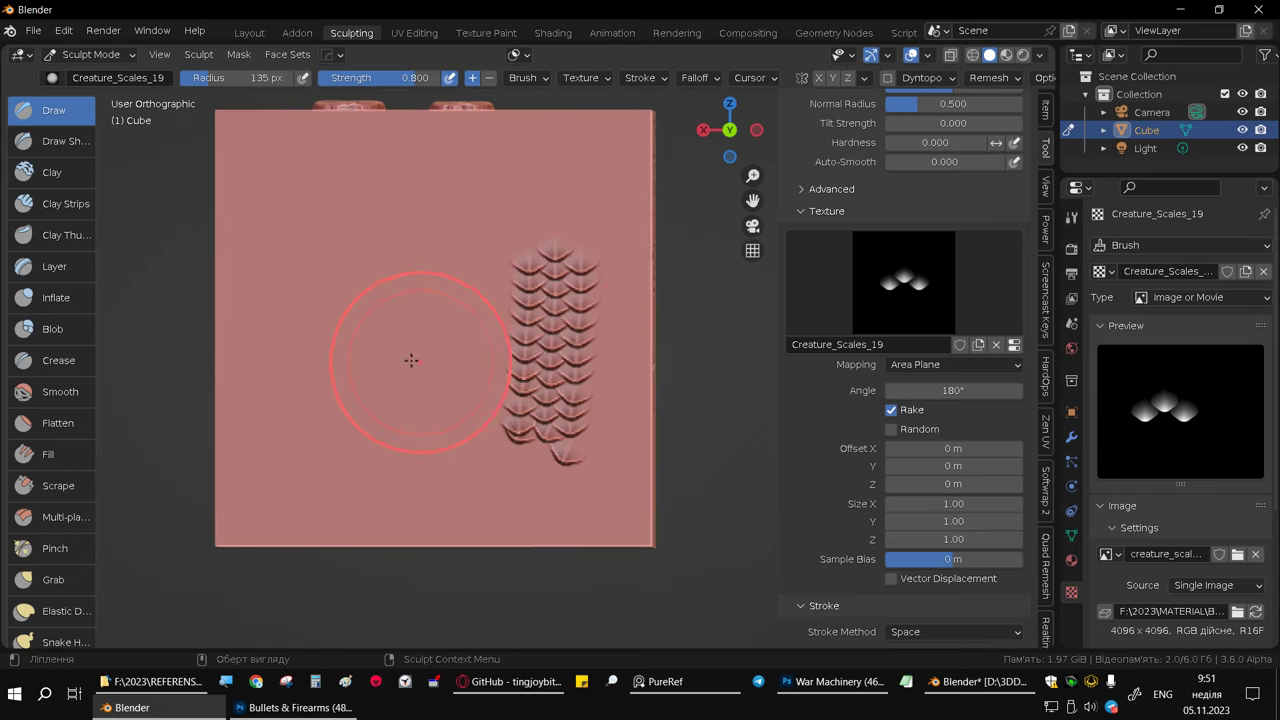
pyautogui.moveTo(375, 368); pyautogui.dragTo(454, 306)
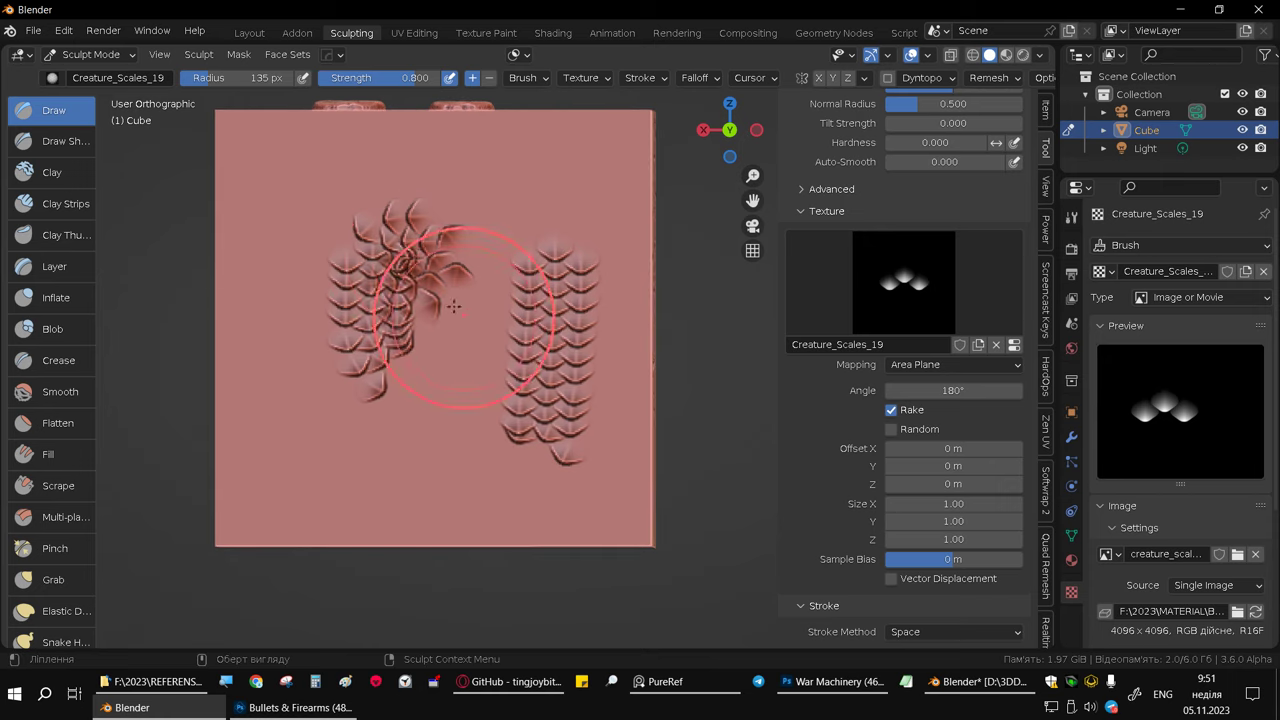
pyautogui.hotkey('ctrl', 'z')
# Step: Try a 0° texture angle with a scale cluster, then undo it
pyautogui.click(950, 390)
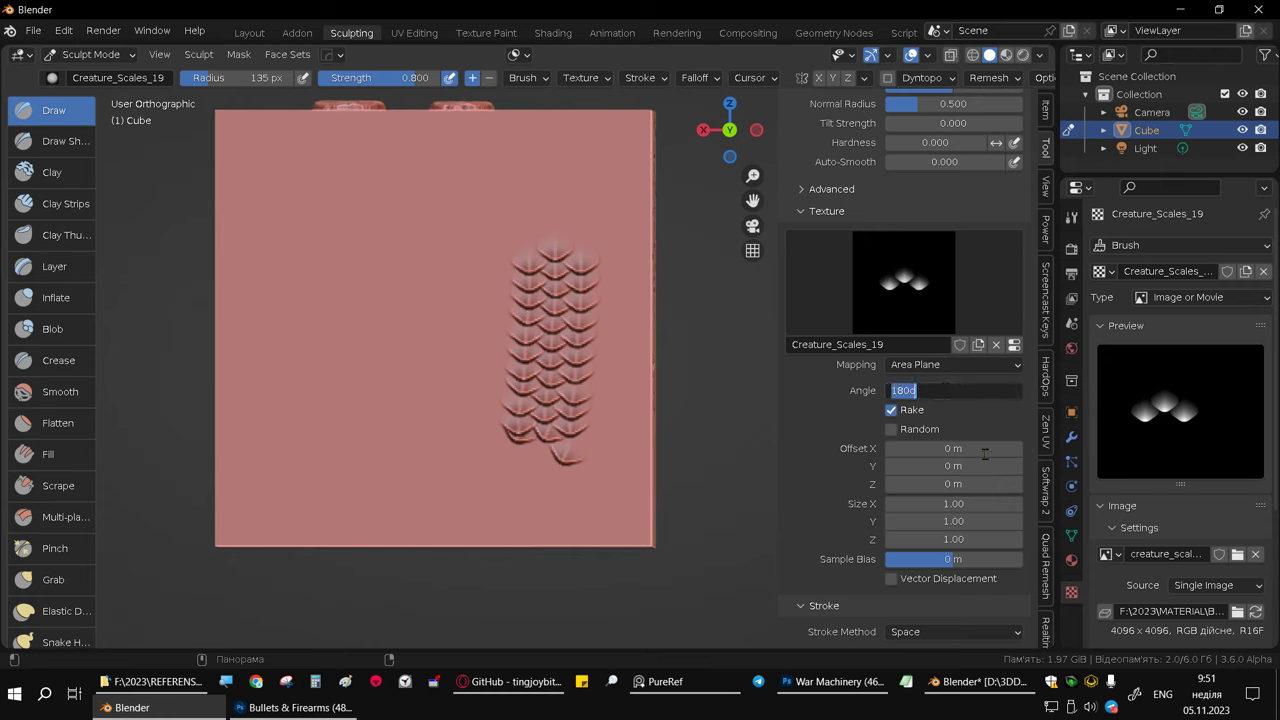
pyautogui.write('0')
pyautogui.press('Return')
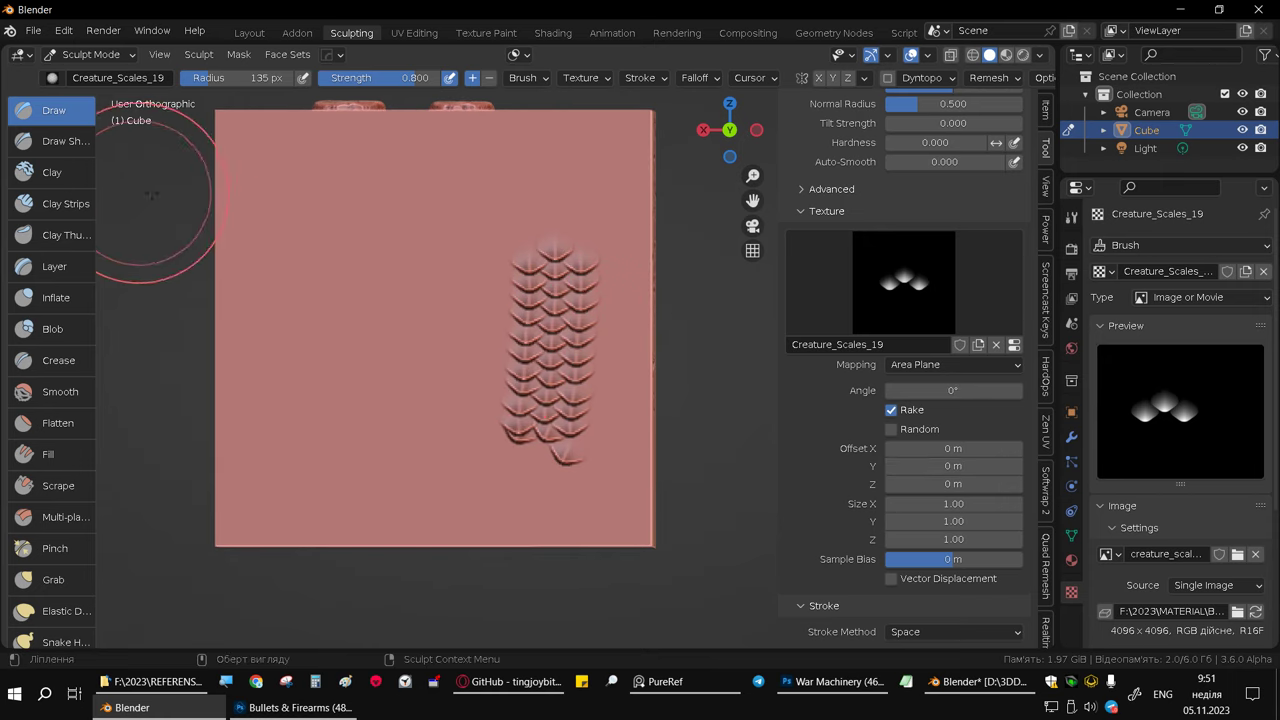
pyautogui.moveTo(321, 225); pyautogui.dragTo(350, 309)
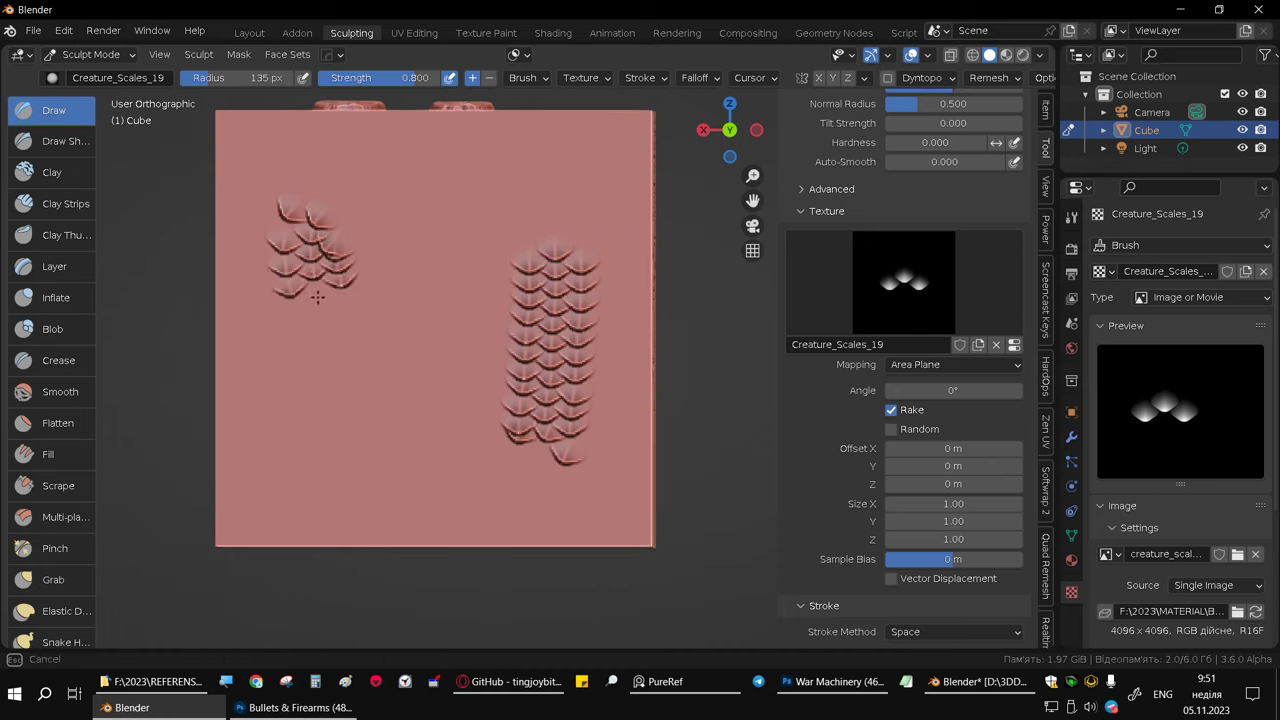
pyautogui.moveTo(350, 309); pyautogui.dragTo(440, 300)
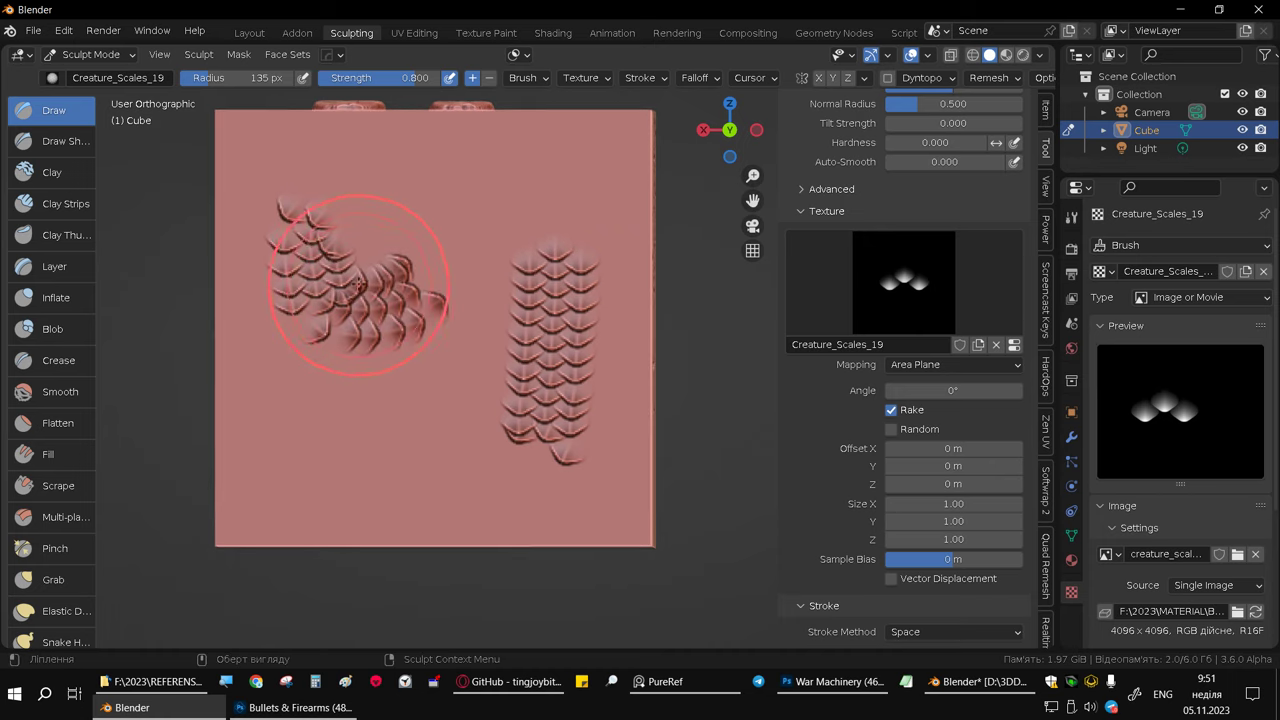
pyautogui.hotkey('ctrl', 'z')
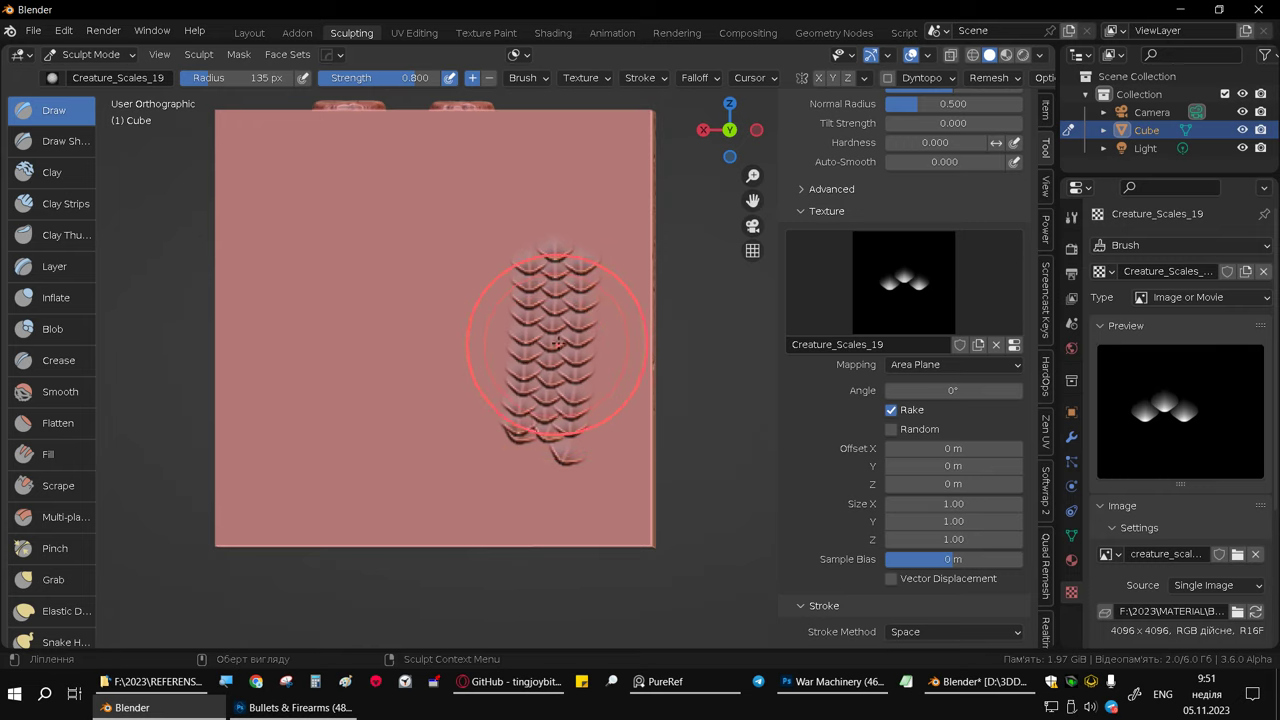
# Step: Restore the 180° angle, undo remaining scale strokes, and switch the texture to Creature_Skin_06
pyautogui.click(953, 391)
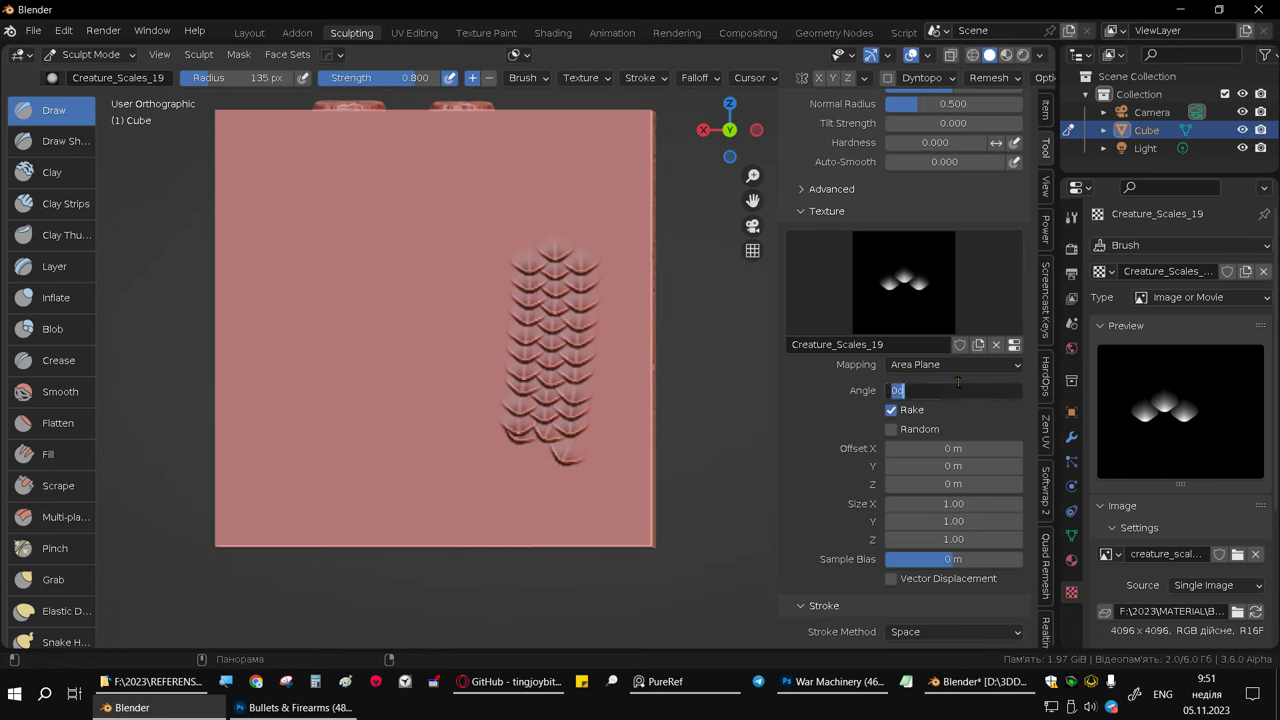
pyautogui.write('180')
pyautogui.press('Return')
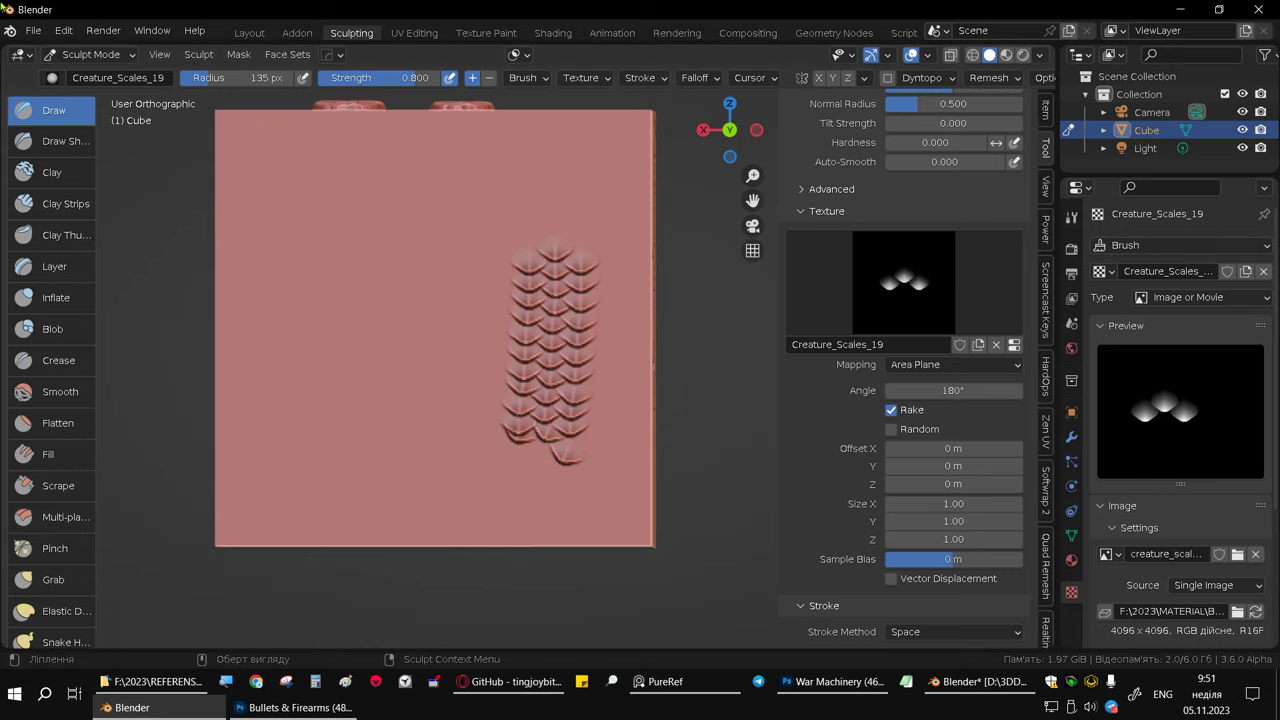
pyautogui.moveTo(343, 430)
pyautogui.mouseDown()
pyautogui.moveTo(338, 278)
pyautogui.moveTo(352, 250)
pyautogui.moveTo(449, 210)
pyautogui.moveTo(450, 158)
pyautogui.mouseUp()
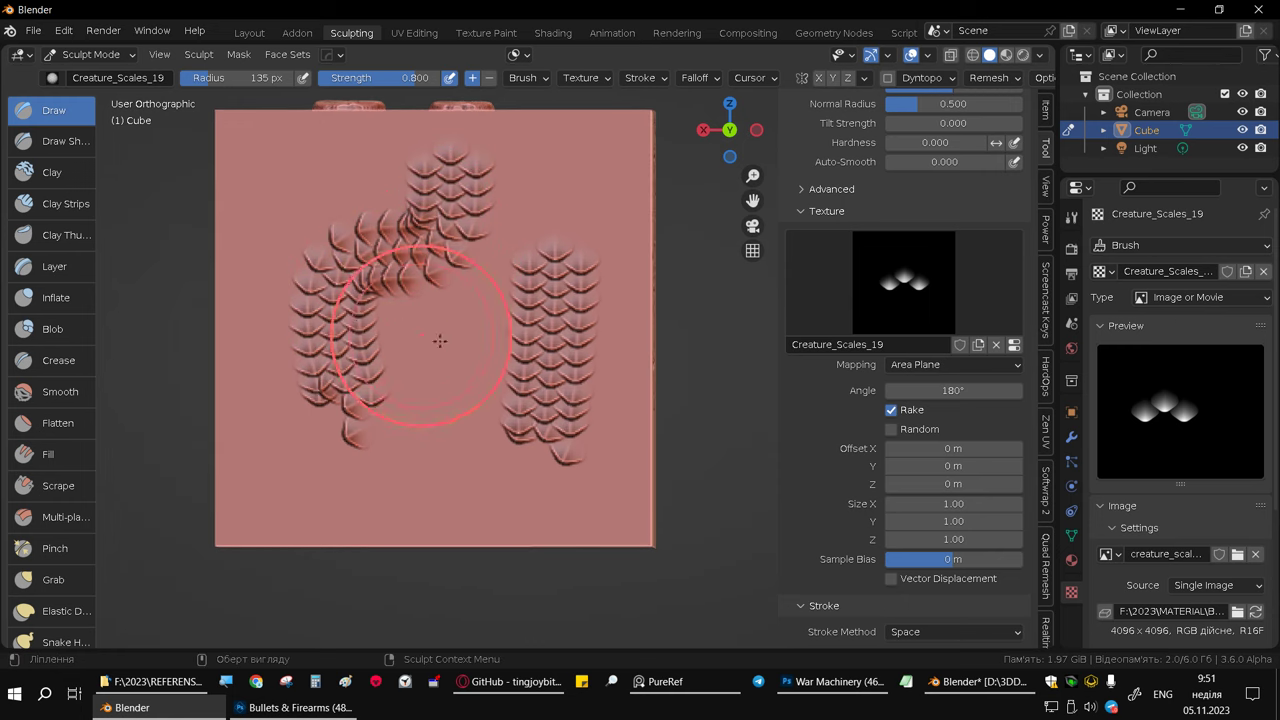
pyautogui.hotkey('ctrl', 'z')
pyautogui.hotkey('ctrl', 'z')
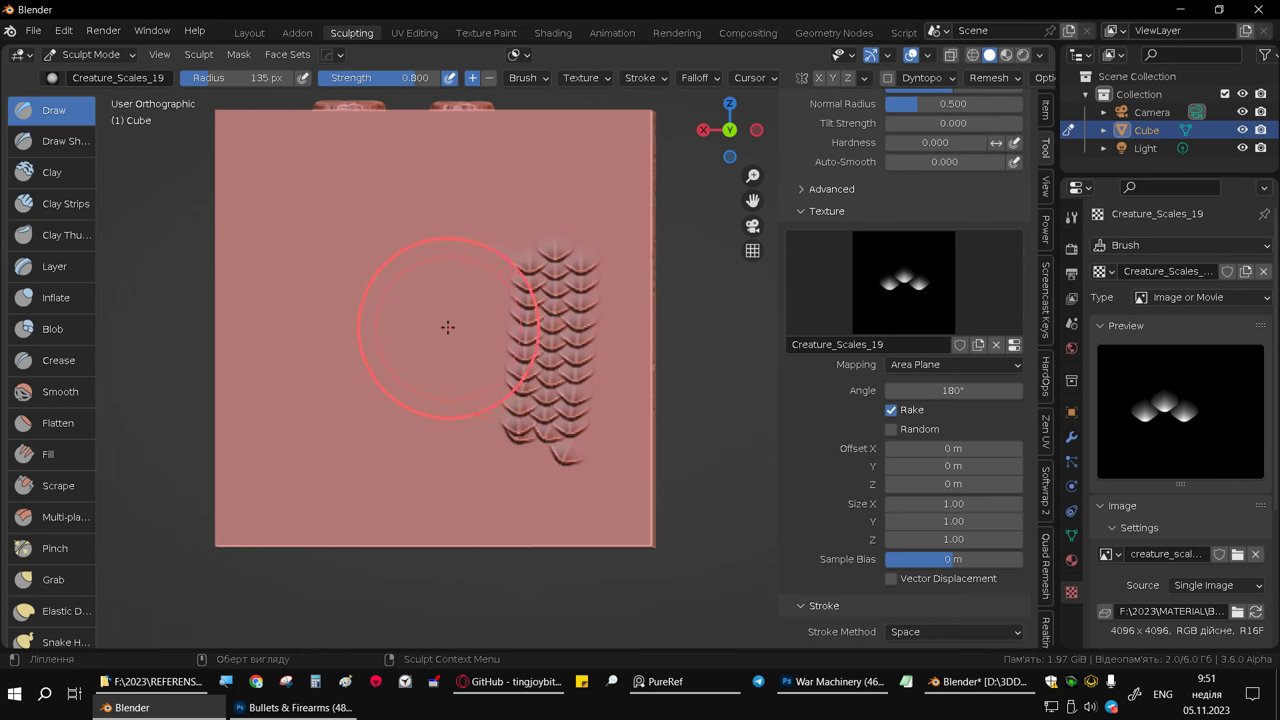
pyautogui.hotkey('ctrl', 'z')
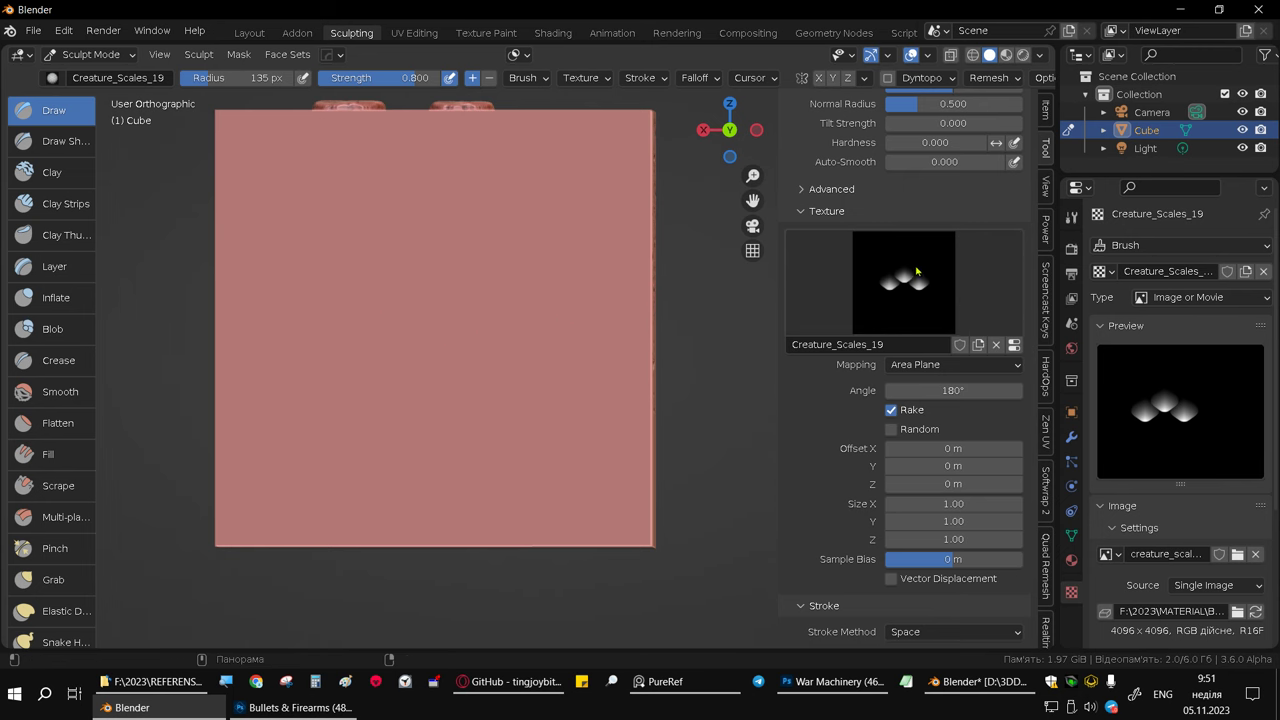
pyautogui.click(916, 270)
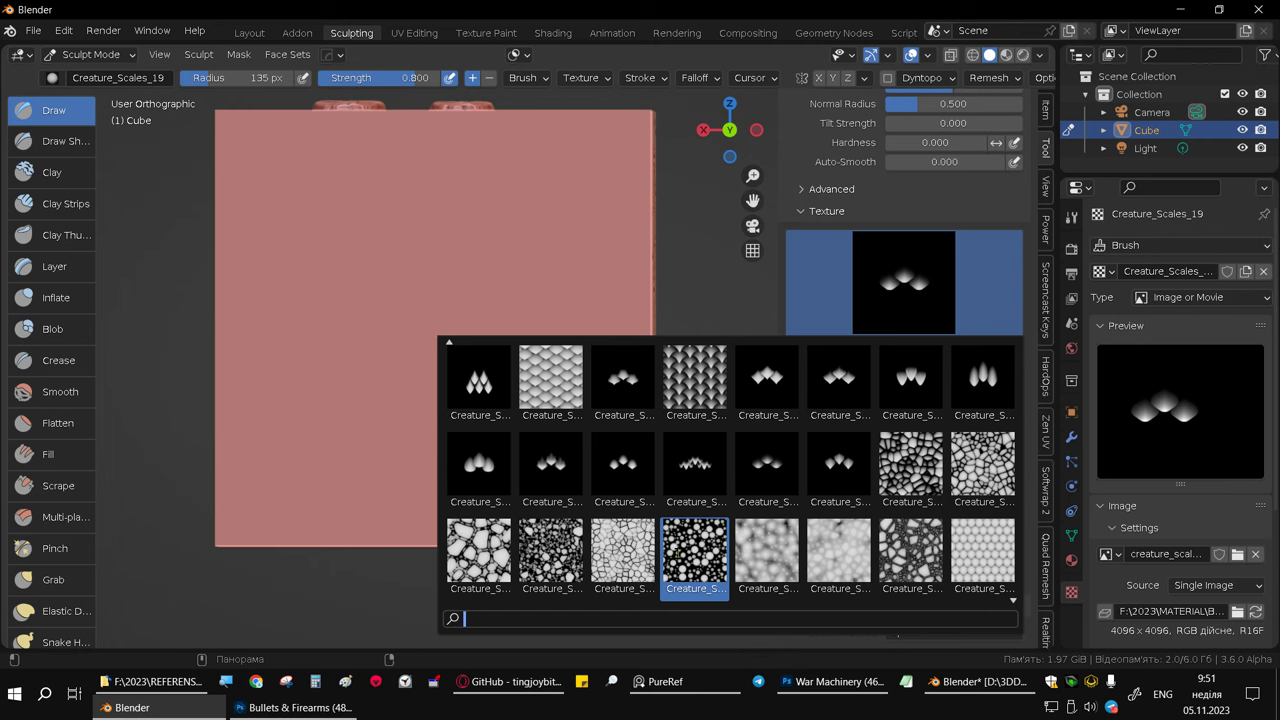
pyautogui.click(695, 550)
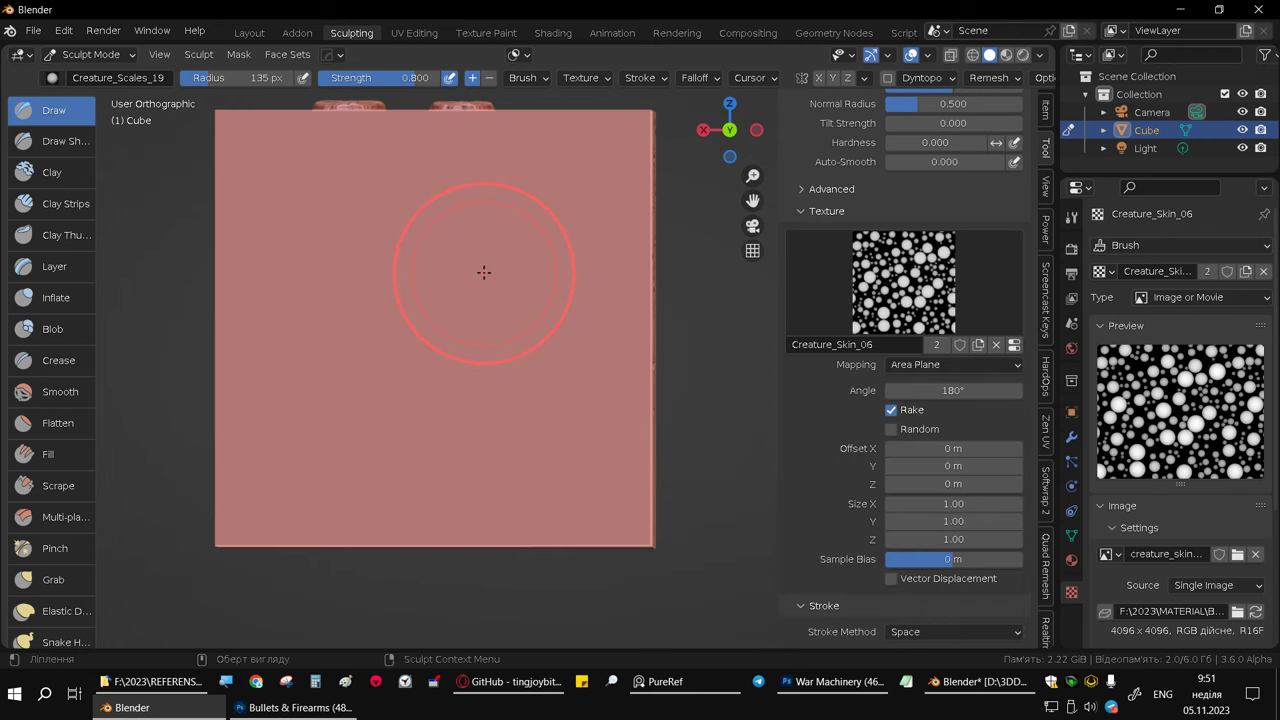